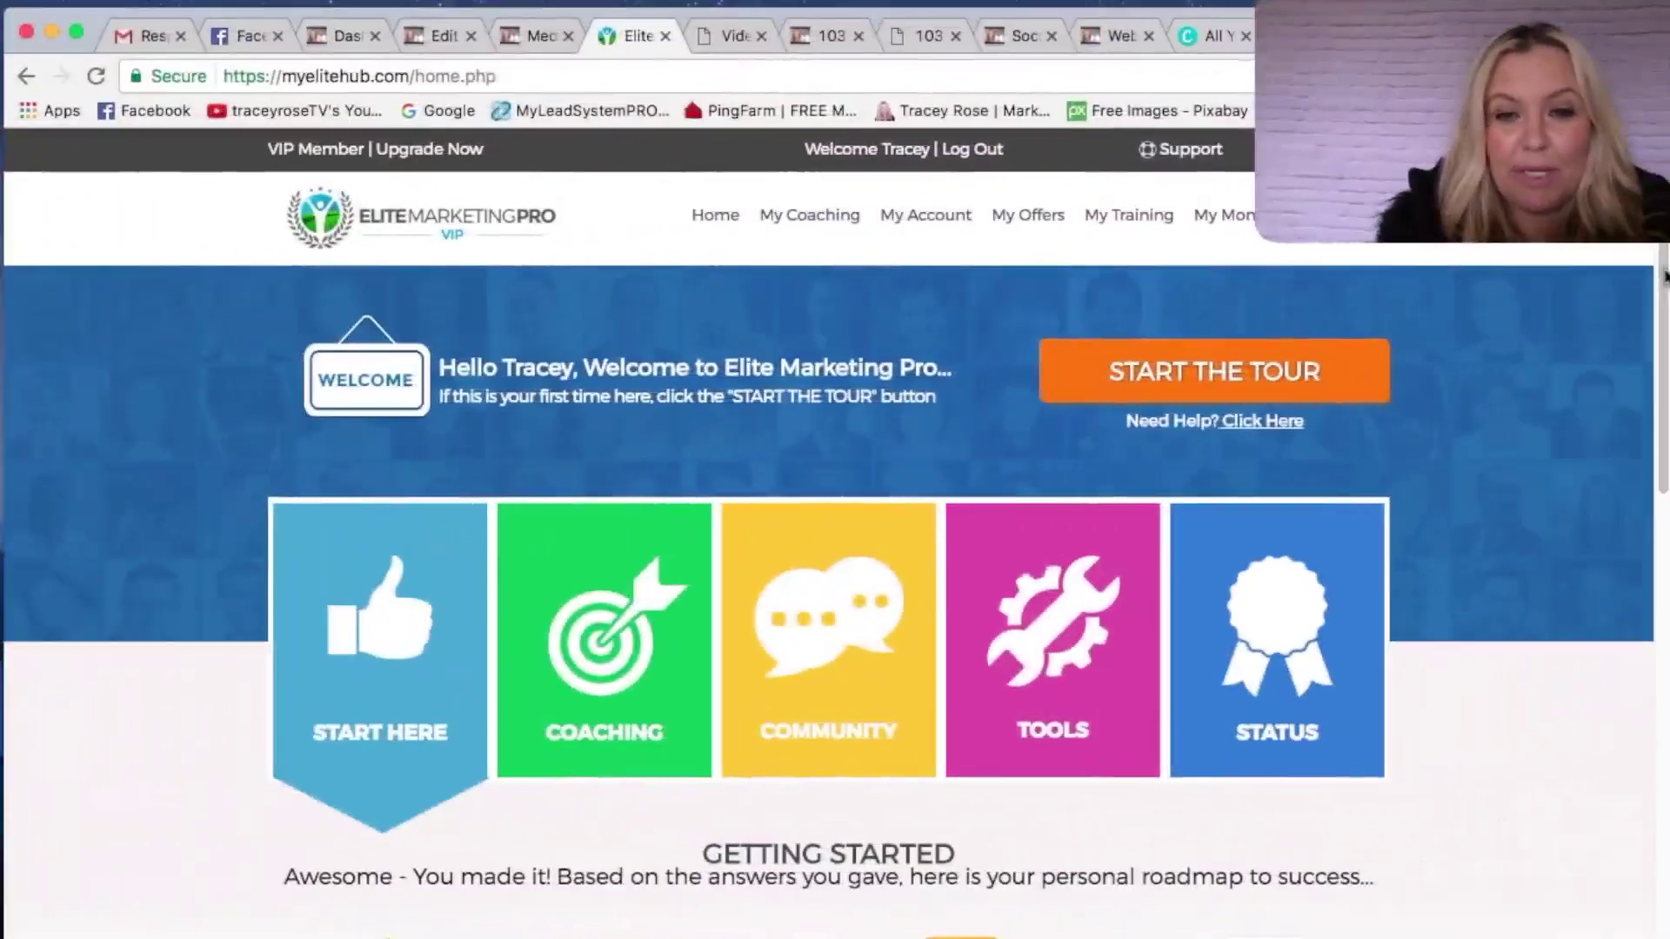
- From Tools, open Page Creator Pro's Step 1 setup page and scroll to 'Things you'll need to know'
{"action": "left_click", "coordinate": [1122, 648]}
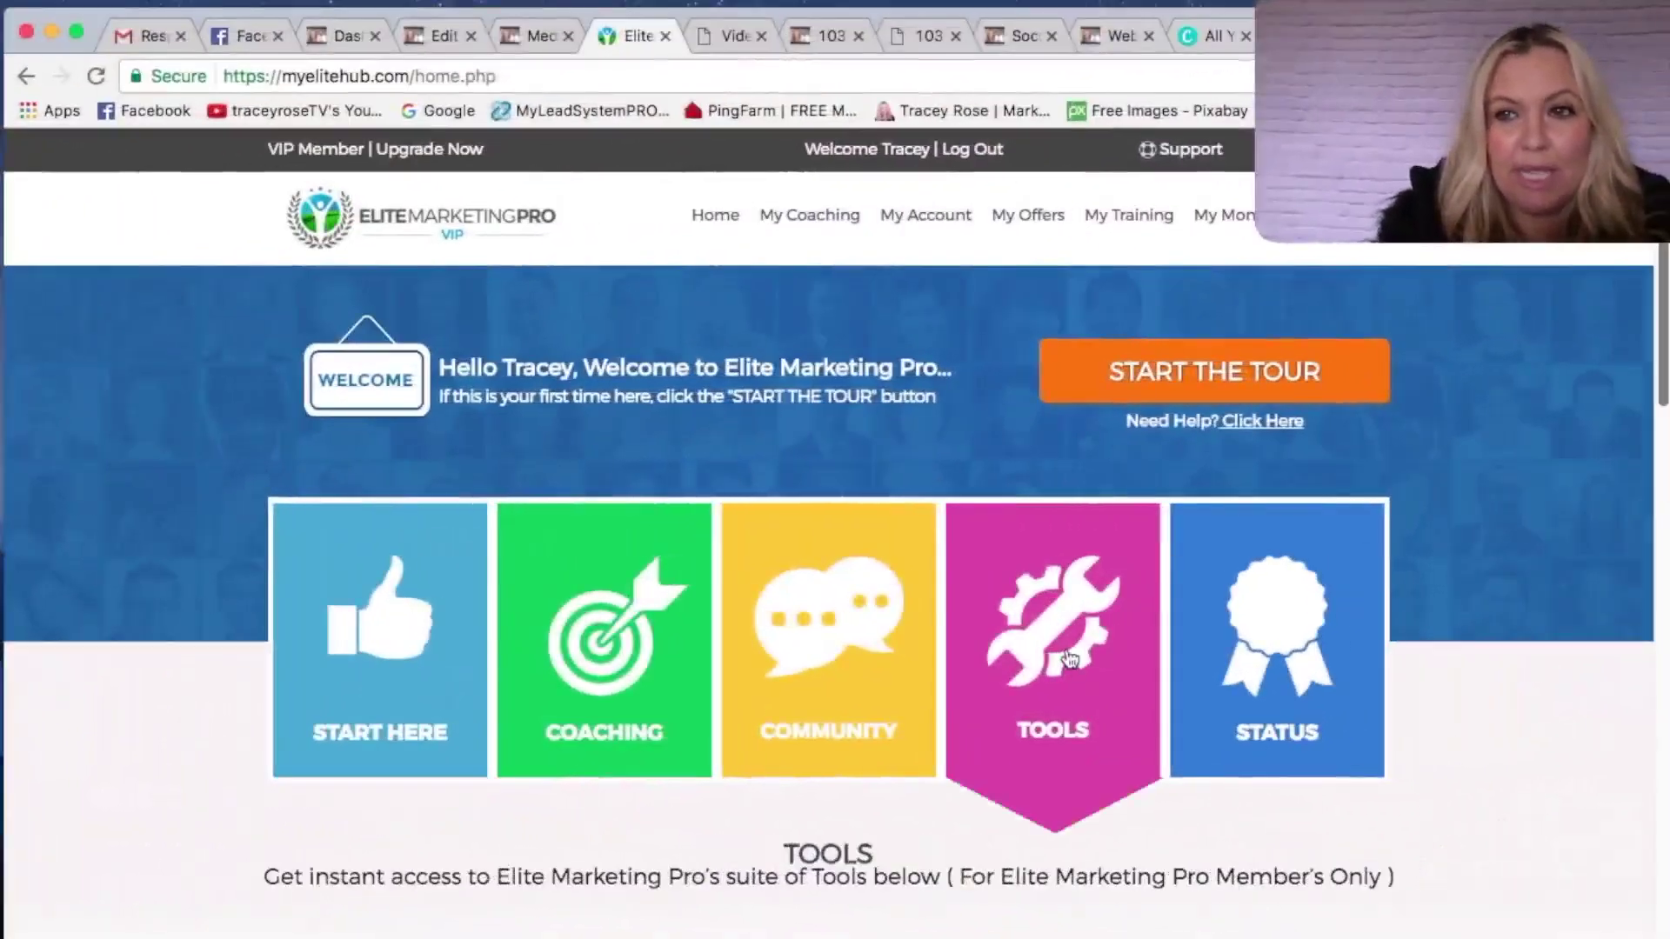
{"action": "scroll", "coordinate": [1069, 659], "scroll_direction": "down", "scroll_amount": 9}
{"action": "scroll", "coordinate": [1661, 483], "scroll_direction": "down", "scroll_amount": 5}
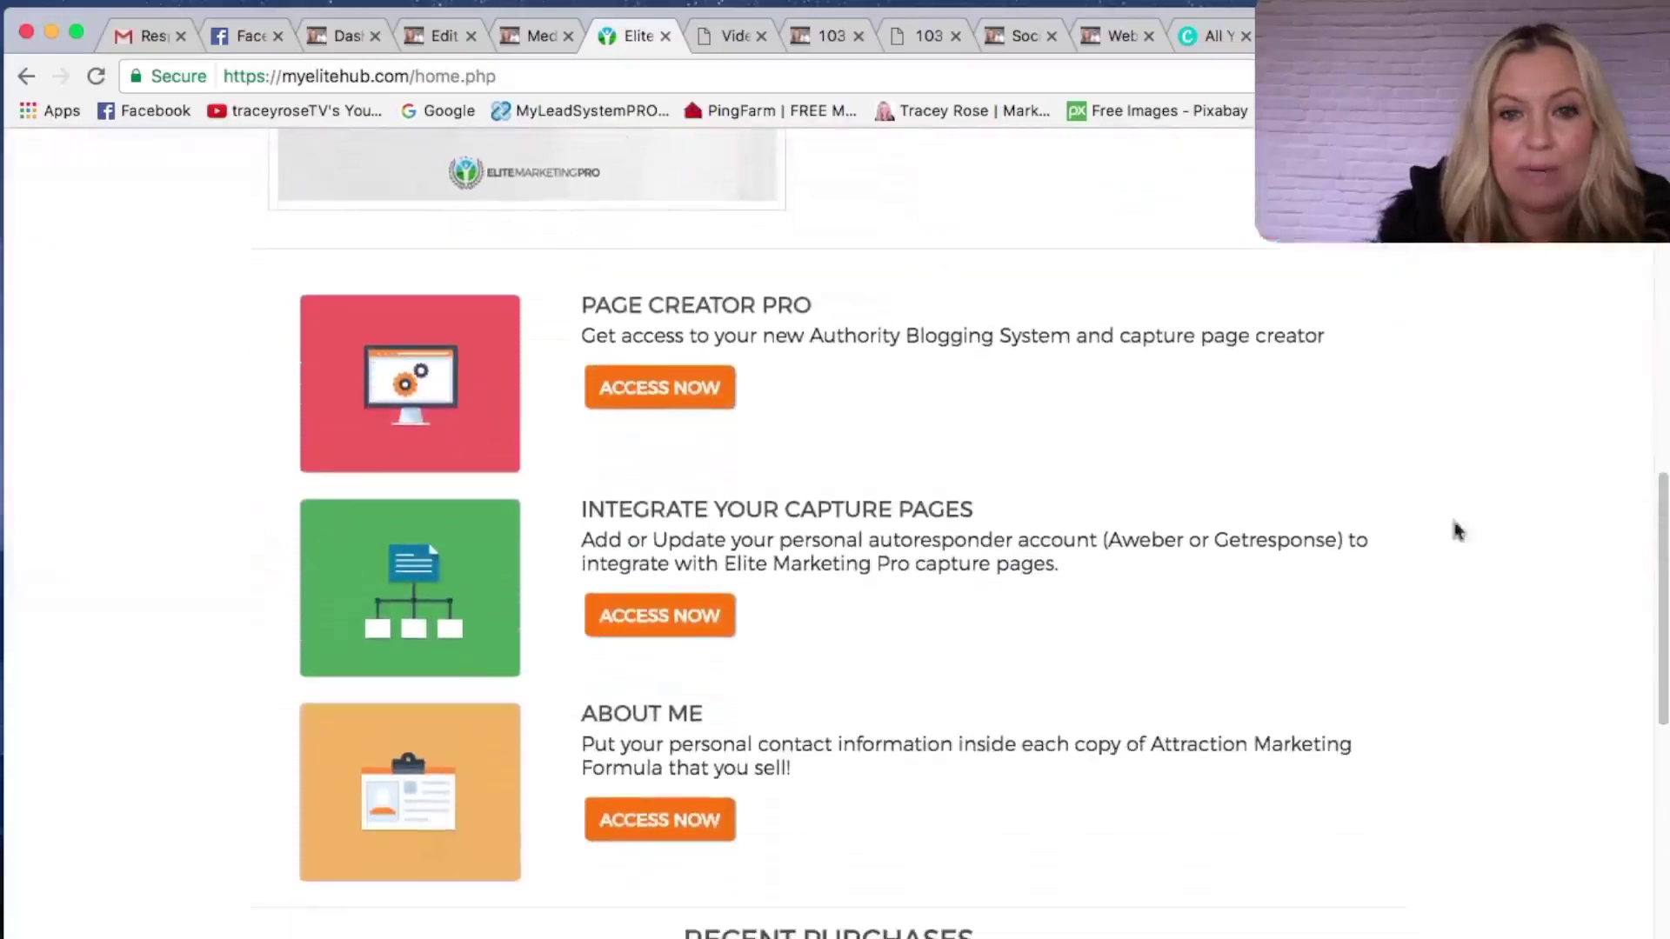
{"action": "left_click", "coordinate": [664, 393]}
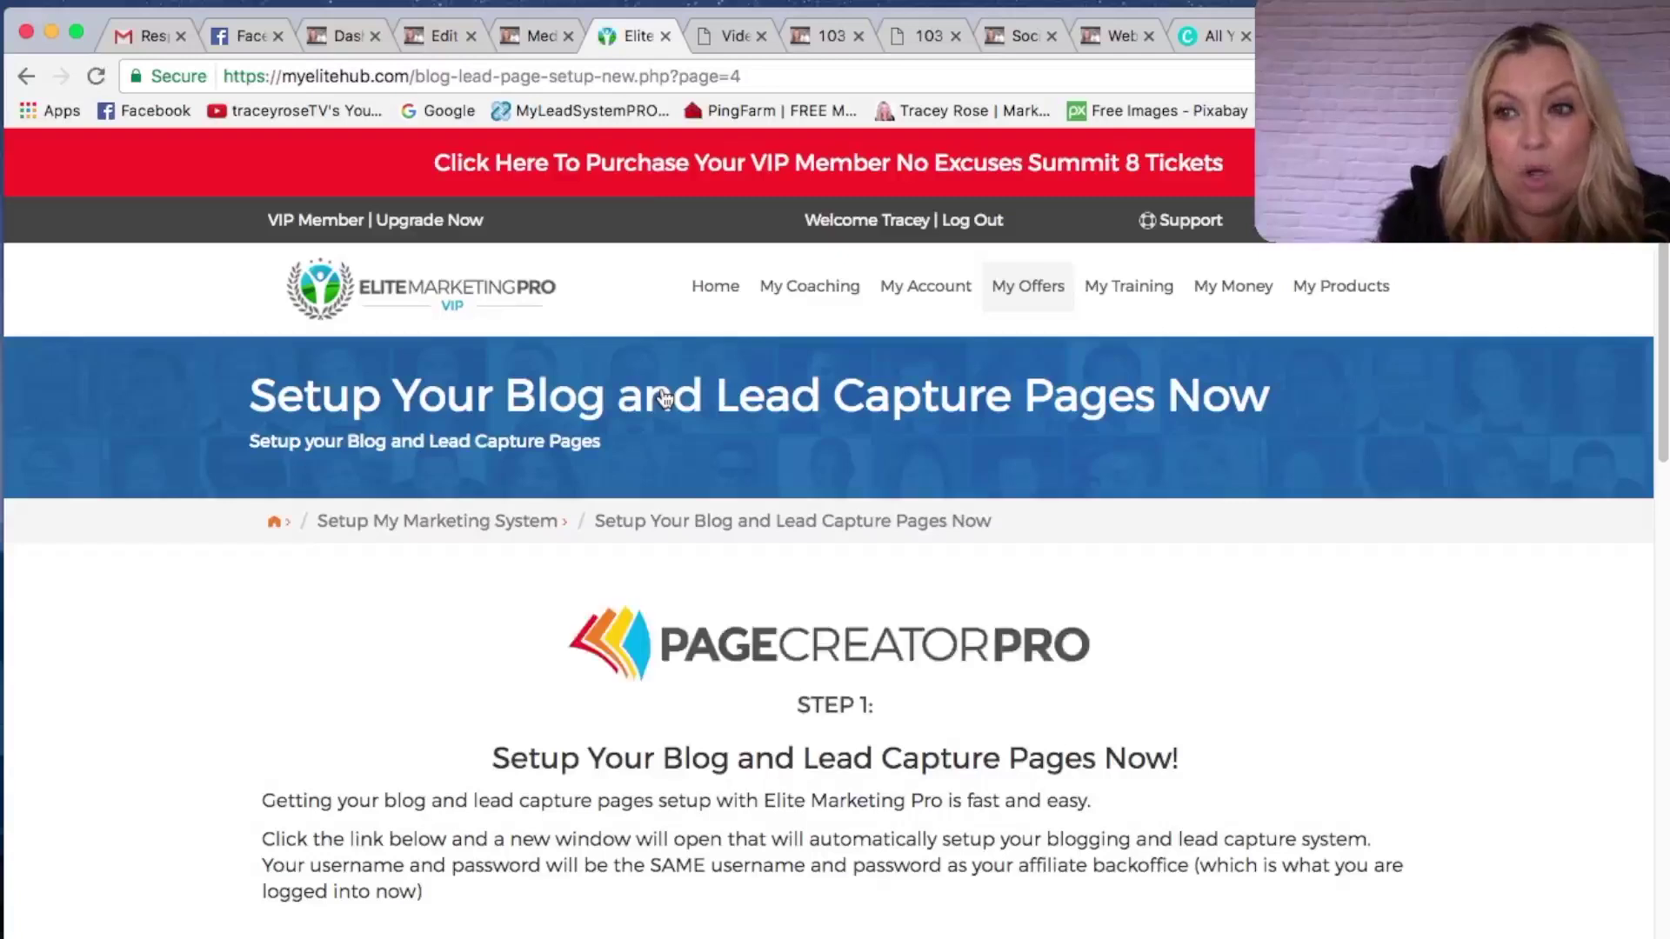
{"action": "scroll", "coordinate": [1458, 396], "scroll_direction": "down", "scroll_amount": 2}
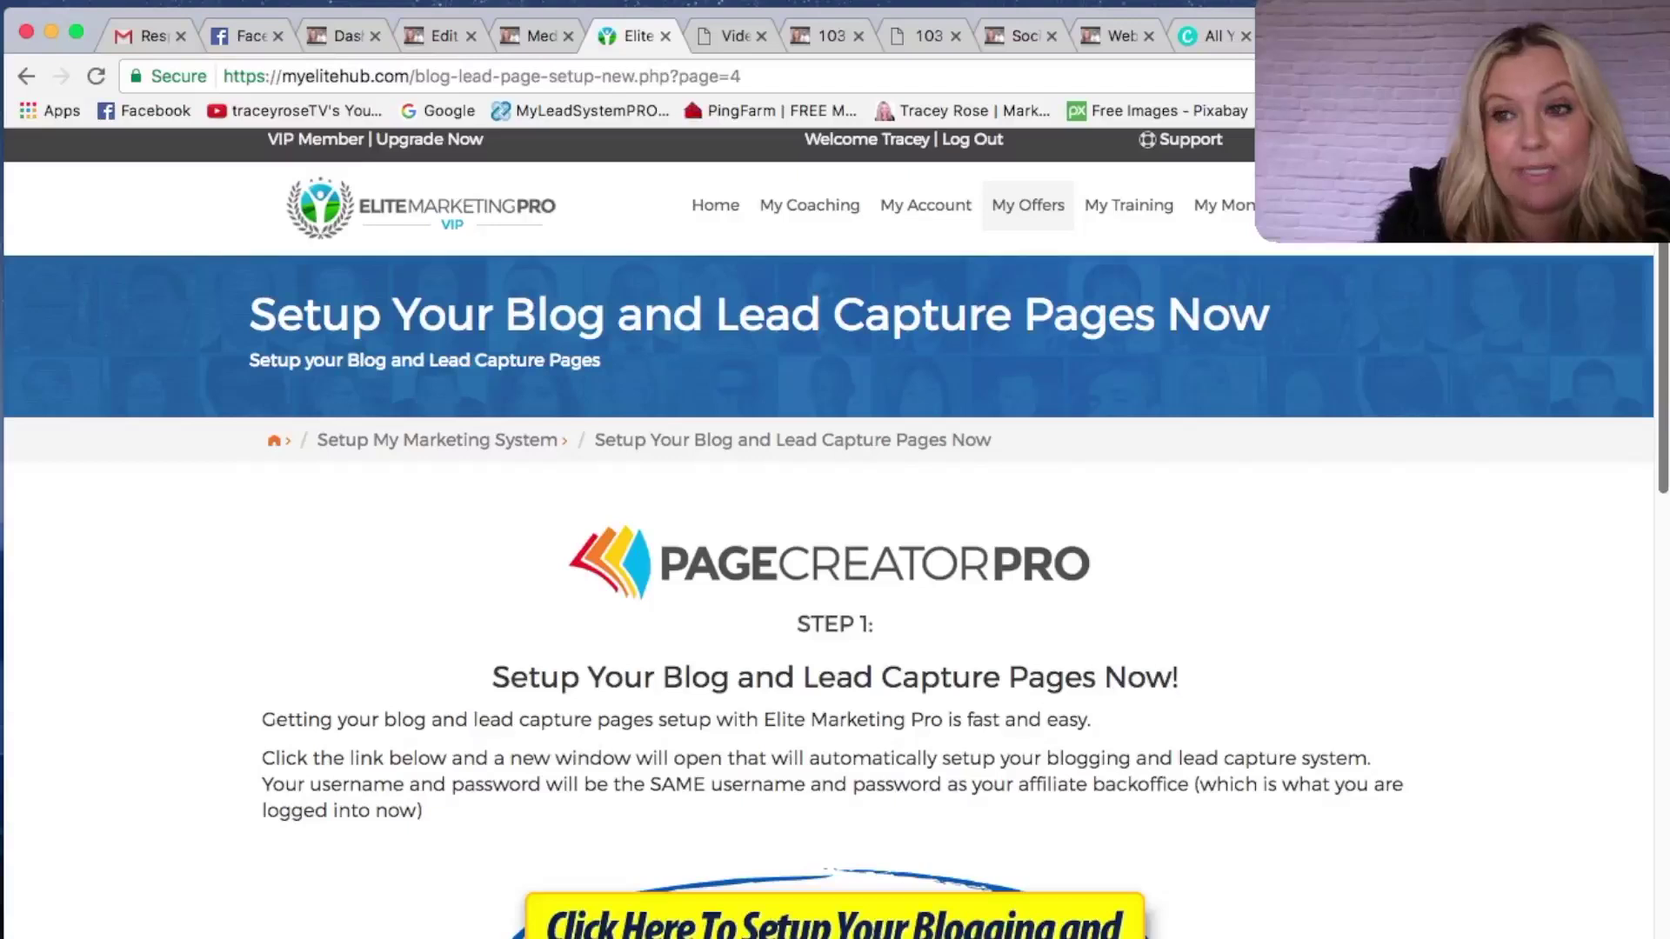
{"action": "scroll", "coordinate": [835, 532], "scroll_direction": "down", "scroll_amount": 4}
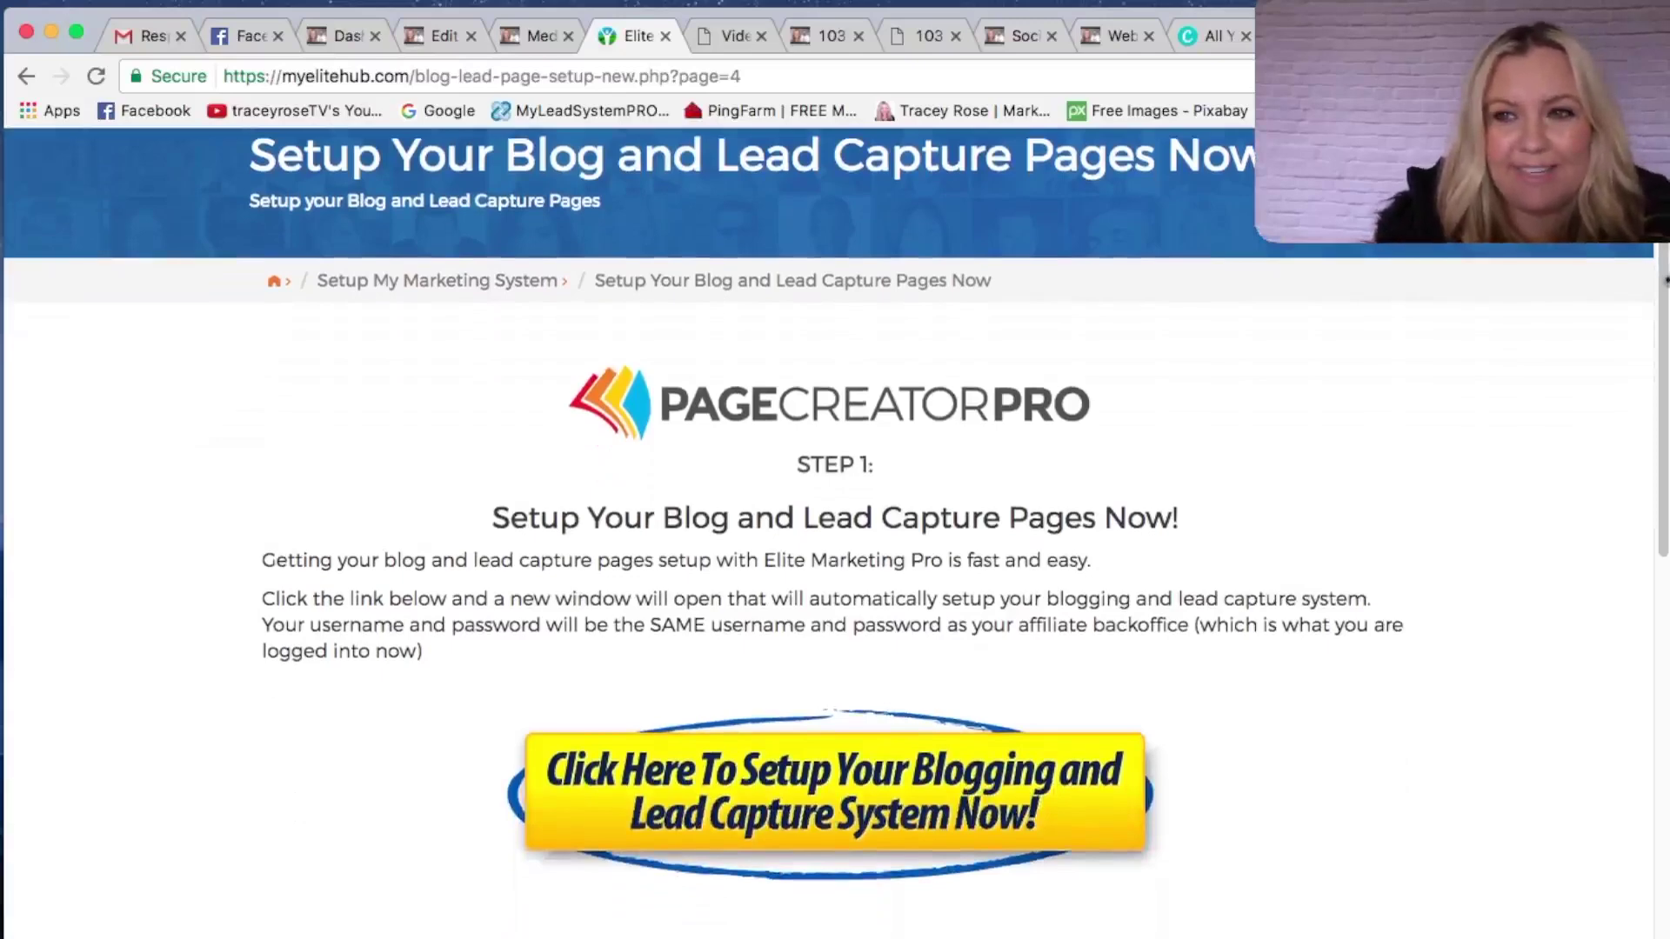
{"action": "scroll", "coordinate": [1663, 280], "scroll_direction": "down", "scroll_amount": 4}
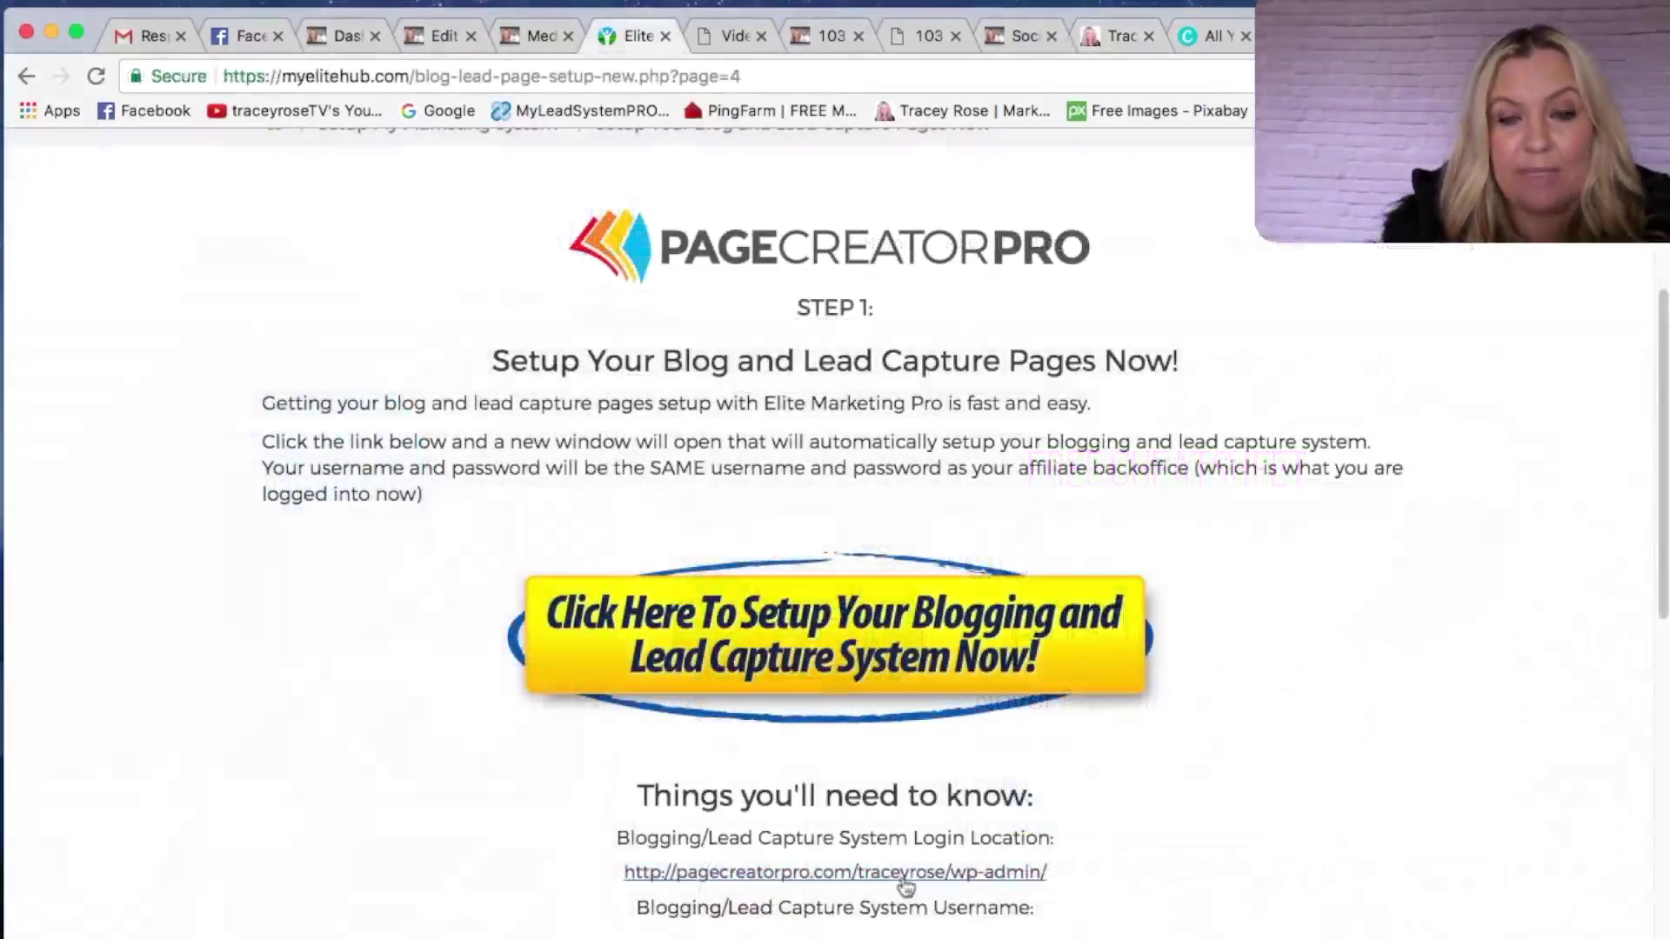
- In the blogging system's WordPress admin, save a new draft page titled 103
{"action": "left_click", "coordinate": [902, 873]}
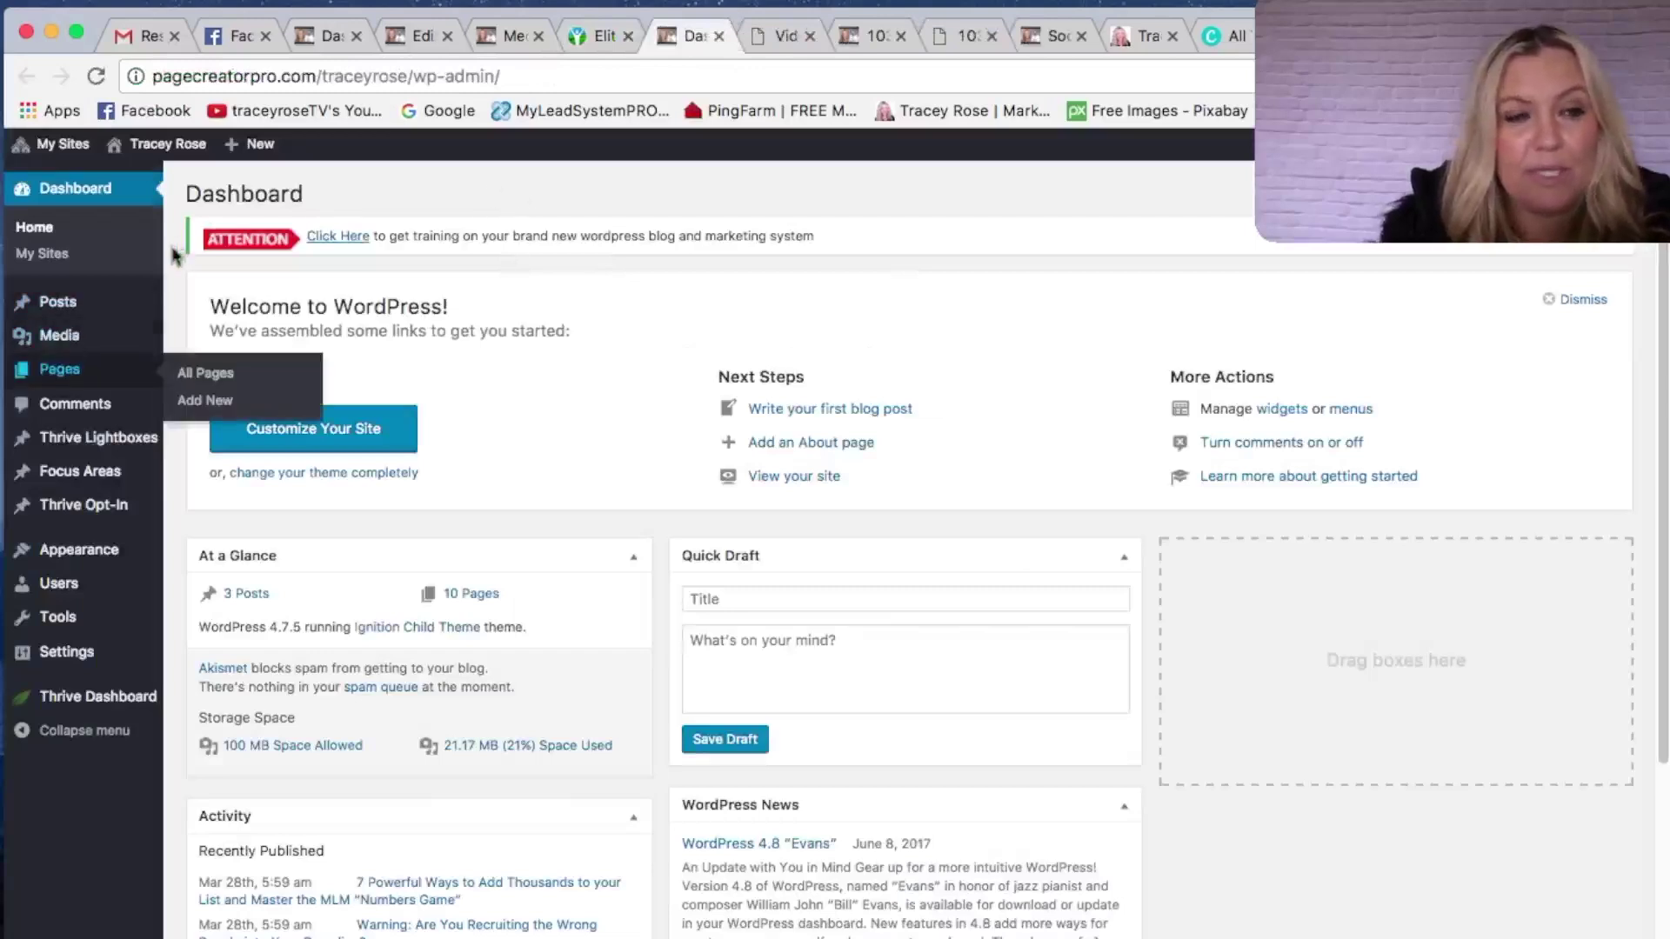
{"action": "left_click", "coordinate": [205, 400]}
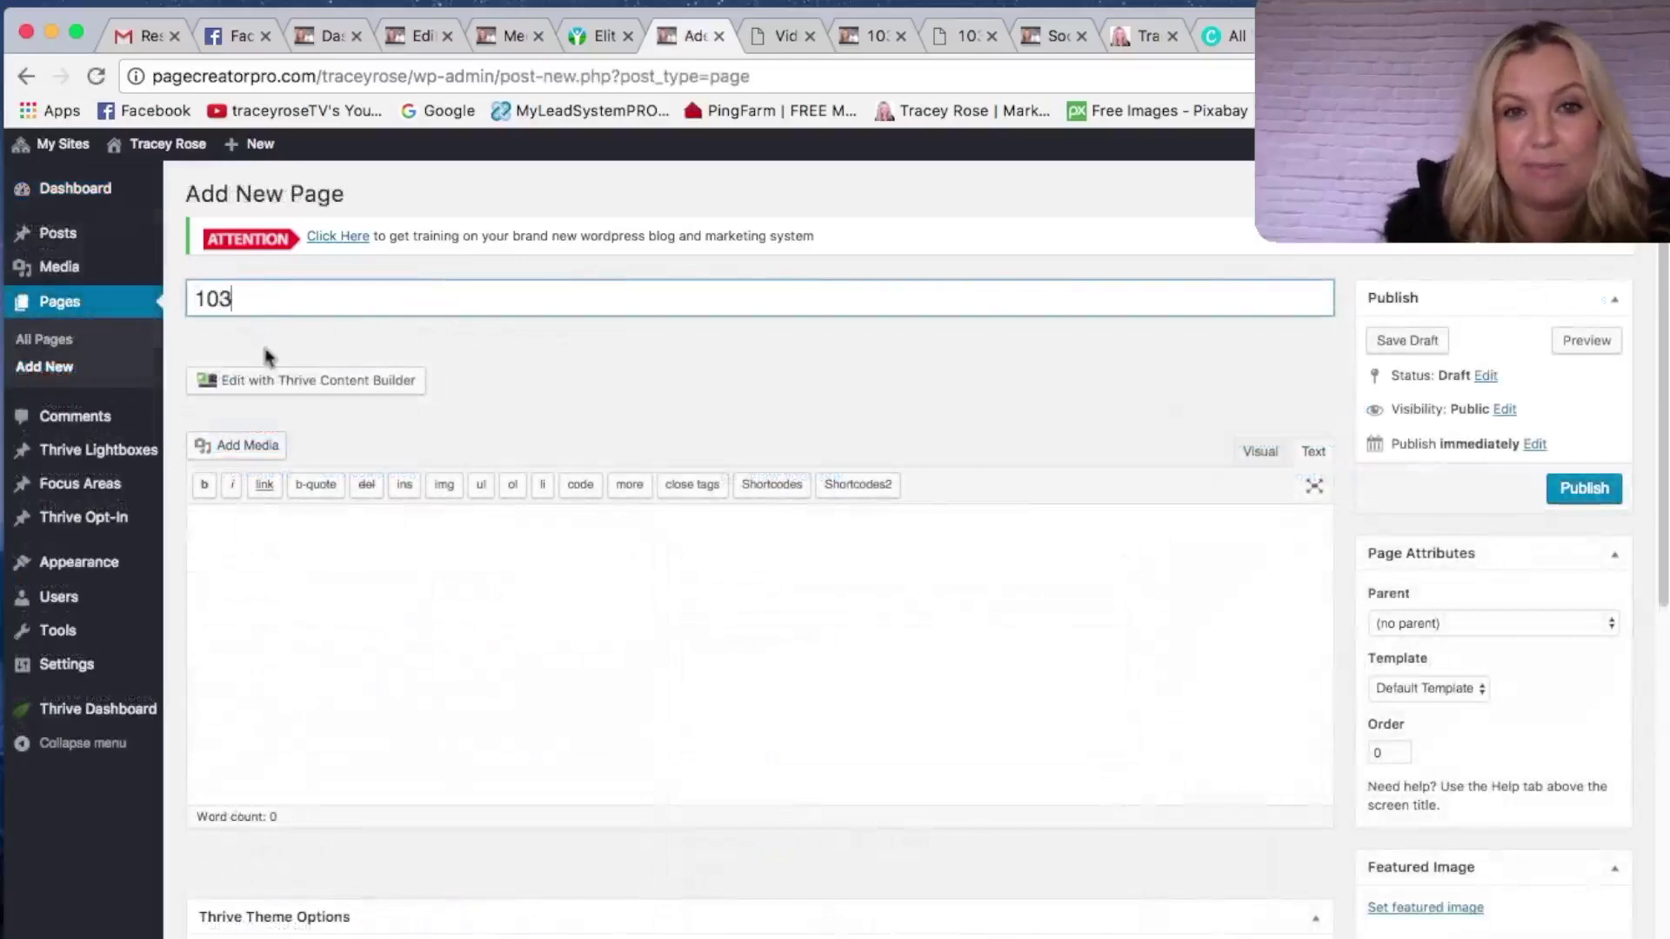
{"action": "key", "text": "Return"}
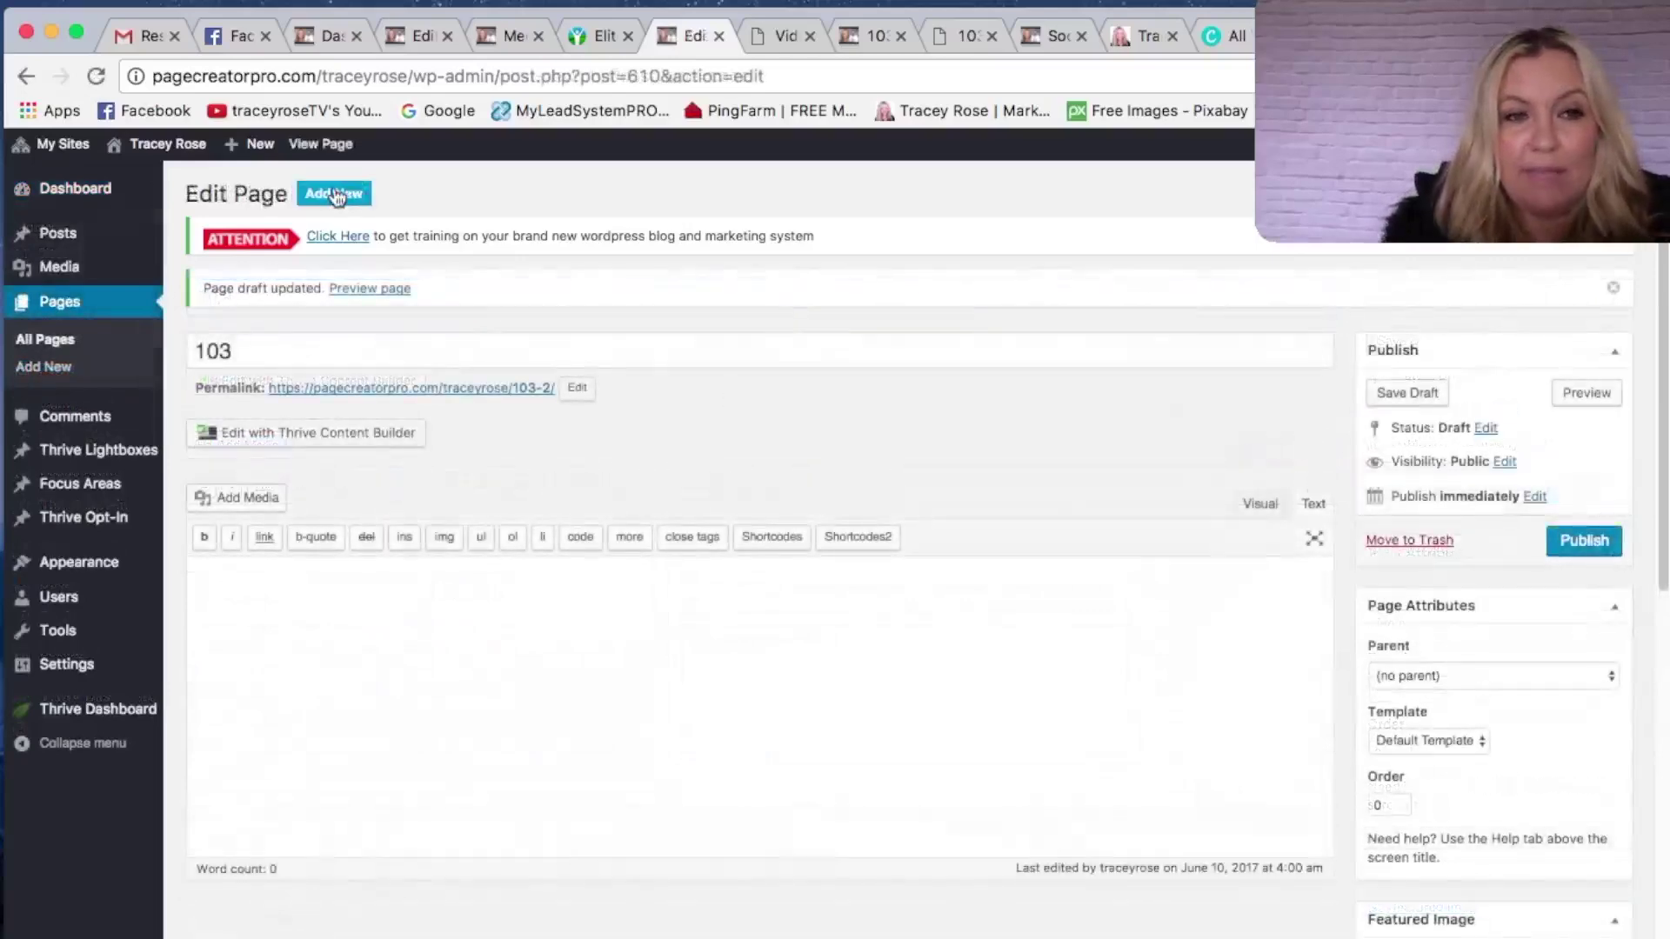
- Save a second draft page titled '103 Thankyou', then go back to the 103 page's editor
{"action": "left_click", "coordinate": [337, 197]}
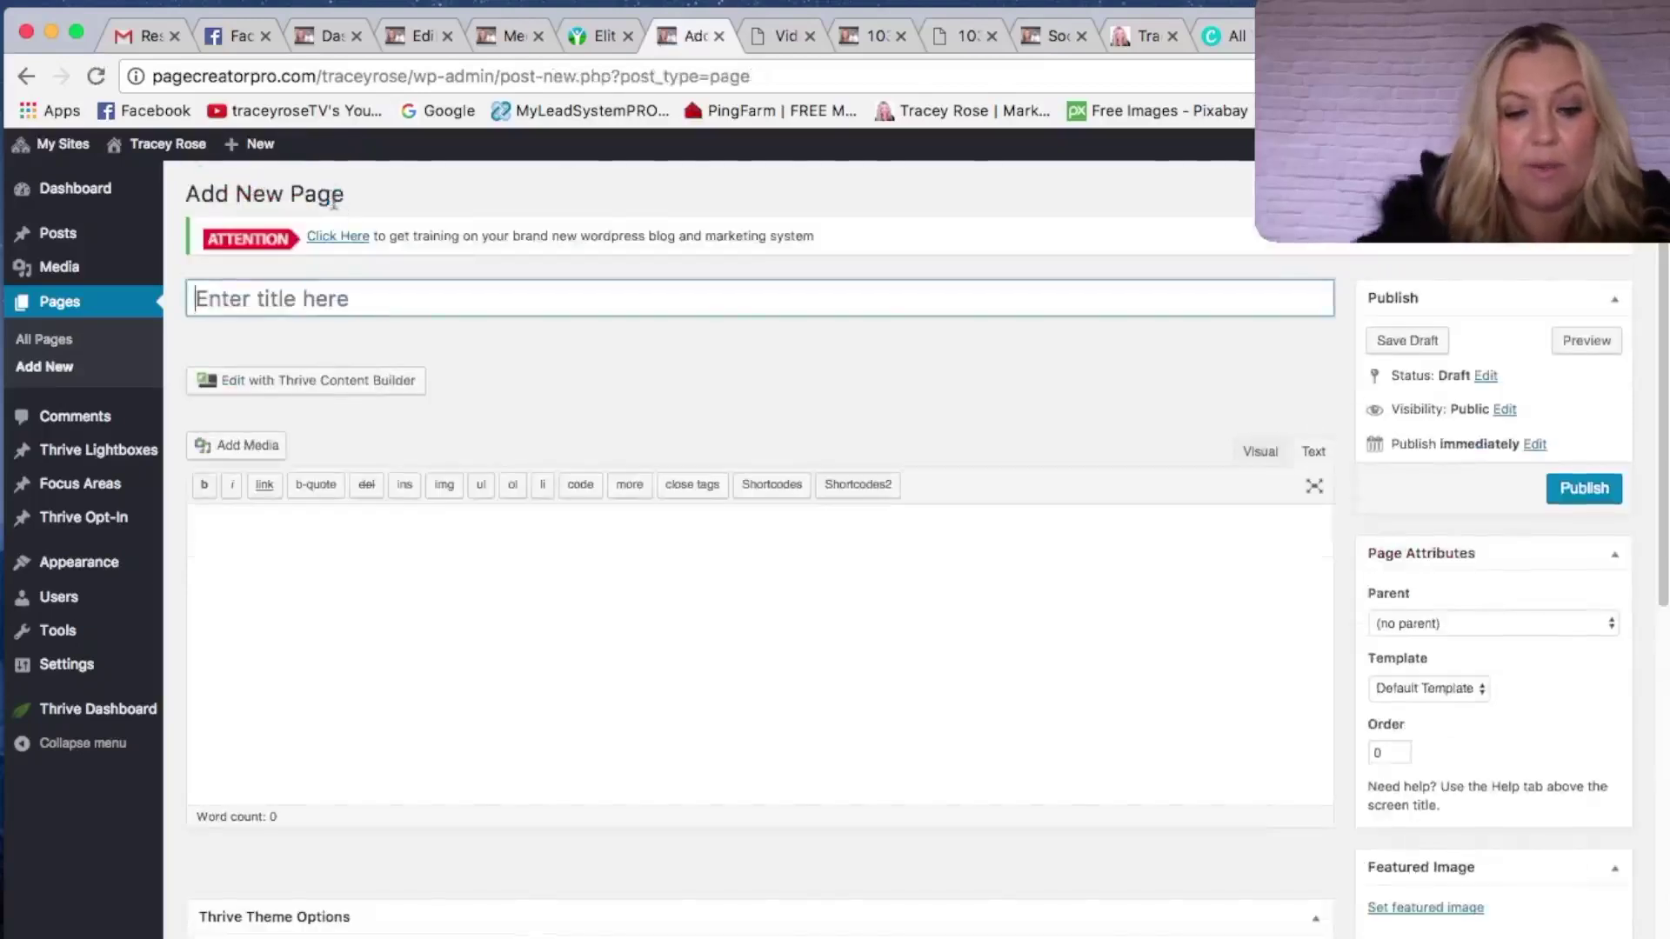
{"action": "type", "text": "103 Thankyou"}
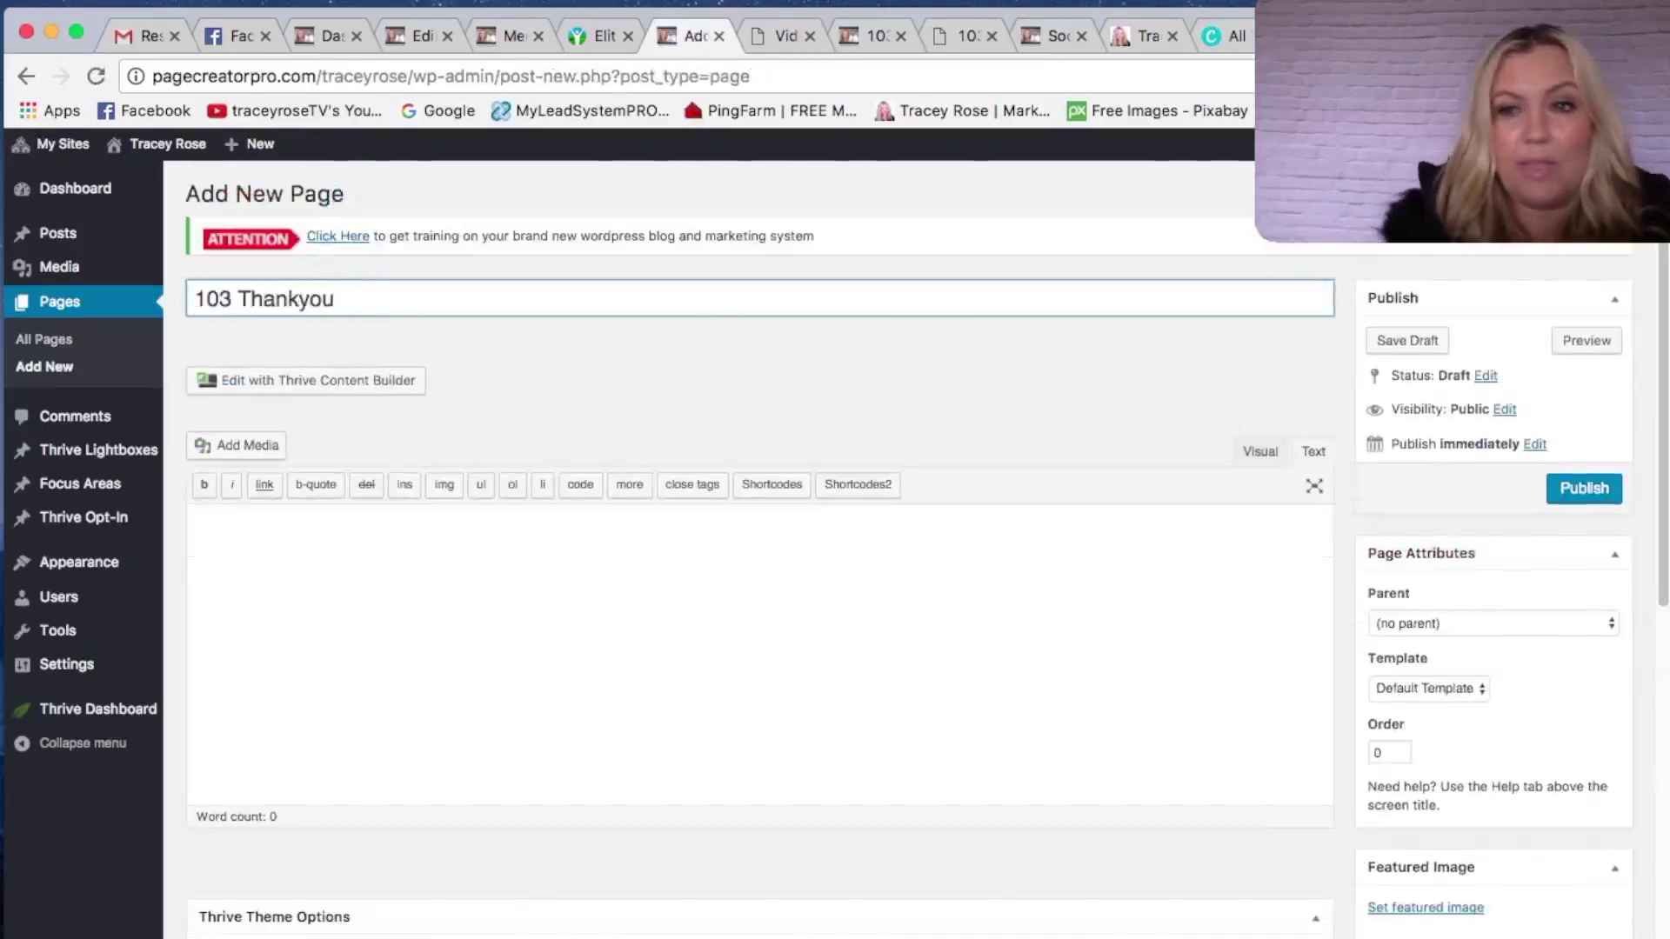
{"action": "key", "text": "Return"}
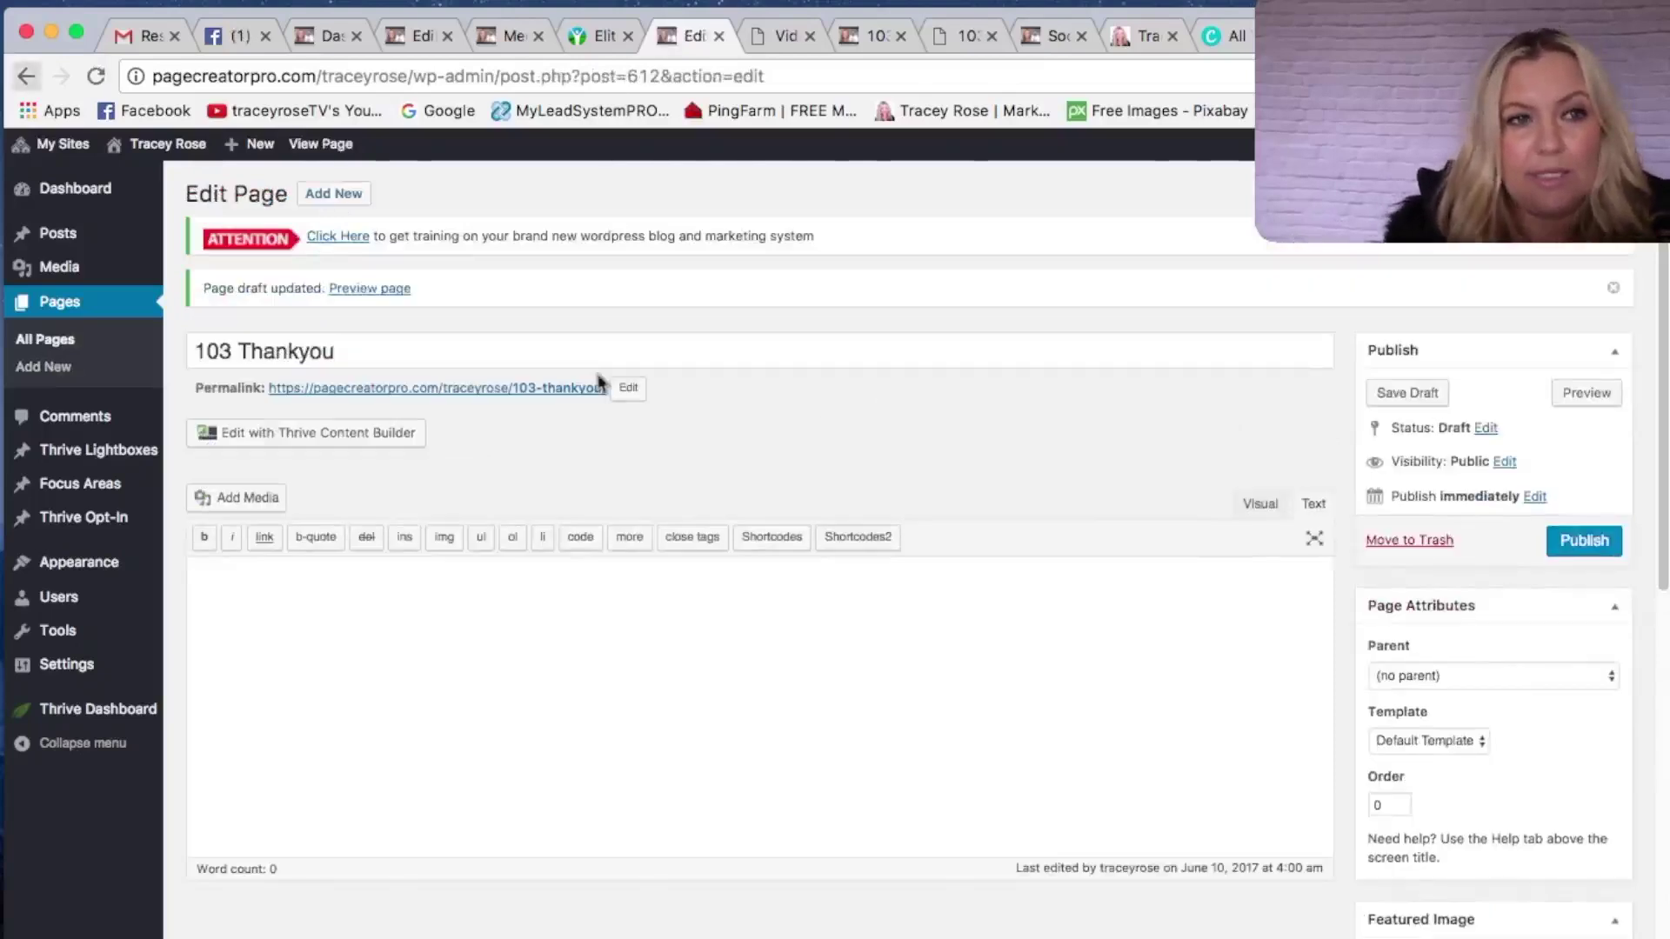
{"action": "key", "text": "super+bracketleft"}
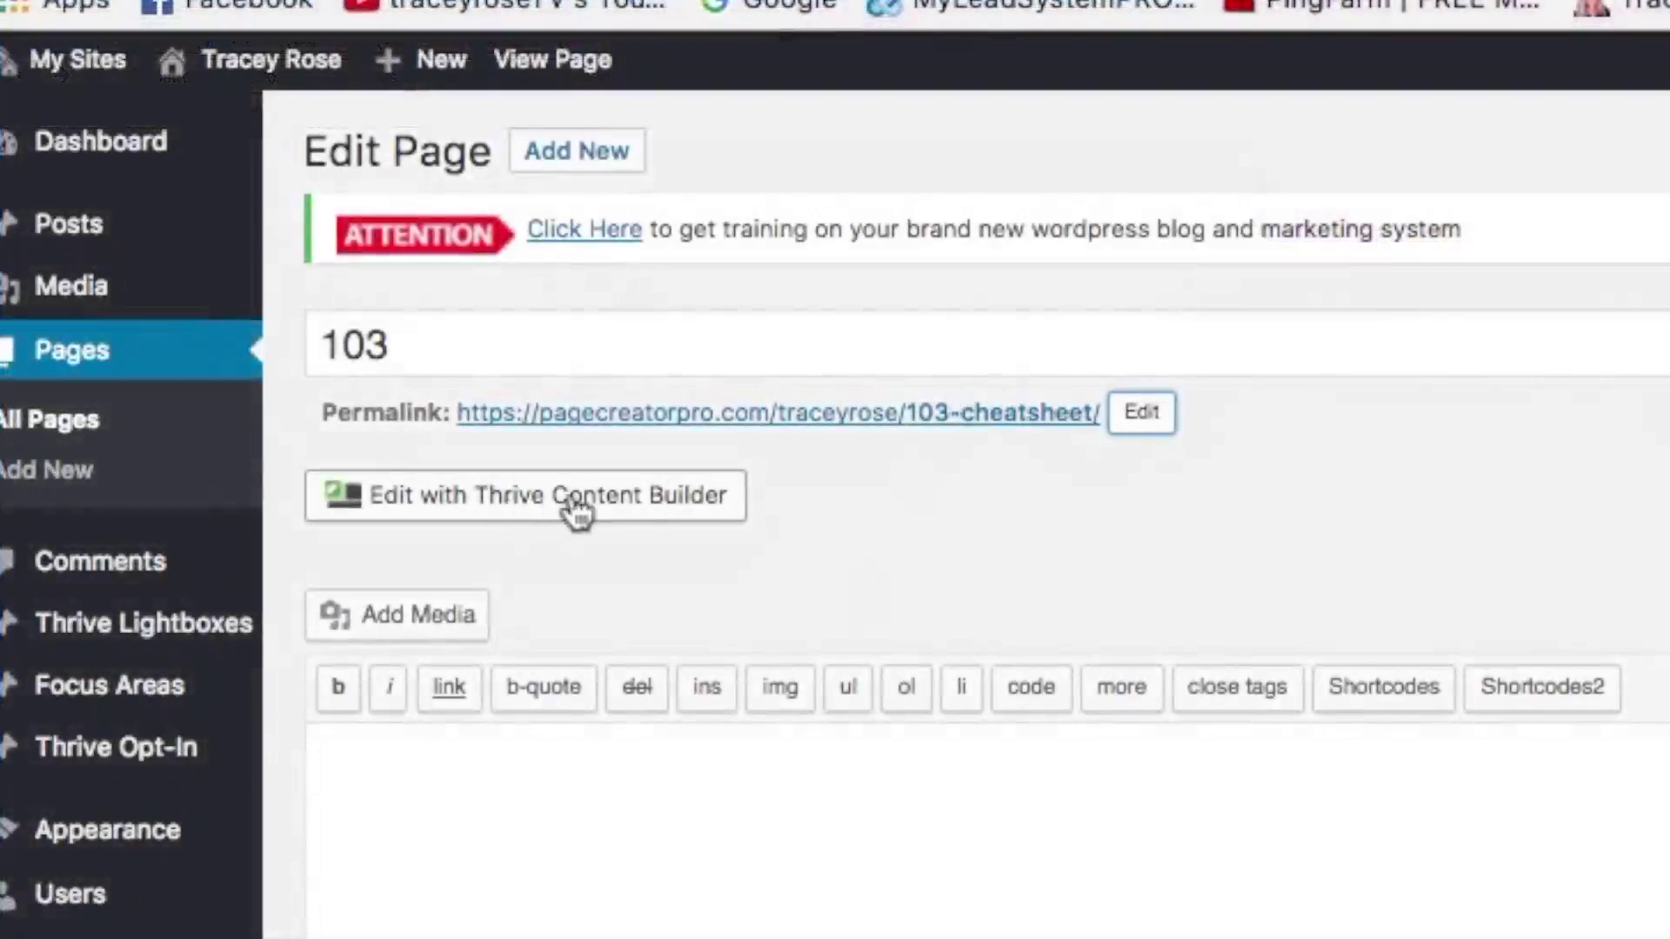
- Edit page 103 with Thrive Content Builder and bring up the 'Choose landing page' template chooser
{"action": "left_click", "coordinate": [502, 512]}
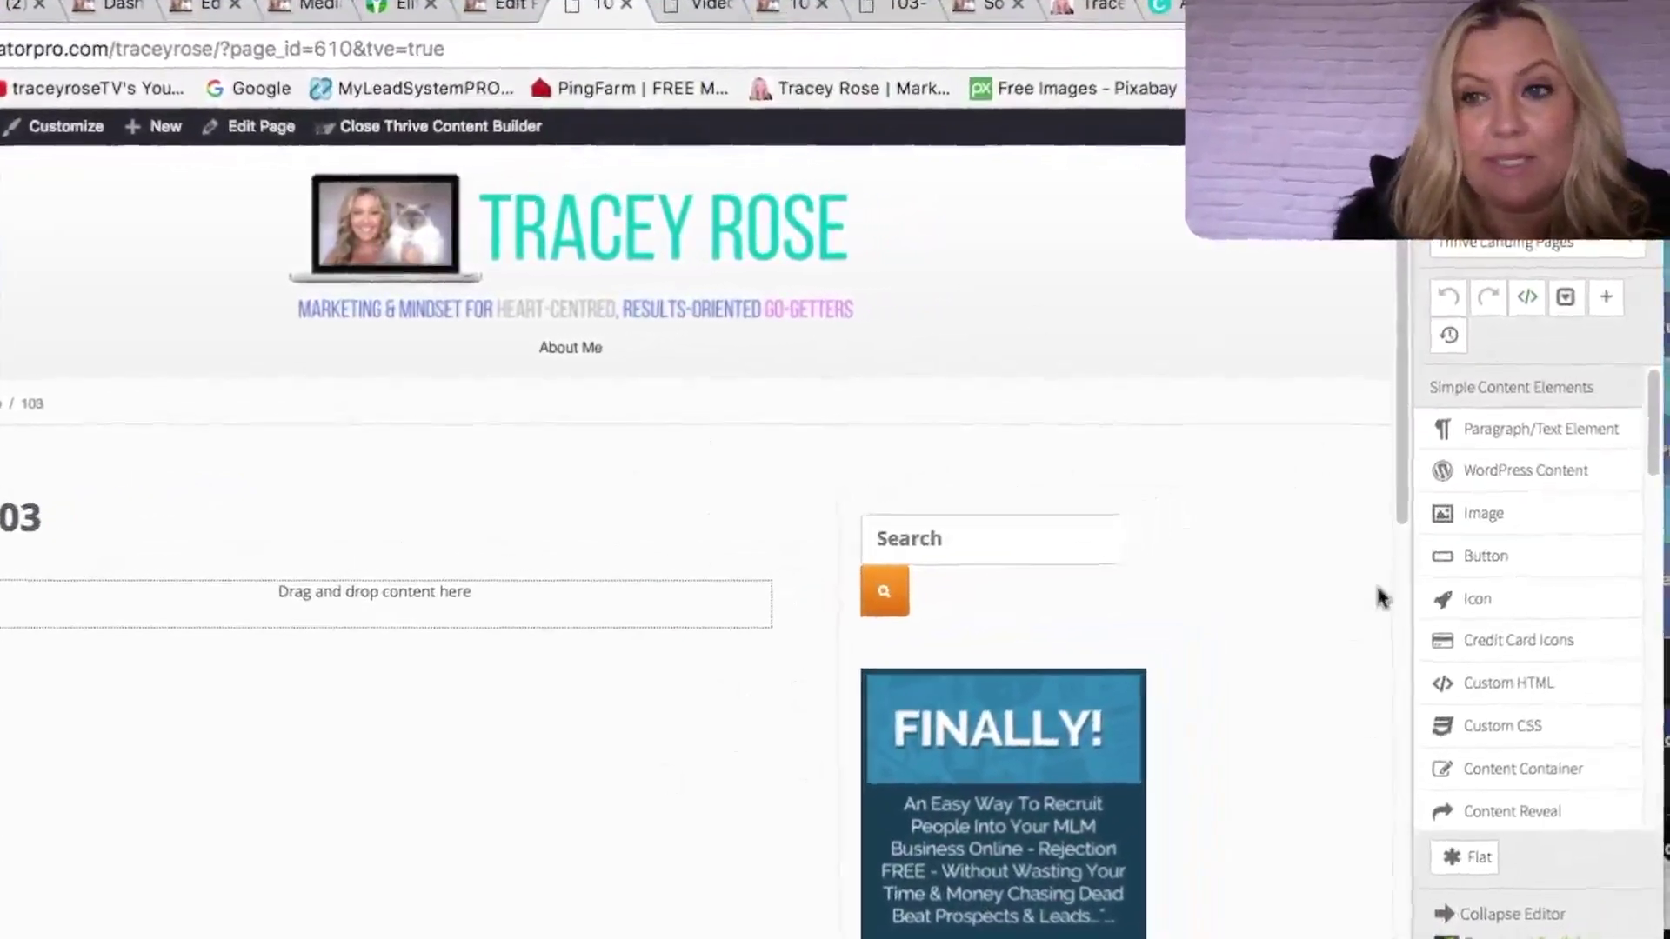
{"action": "left_click", "coordinate": [1612, 248]}
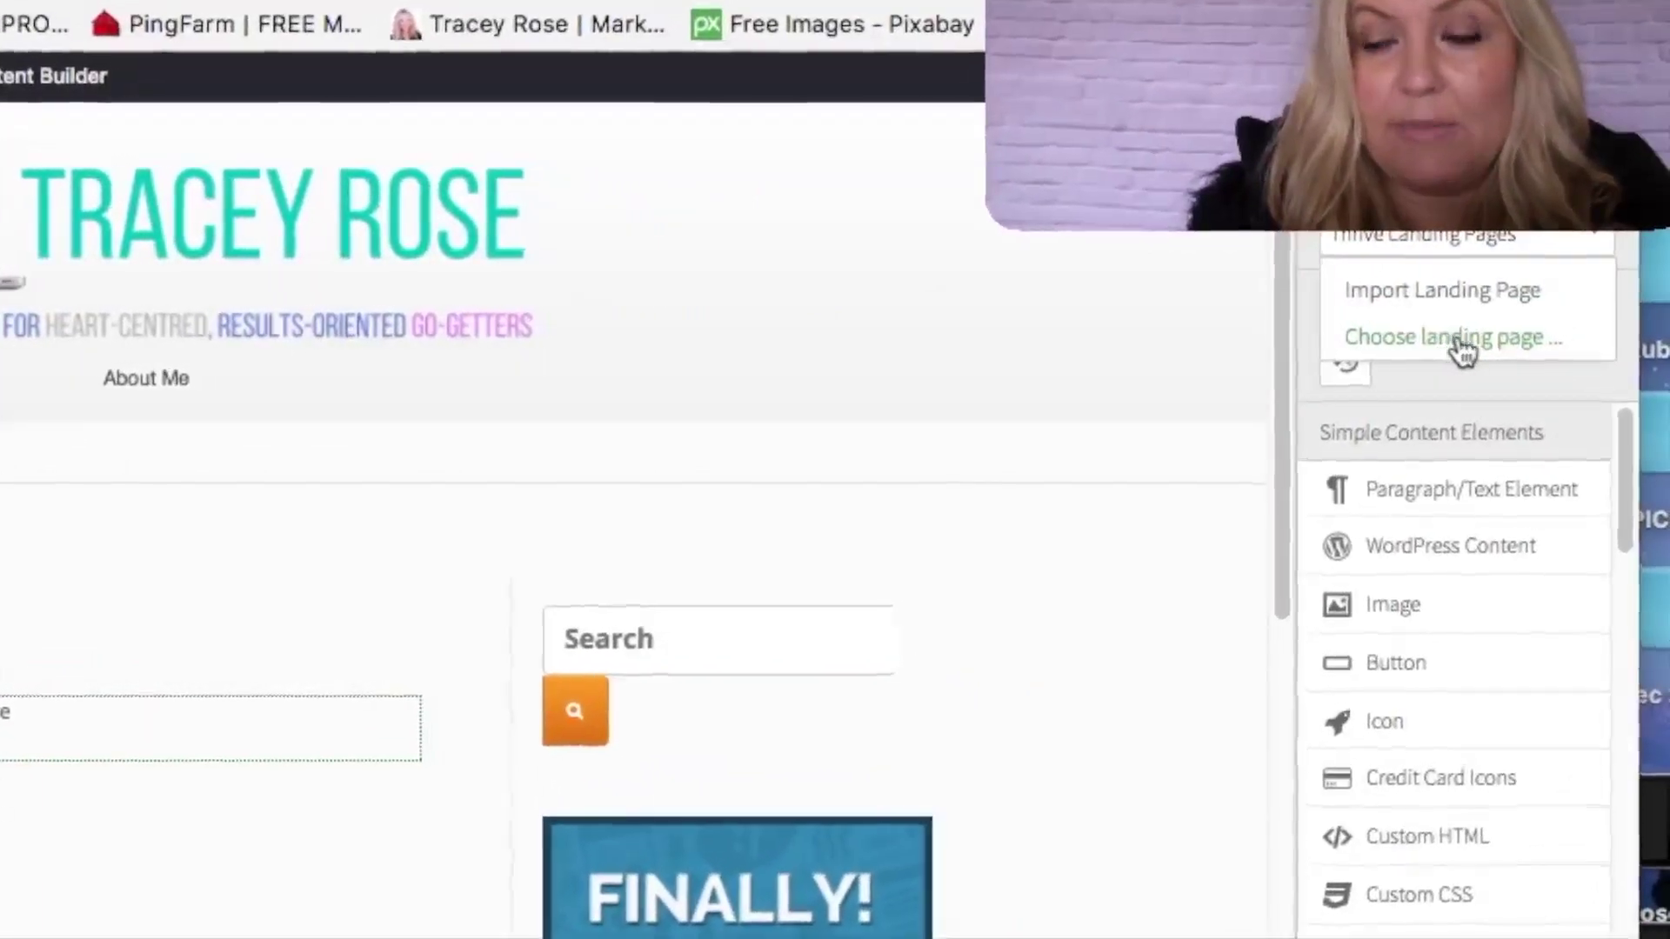
{"action": "left_click", "coordinate": [1468, 339]}
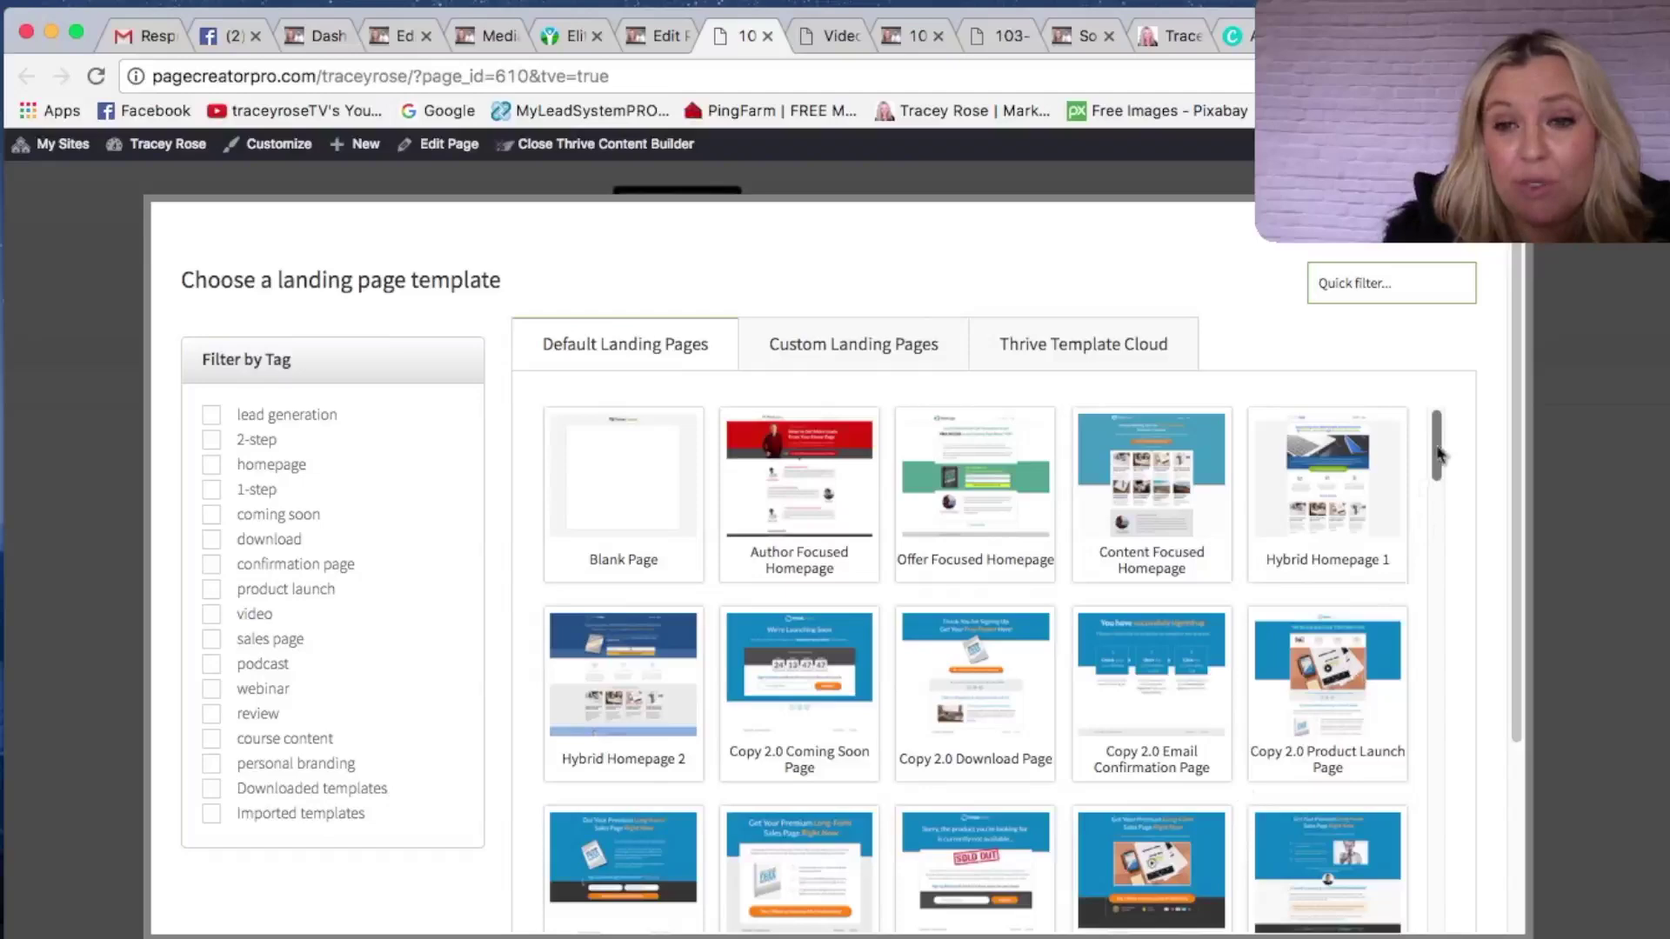
- Browse the landing page templates, trying the lead generation and webinar filters
{"action": "scroll", "coordinate": [1437, 452], "scroll_direction": "down", "scroll_amount": 5}
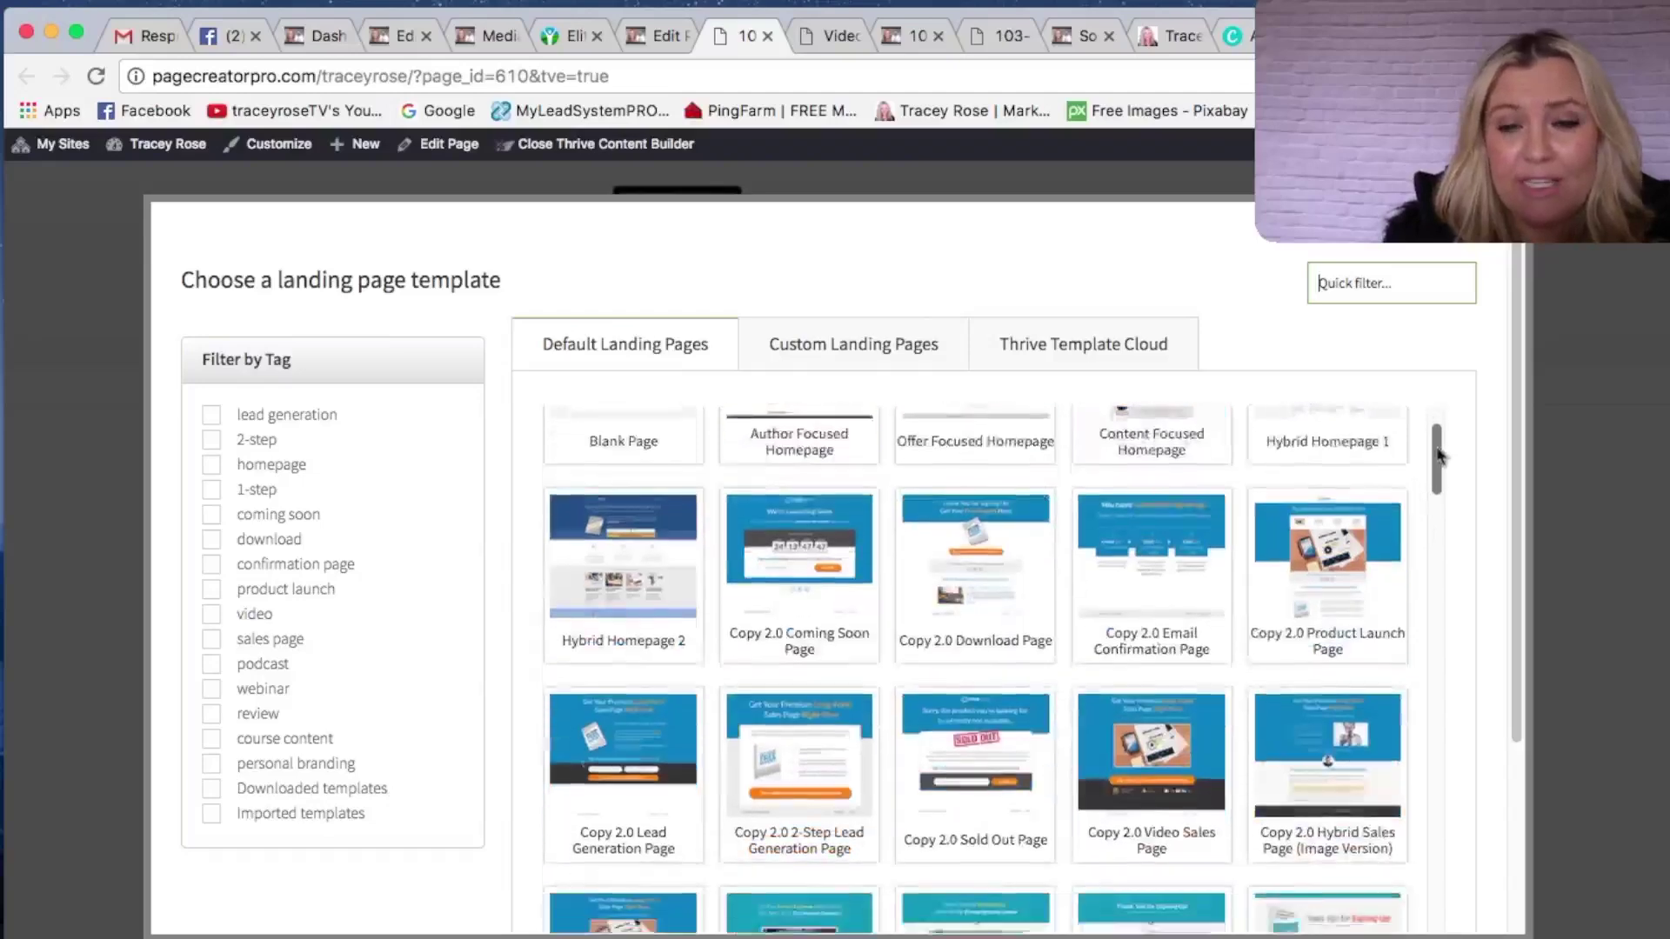
{"action": "scroll", "coordinate": [1437, 452], "scroll_direction": "down", "scroll_amount": 10}
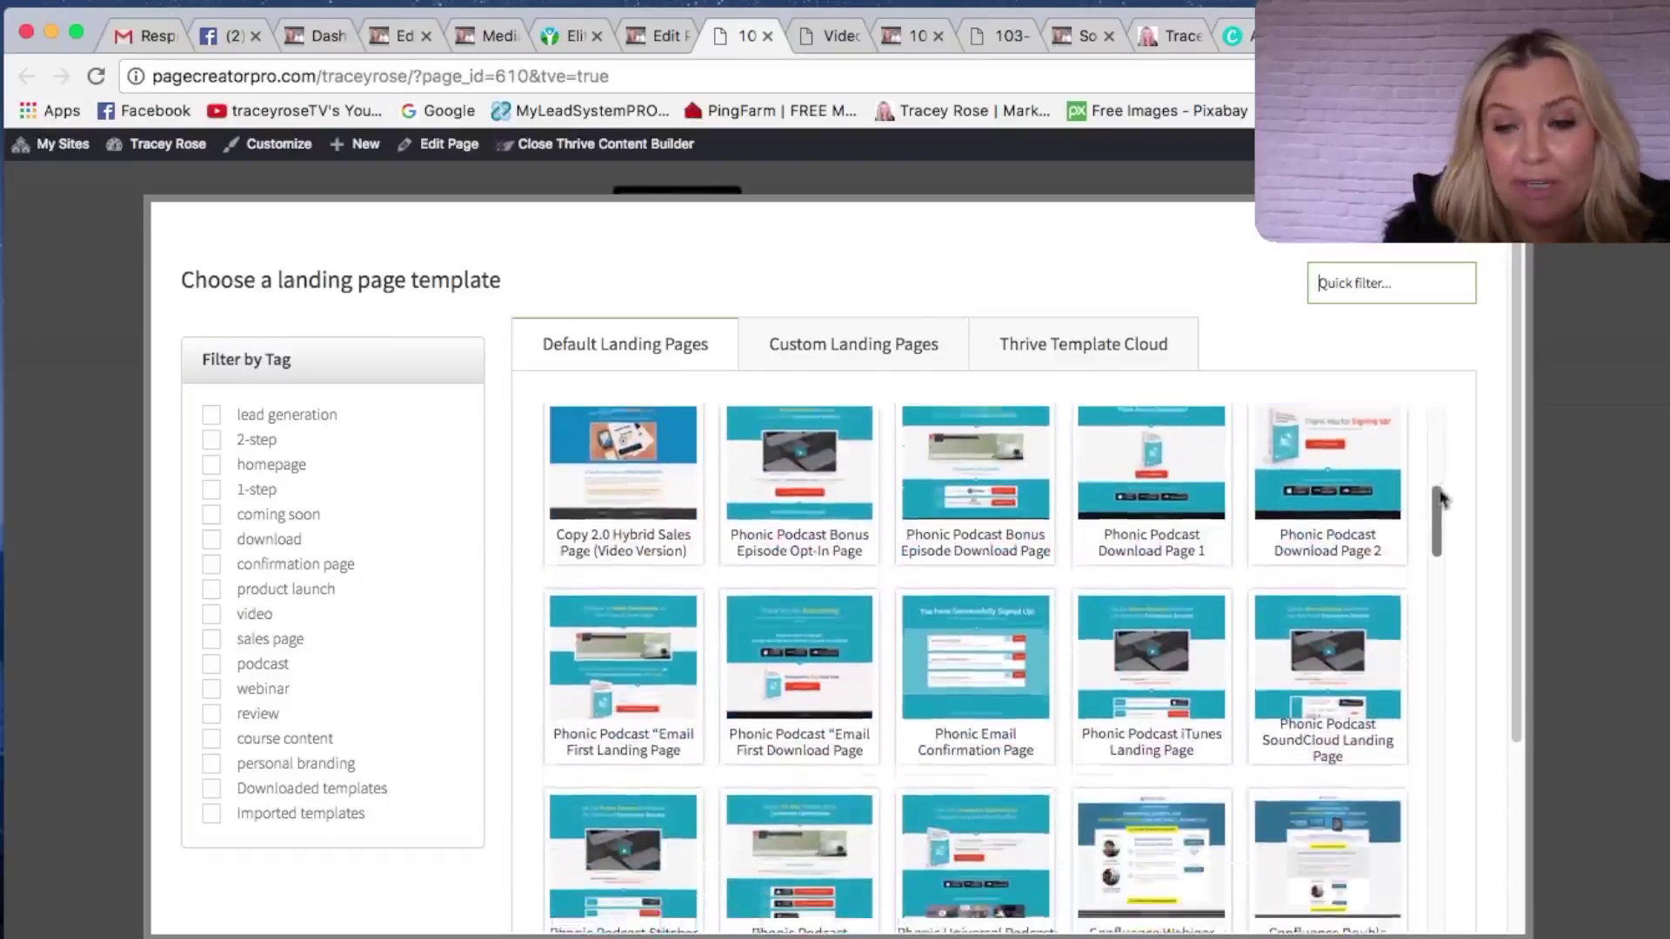
{"action": "scroll", "coordinate": [1441, 504], "scroll_direction": "down", "scroll_amount": 10}
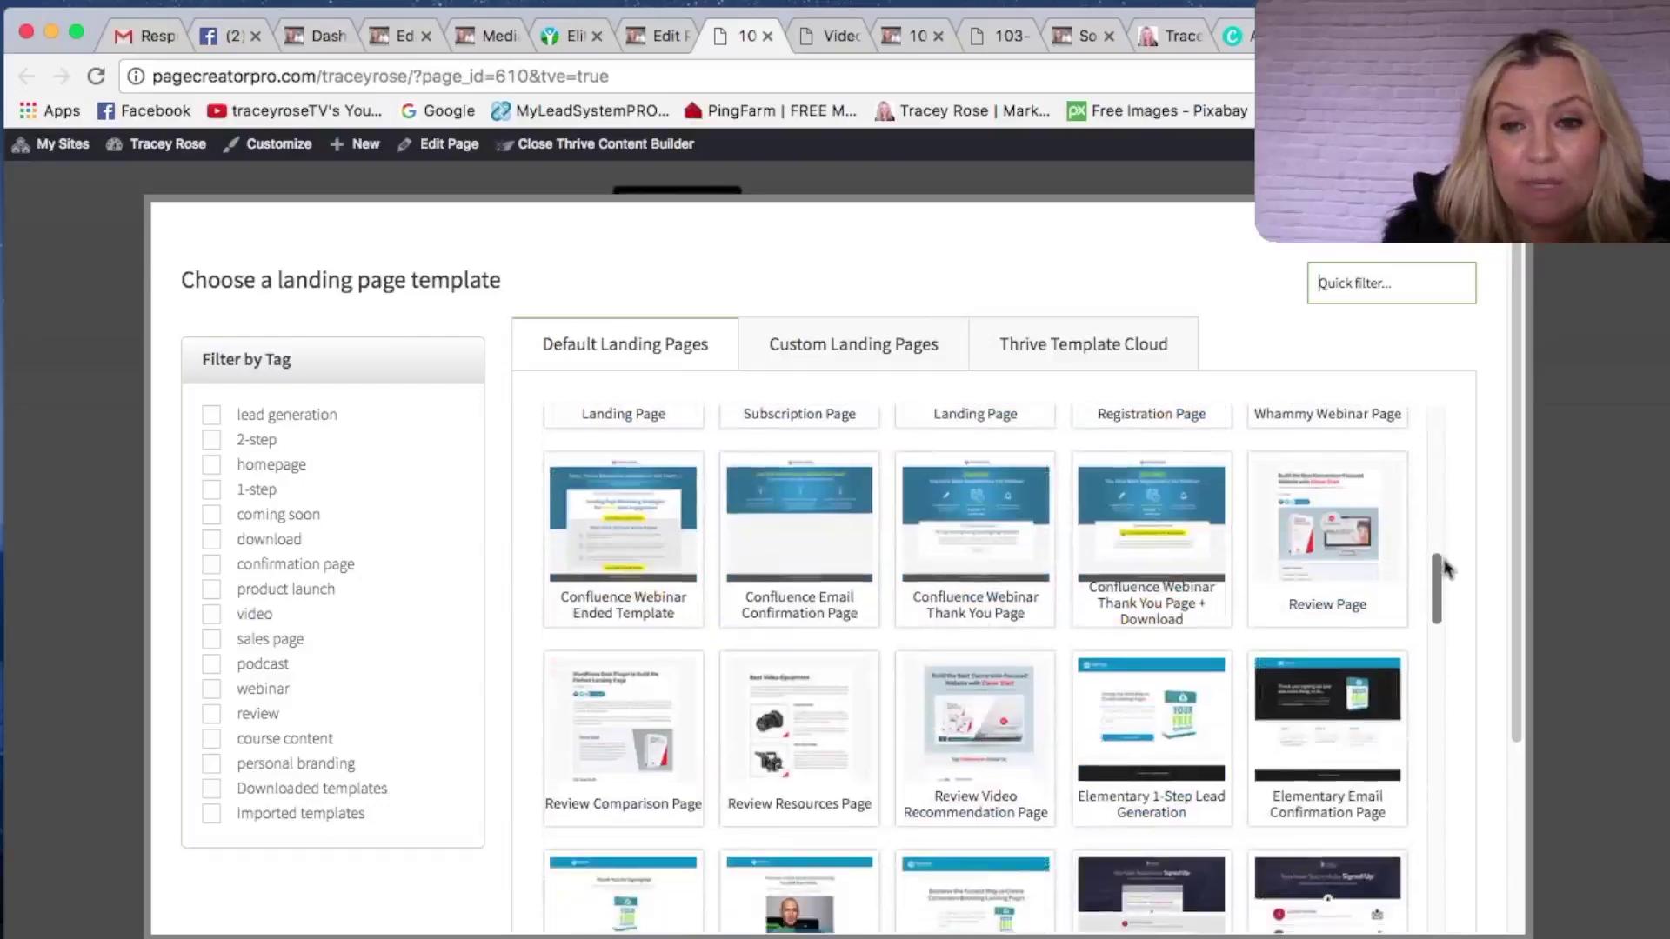
{"action": "scroll", "coordinate": [1446, 601], "scroll_direction": "down", "scroll_amount": 3}
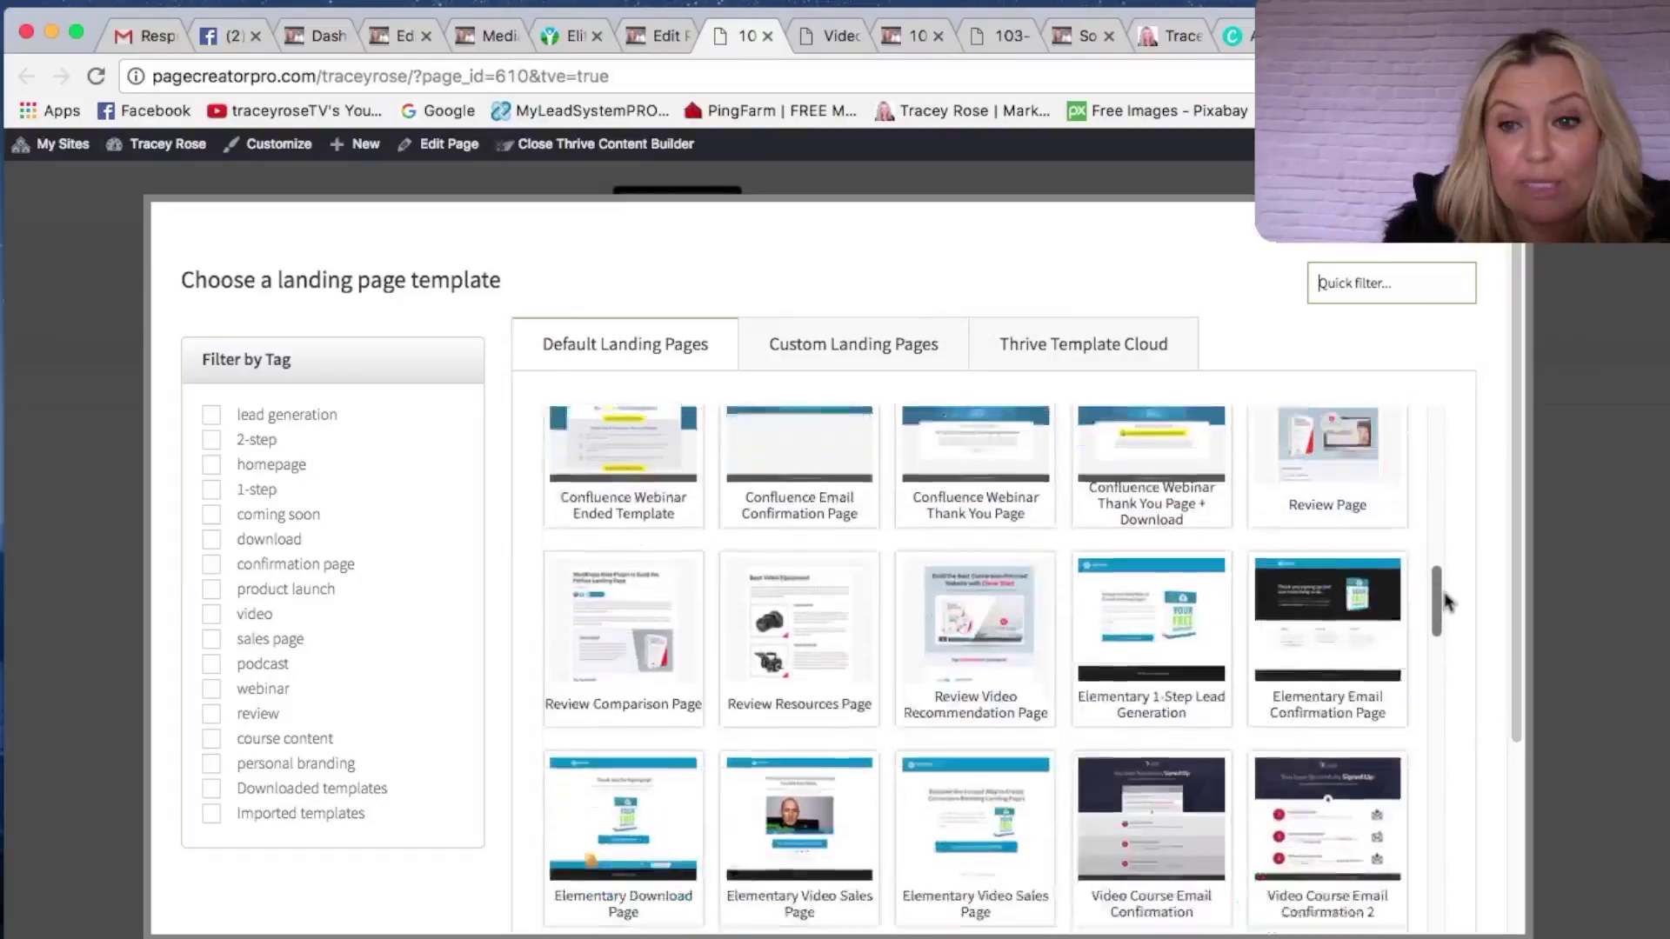
{"action": "scroll", "coordinate": [1448, 609], "scroll_direction": "up", "scroll_amount": 20}
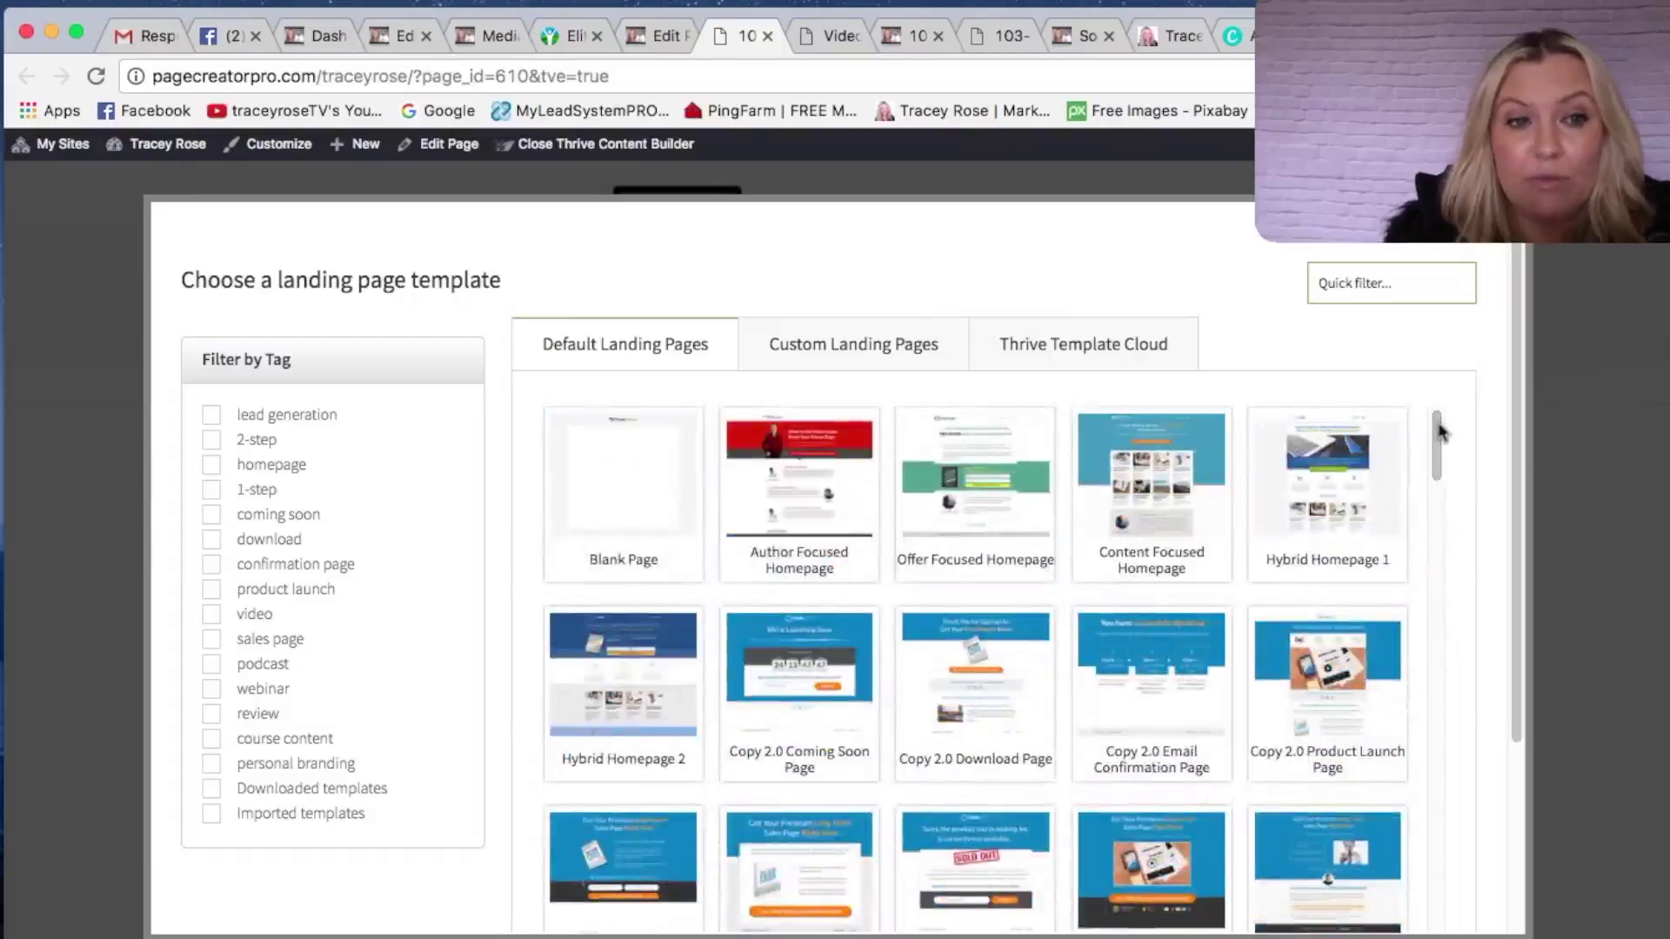
{"action": "left_click", "coordinate": [211, 419]}
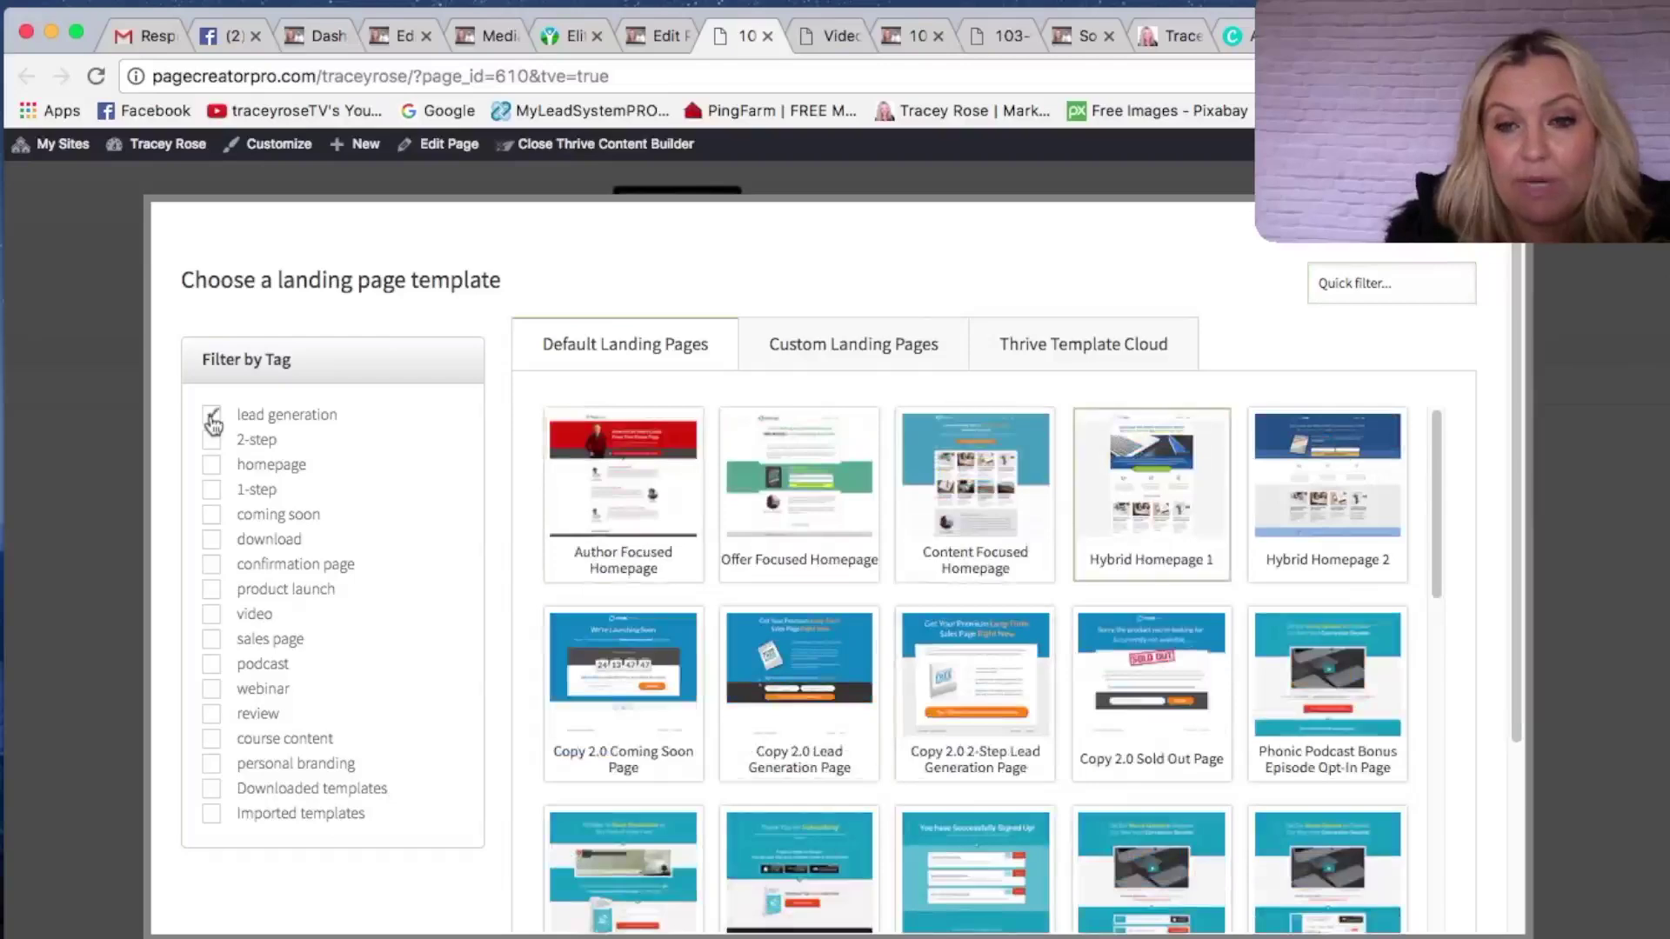
{"action": "scroll", "coordinate": [925, 630], "scroll_direction": "down", "scroll_amount": 20}
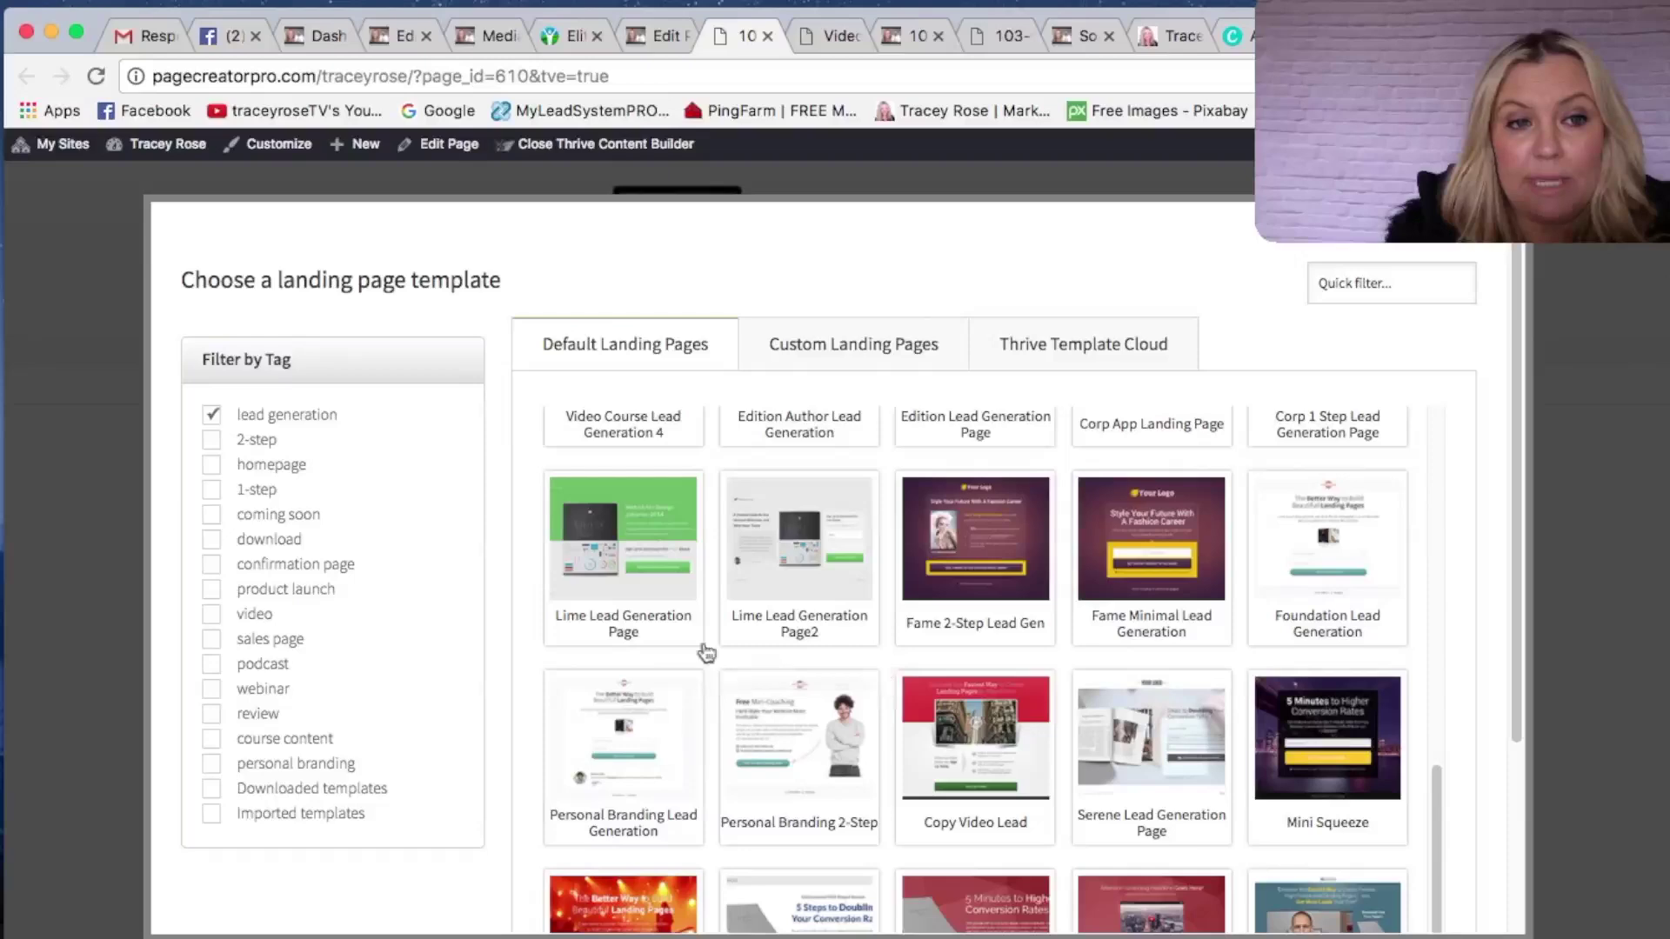
{"action": "left_click", "coordinate": [212, 414]}
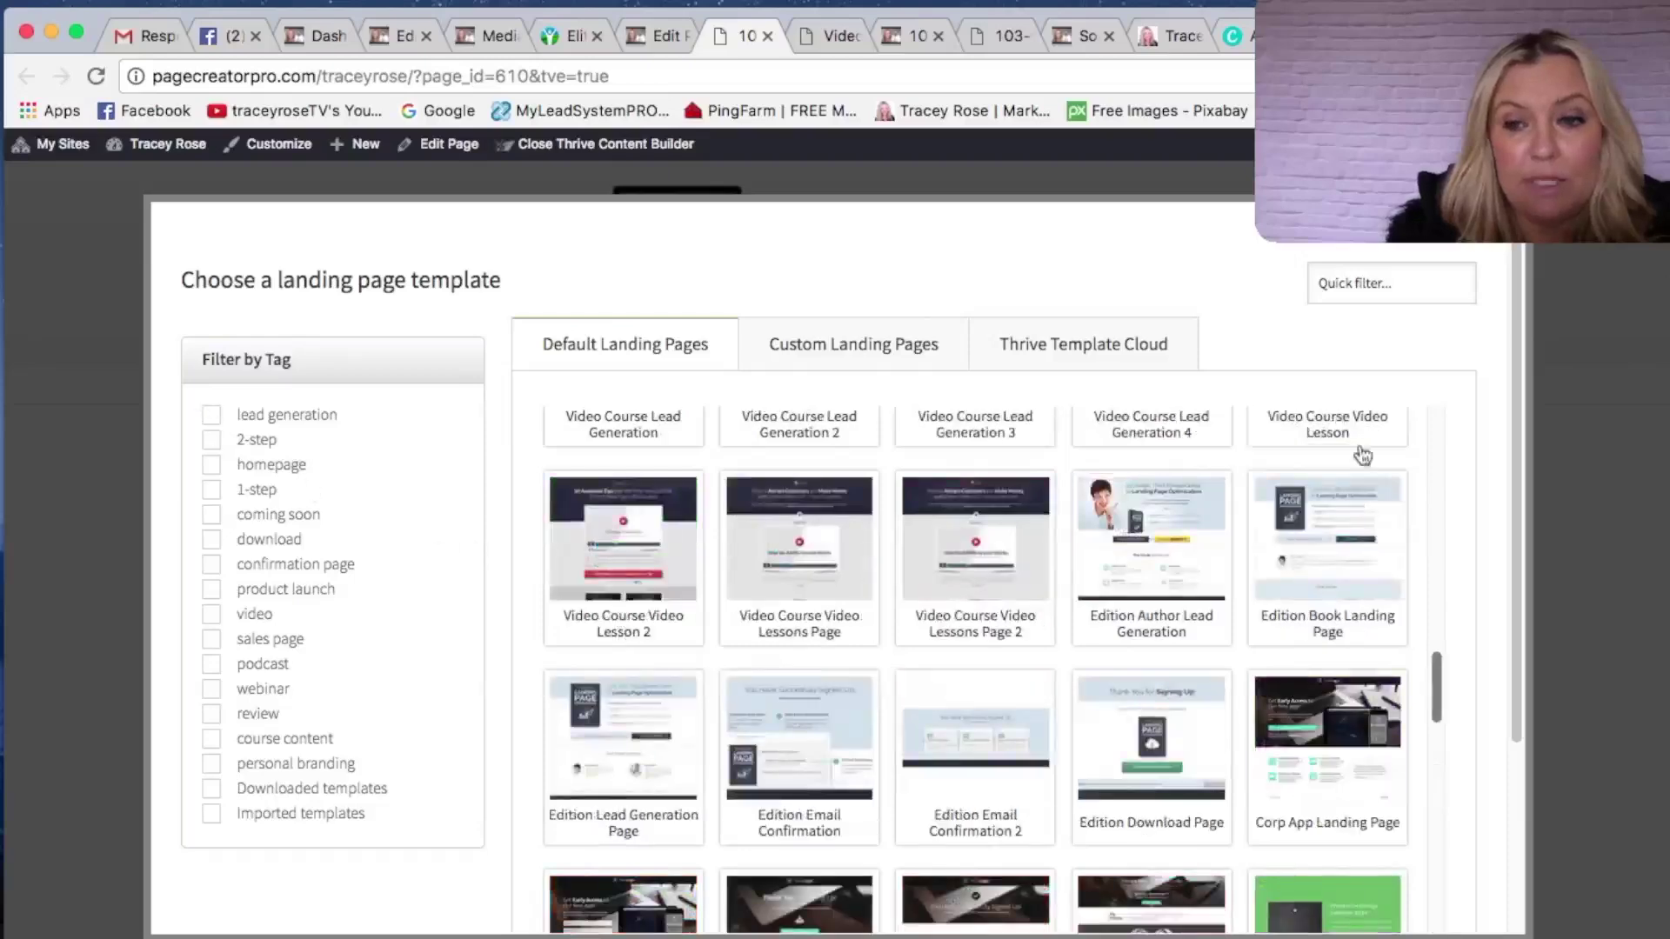
{"action": "scroll", "coordinate": [1362, 454], "scroll_direction": "down", "scroll_amount": 15}
{"action": "scroll", "coordinate": [1438, 749], "scroll_direction": "down", "scroll_amount": 5}
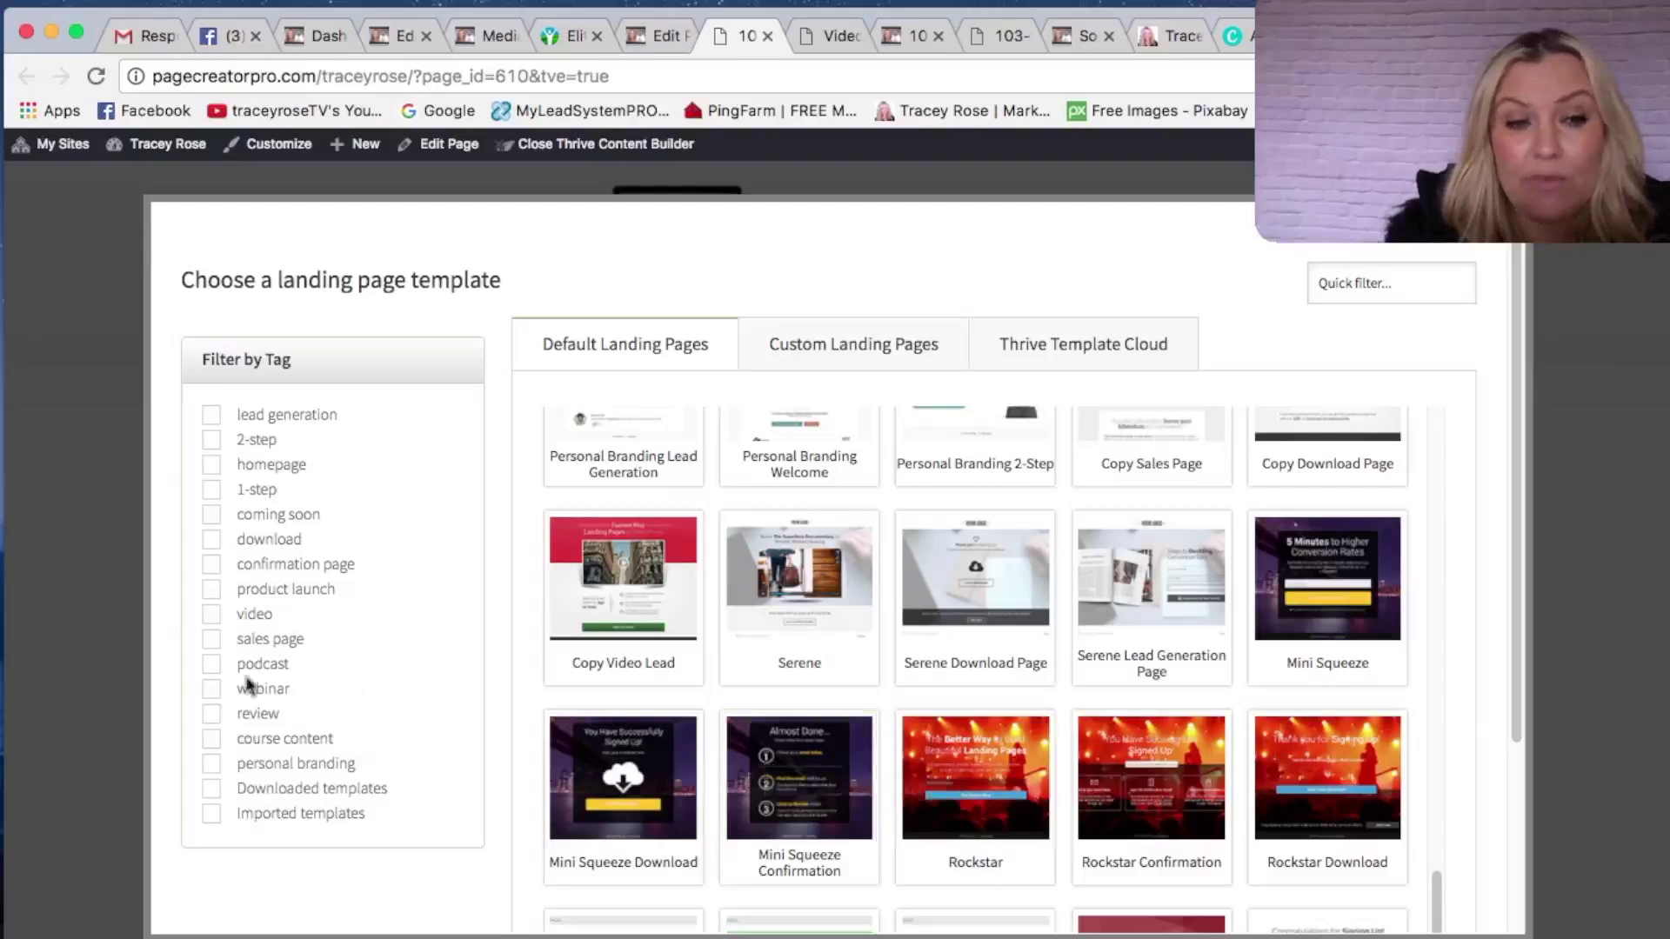
{"action": "left_click", "coordinate": [211, 689]}
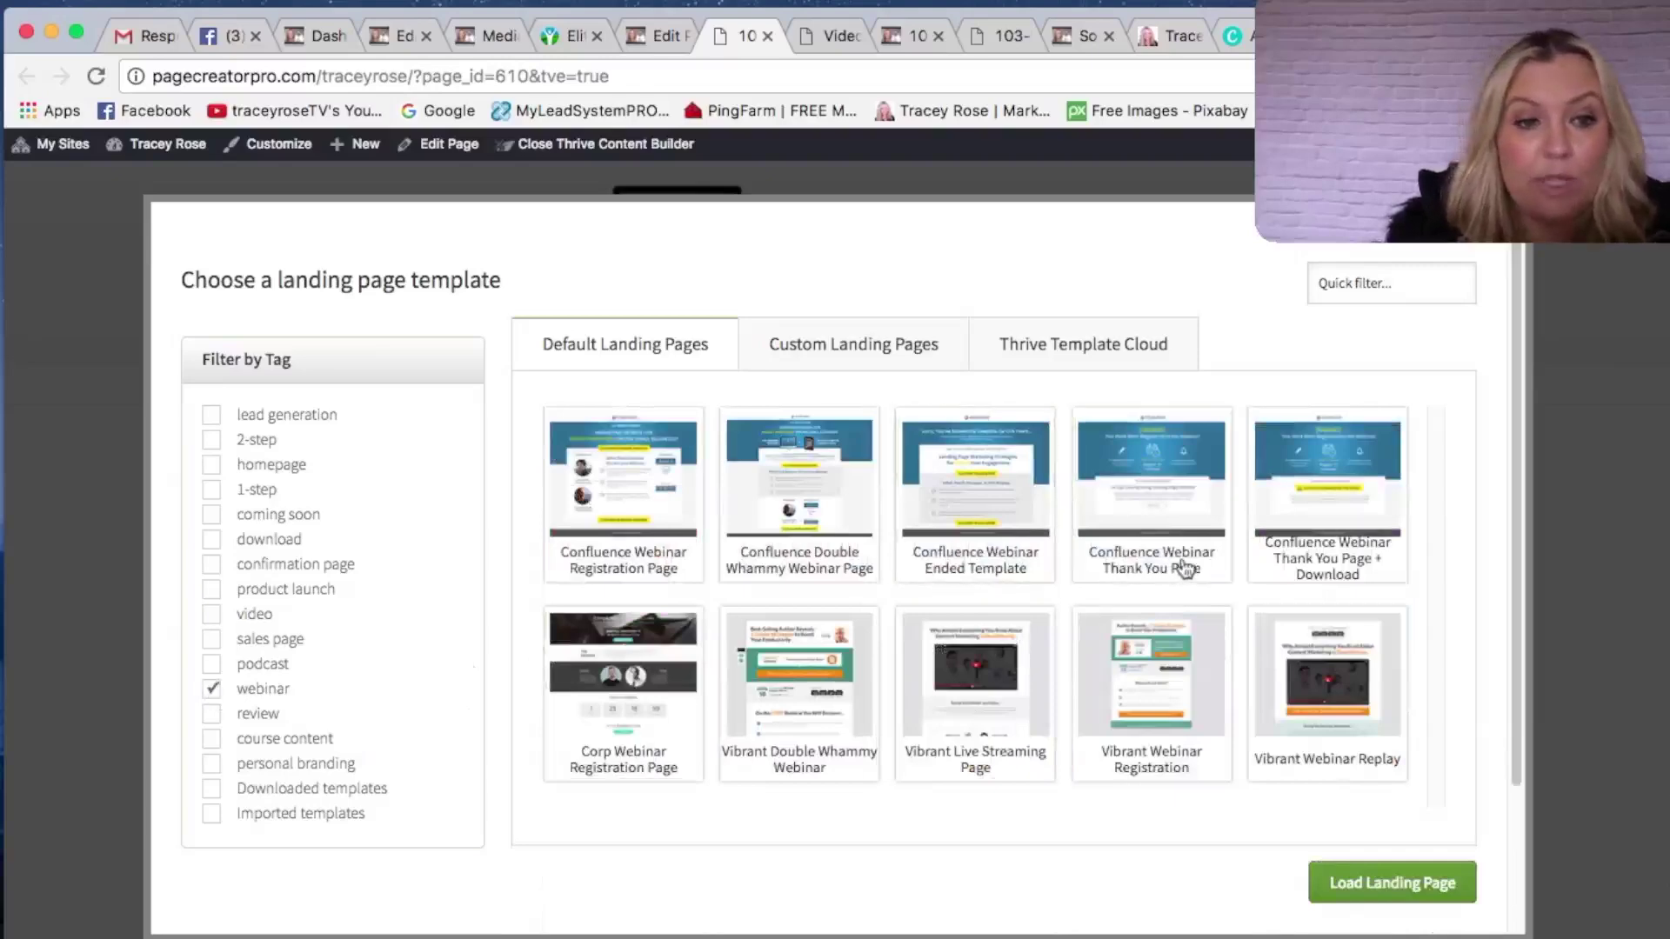
{"action": "left_click", "coordinate": [213, 688]}
- Filter to lead generation templates and load the Mini Squeeze template
{"action": "left_click", "coordinate": [232, 411]}
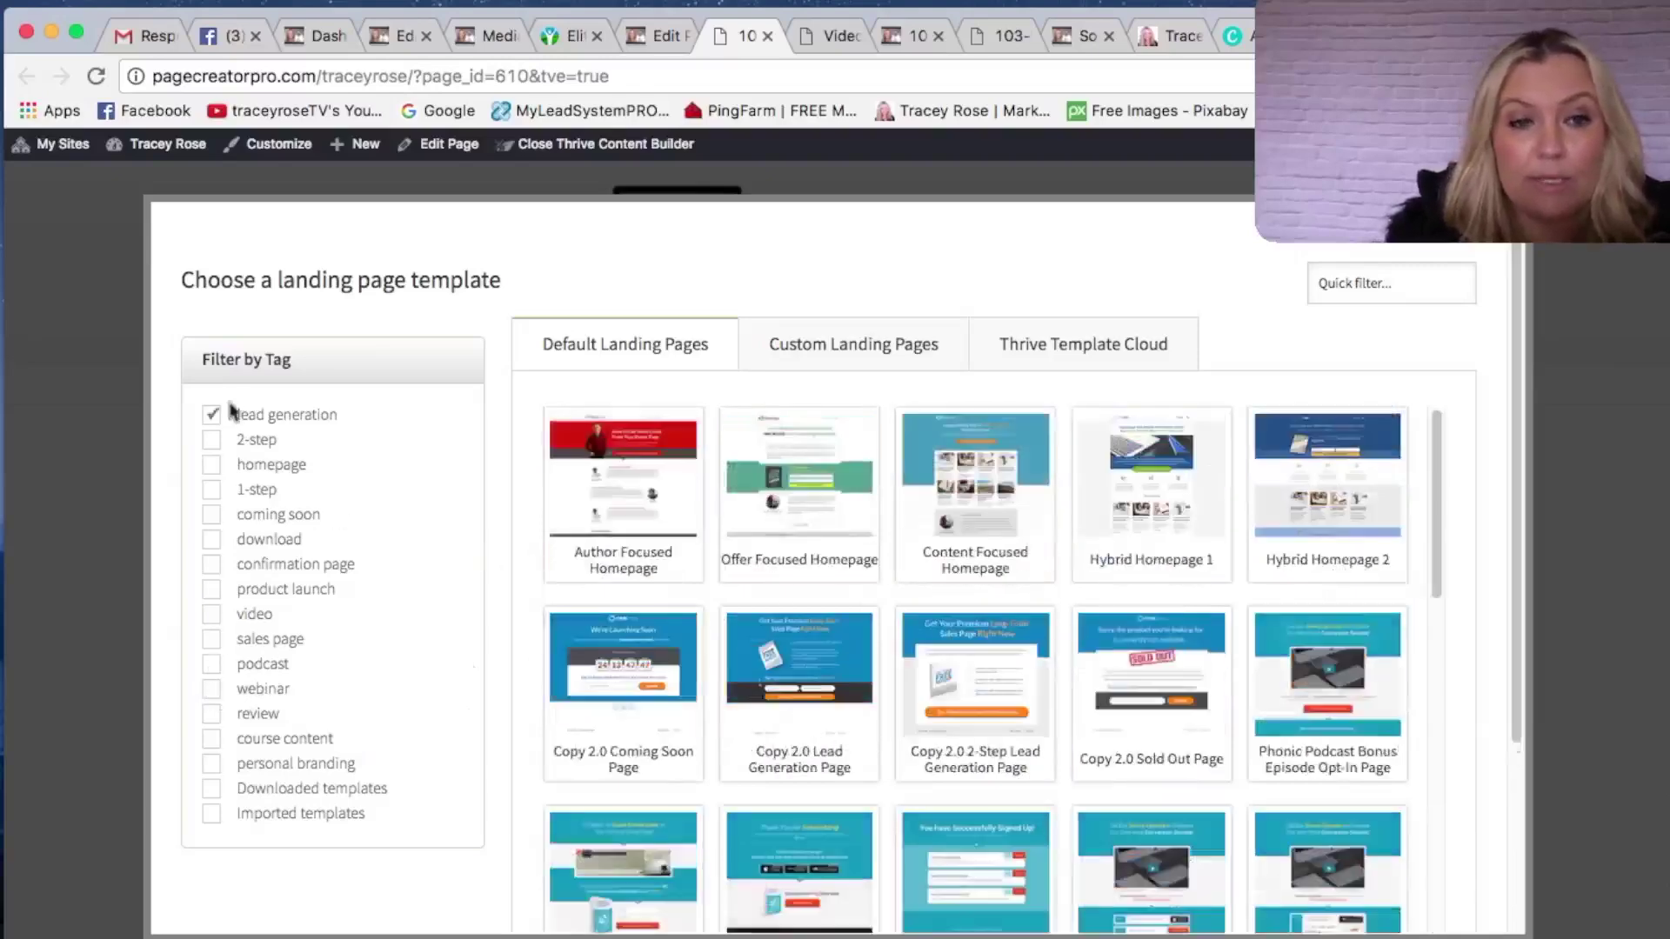
{"action": "scroll", "coordinate": [1394, 439], "scroll_direction": "down", "scroll_amount": 10}
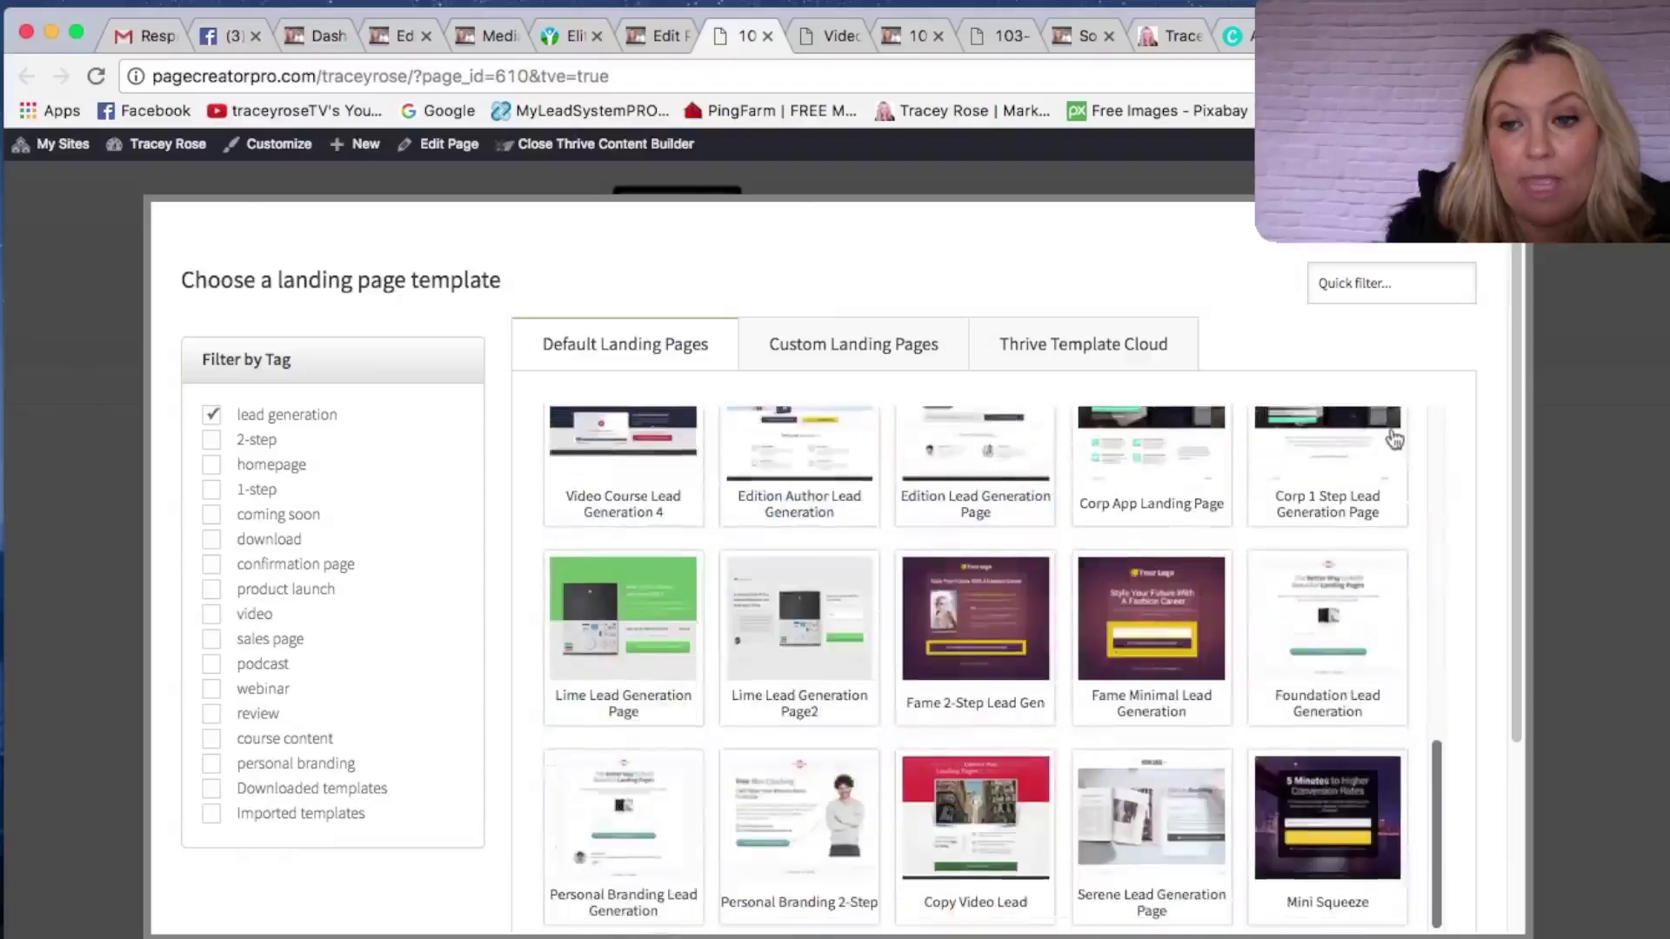
{"action": "left_click", "coordinate": [1346, 802]}
{"action": "scroll", "coordinate": [1347, 809], "scroll_direction": "down", "scroll_amount": 3}
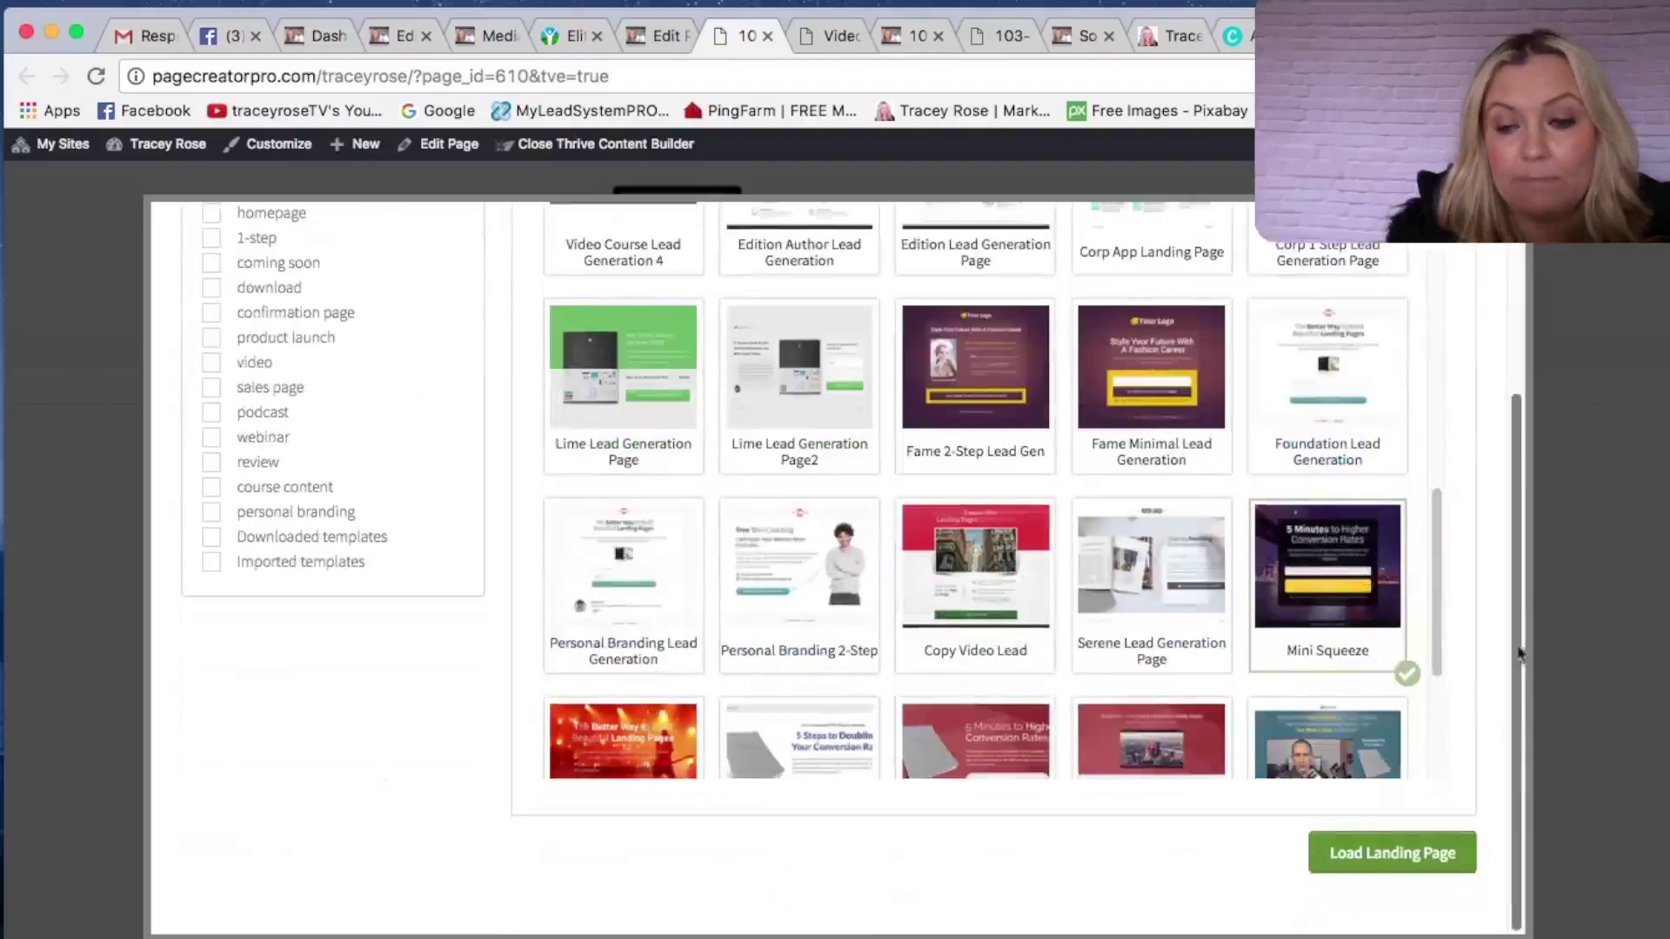
{"action": "left_click", "coordinate": [1375, 850]}
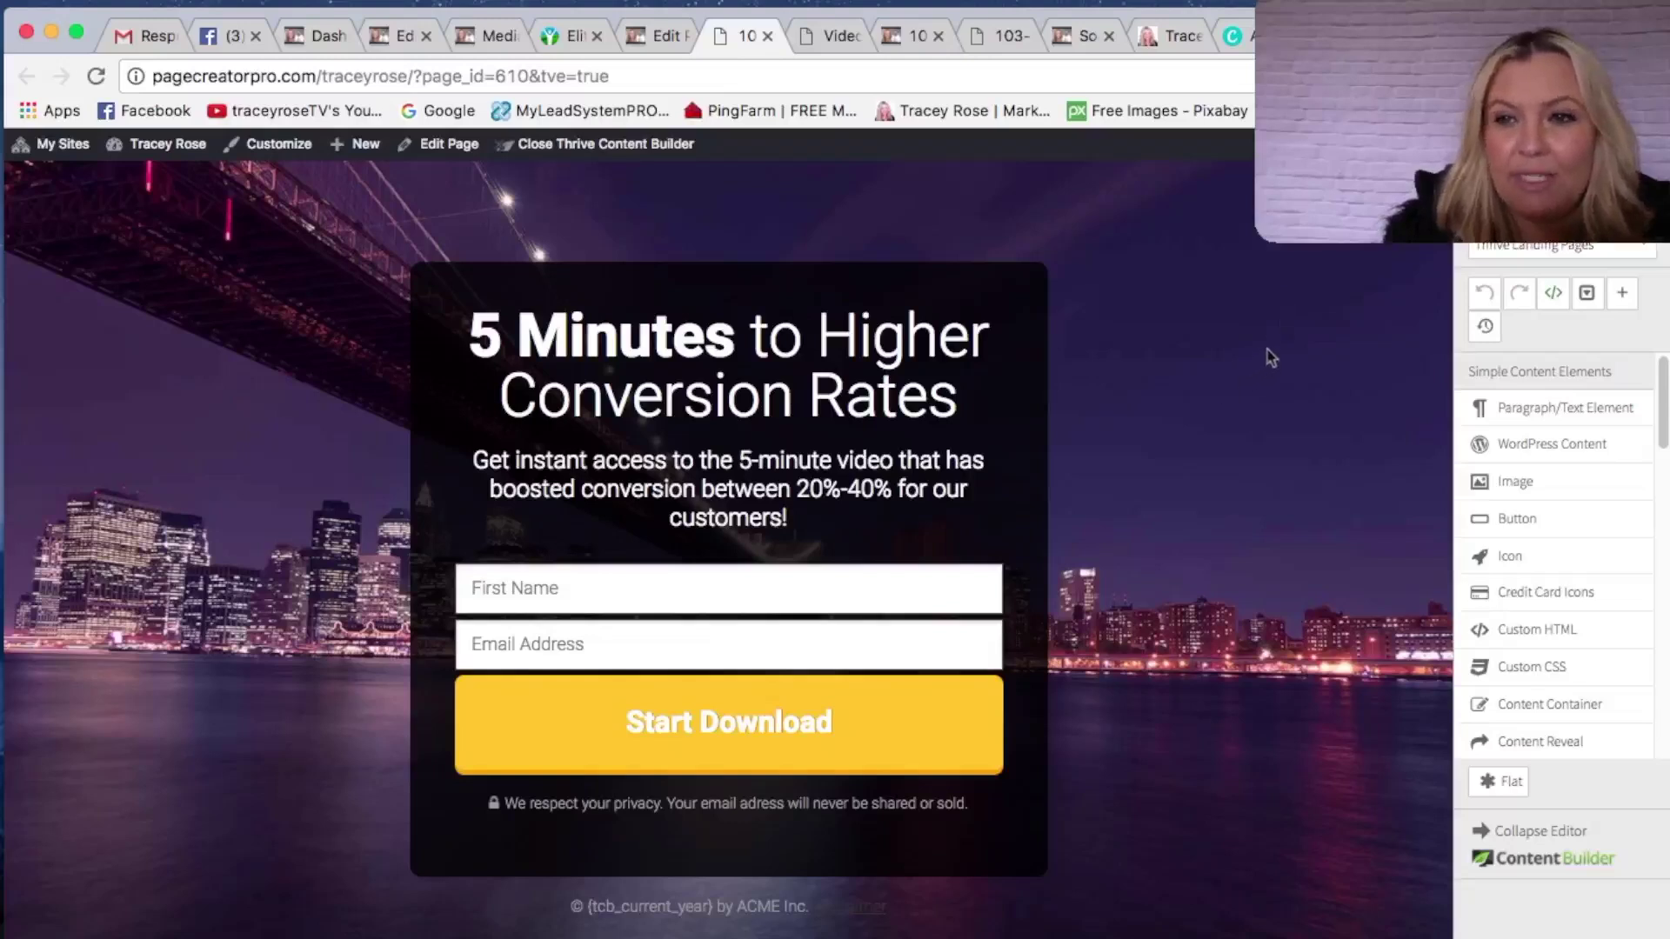
- In Landing Page Settings, set the page background image to the white desk photo
{"action": "left_click", "coordinate": [1644, 253]}
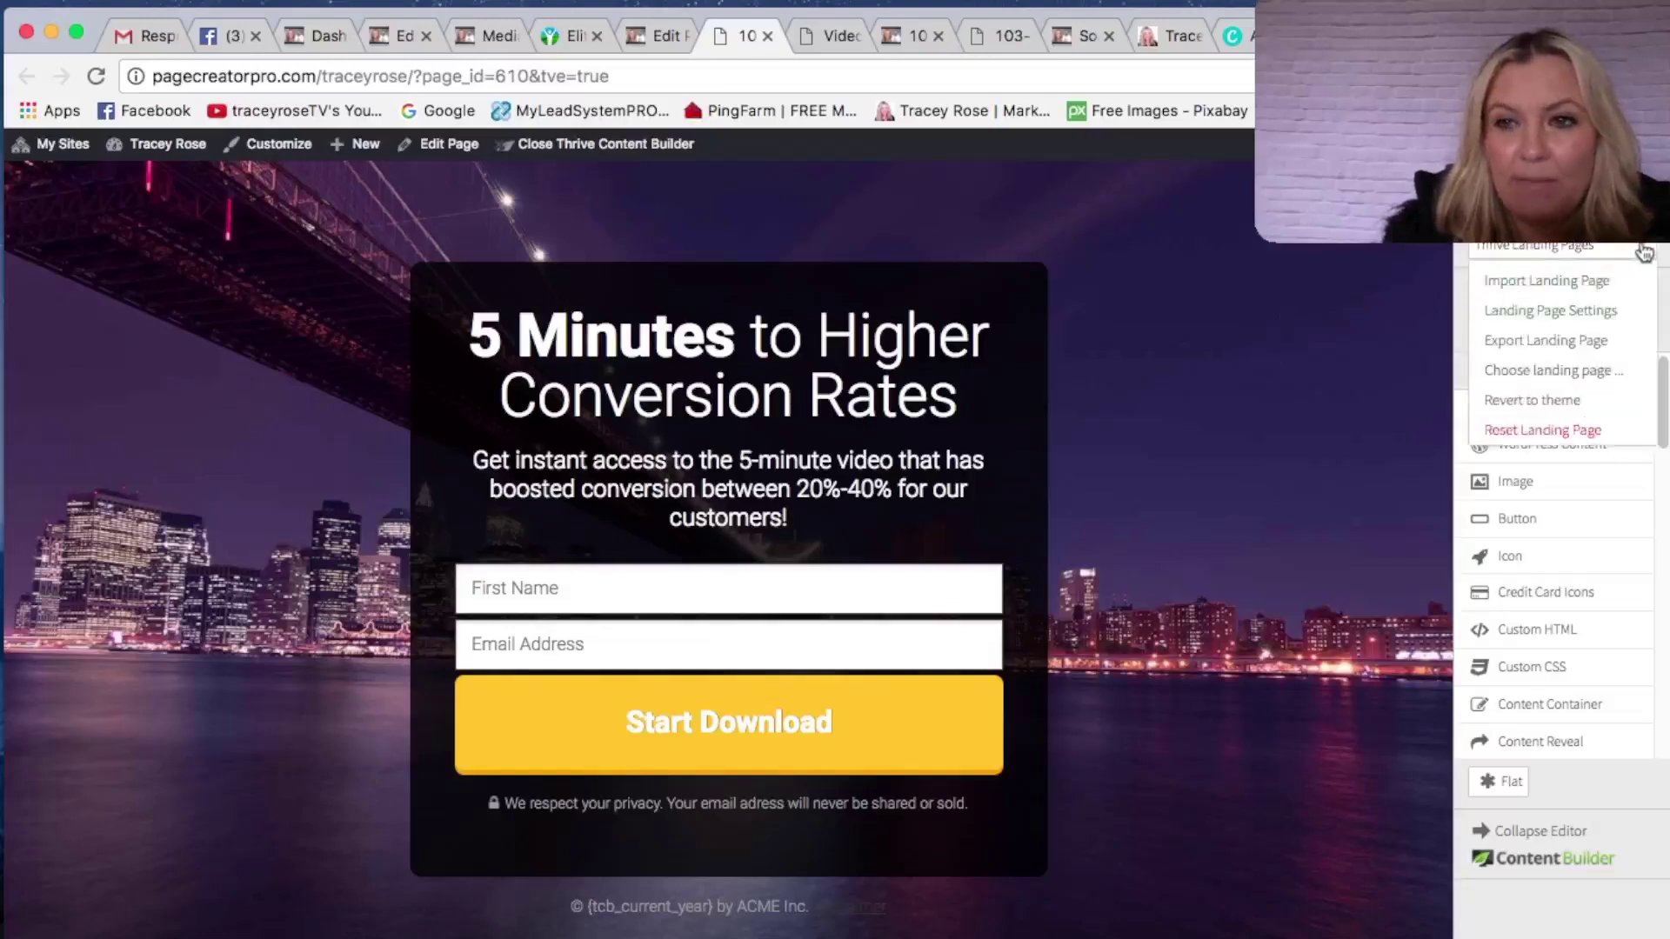
{"action": "left_click", "coordinate": [1558, 316]}
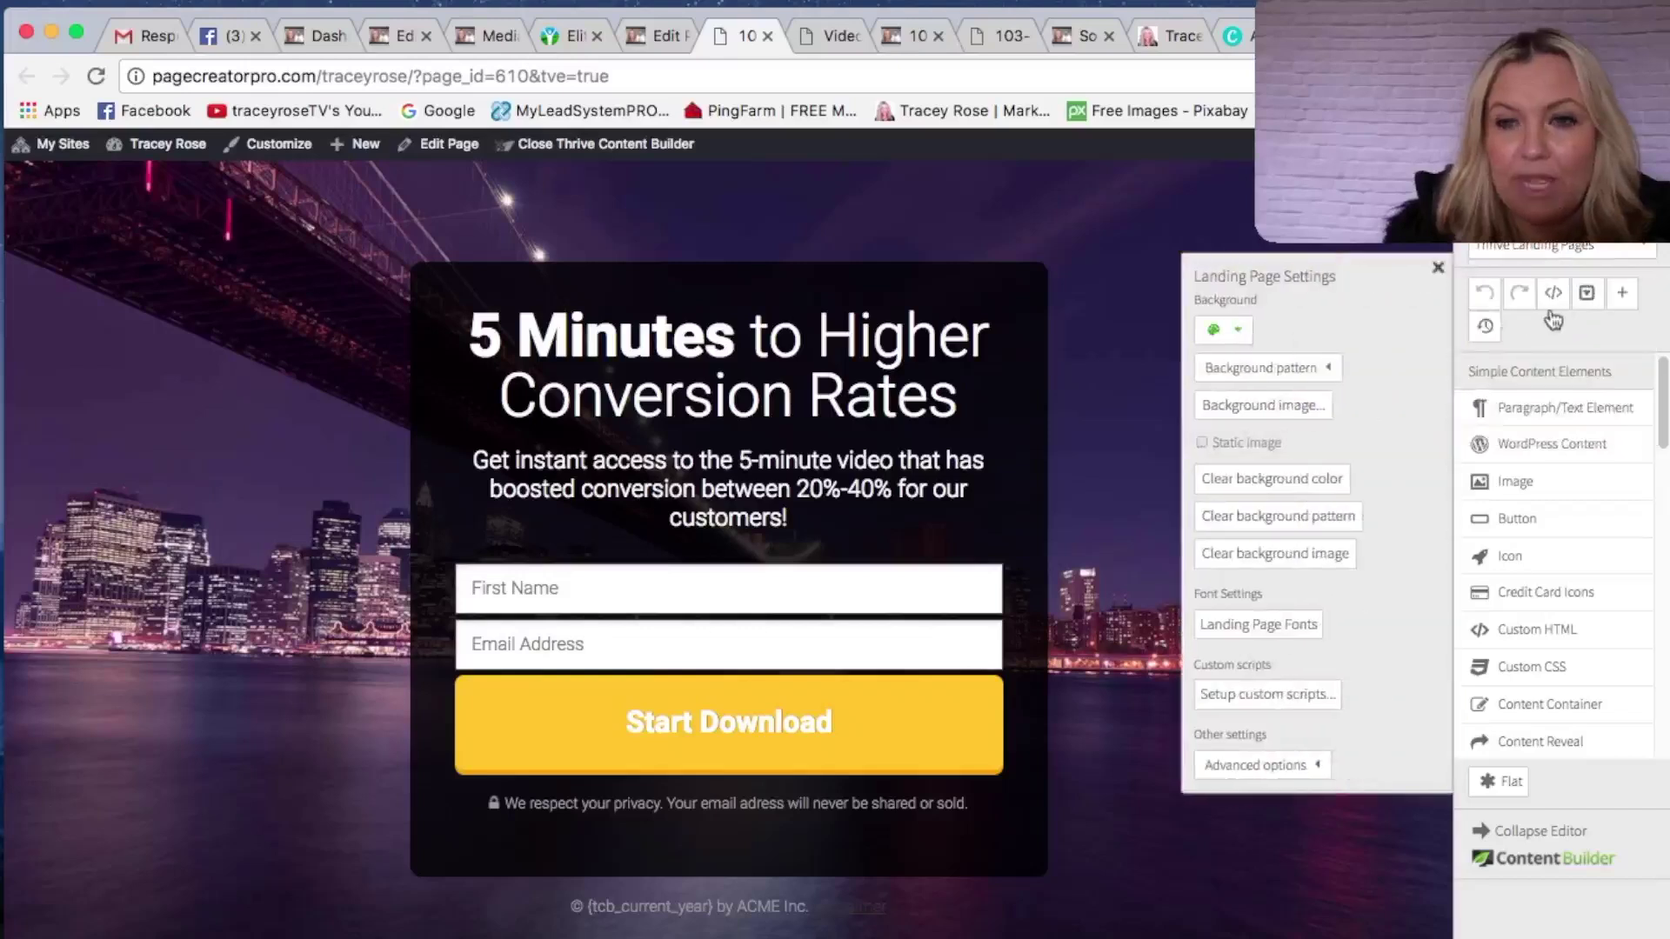
{"action": "left_click", "coordinate": [1275, 405]}
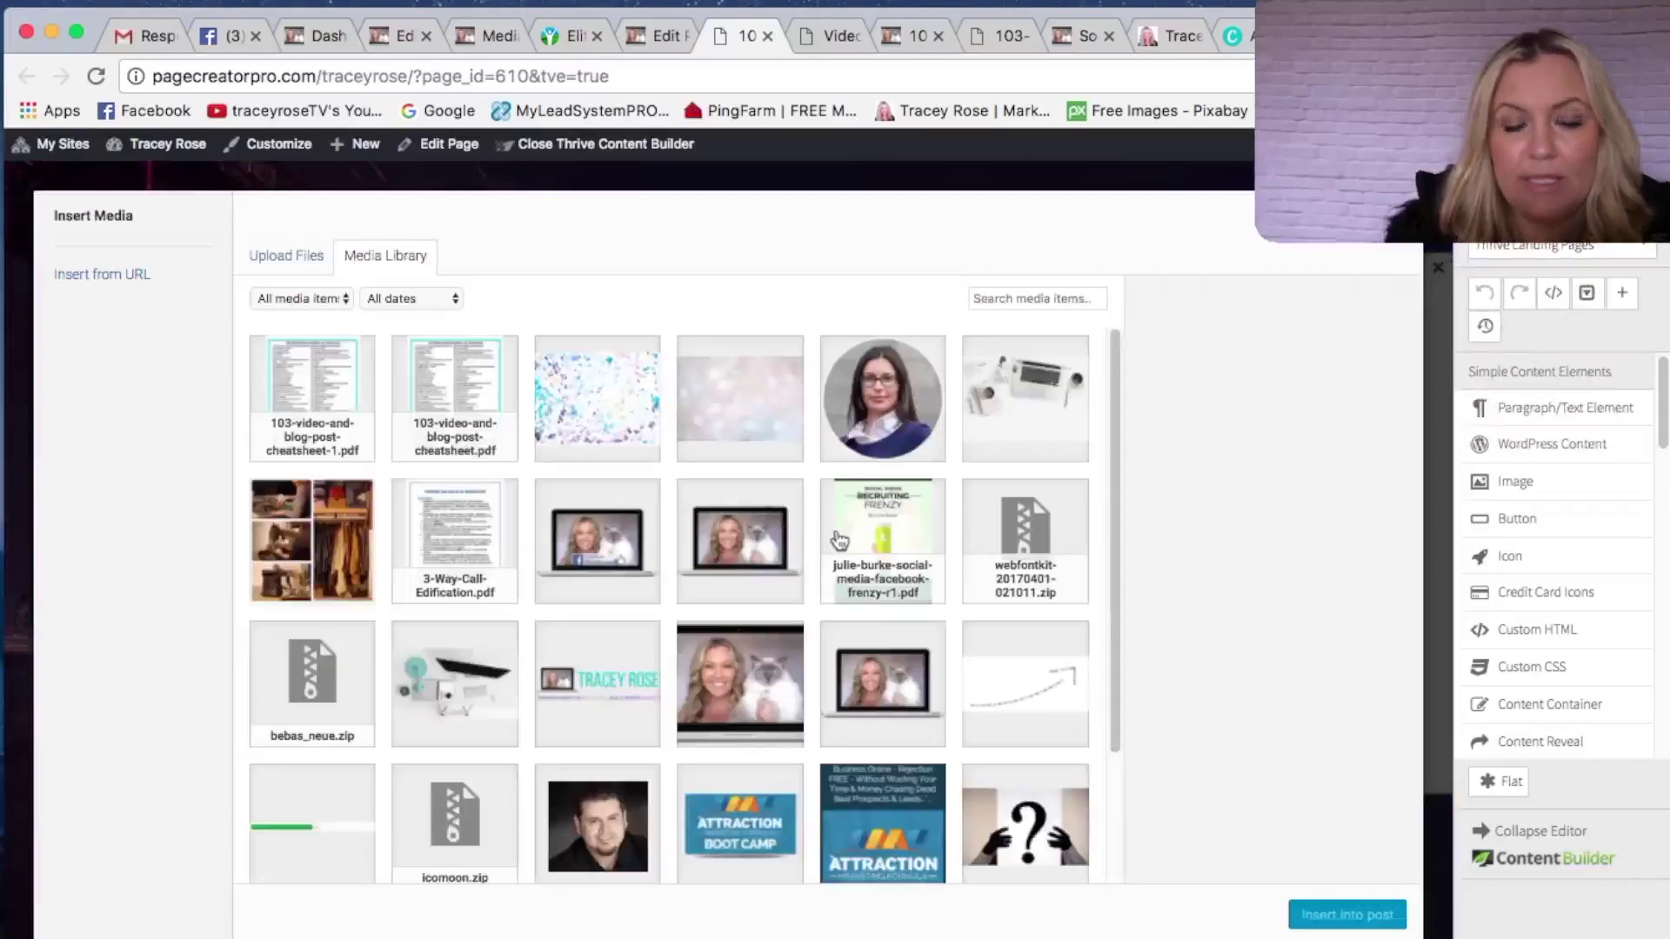
{"action": "left_click", "coordinate": [454, 677]}
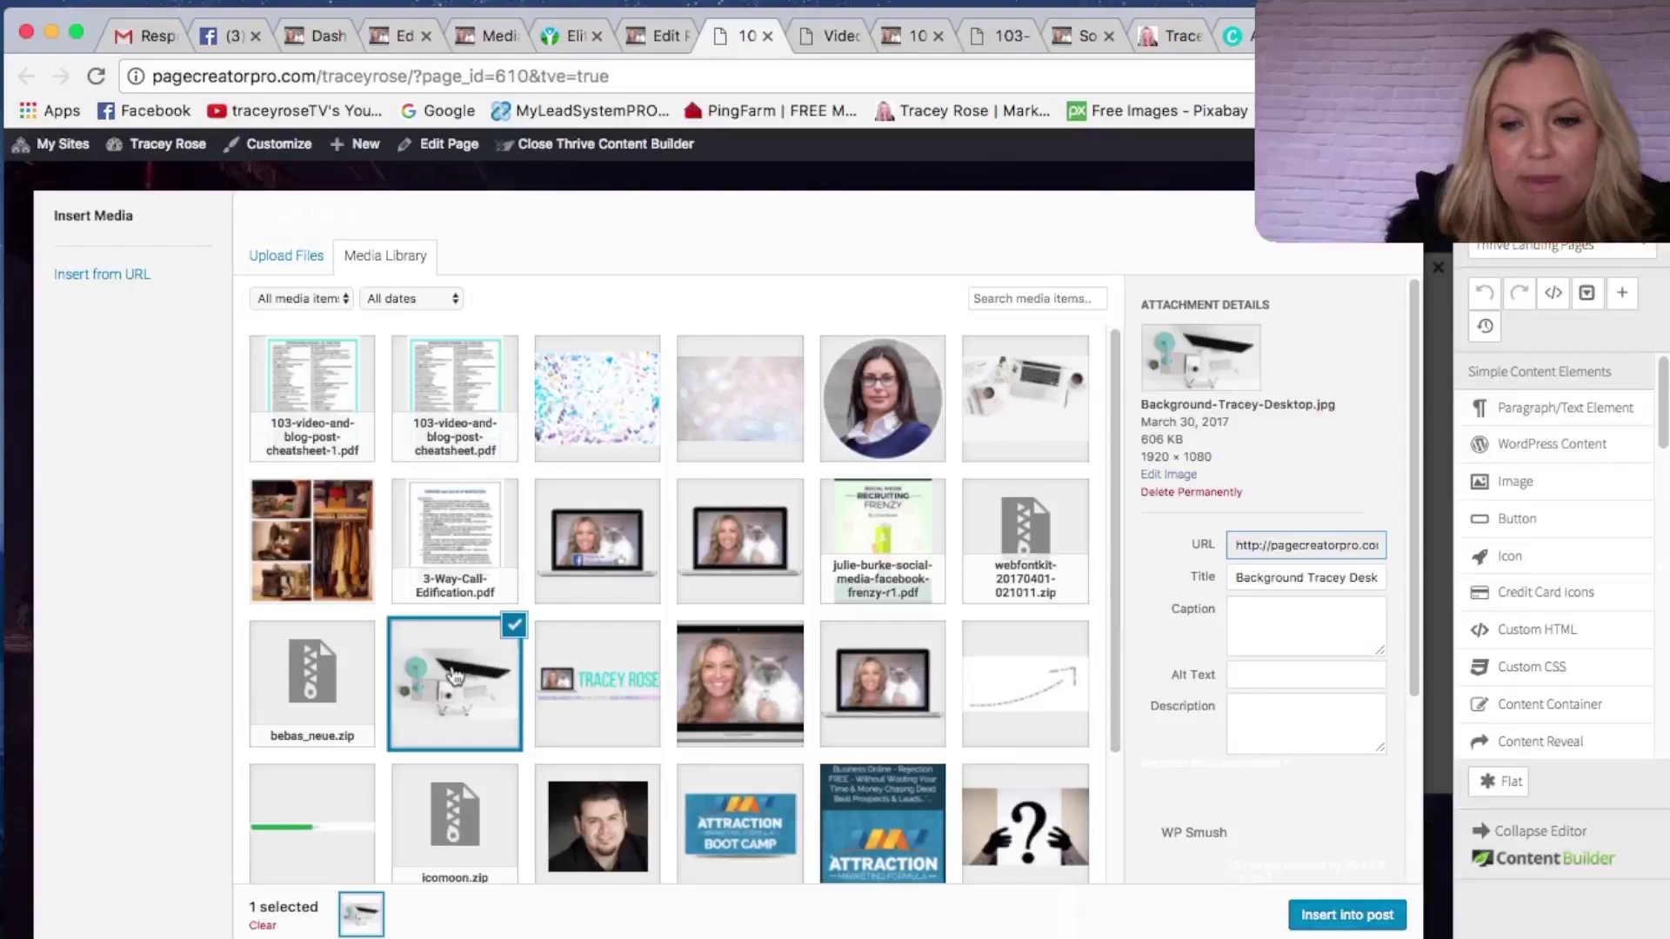
{"action": "left_click", "coordinate": [1347, 915]}
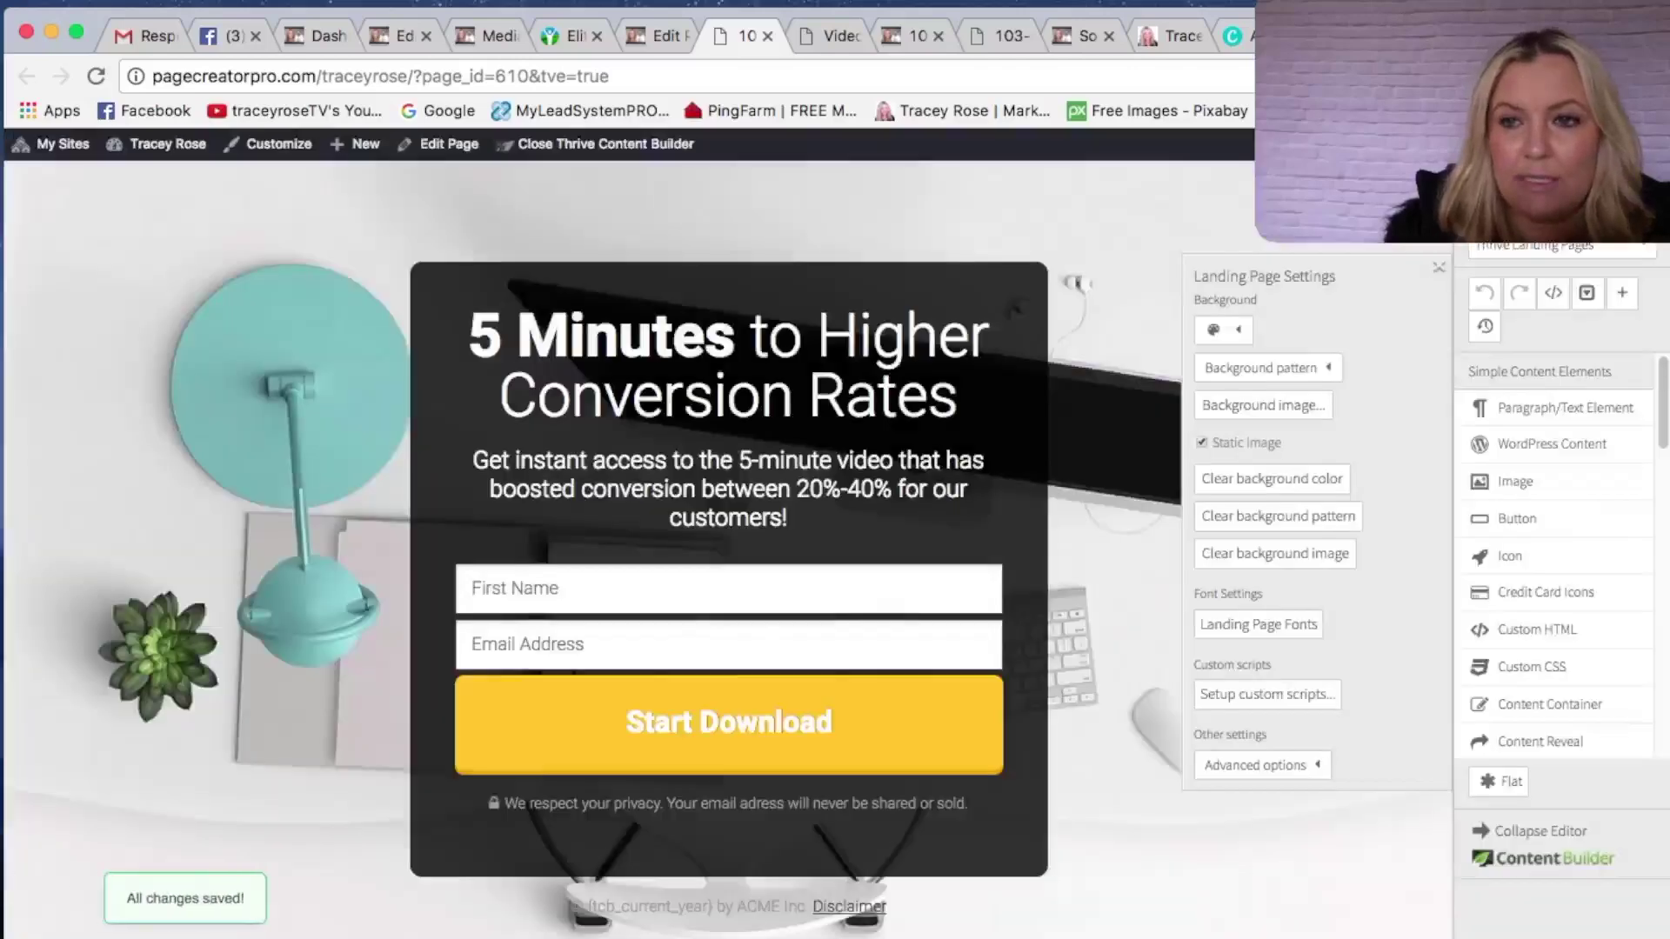
{"action": "left_click", "coordinate": [1439, 267]}
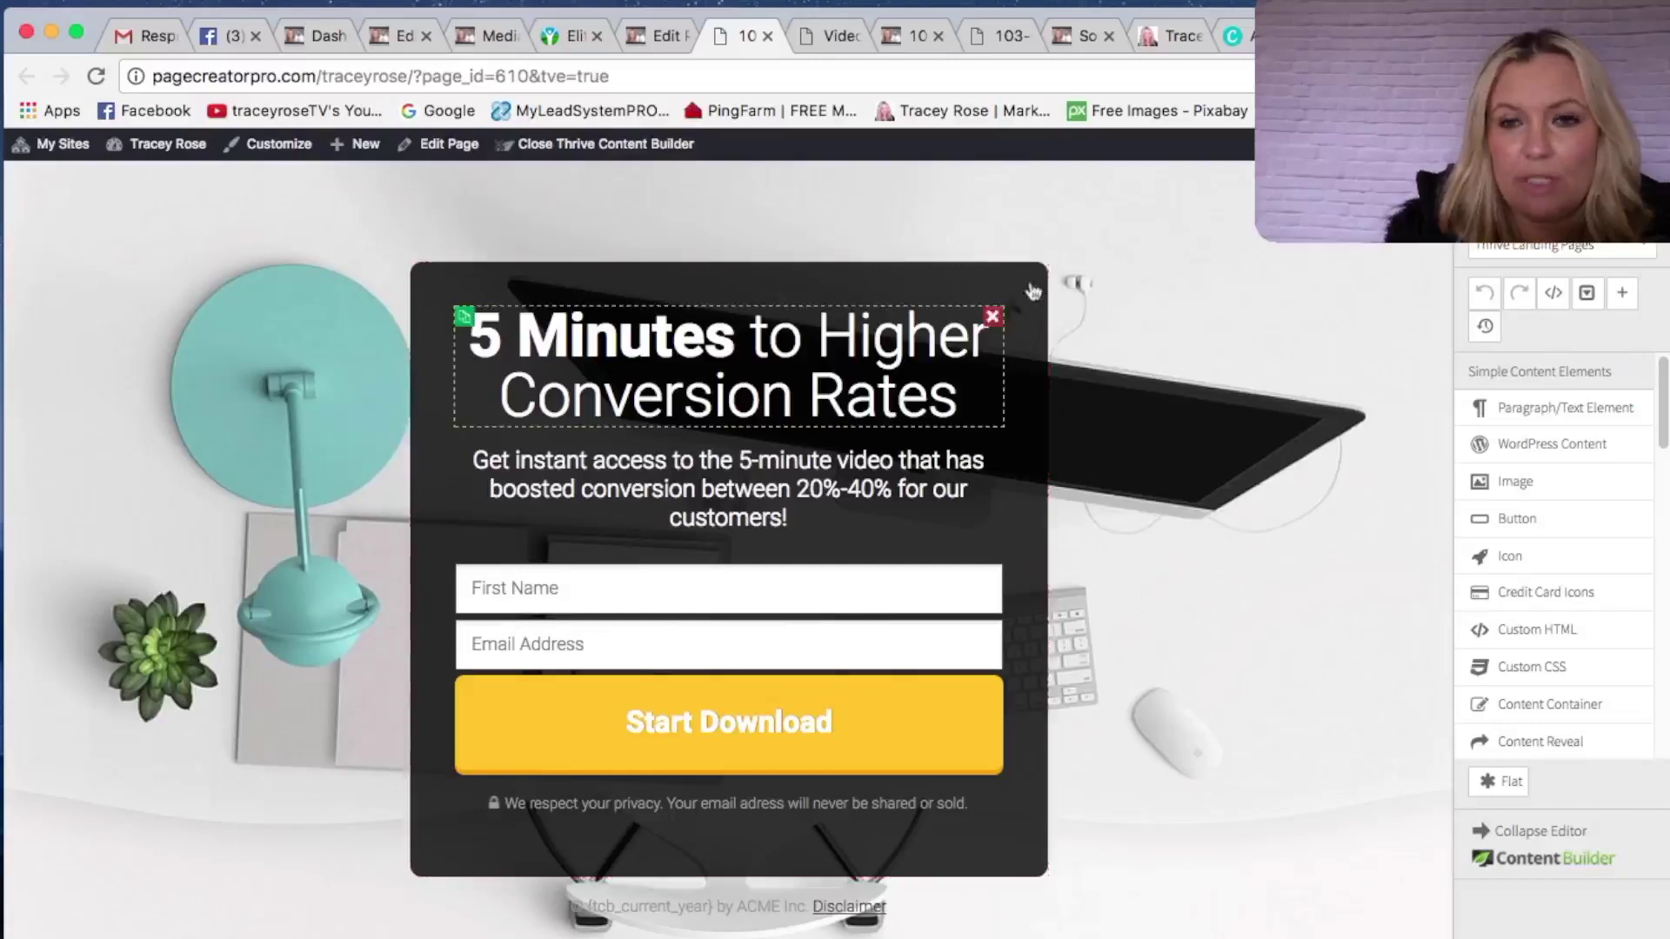
- Retype the headline as '103 Video & Blog Post Ideas'
{"action": "left_click", "coordinate": [693, 324]}
{"action": "double_click", "coordinate": [484, 334]}
{"action": "type", "text": "1"}
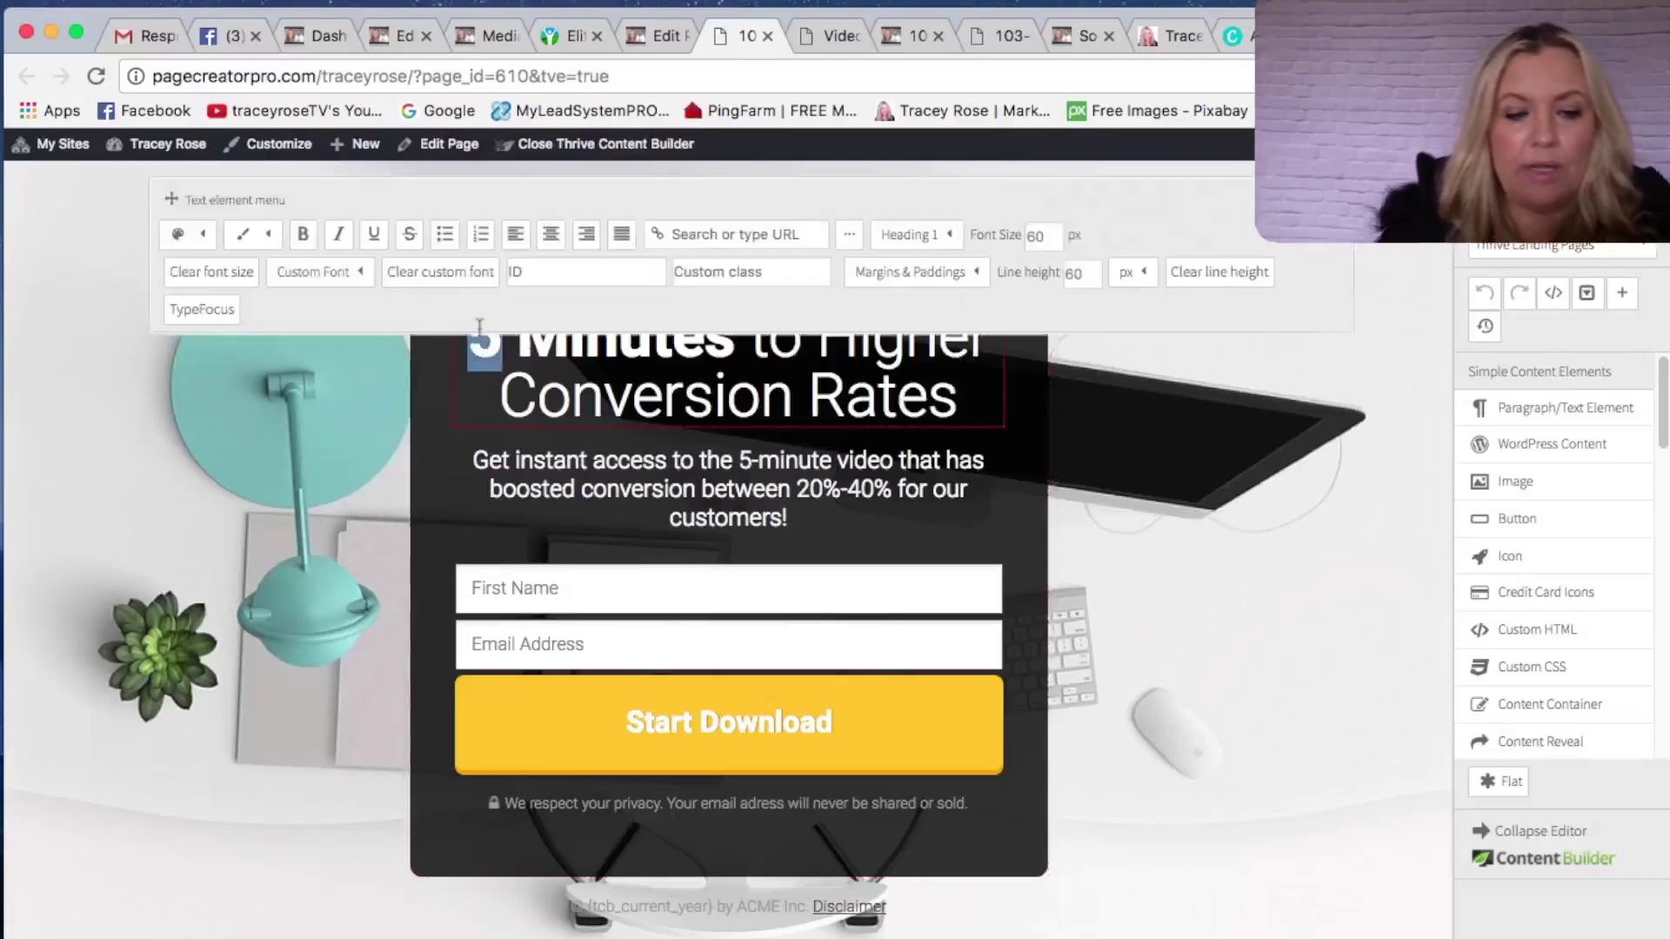
{"action": "type", "text": "03 "}
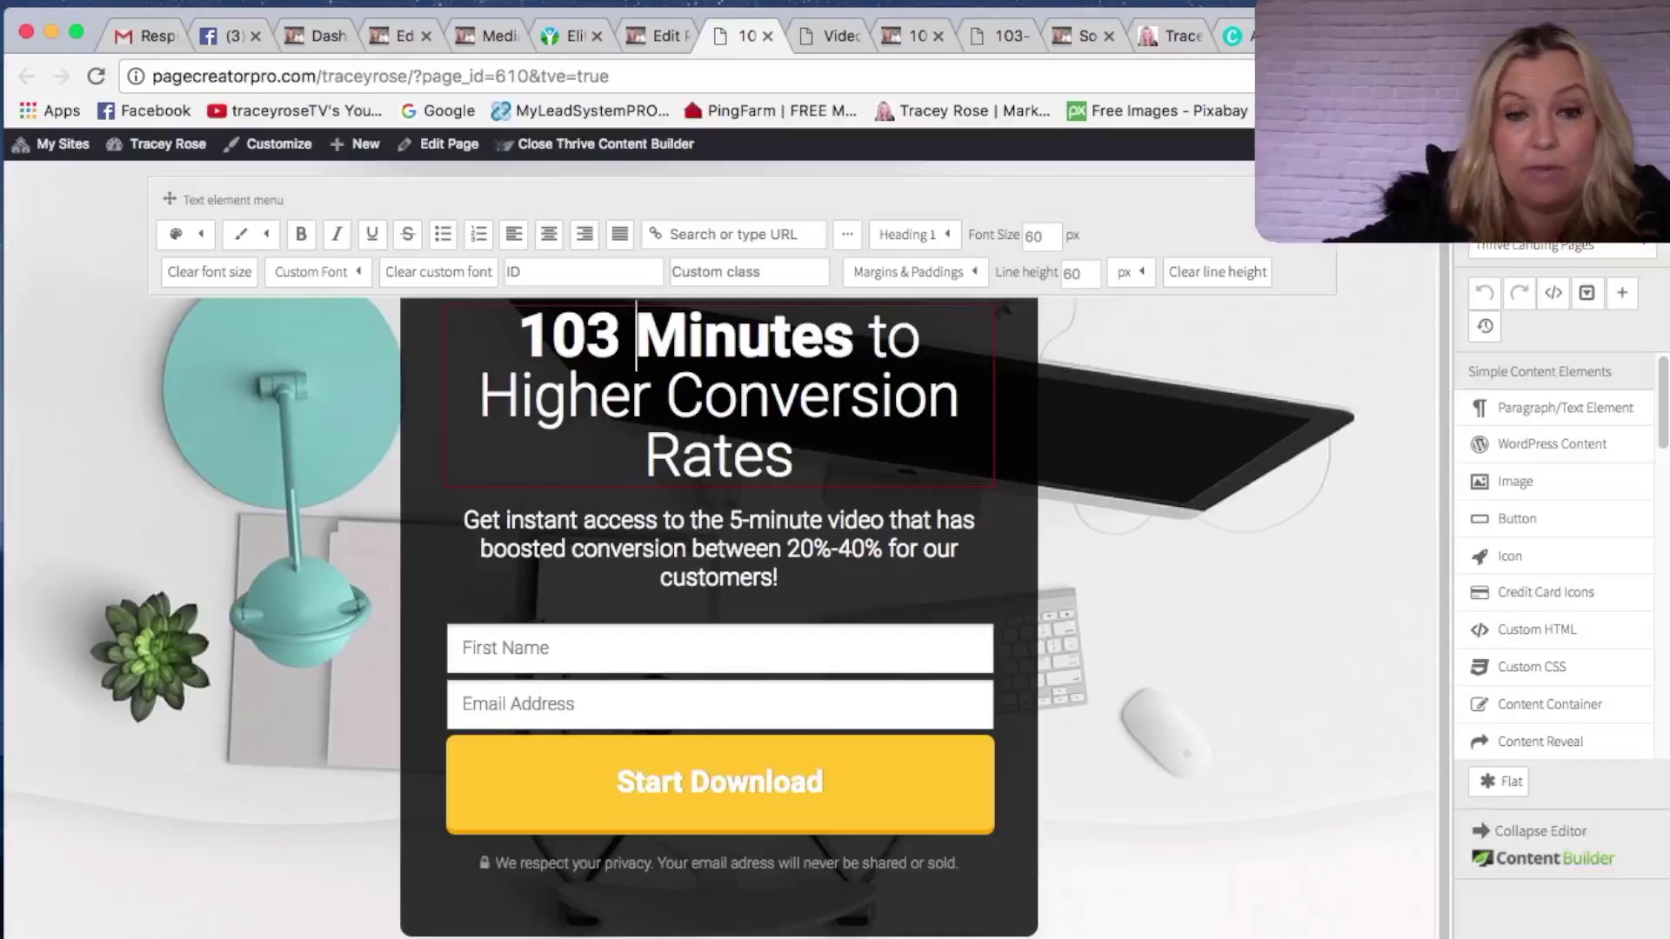
{"action": "type", "text": "Video "}
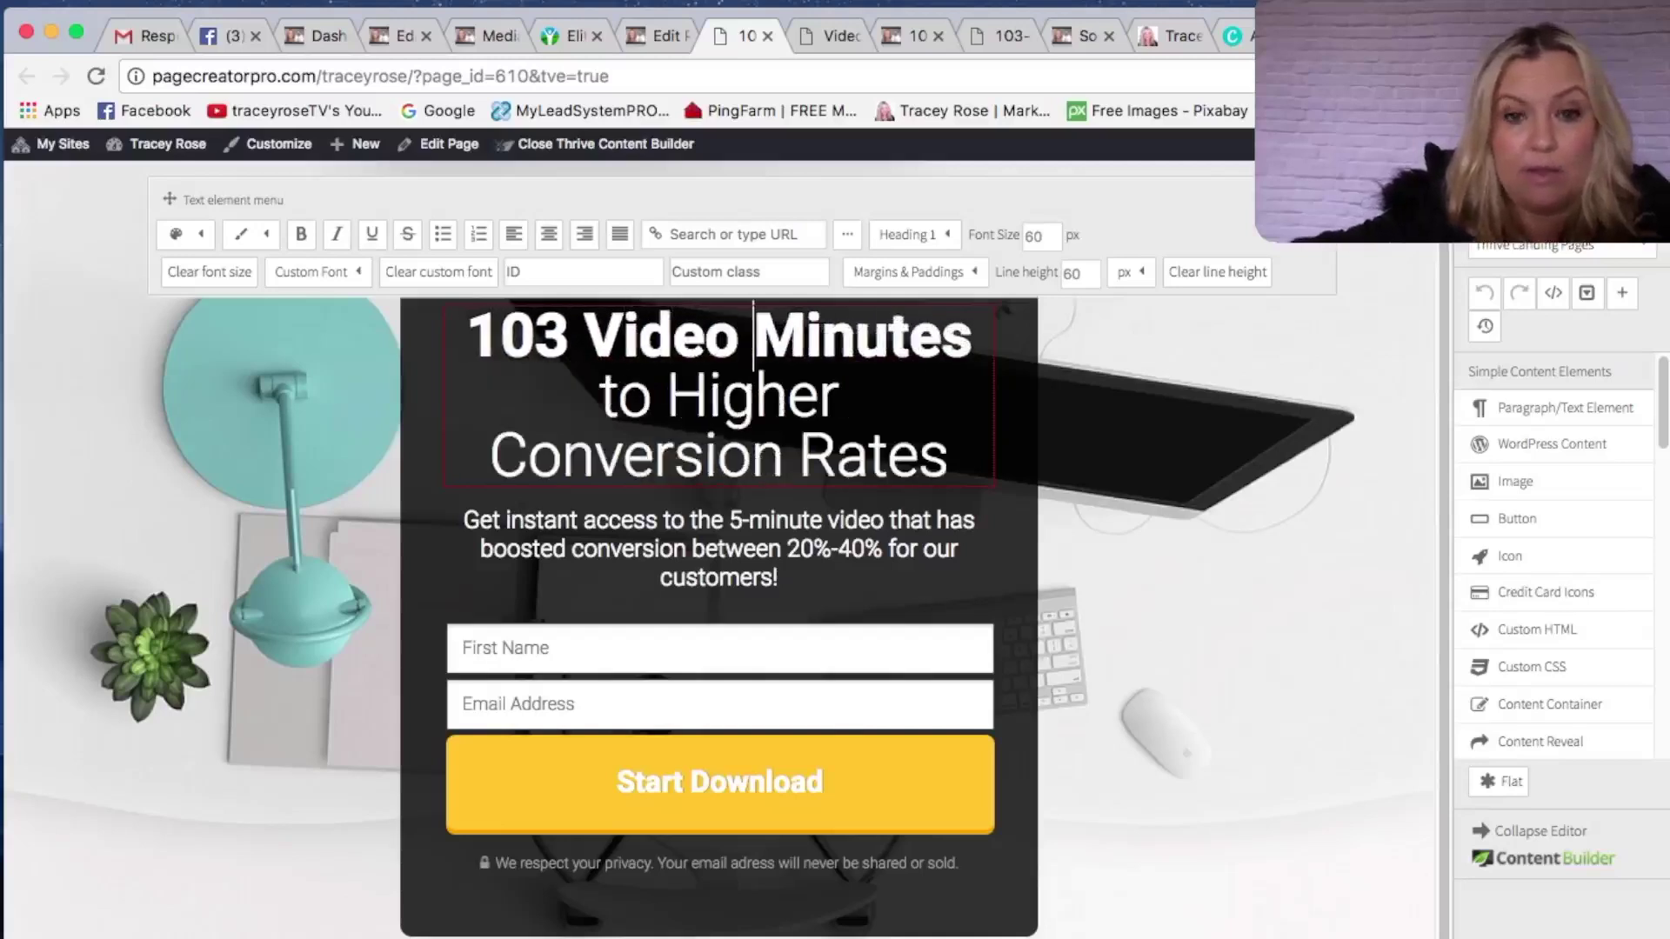
{"action": "type", "text": "& Blog"}
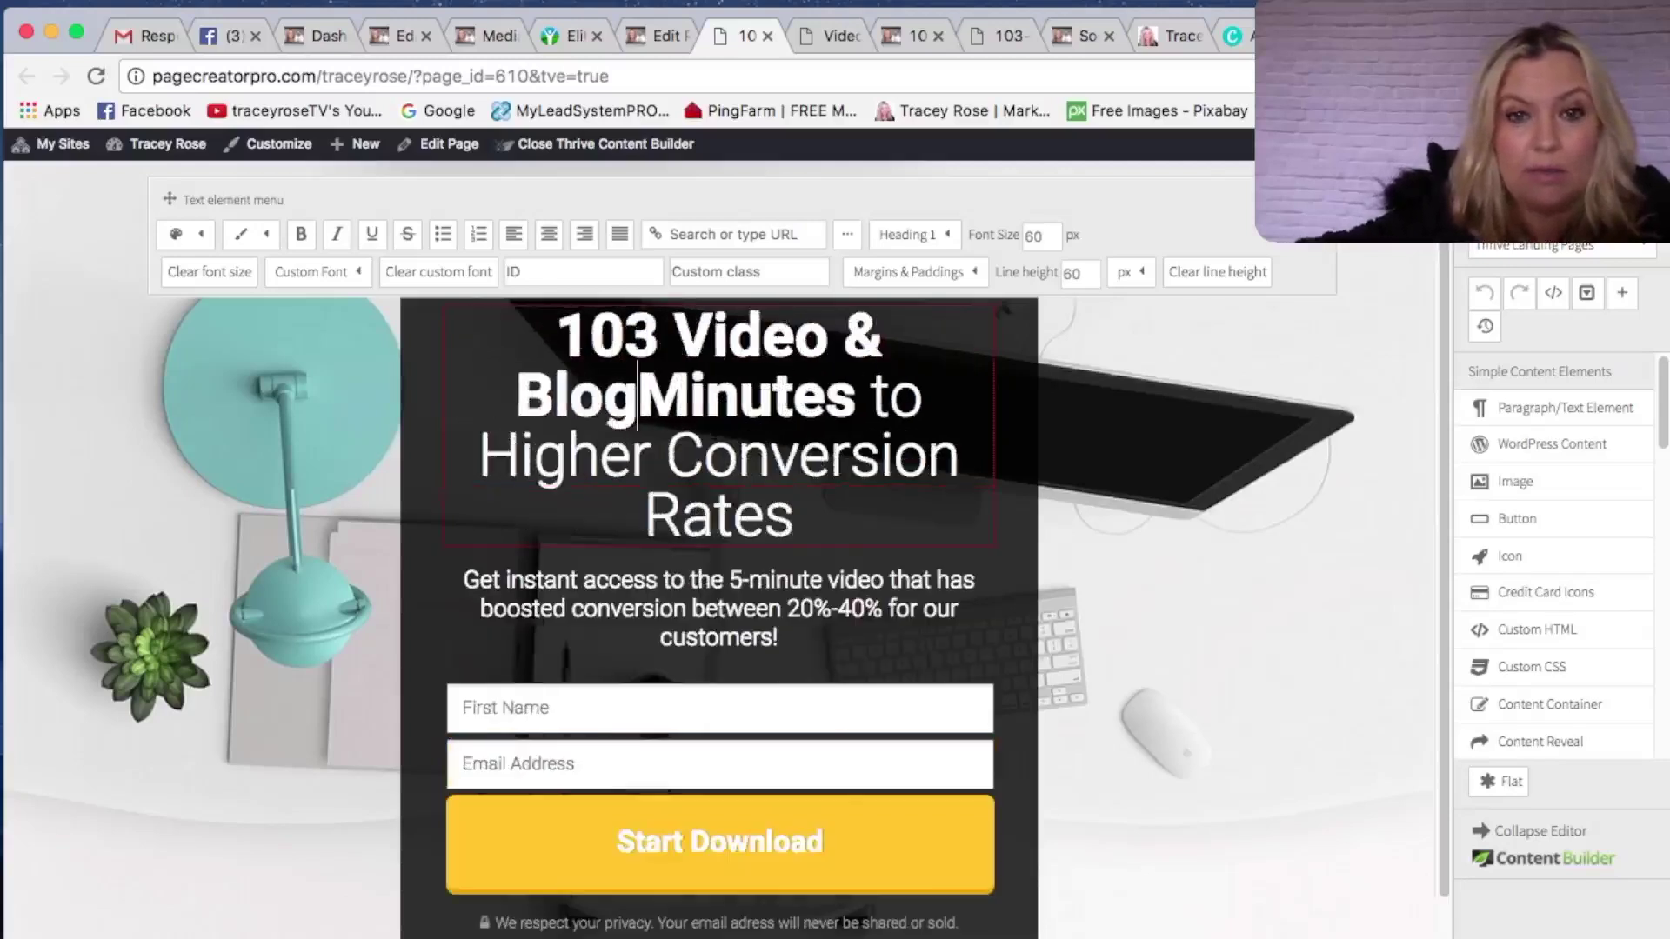
{"action": "key", "text": "shift+Right"}
{"action": "key", "text": "shift+Right"}
{"action": "key", "text": "shift+Right"}
{"action": "key", "text": "shift+Right"}
{"action": "key", "text": "shift+Right"}
{"action": "key", "text": "shift+Right"}
{"action": "key", "text": "shift+Right"}
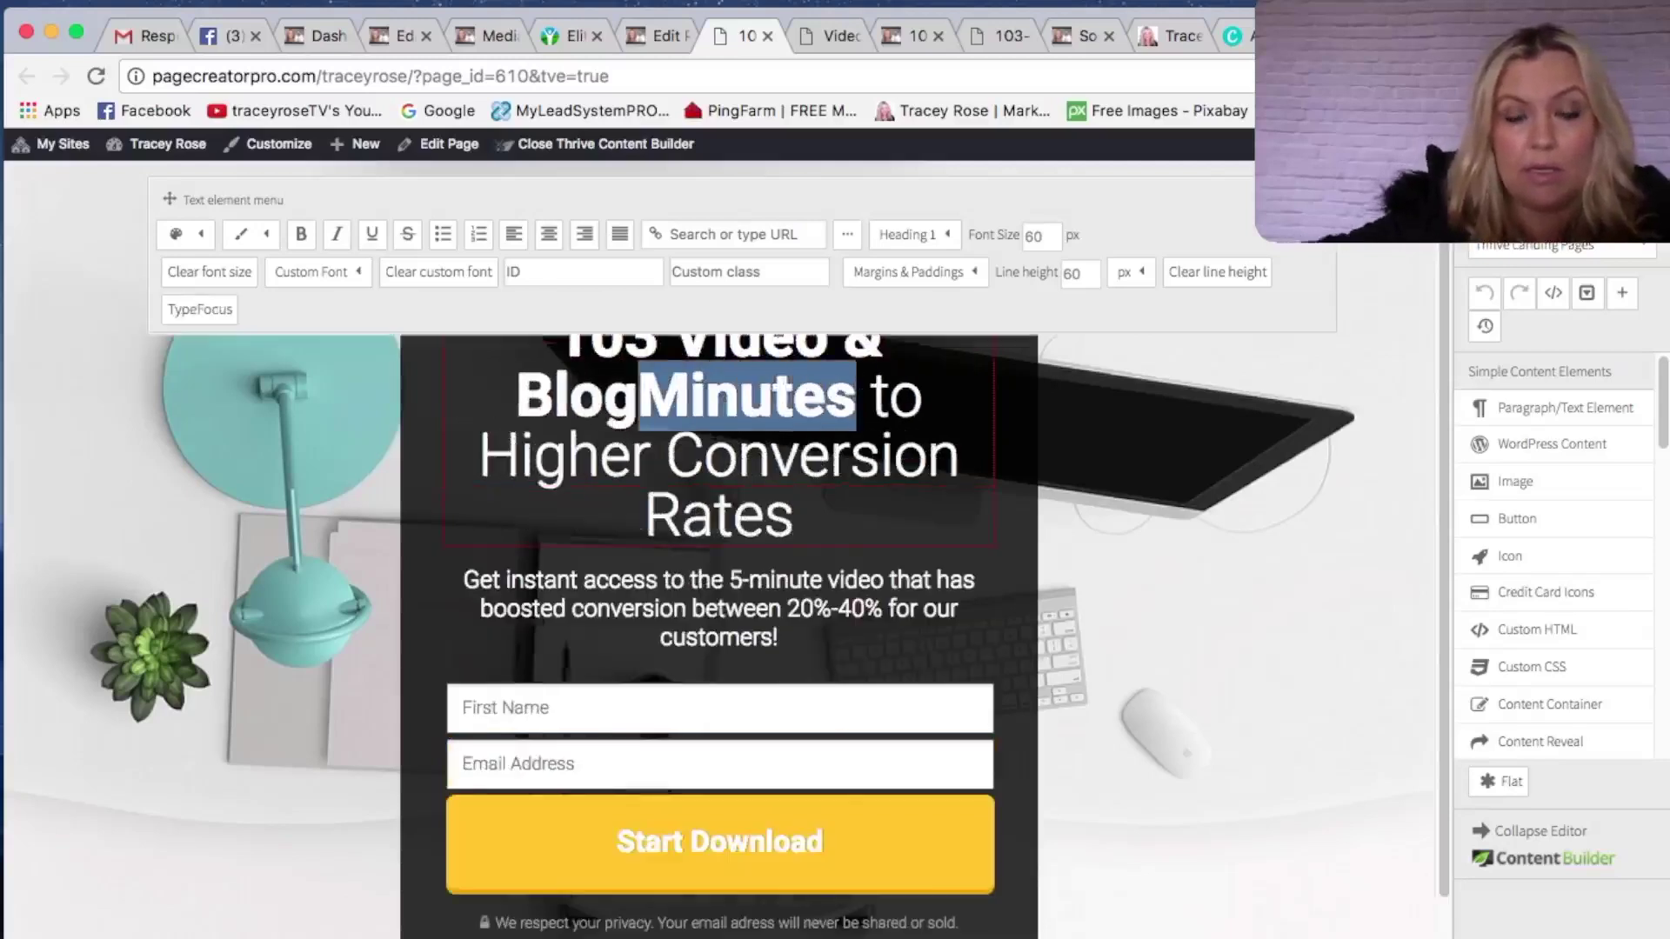
{"action": "key", "text": "BackSpace"}
{"action": "key", "text": "shift+Down"}
{"action": "key", "text": "shift+Down"}
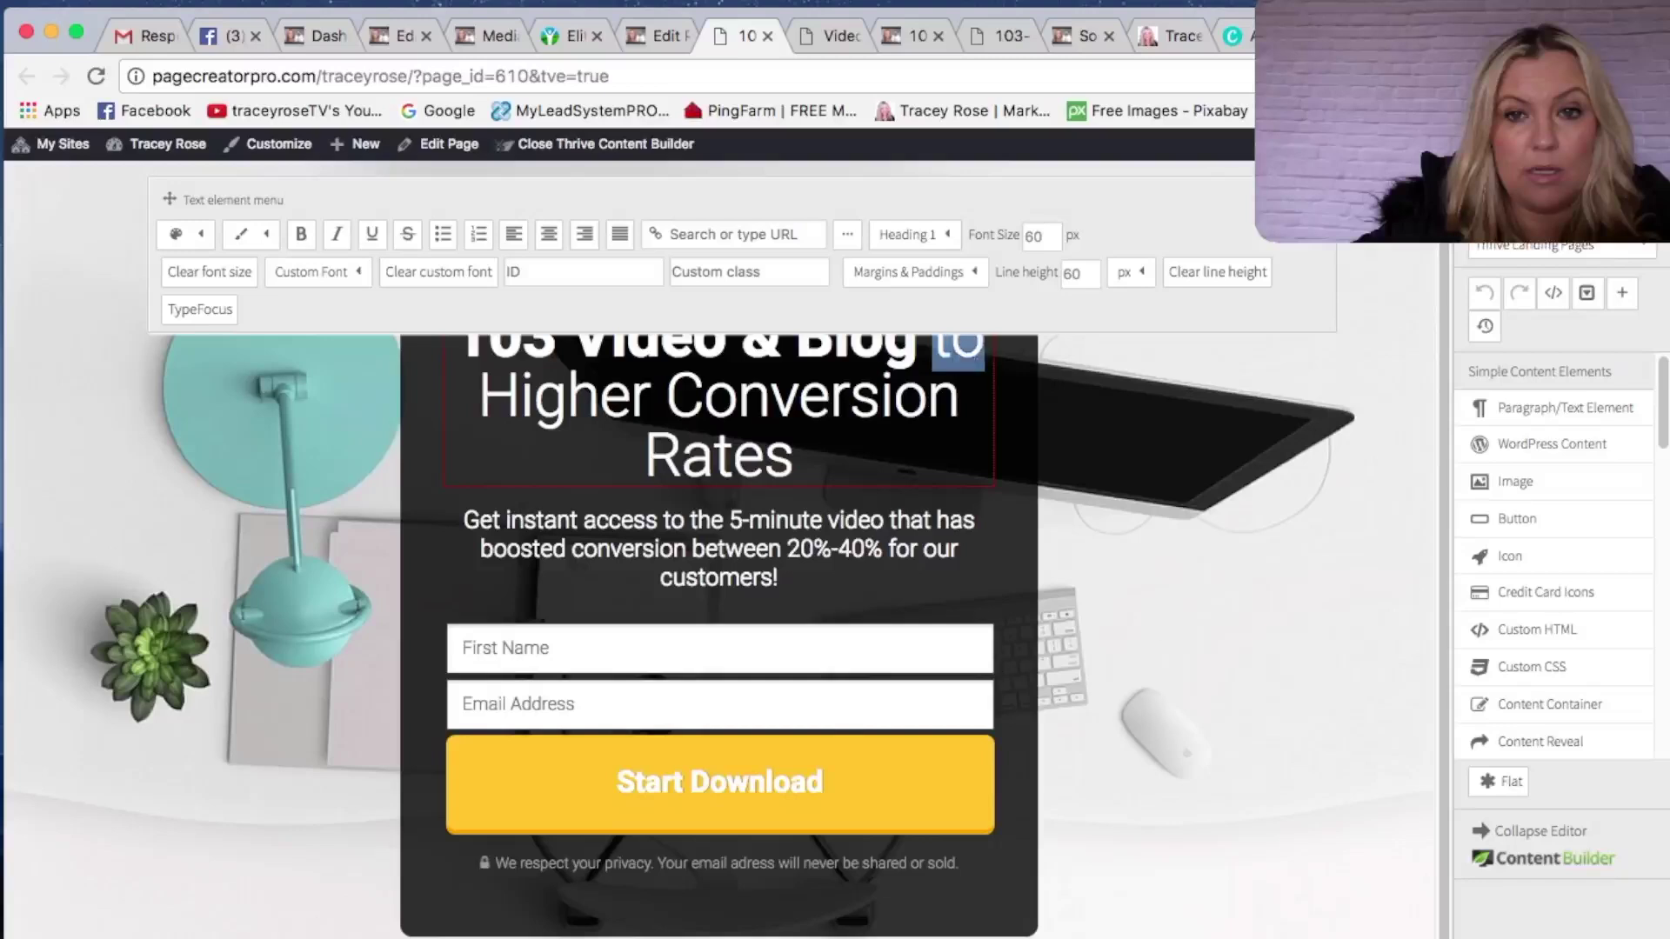
{"action": "type", "text": "Post"}
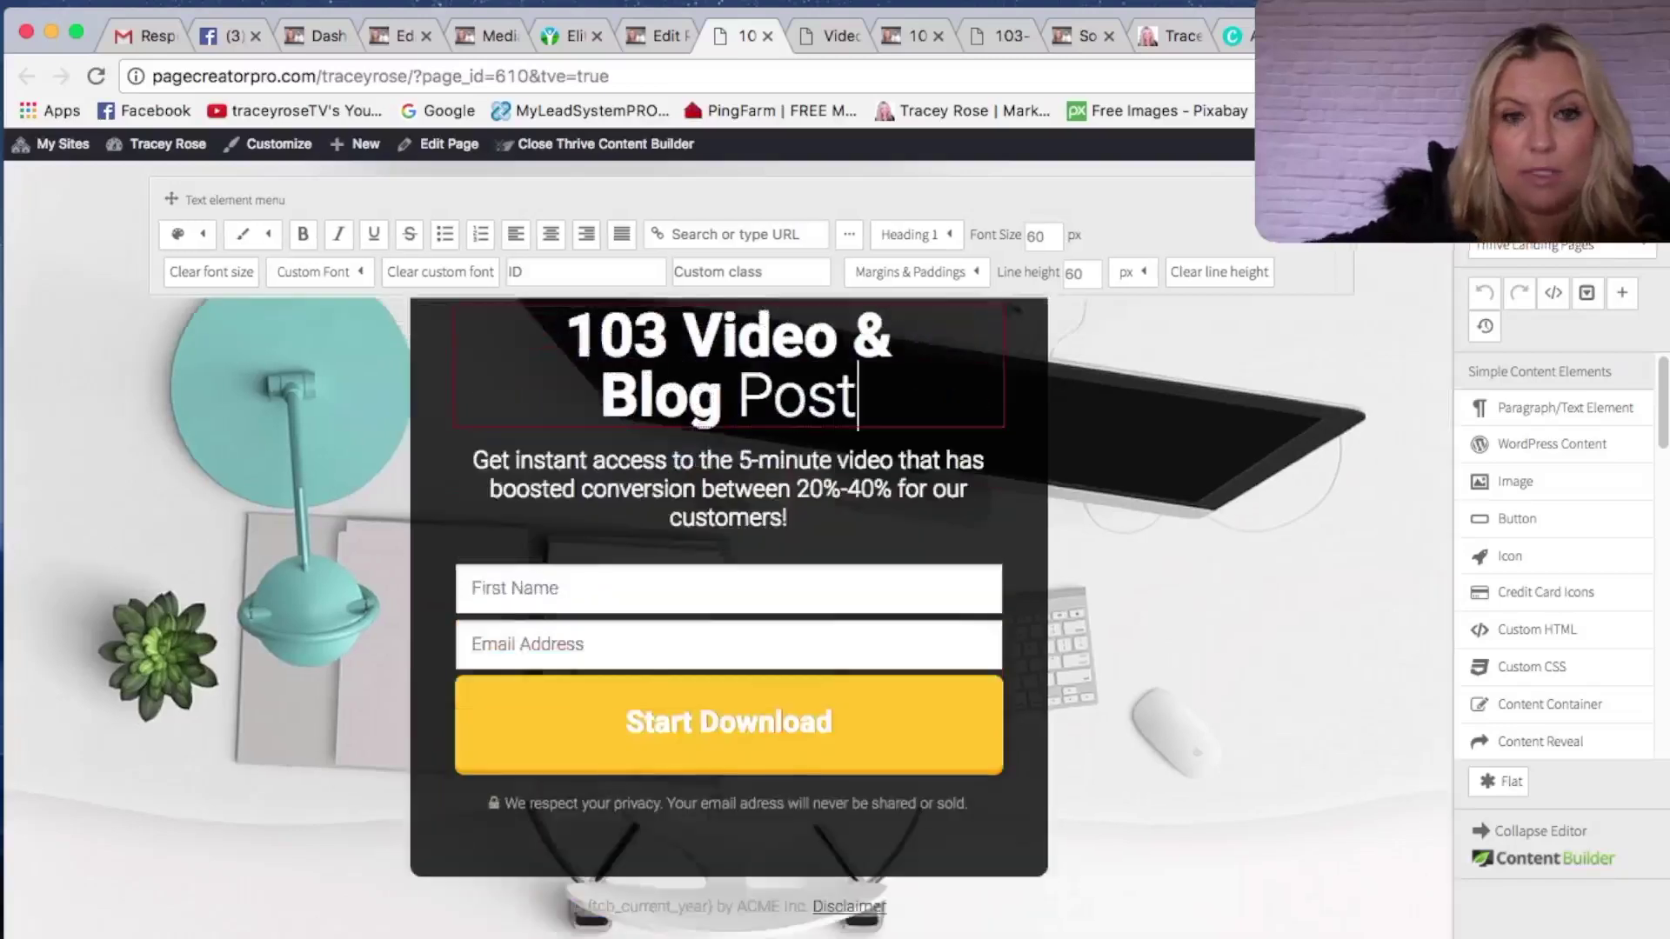
{"action": "type", "text": " Ideas"}
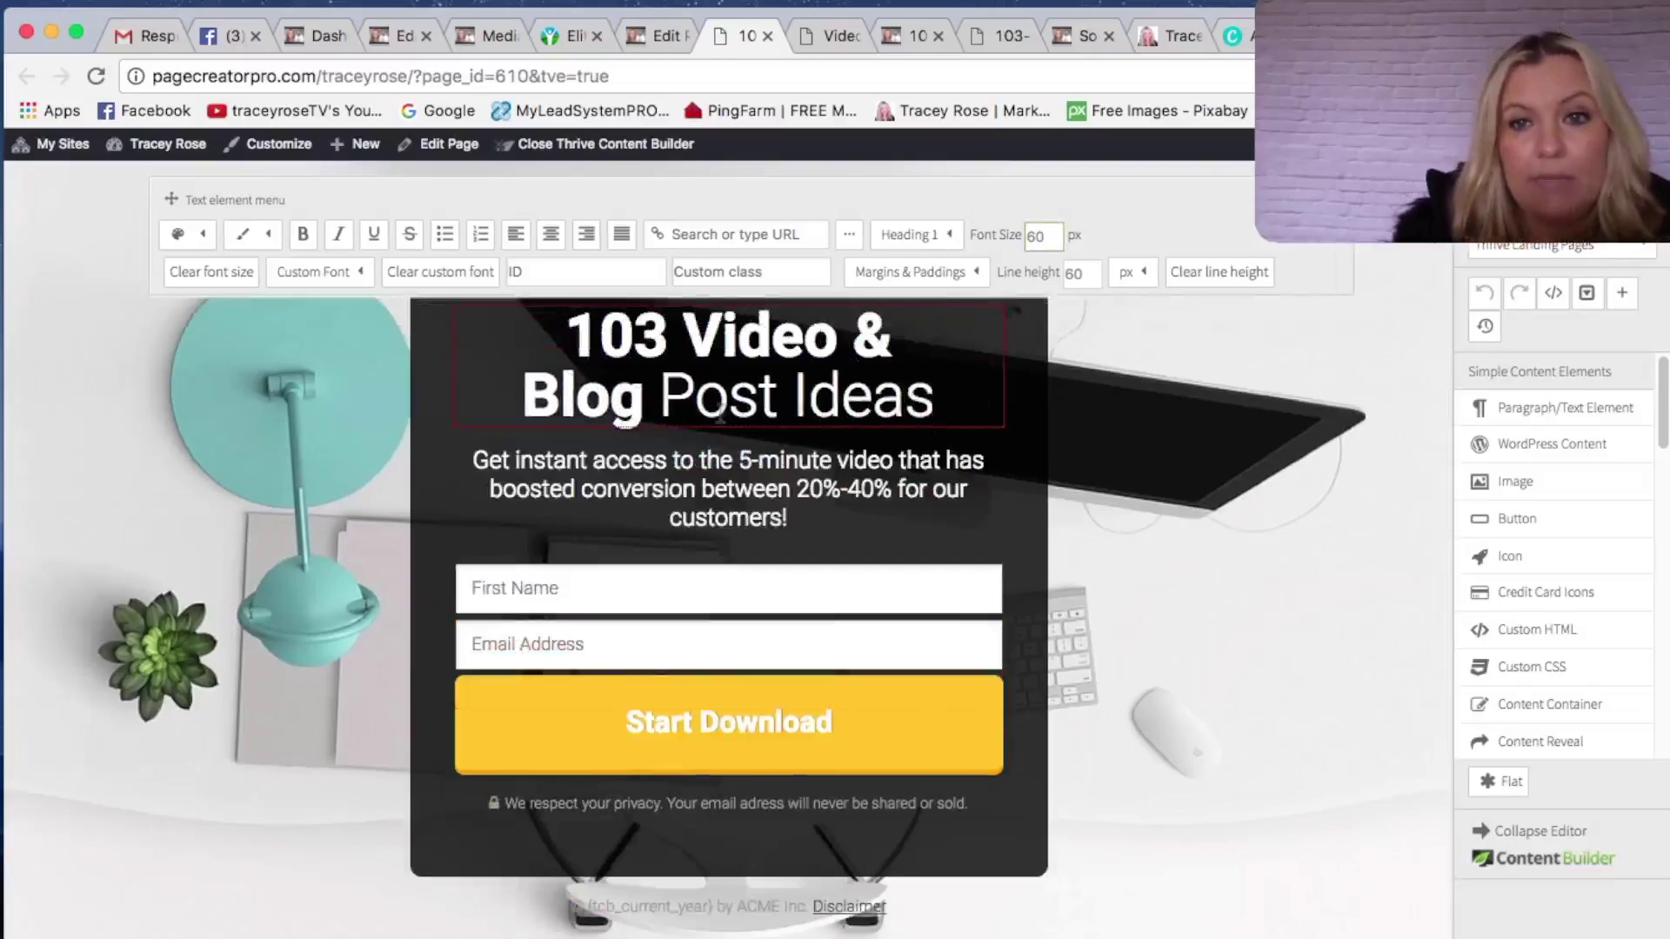
- Set the headline font size to 70 and begin choosing its text colour
{"action": "double_click", "coordinate": [1034, 236]}
{"action": "type", "text": "70"}
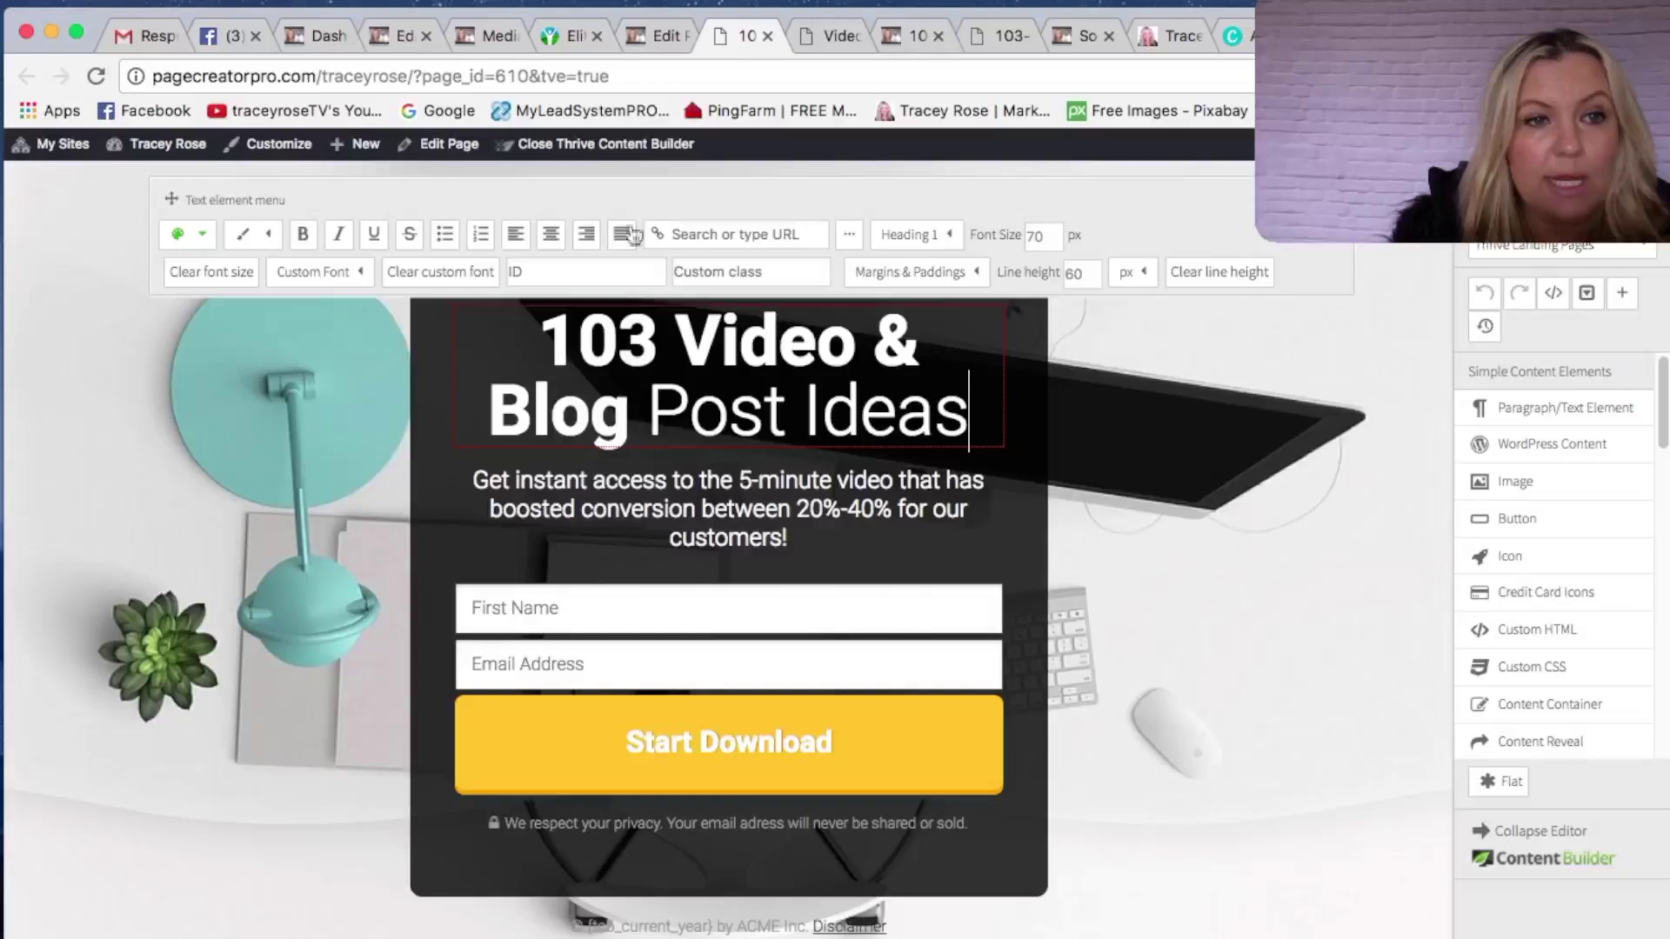
{"action": "left_click", "coordinate": [202, 234]}
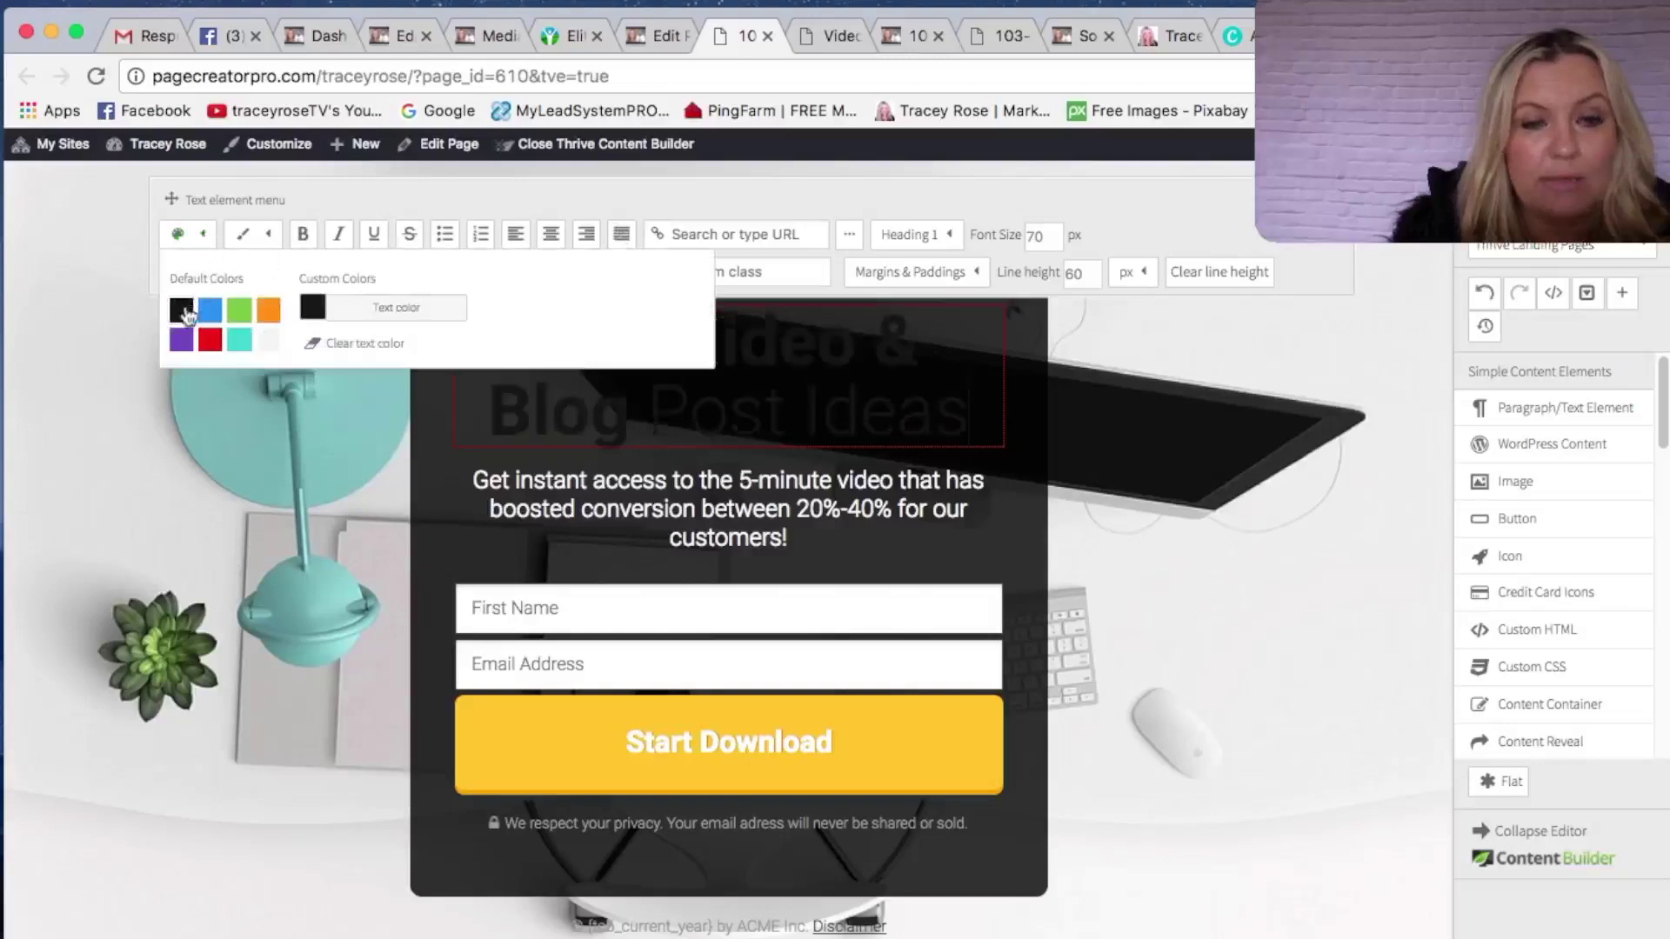
- Make the headline black and give the opt-in card a near-white rgba(239,239,239) background at 86 opacity
{"action": "left_click", "coordinate": [419, 431]}
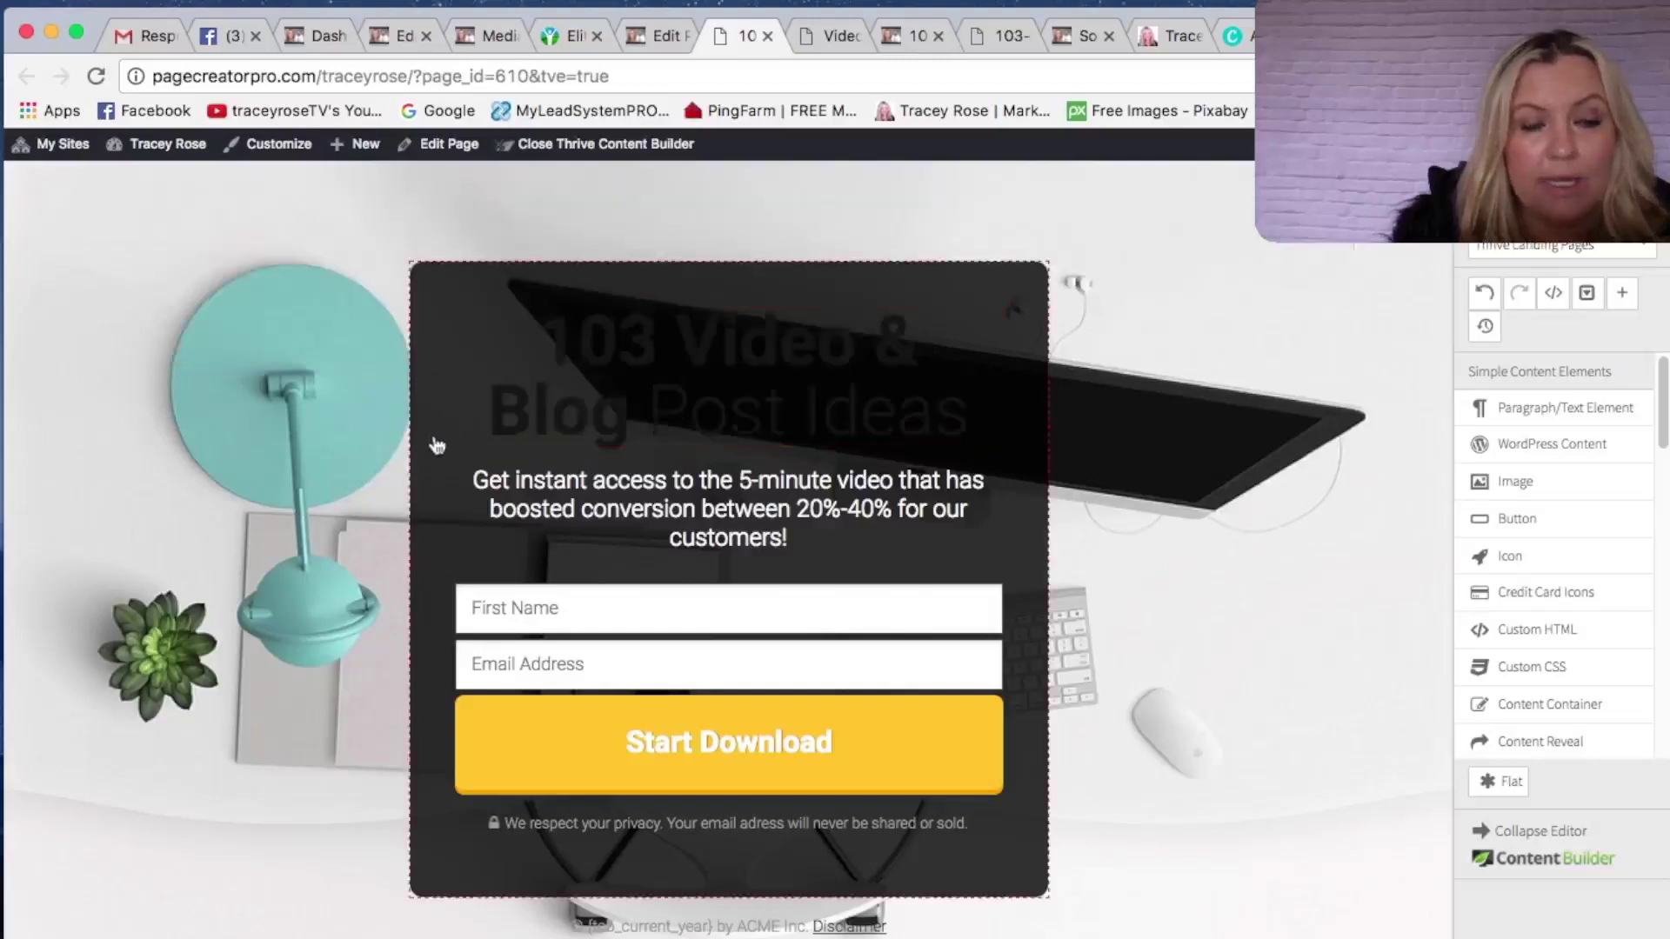
{"action": "left_click", "coordinate": [439, 277]}
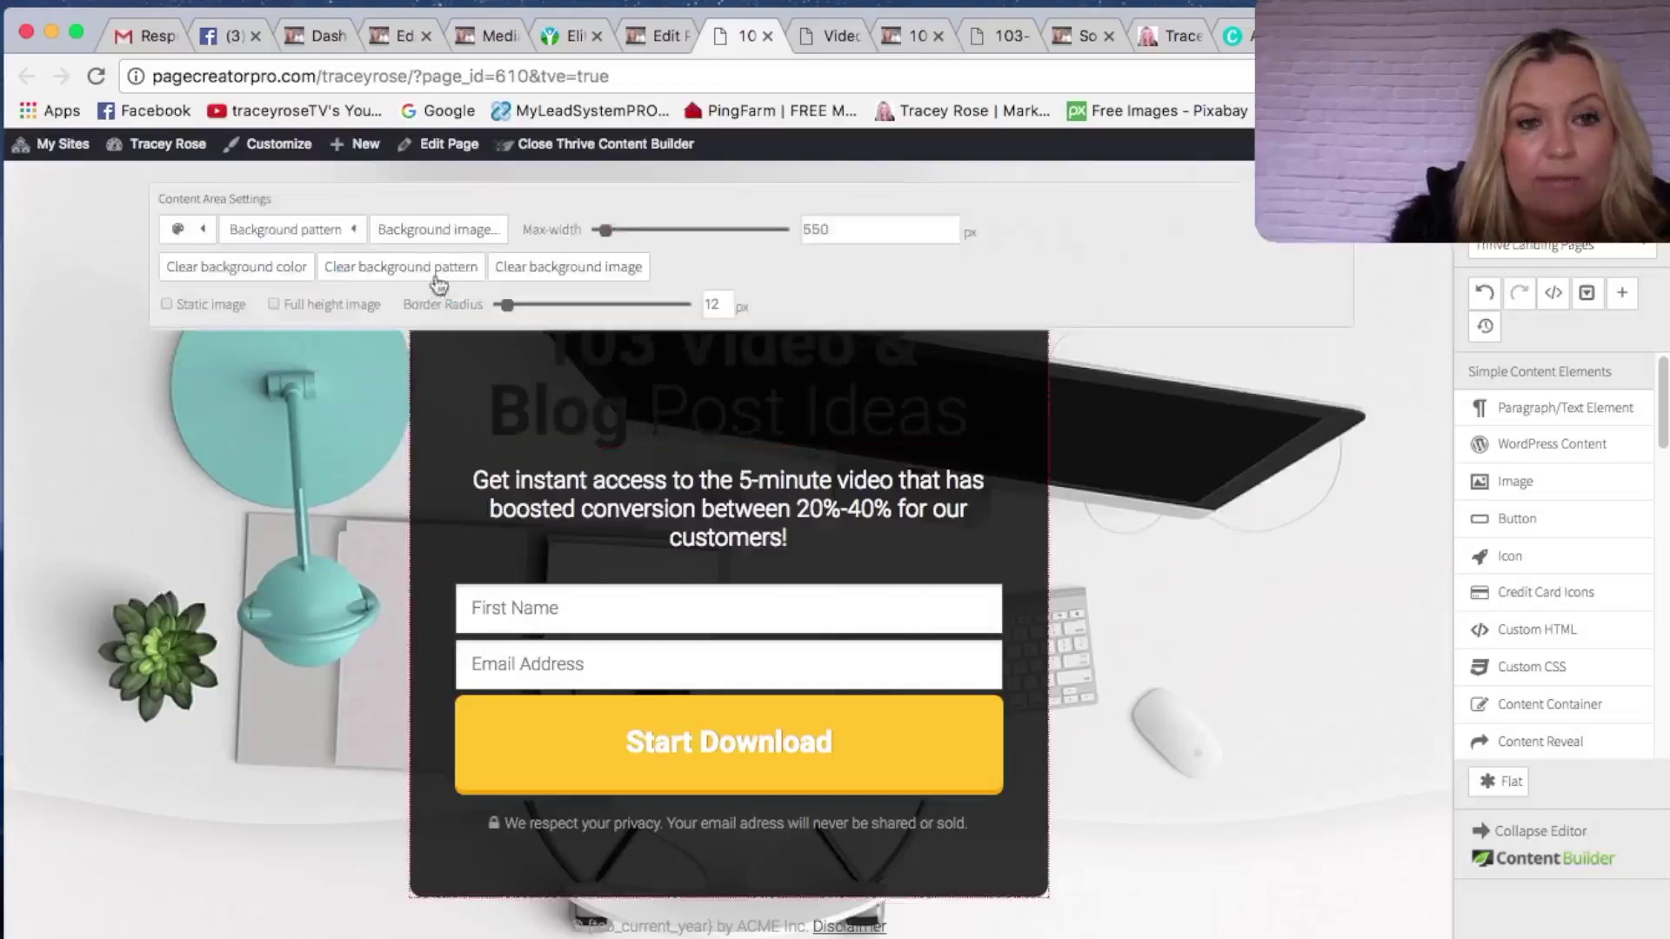
{"action": "left_click", "coordinate": [207, 301]}
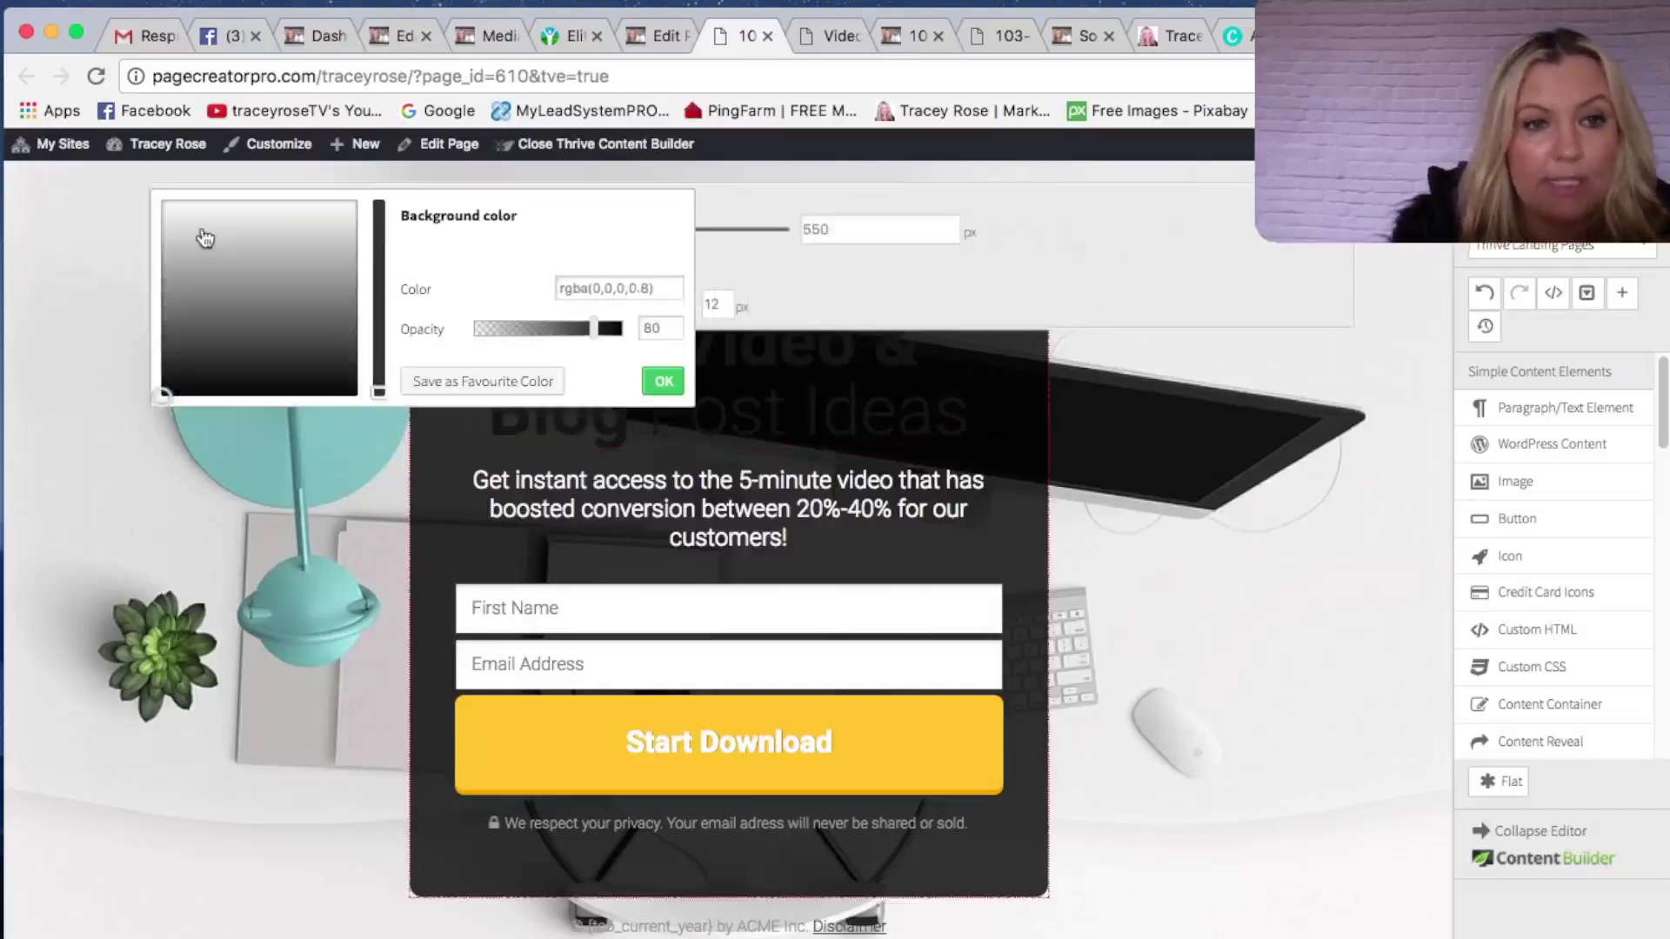
{"action": "left_click", "coordinate": [218, 282]}
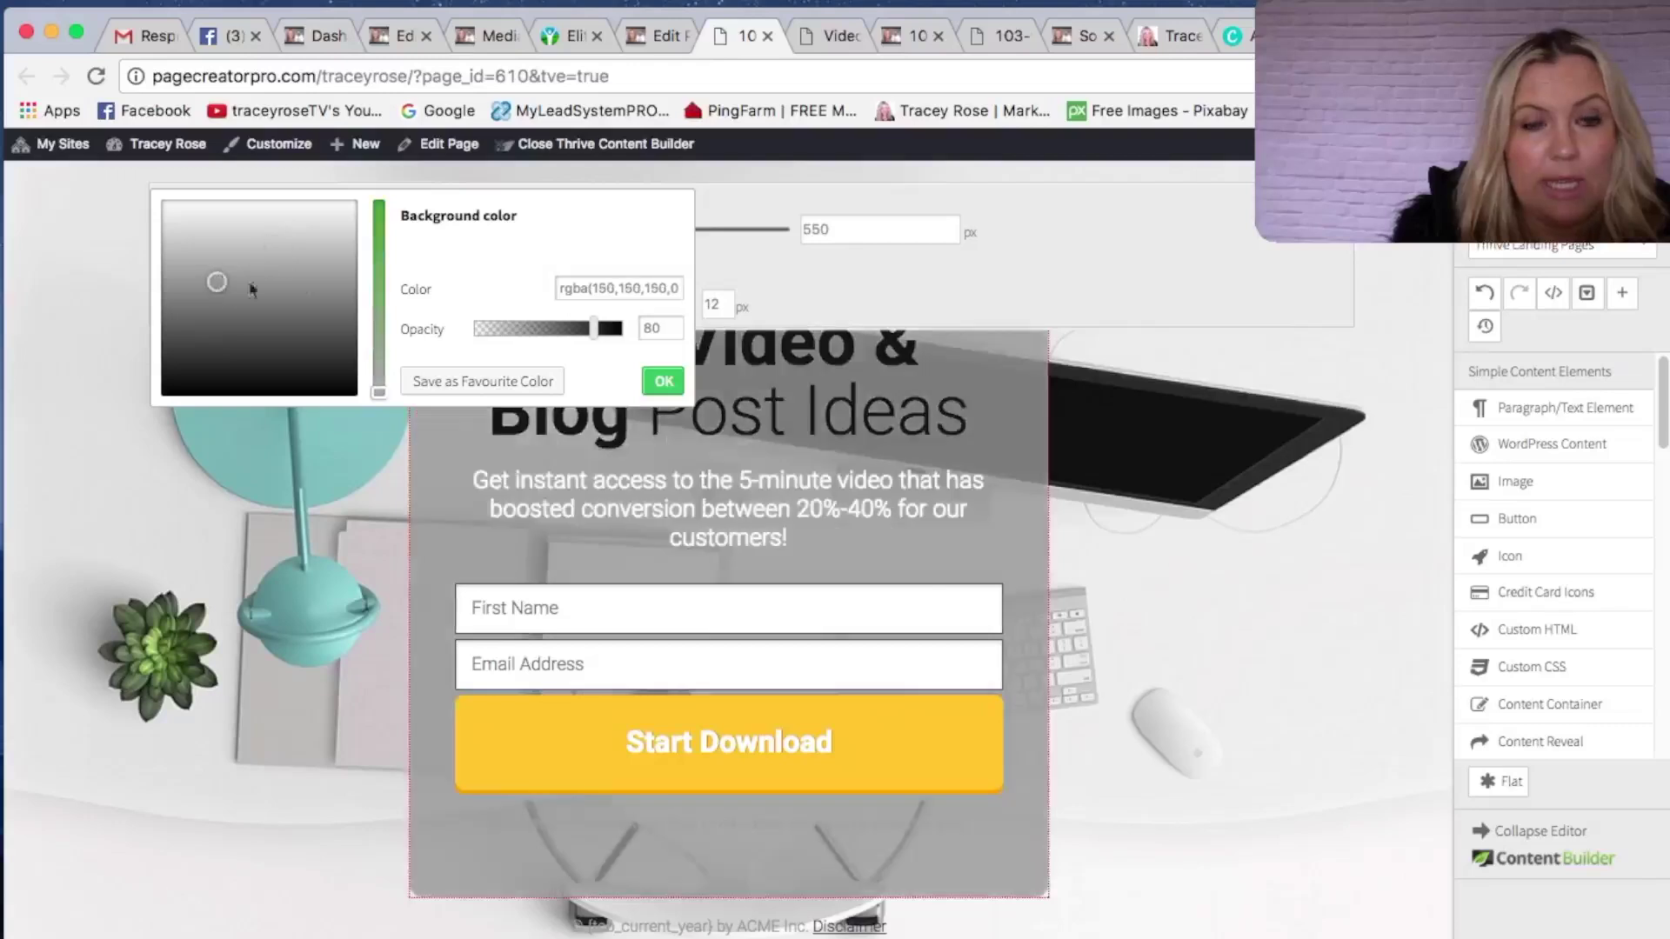
{"action": "mouse_move", "coordinate": [595, 329]}
{"action": "left_mouse_down"}
{"action": "mouse_move", "coordinate": [535, 335]}
{"action": "mouse_move", "coordinate": [592, 337]}
{"action": "mouse_move", "coordinate": [574, 338]}
{"action": "left_mouse_up"}
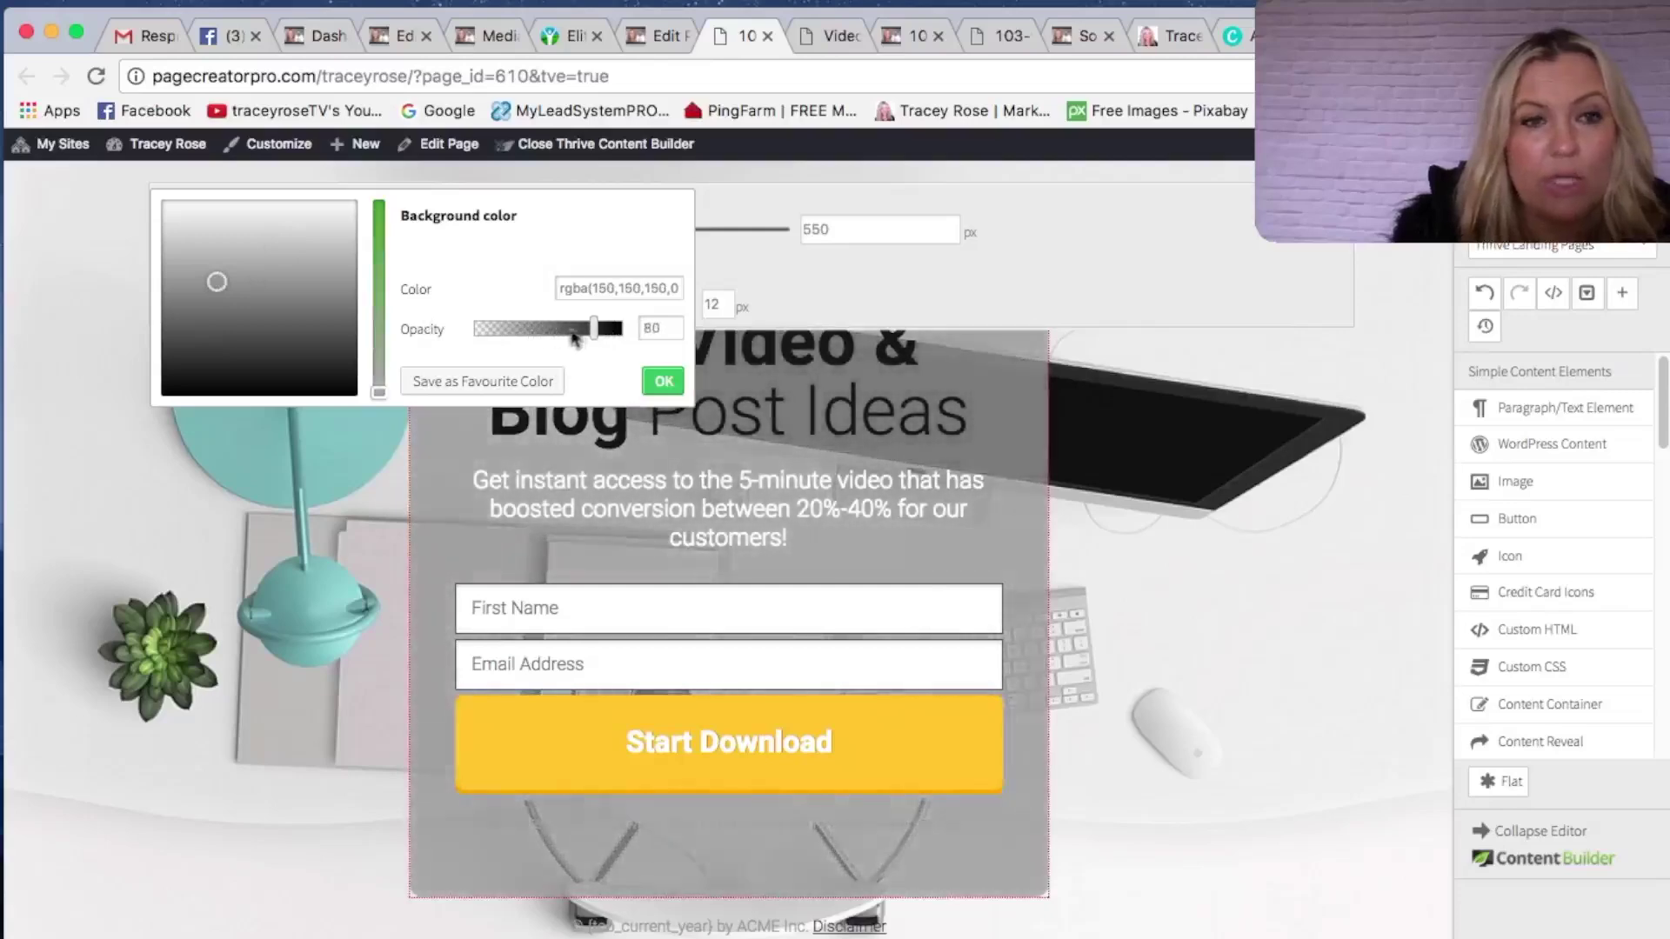
{"action": "left_click", "coordinate": [163, 212]}
{"action": "left_click", "coordinate": [164, 214]}
{"action": "left_click_drag", "start_coordinate": [593, 329], "coordinate": [602, 328]}
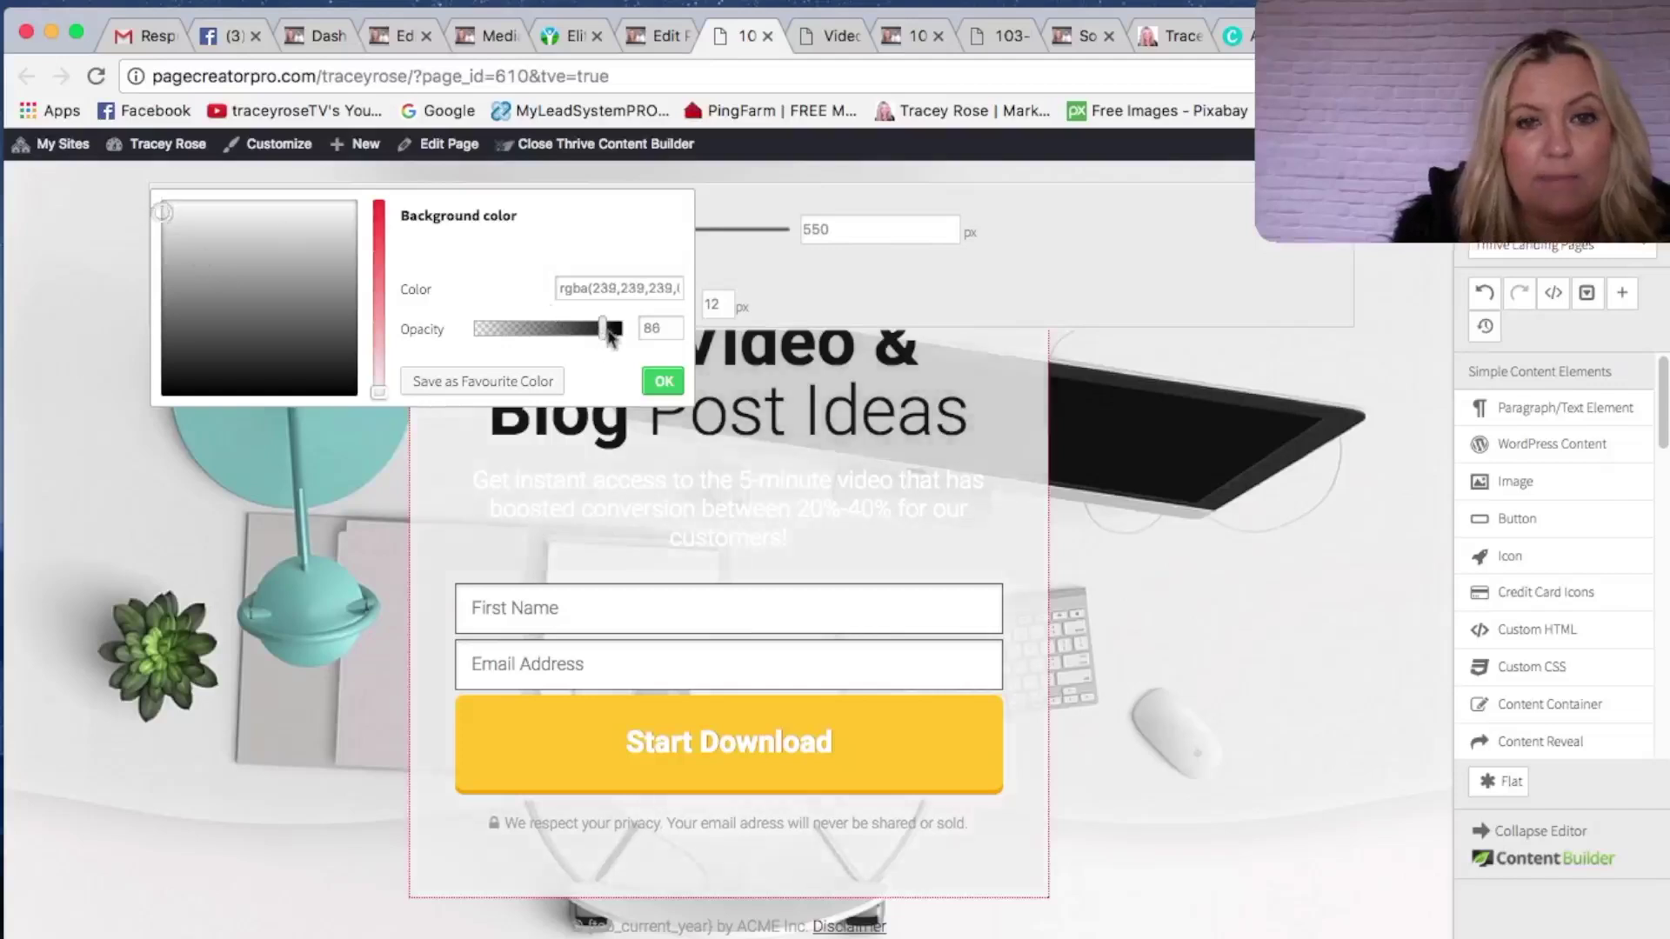
{"action": "left_click", "coordinate": [663, 381]}
{"action": "left_click", "coordinate": [665, 382]}
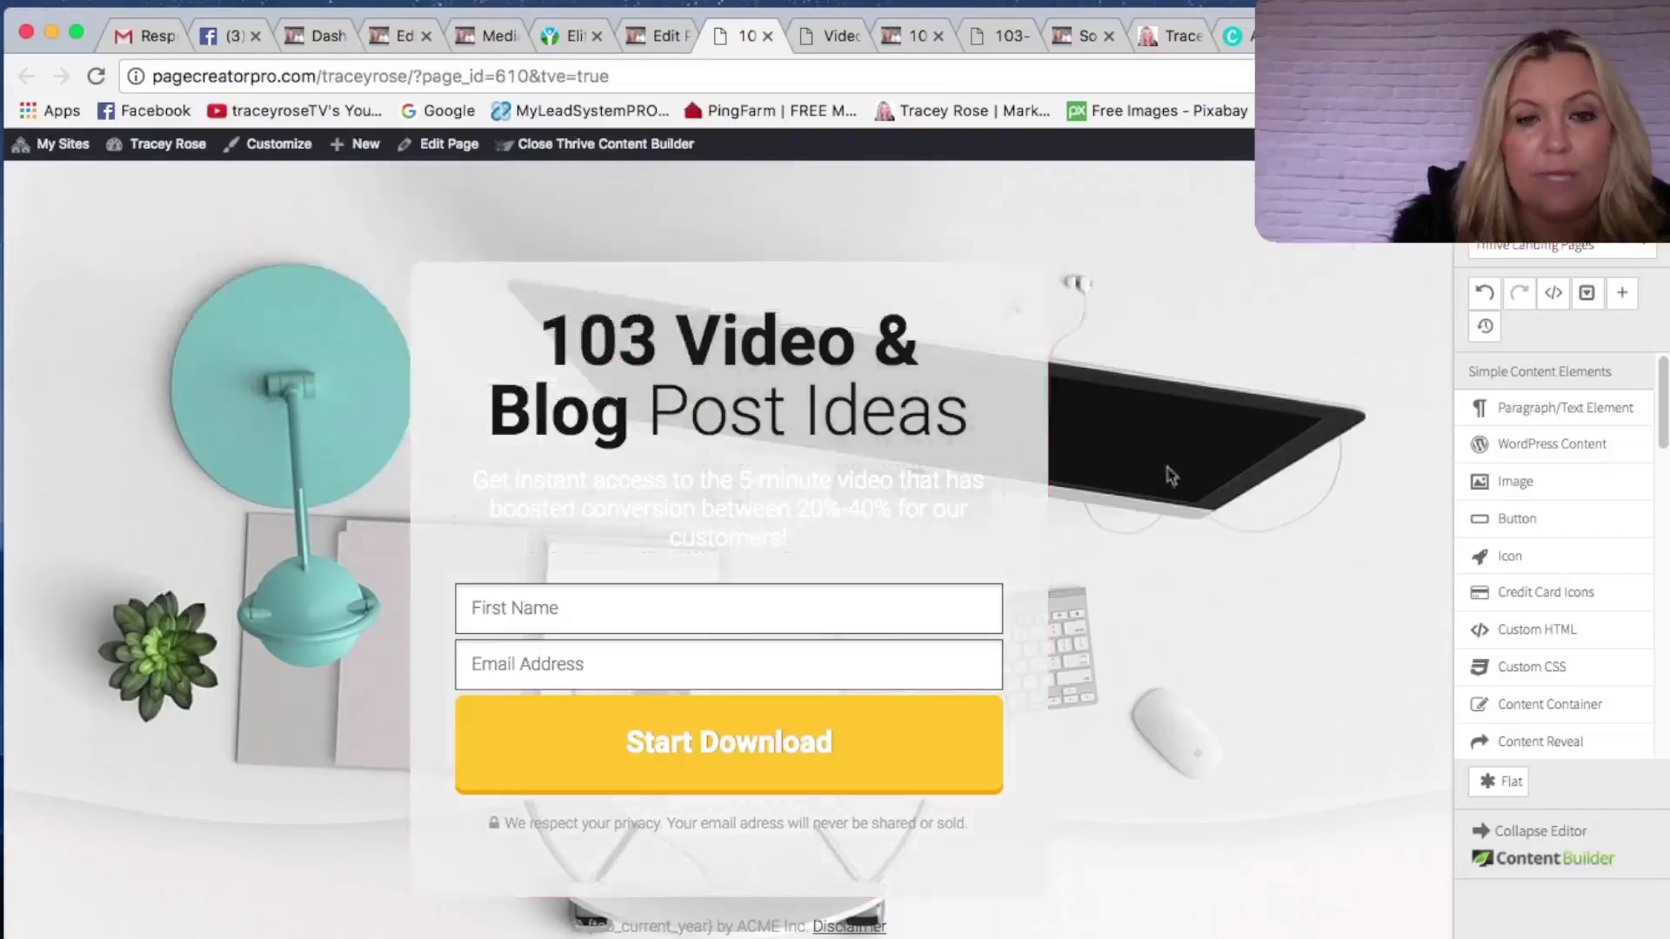
{"action": "left_click", "coordinate": [659, 512]}
- Replace the subtitle with black text 'Never Run Out Of Ideas Or Things To Talk About In Your Business Videos Ever Again!'
{"action": "left_click_drag", "start_coordinate": [474, 481], "coordinate": [787, 540]}
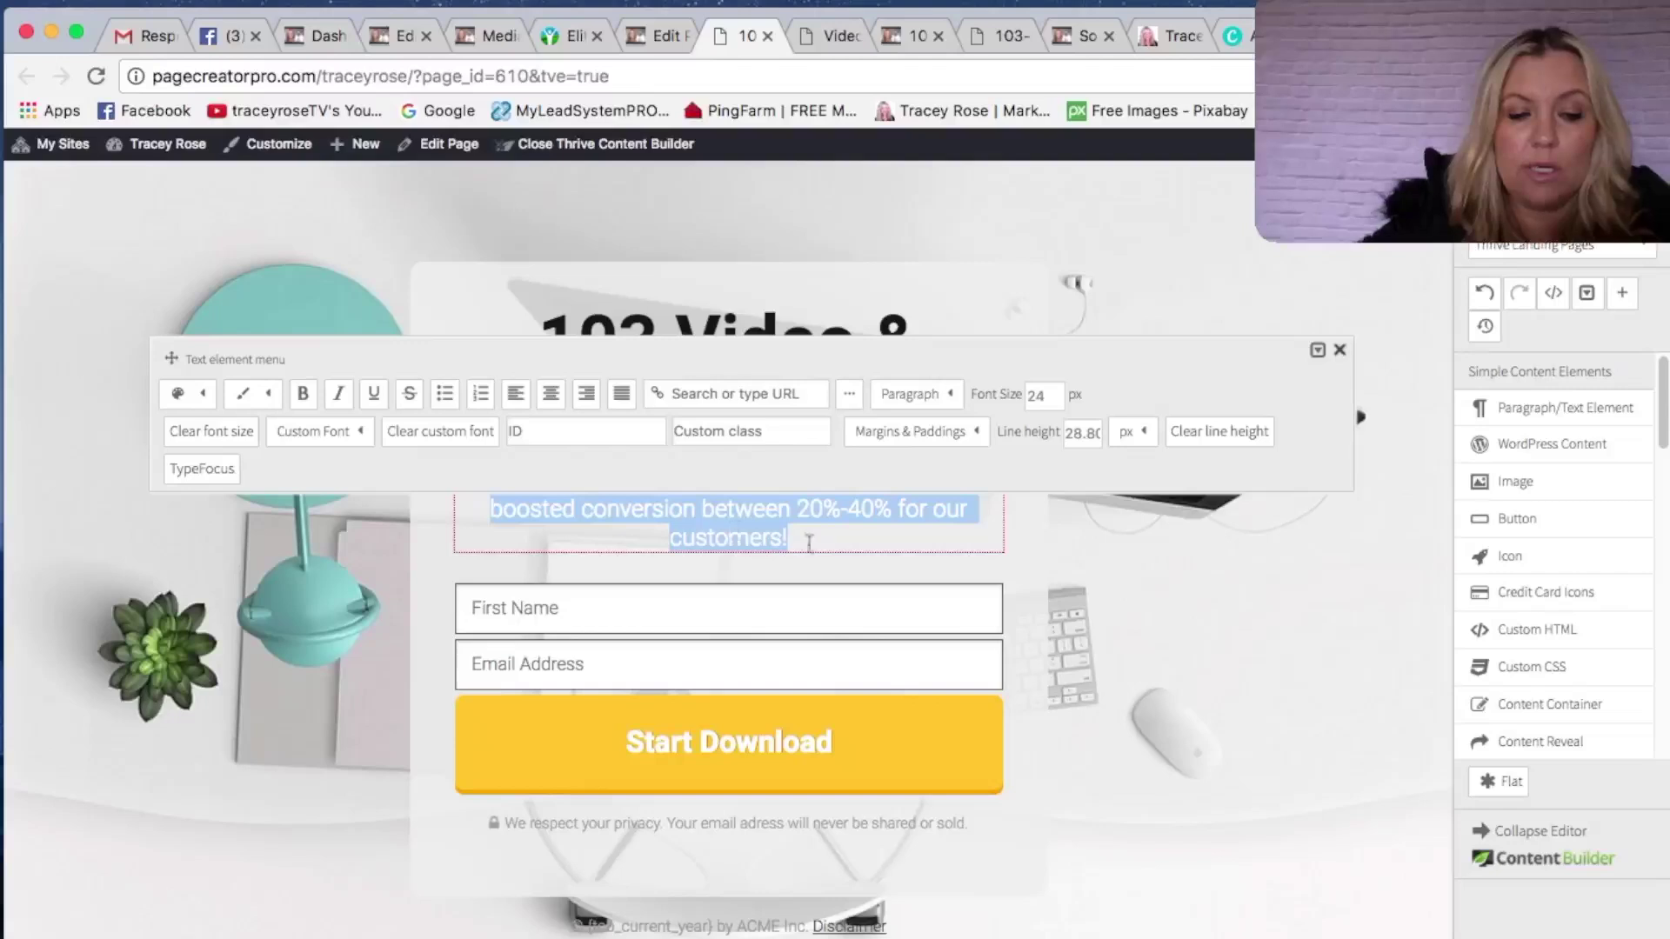
{"action": "key", "text": "BackSpace"}
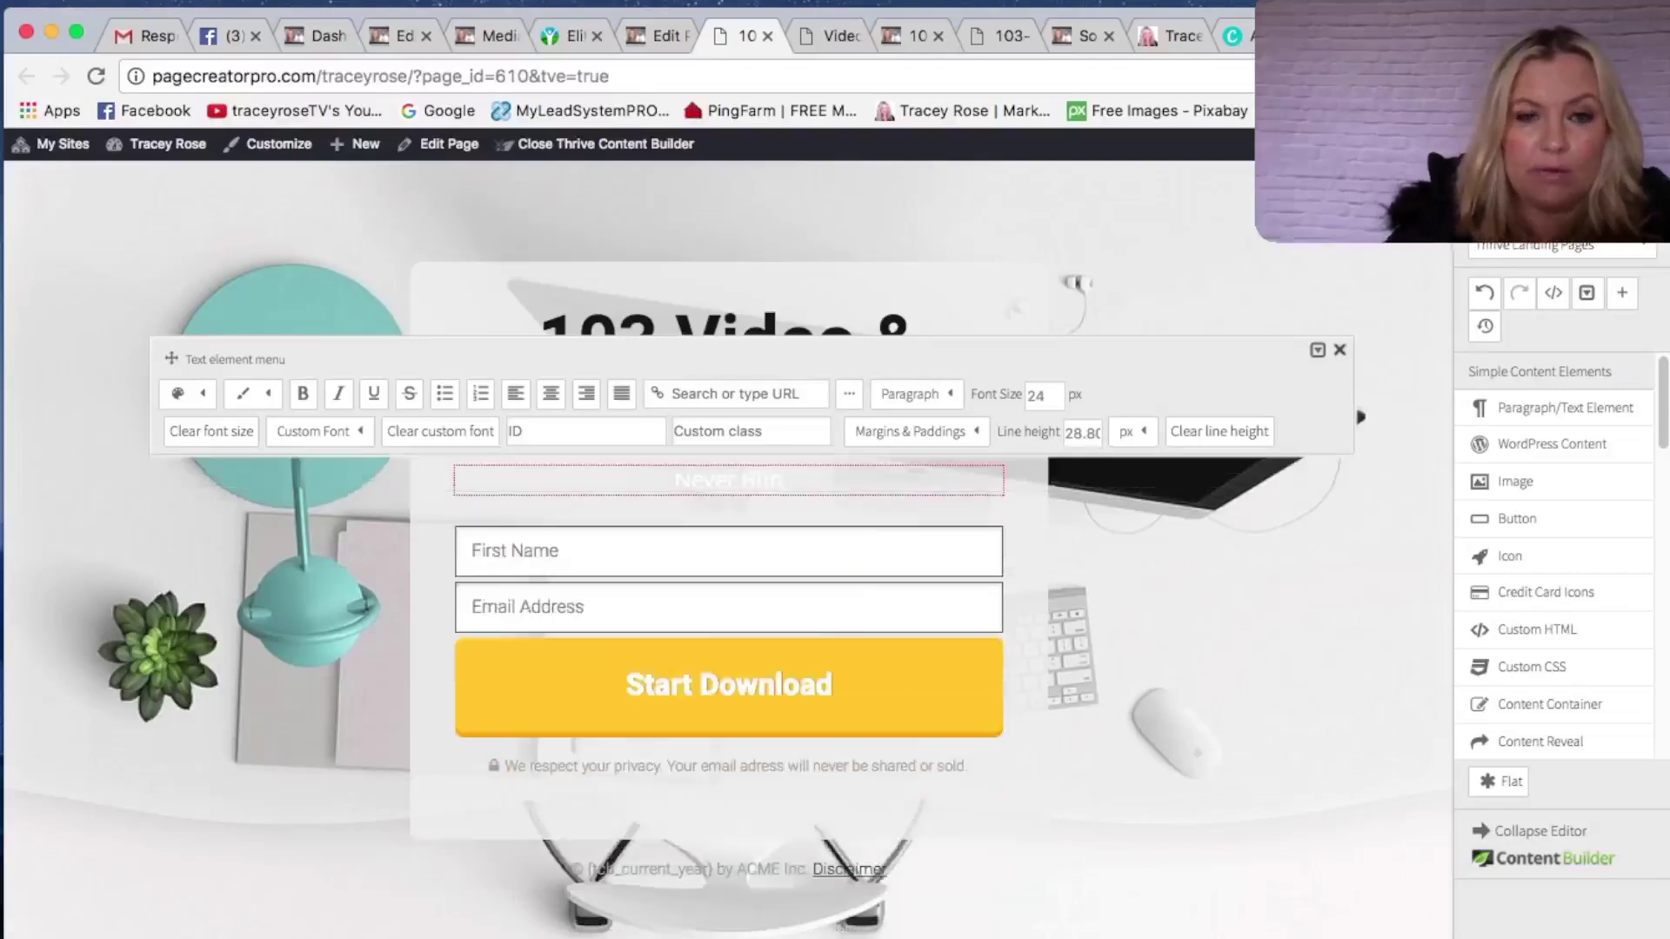
{"action": "left_click", "coordinate": [178, 394]}
{"action": "left_click", "coordinate": [181, 470]}
{"action": "type", "text": "Never Run"}
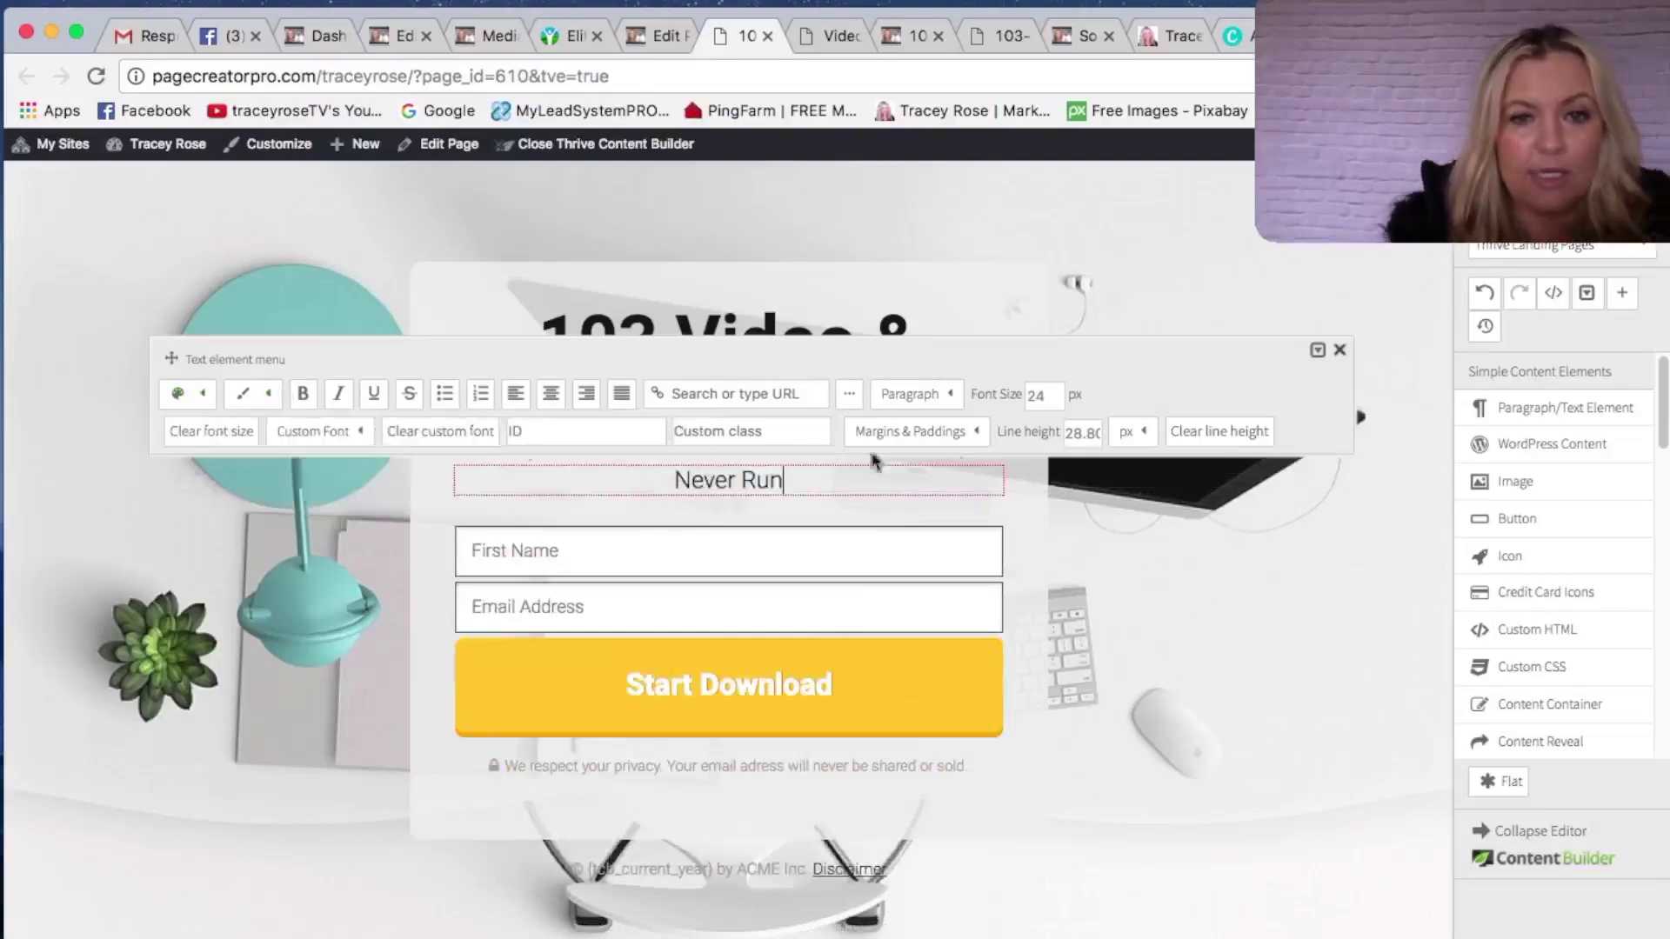
{"action": "type", "text": " Out Of"}
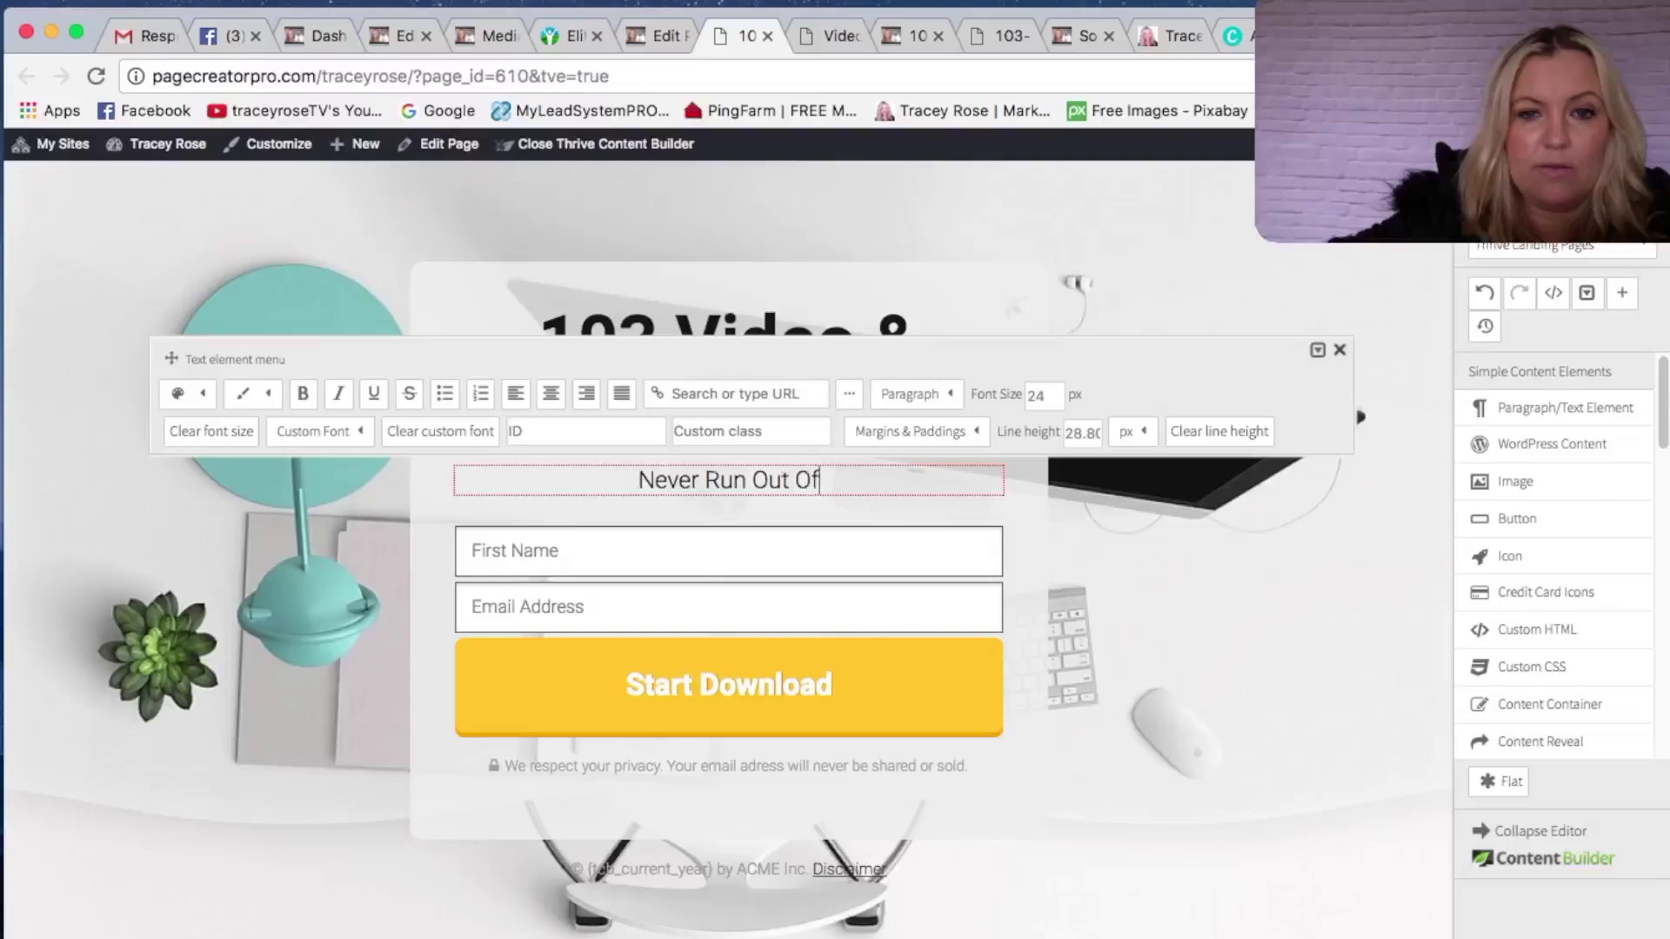
{"action": "type", "text": " Ideas "}
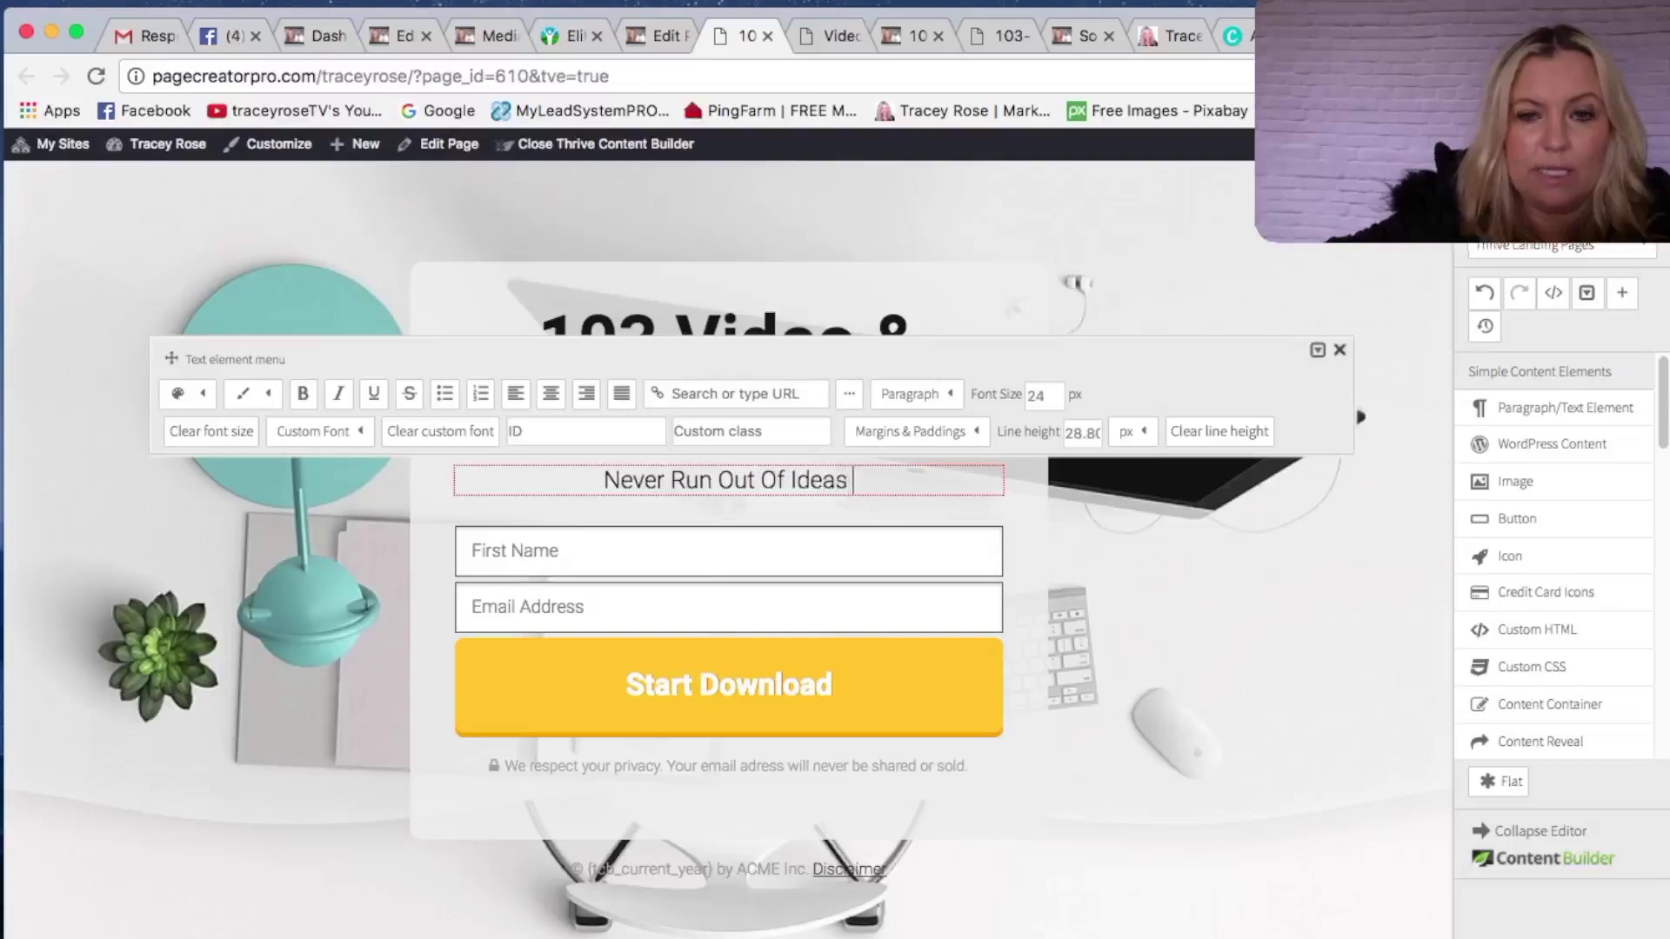
{"action": "type", "text": "Or Things To Talk About In your"}
{"action": "key", "text": "BackSpace"}
{"action": "key", "text": "BackSpace"}
{"action": "key", "text": "BackSpace"}
{"action": "key", "text": "BackSpace"}
{"action": "type", "text": "Y"}
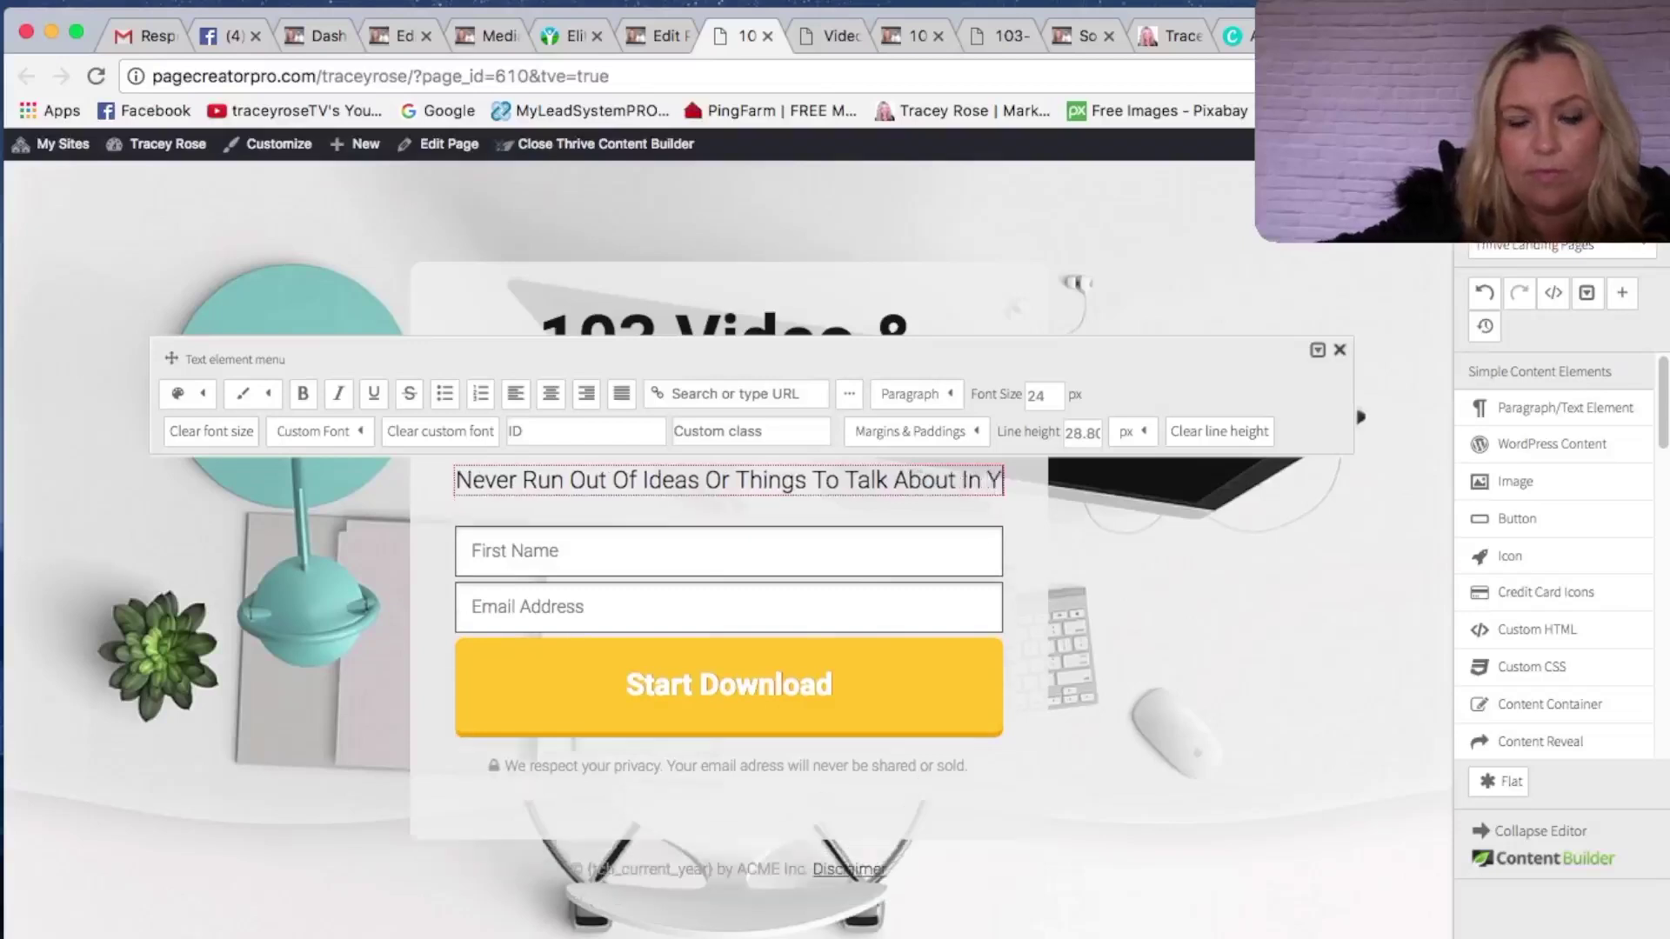
{"action": "type", "text": "our Videos "}
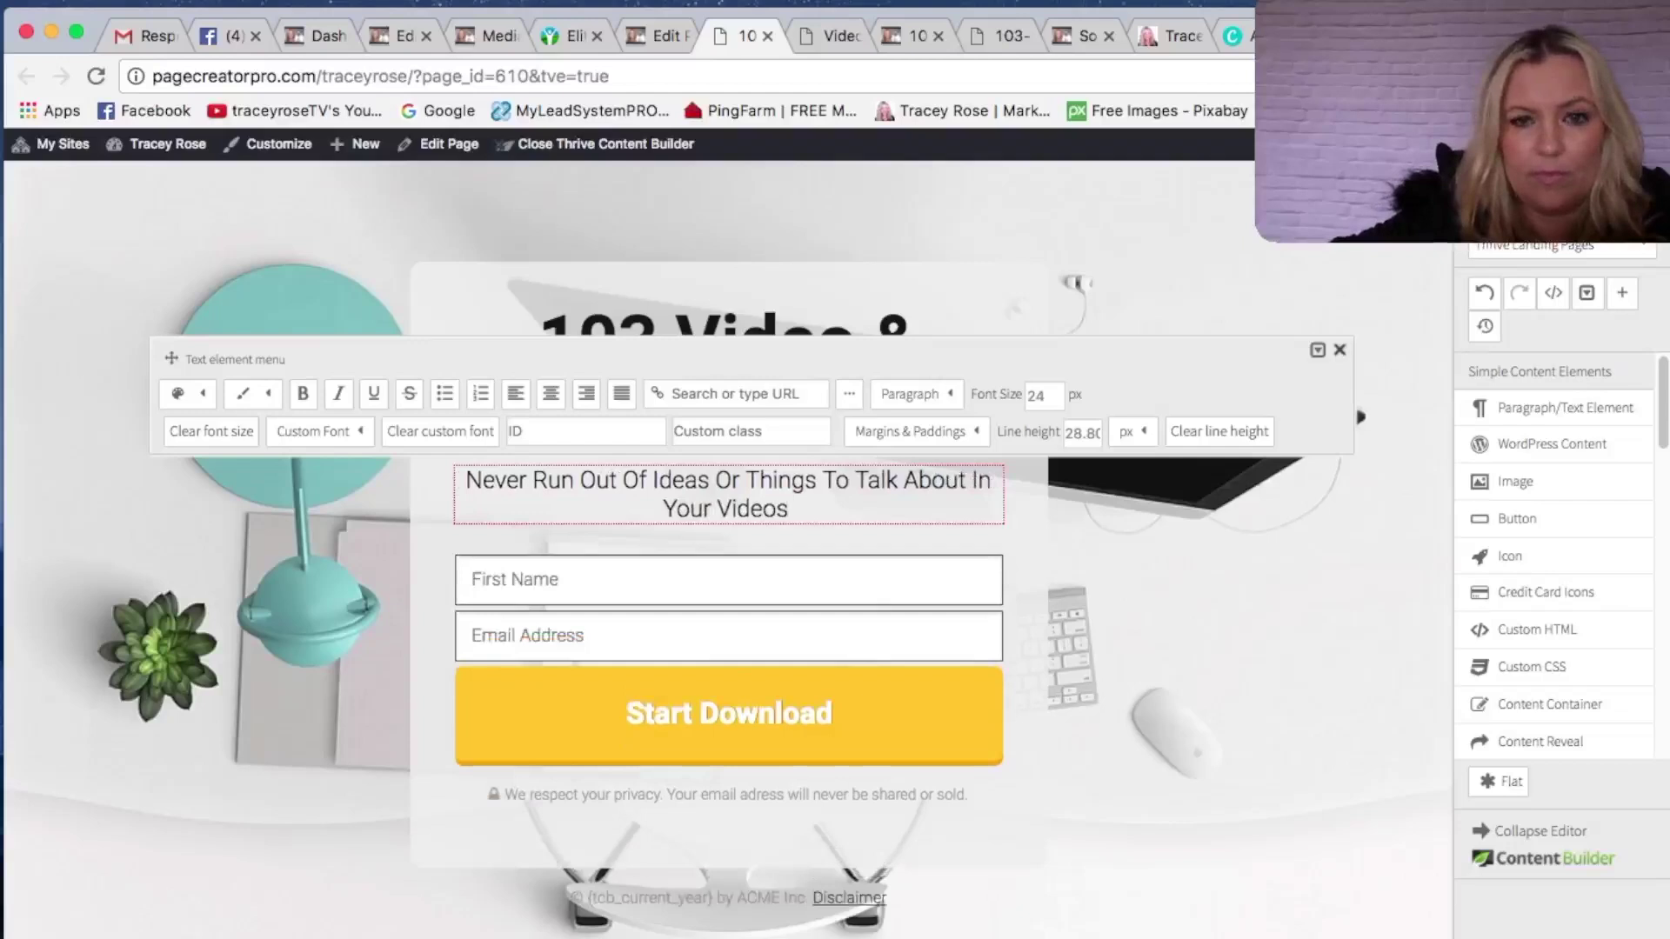
{"action": "type", "text": "Business "}
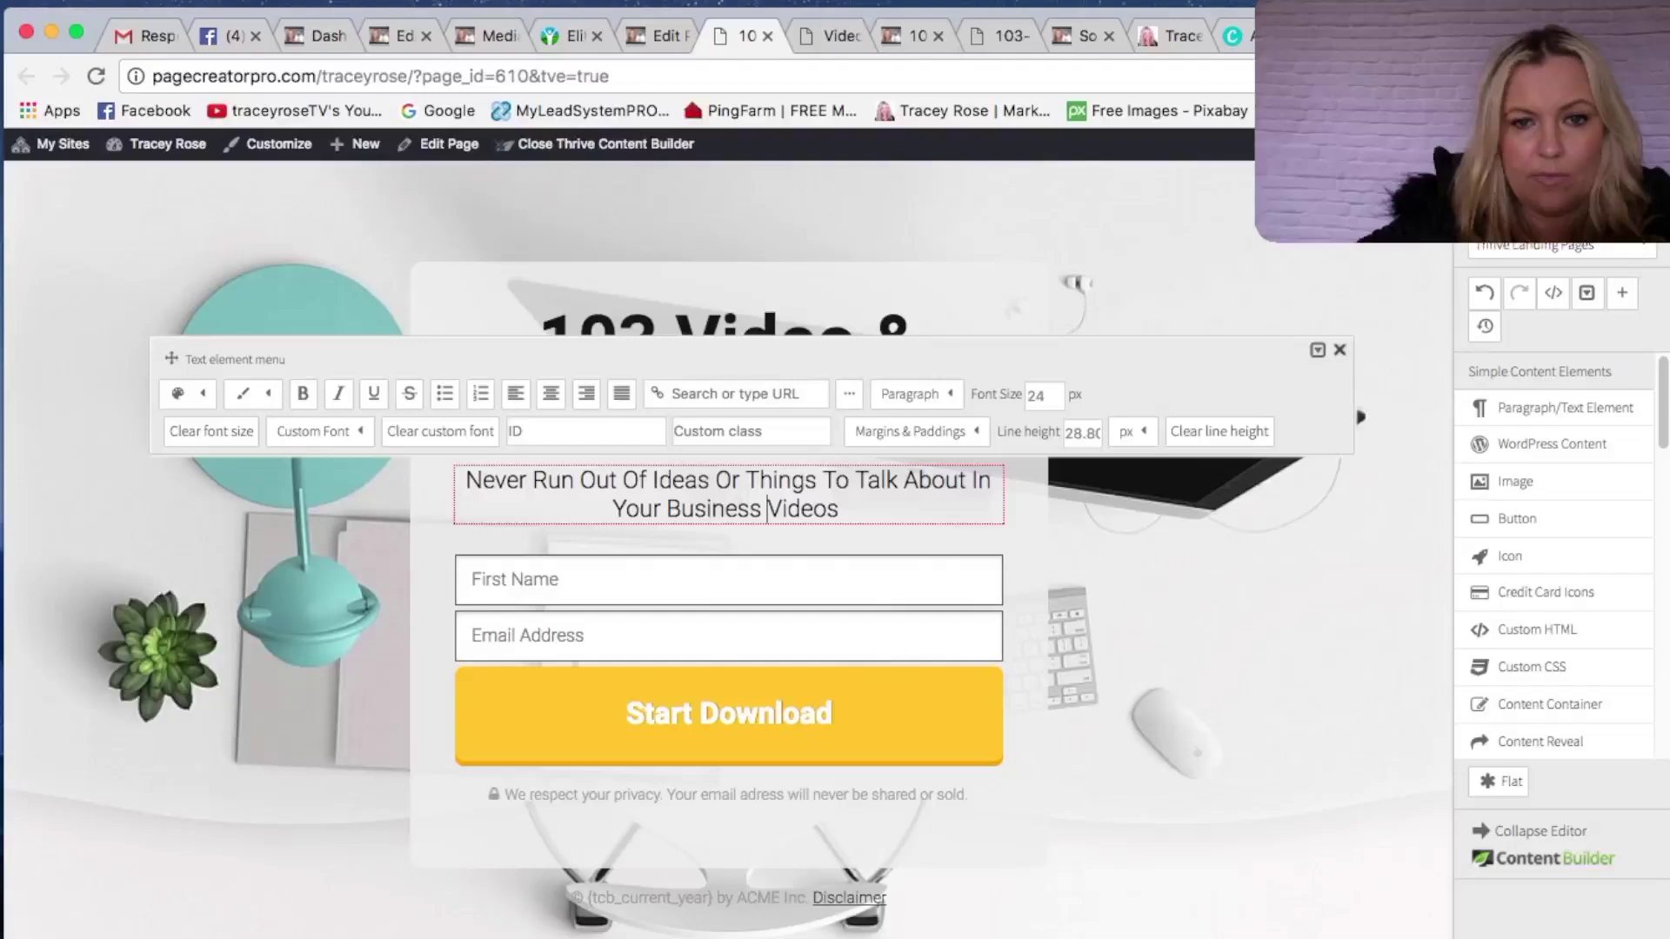
{"action": "type", "text": "Ever "}
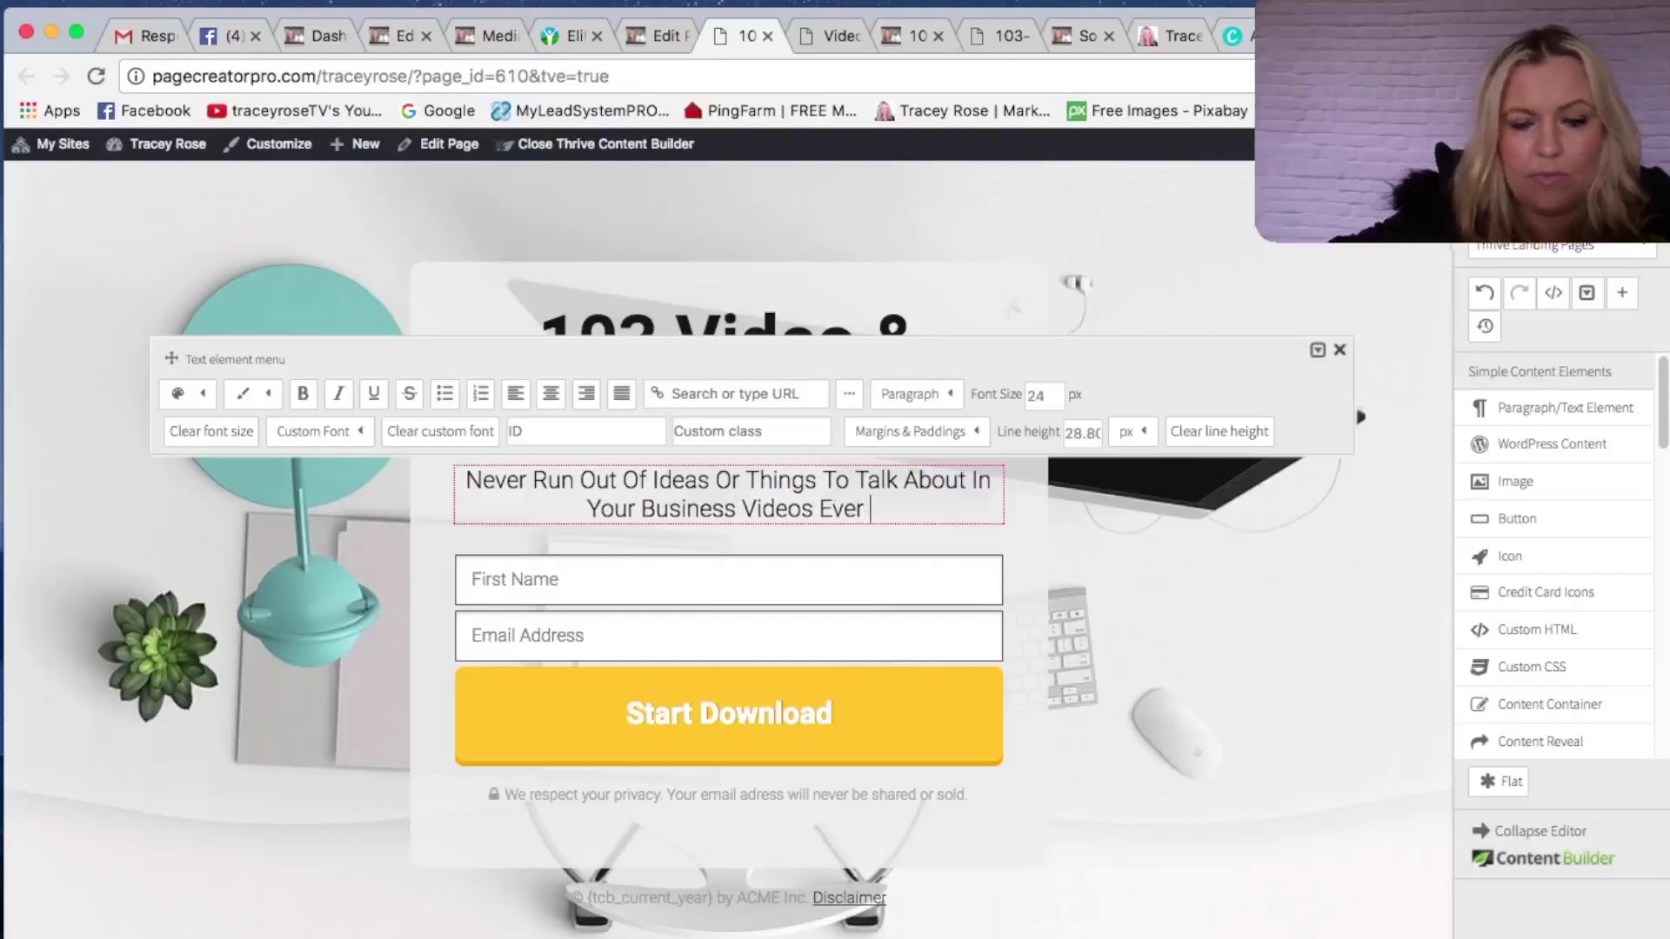
{"action": "type", "text": "Again!"}
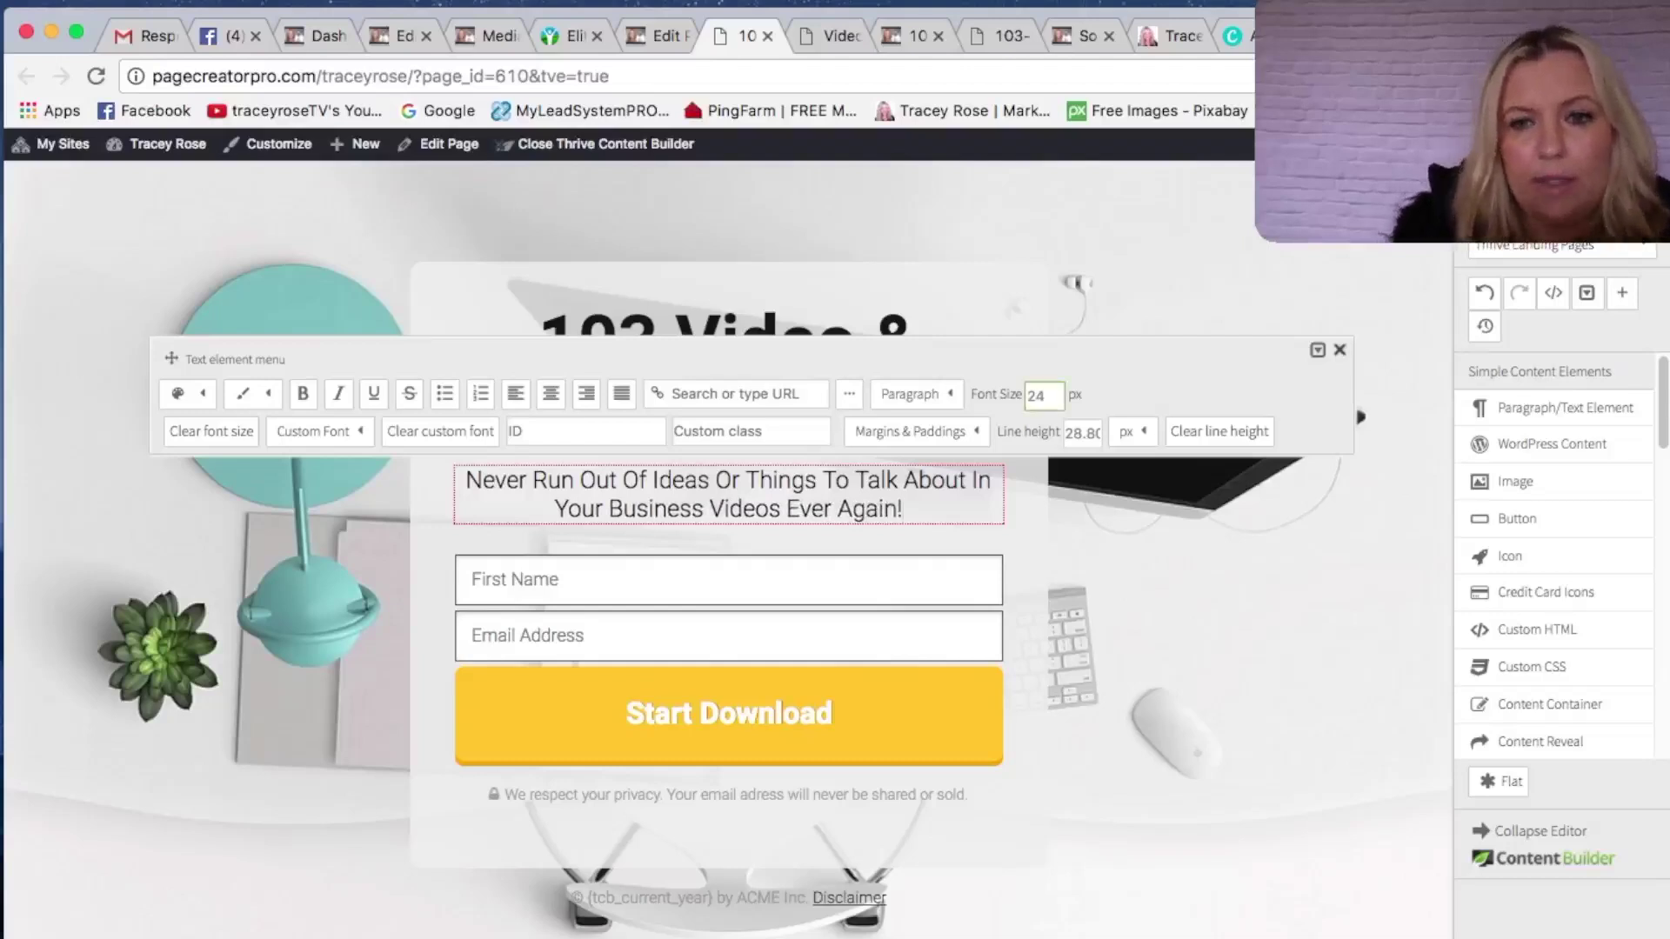
- Set the subtitle font size to 40 and finish editing
{"action": "double_click", "coordinate": [1035, 396]}
{"action": "type", "text": "40"}
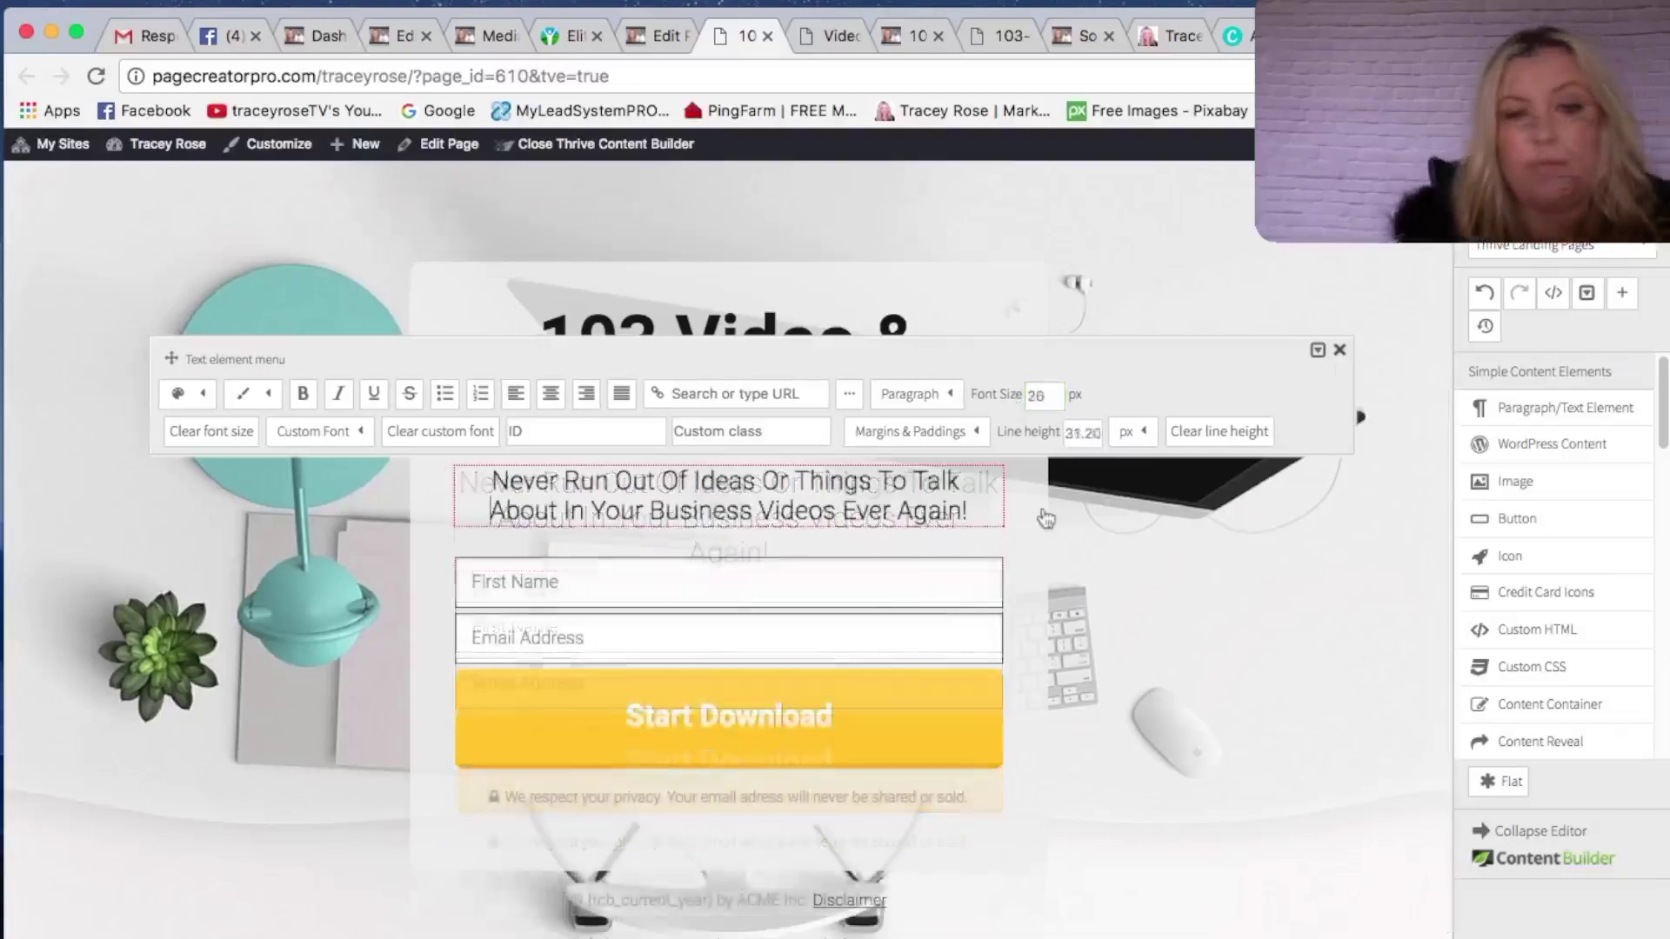
{"action": "left_click", "coordinate": [1047, 519]}
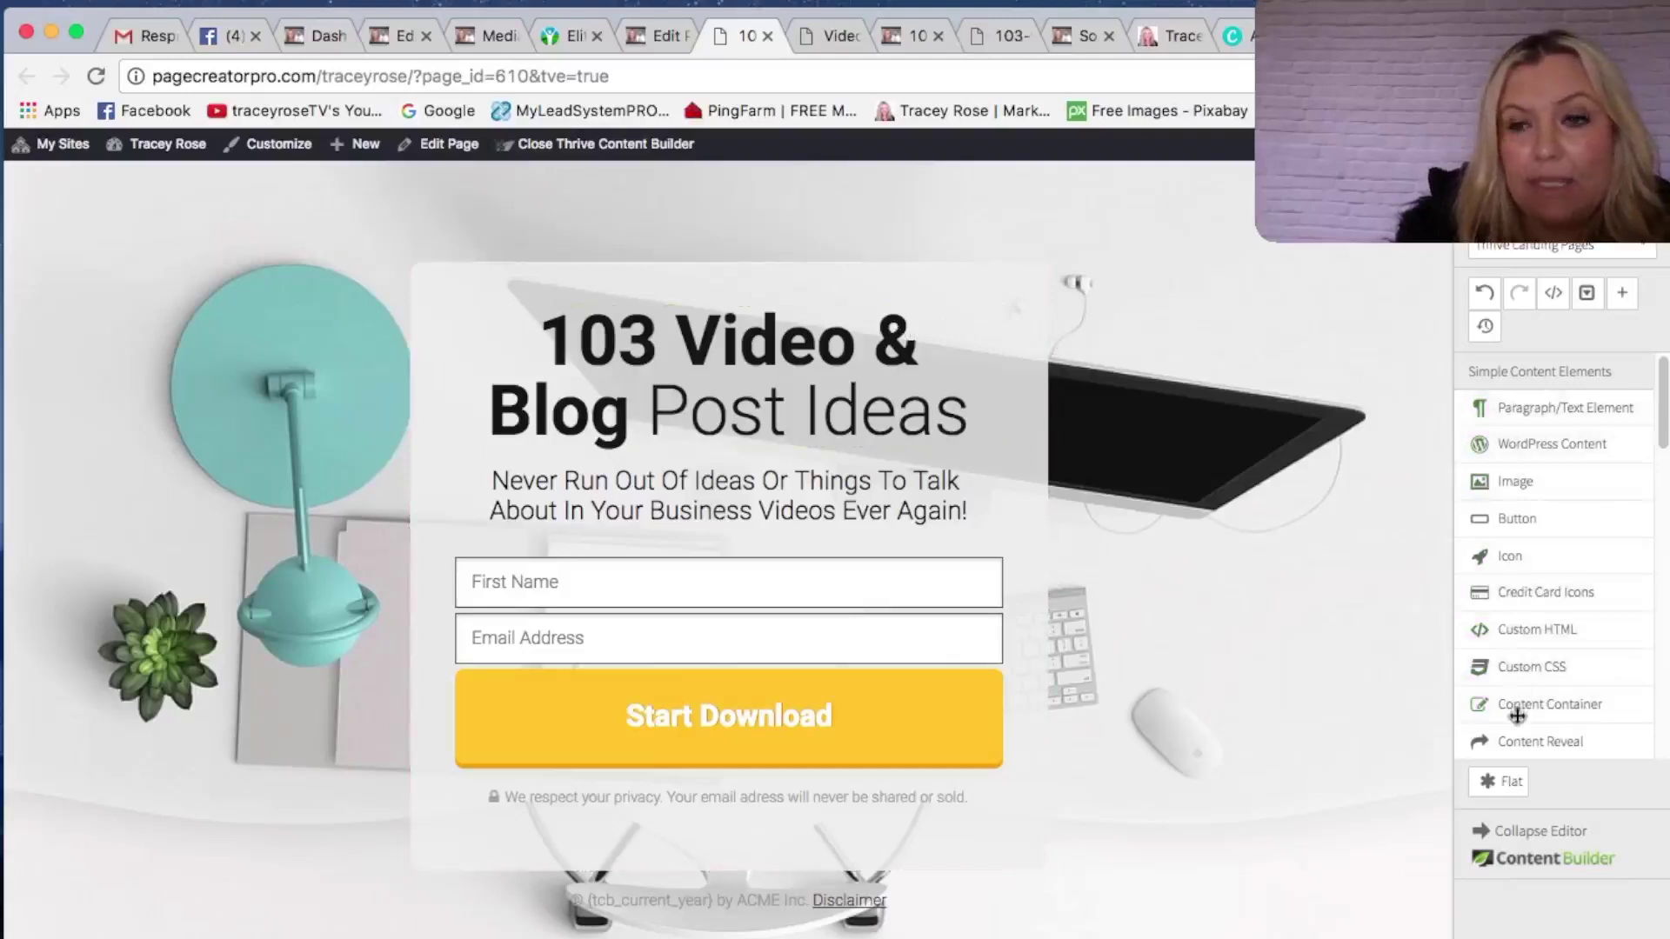
- Add a text block above the headline reading FREE CHEATSHEET in light blue
{"action": "left_click_drag", "start_coordinate": [1522, 417], "coordinate": [731, 309]}
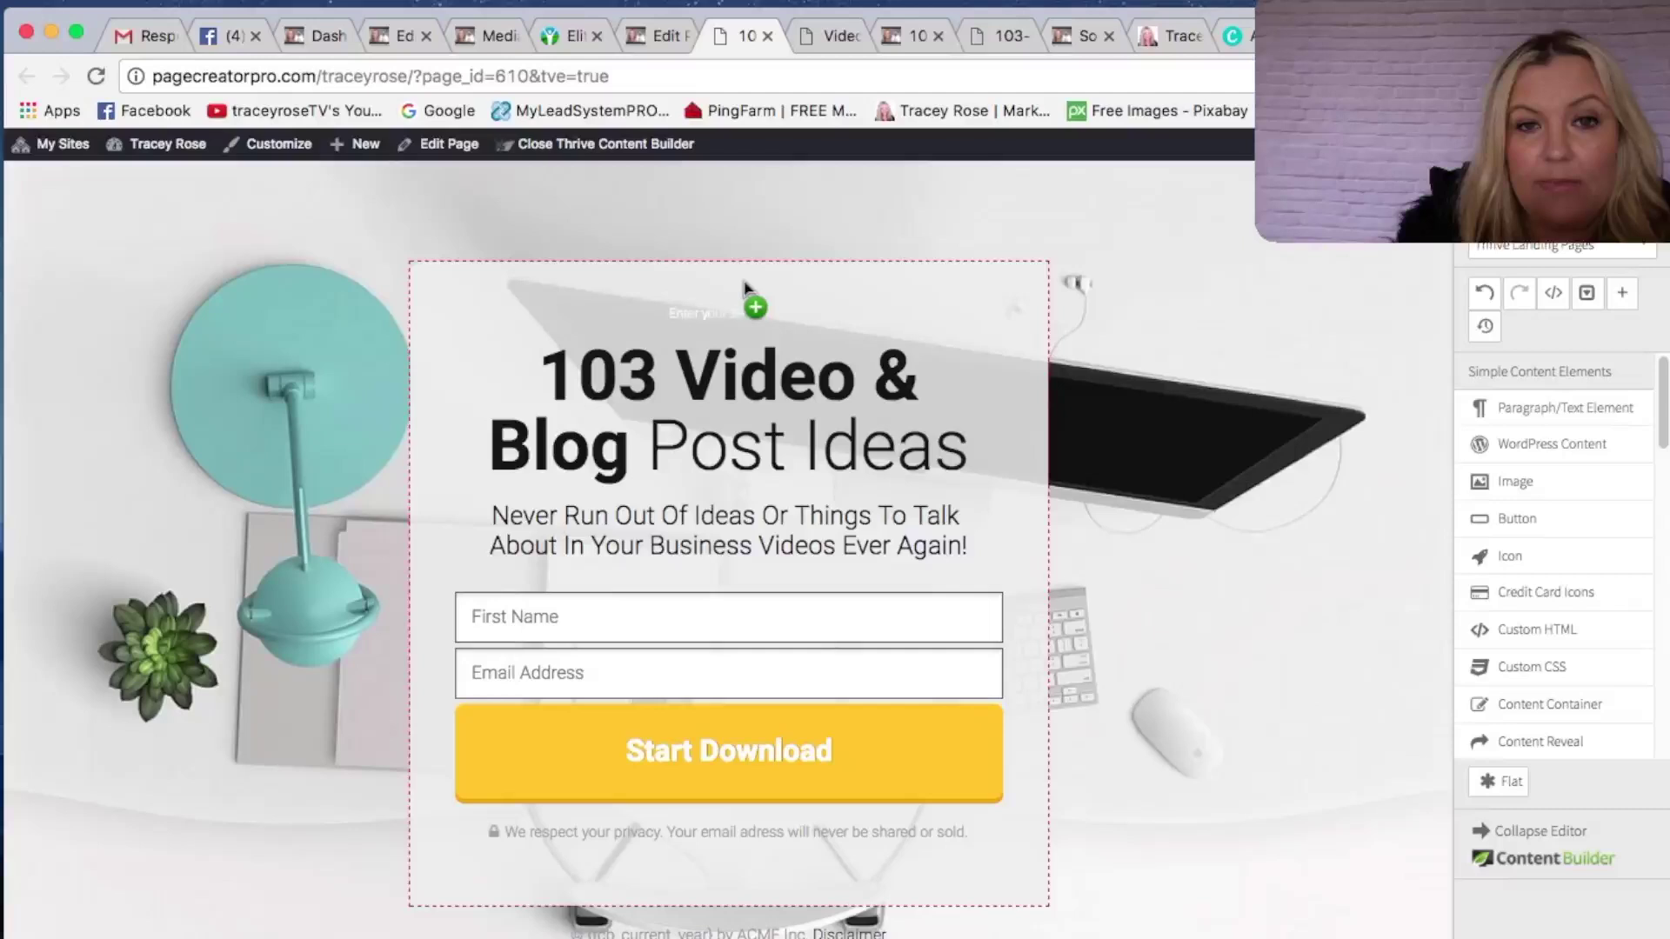
{"action": "left_click", "coordinate": [731, 308]}
{"action": "type", "text": "FREE"}
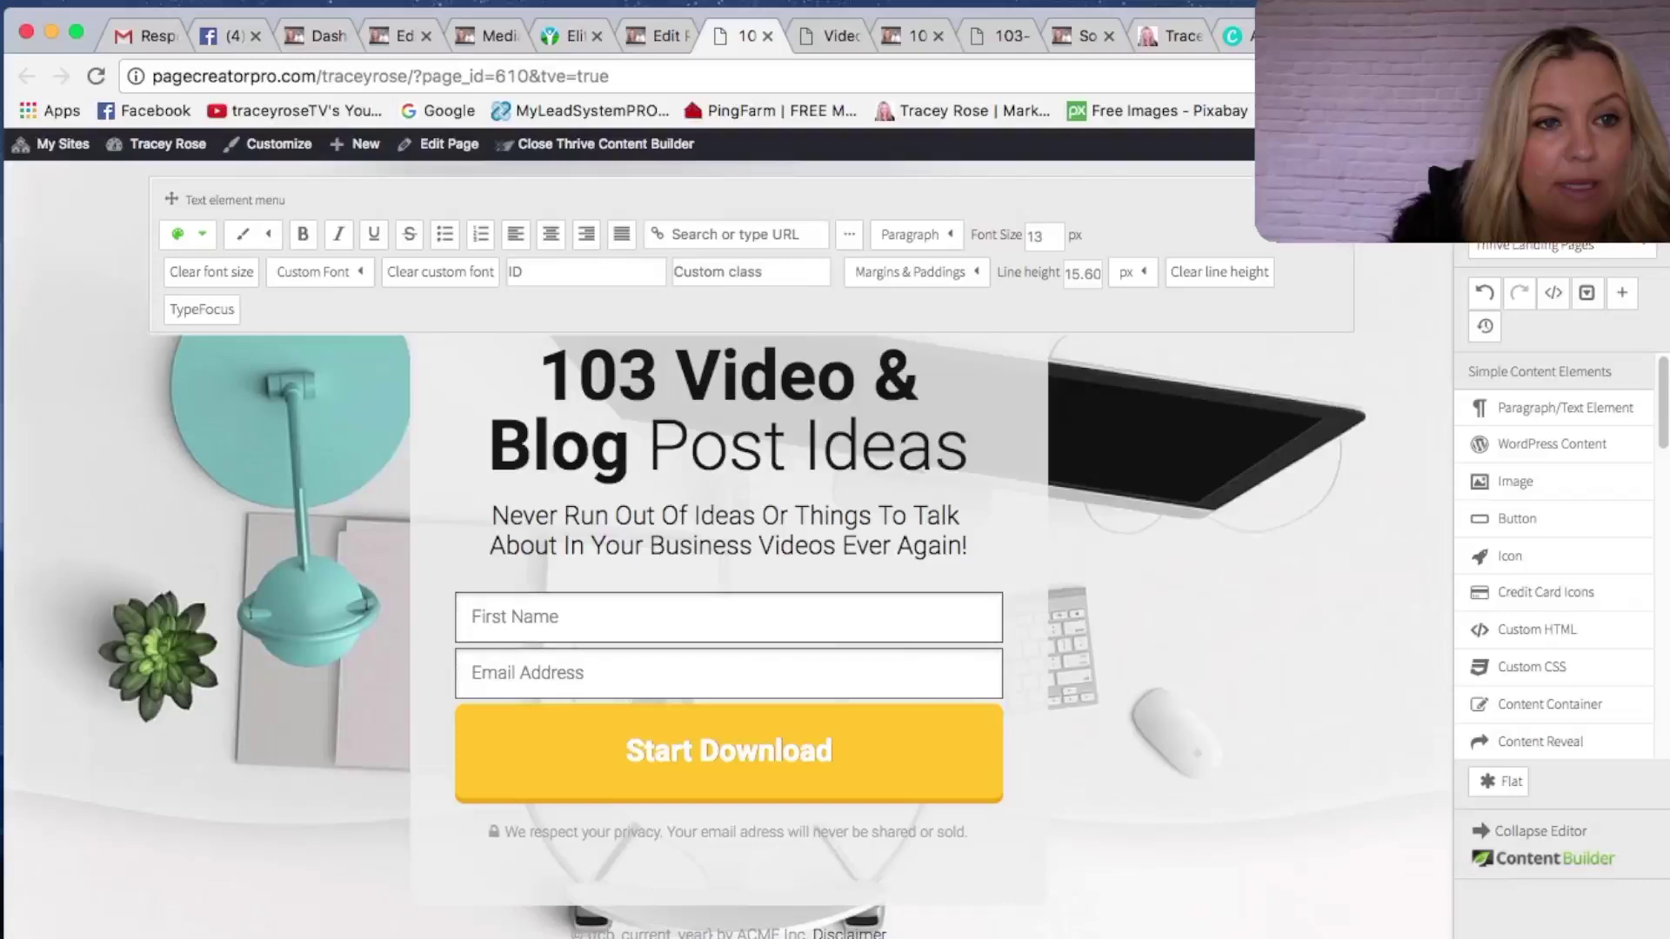
{"action": "left_click", "coordinate": [202, 234]}
{"action": "left_click", "coordinate": [206, 339]}
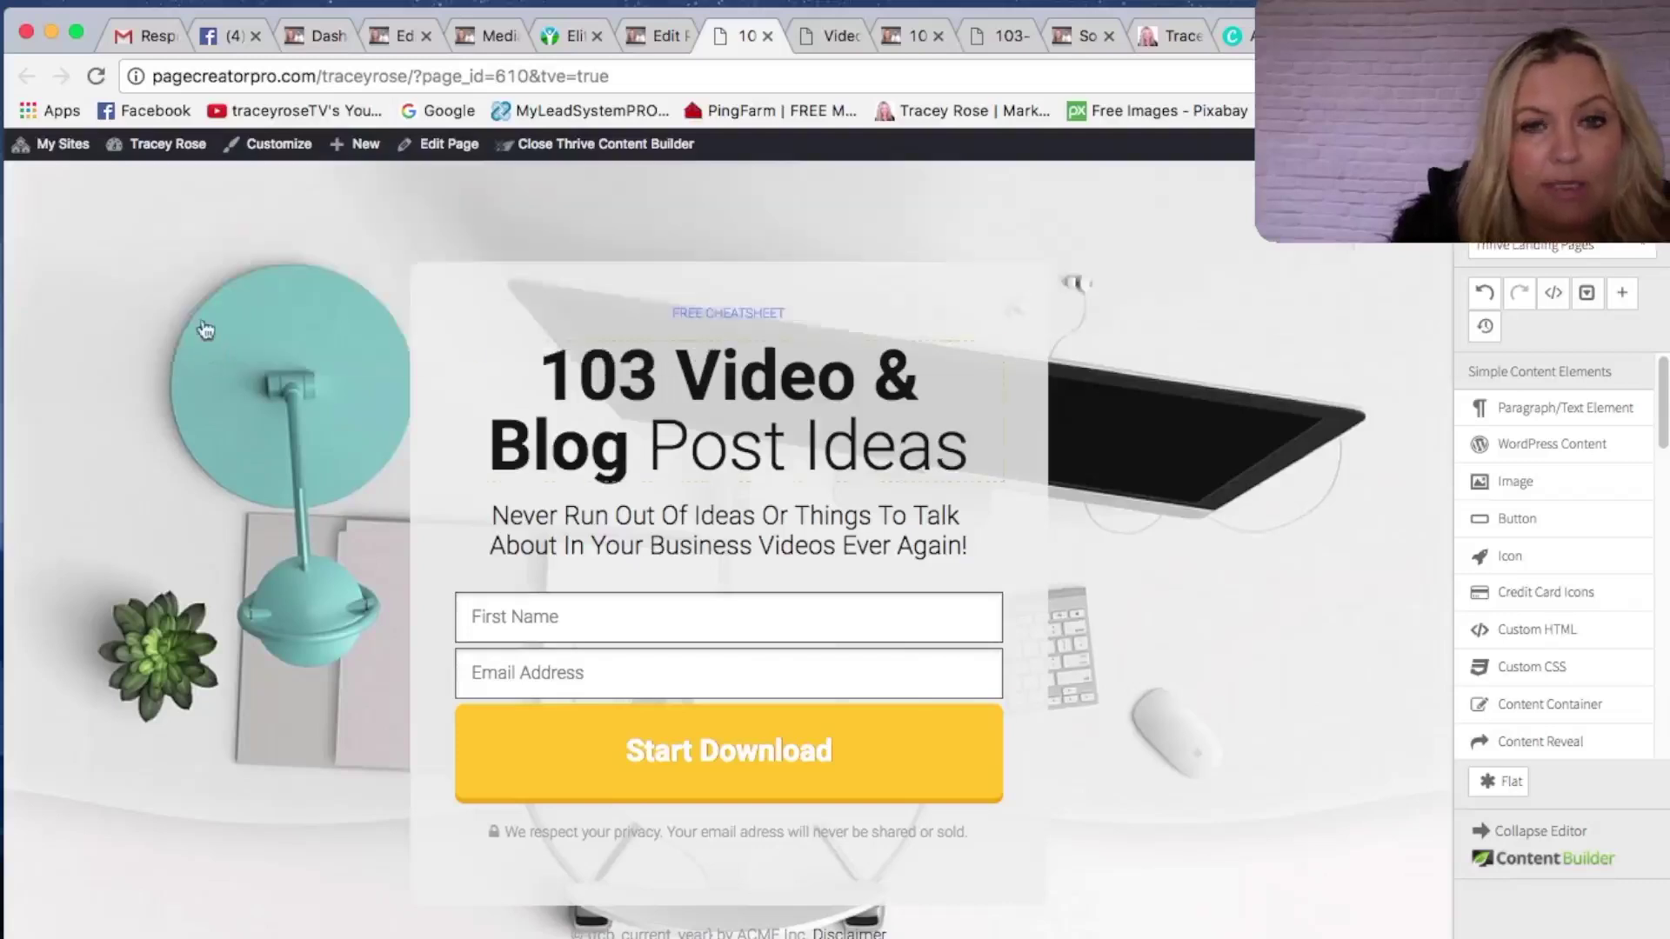
- Format the FREE CHEATSHEET label at 30 px, bold, in teal
{"action": "left_click", "coordinate": [717, 312]}
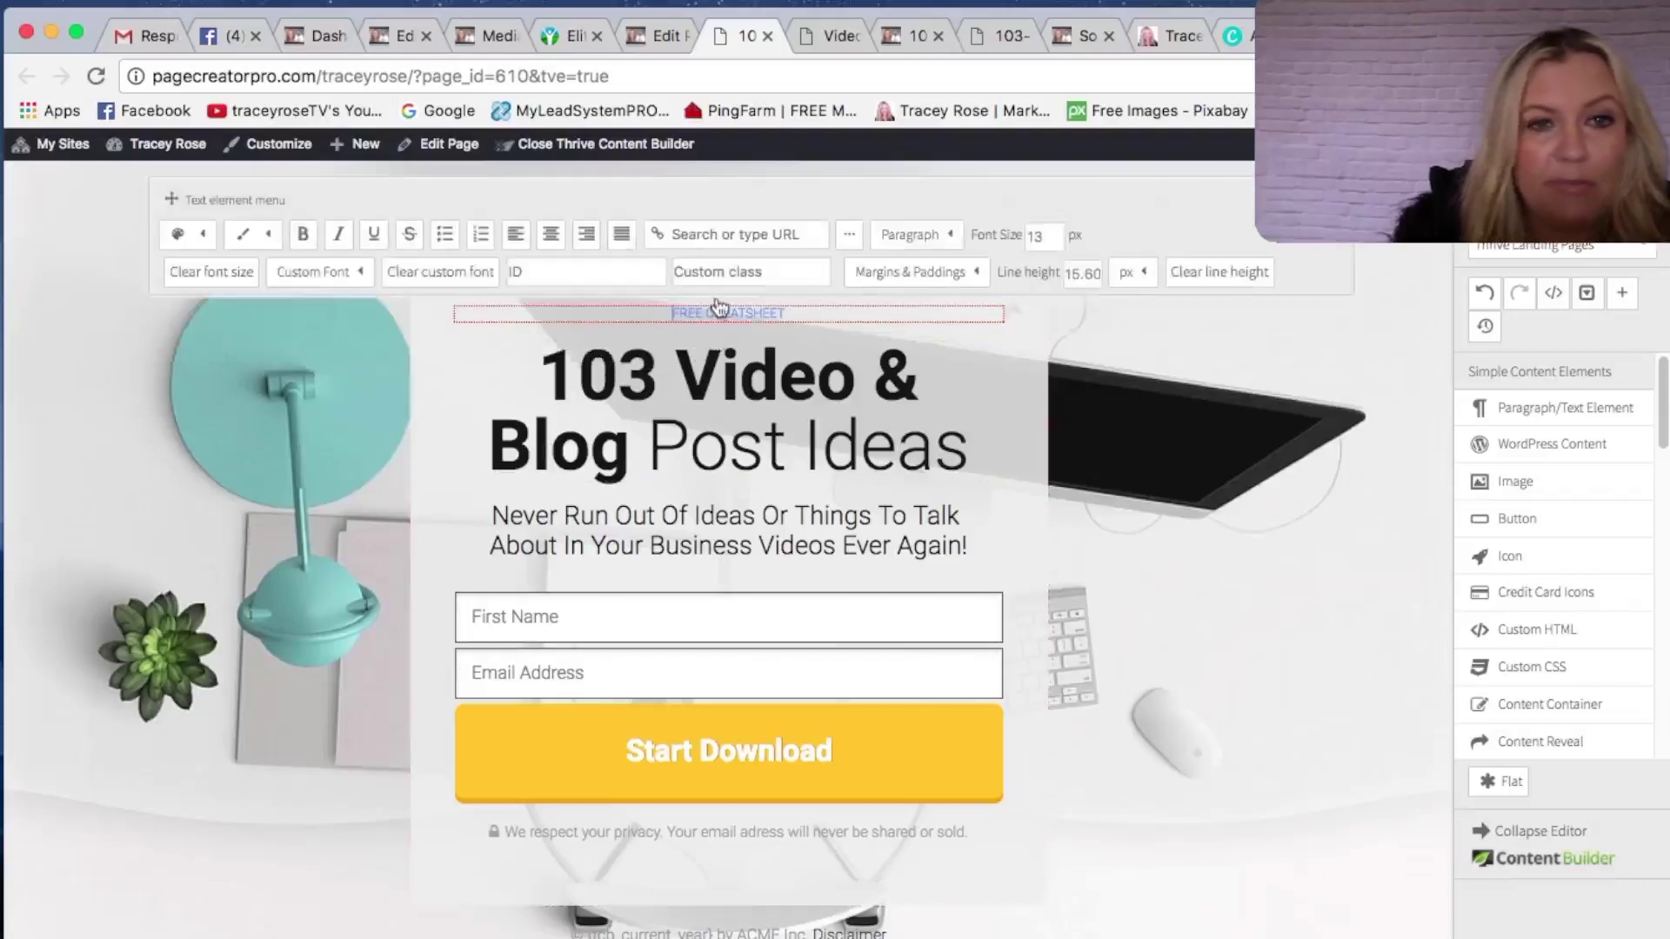
{"action": "double_click", "coordinate": [1041, 237]}
{"action": "type", "text": "30"}
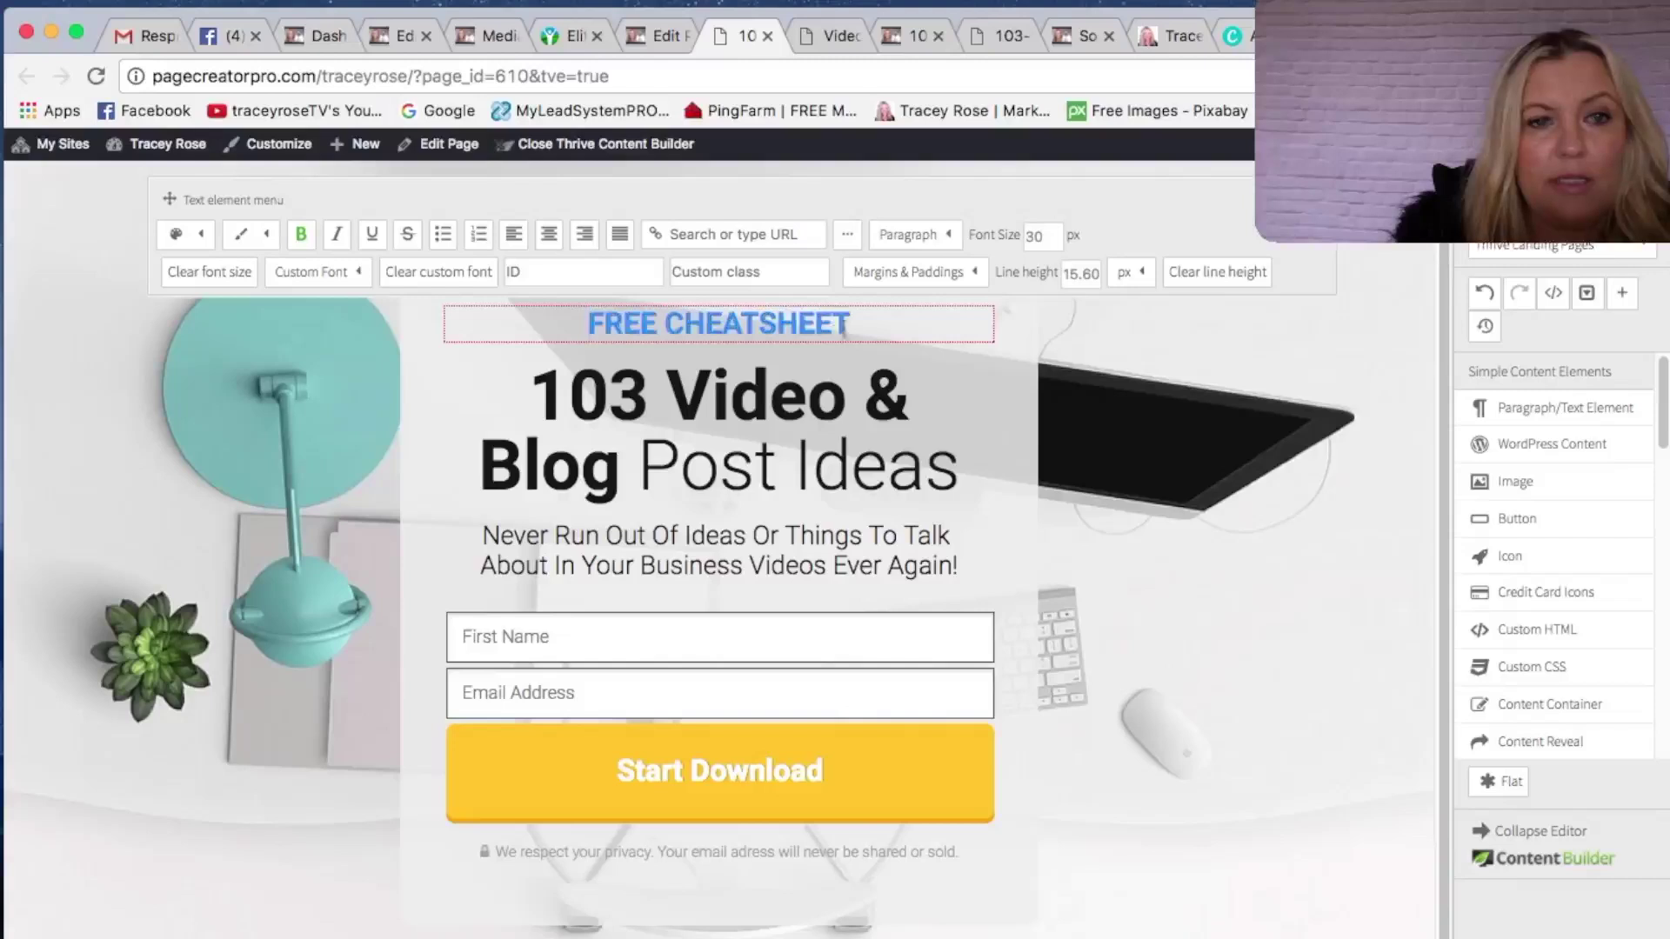
{"action": "left_click", "coordinate": [303, 237]}
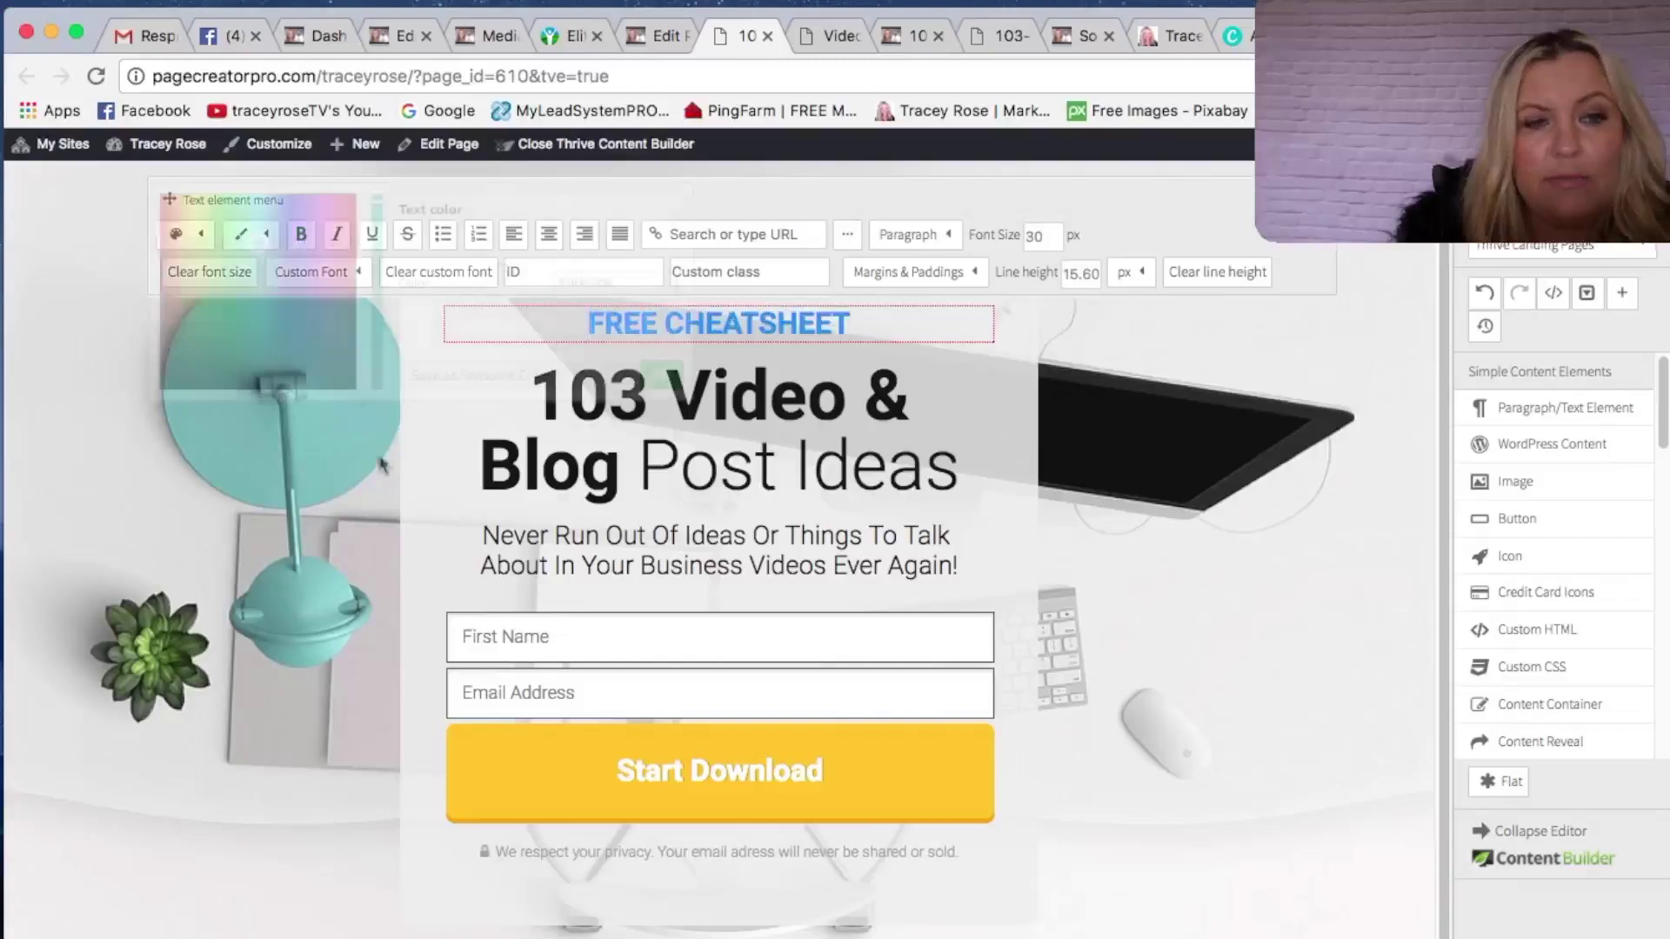
{"action": "left_click", "coordinate": [176, 234]}
{"action": "left_click", "coordinate": [662, 375]}
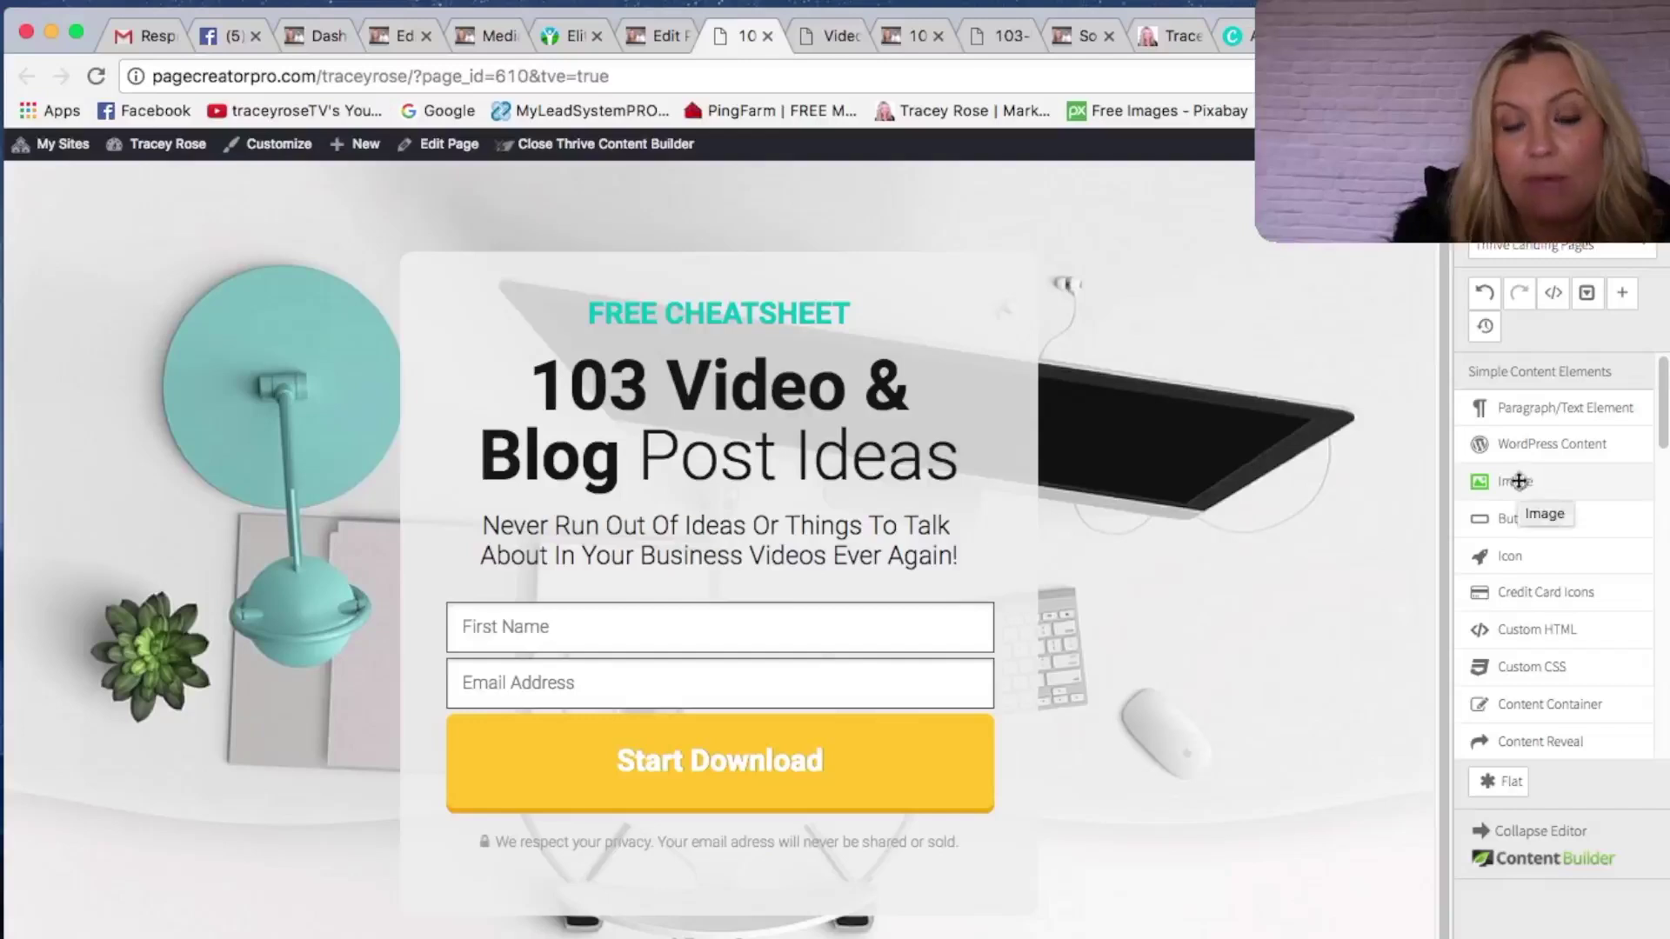
- Insert the laptop photo from the media library, widen it to about 365 px, and move it below the headline
{"action": "left_click_drag", "start_coordinate": [1518, 481], "coordinate": [1198, 454]}
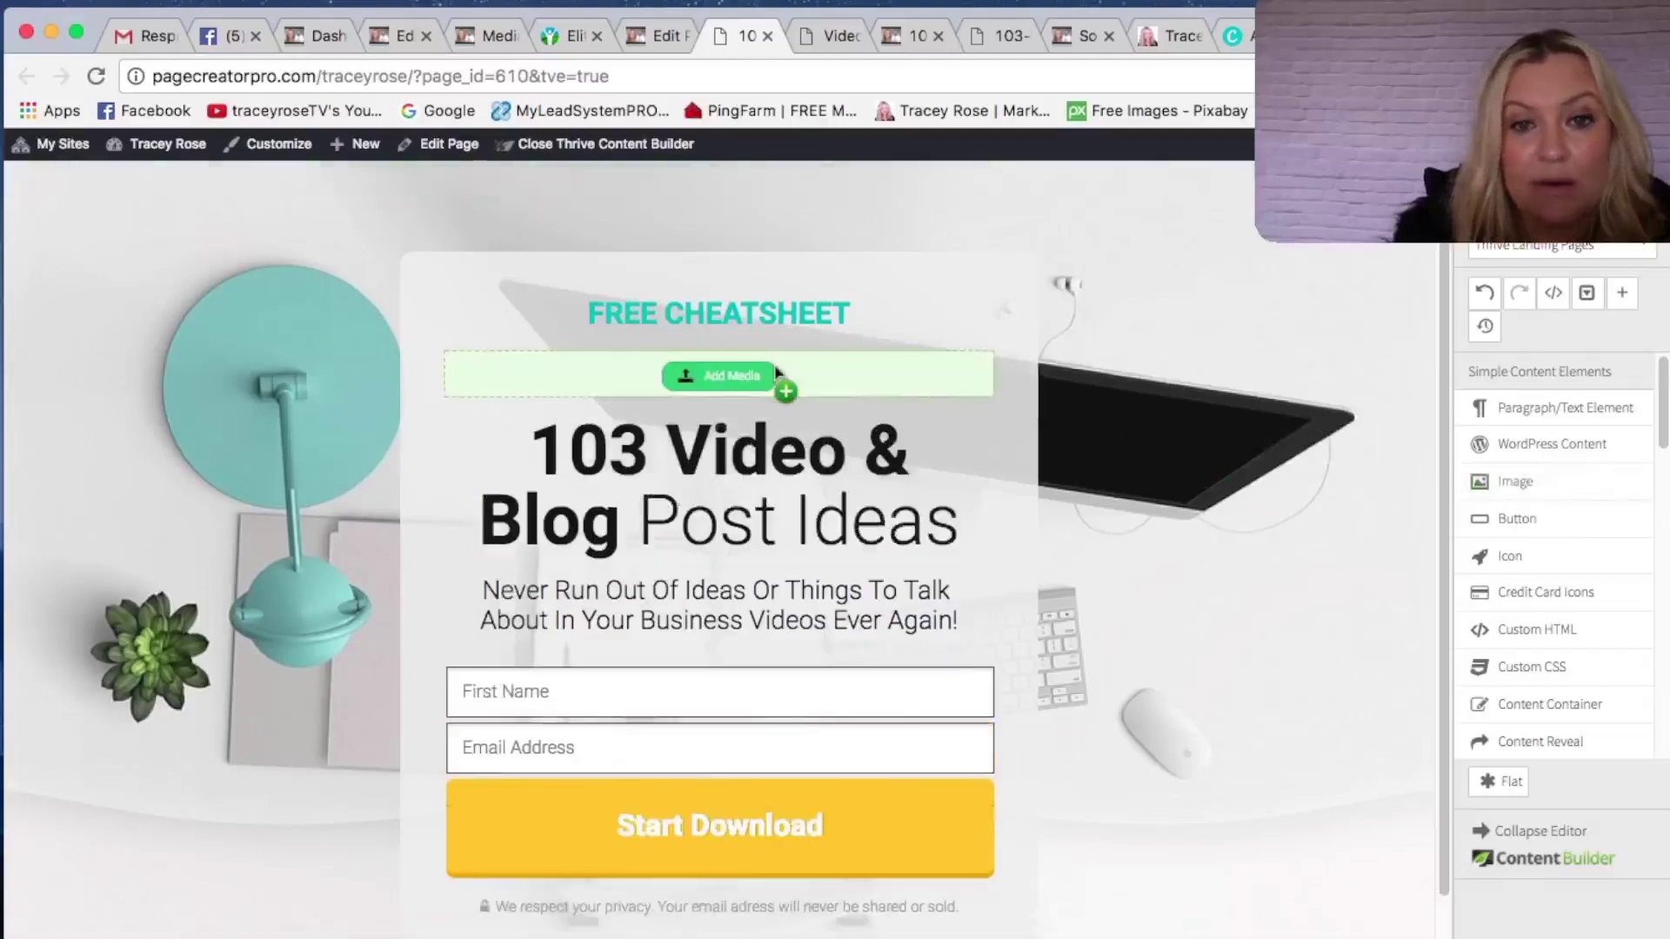
{"action": "left_click", "coordinate": [696, 376]}
{"action": "left_click", "coordinate": [729, 532]}
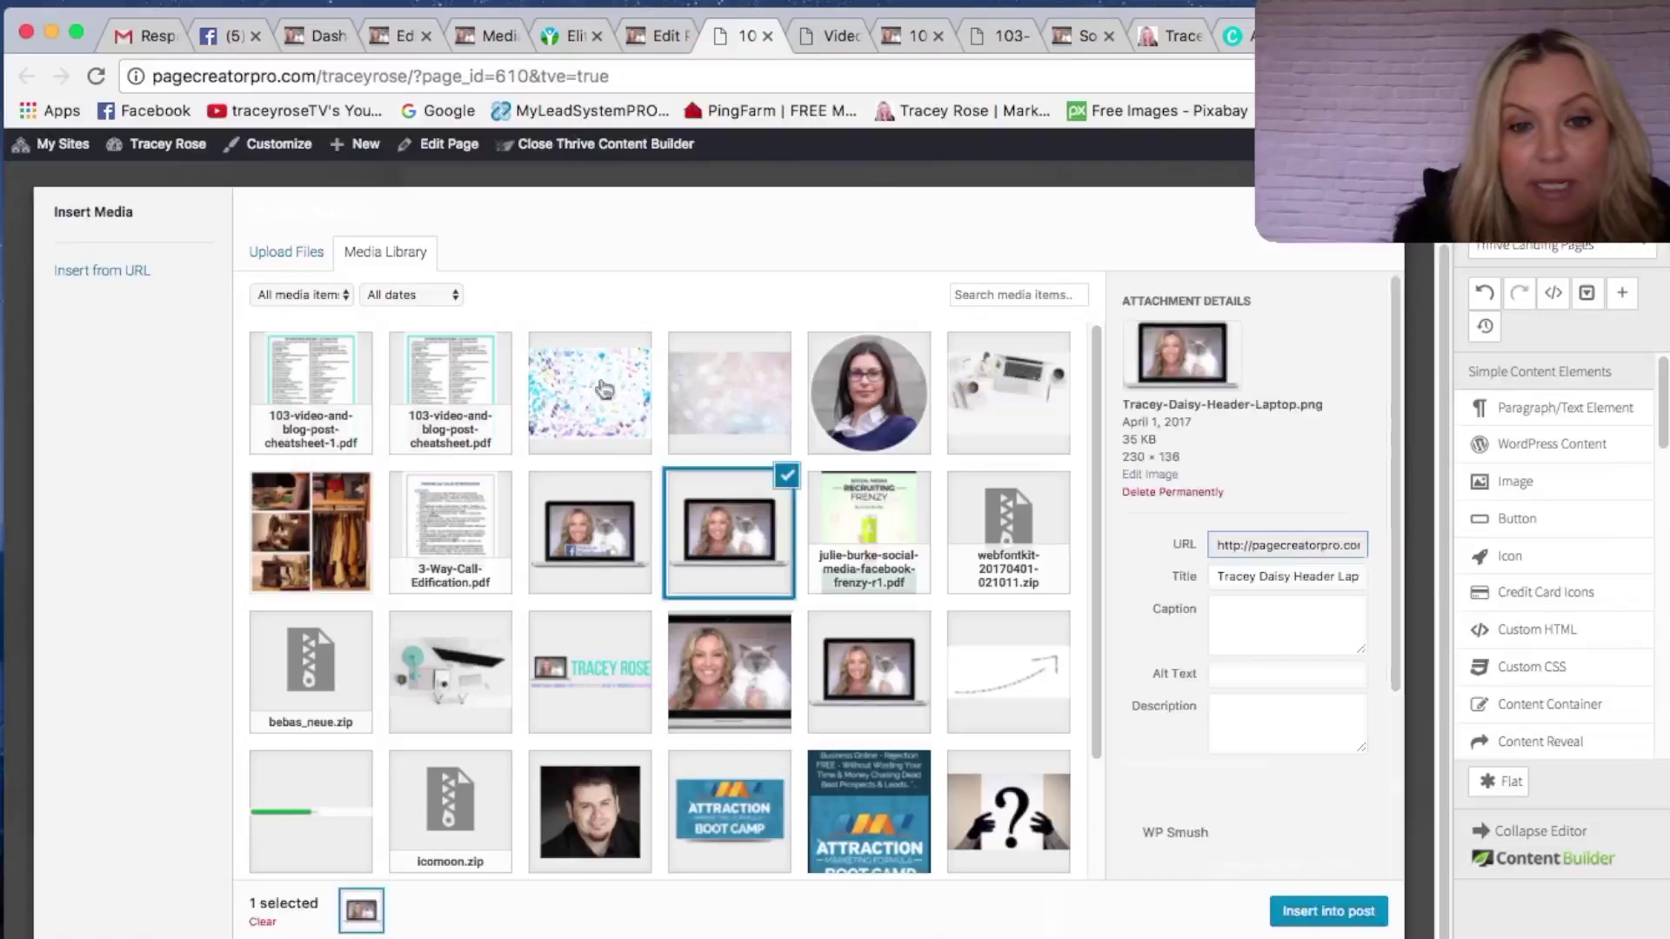
{"action": "left_click", "coordinate": [1328, 910]}
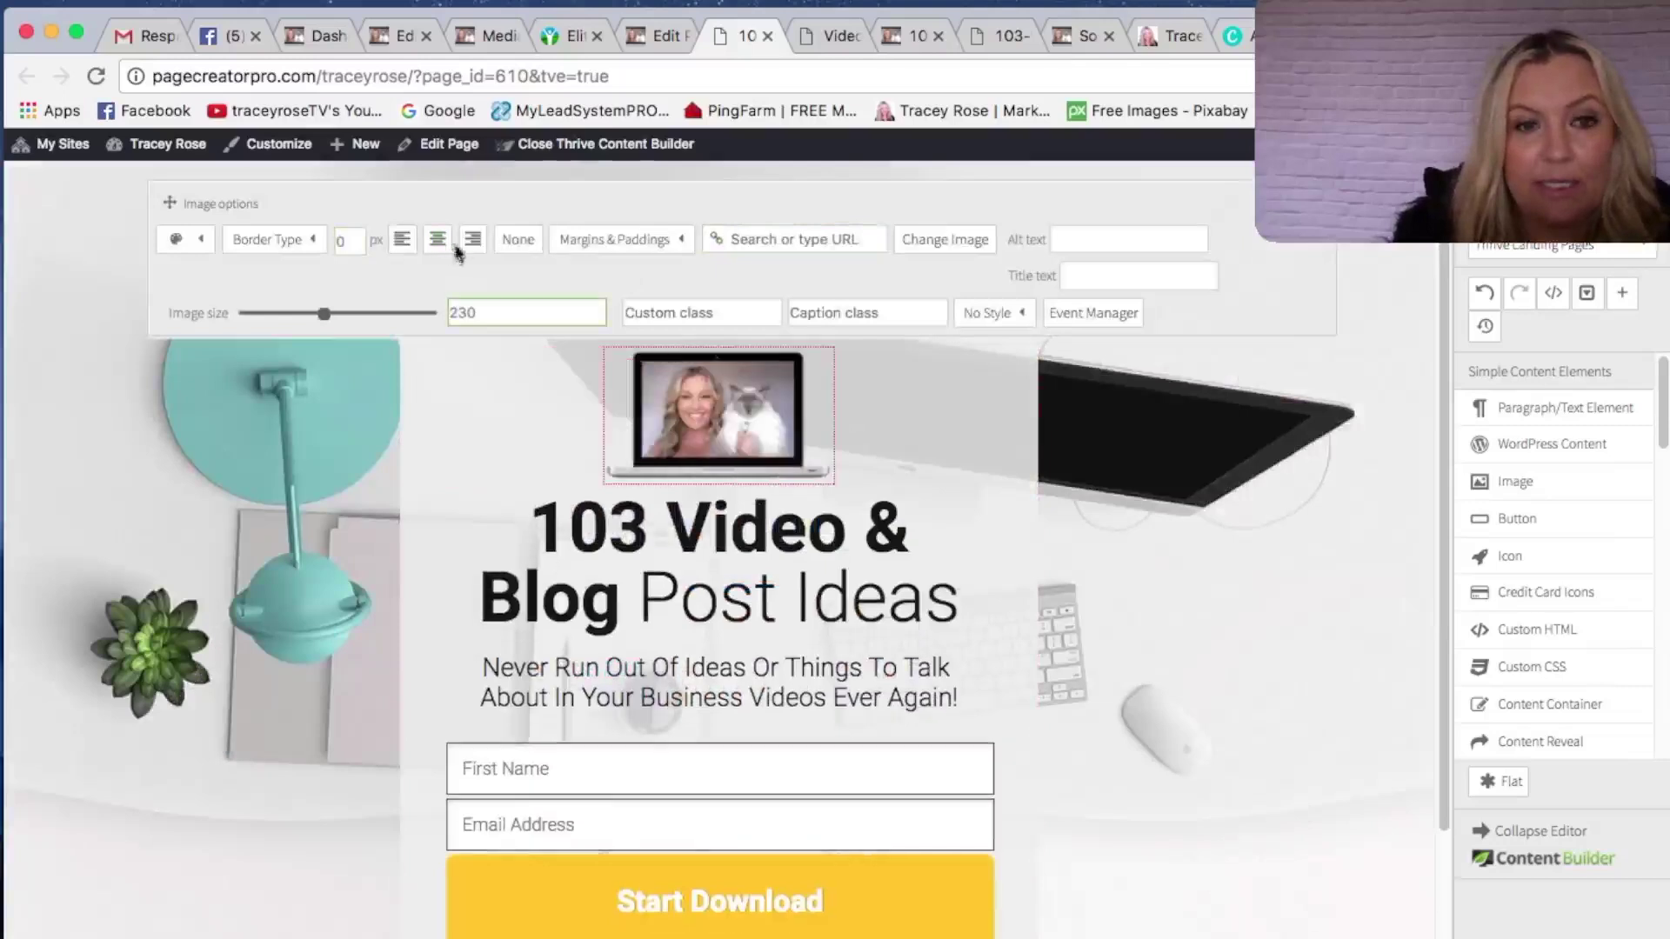
{"action": "left_click_drag", "start_coordinate": [324, 313], "coordinate": [372, 313]}
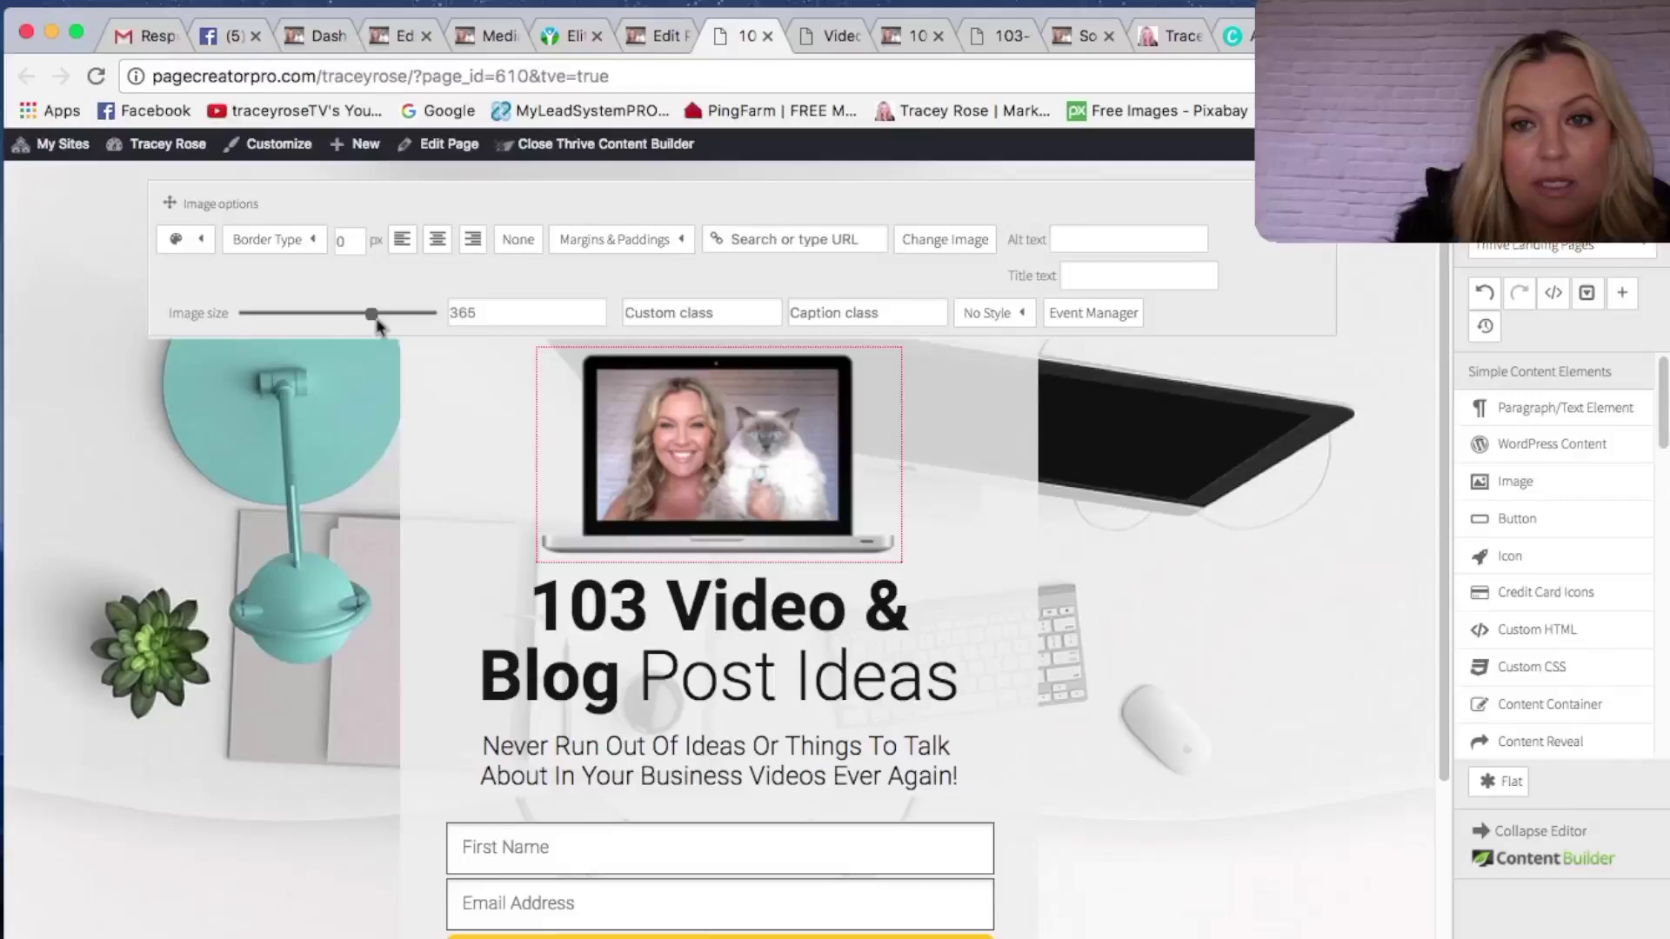
{"action": "left_click", "coordinate": [376, 325]}
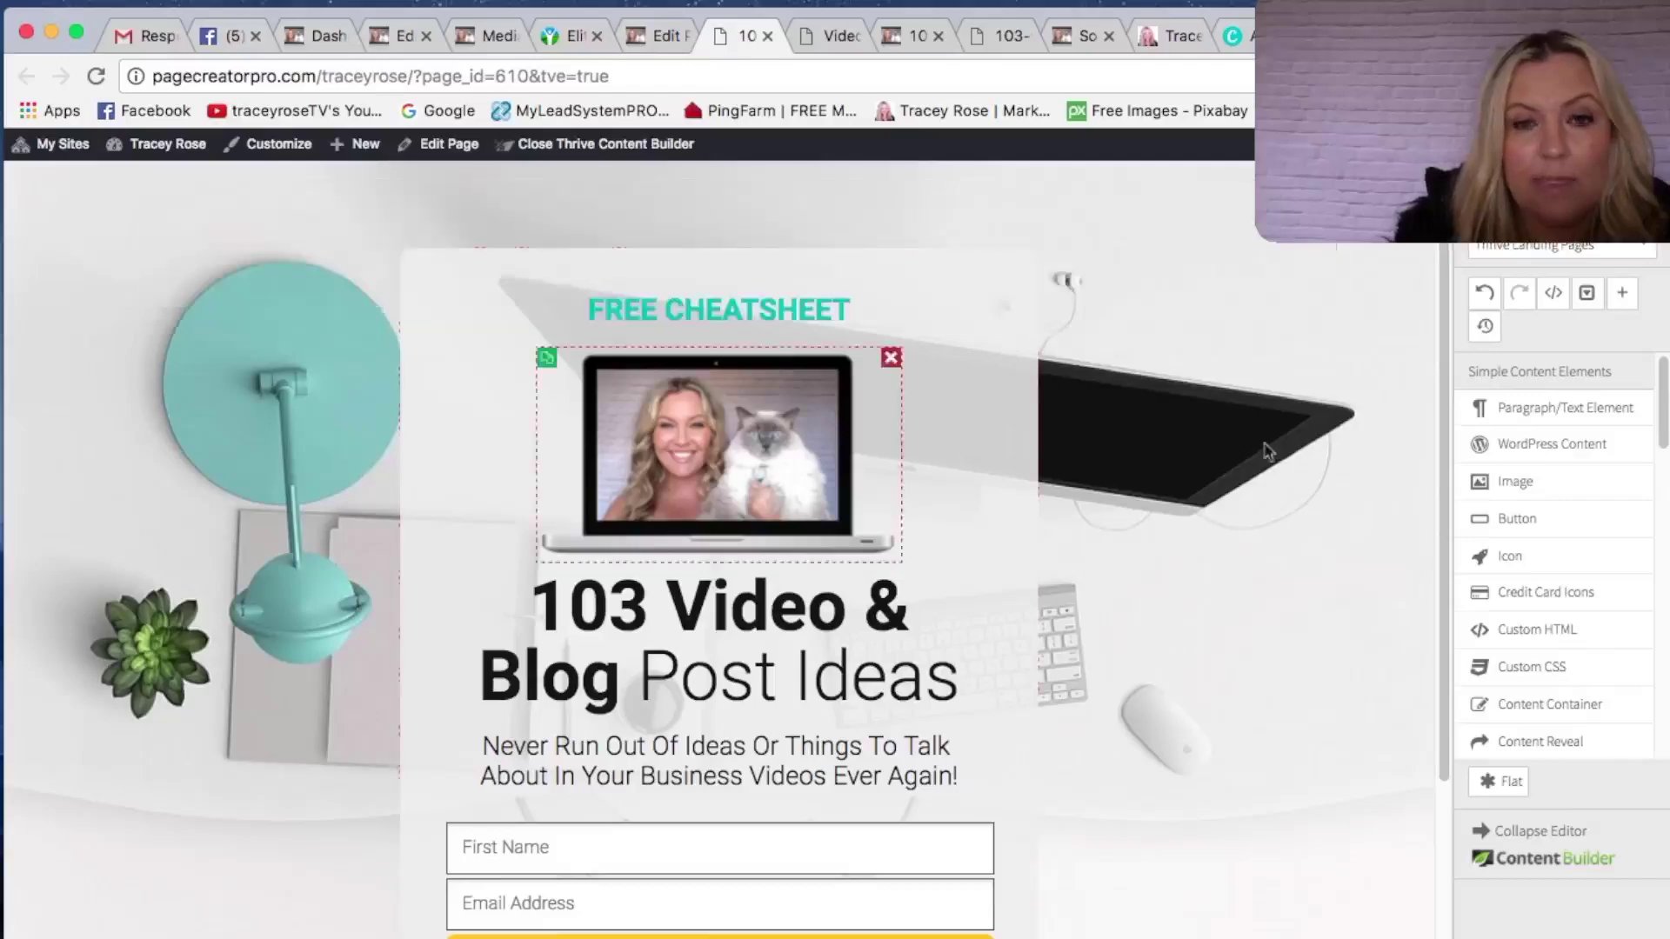
{"action": "left_click", "coordinate": [787, 312]}
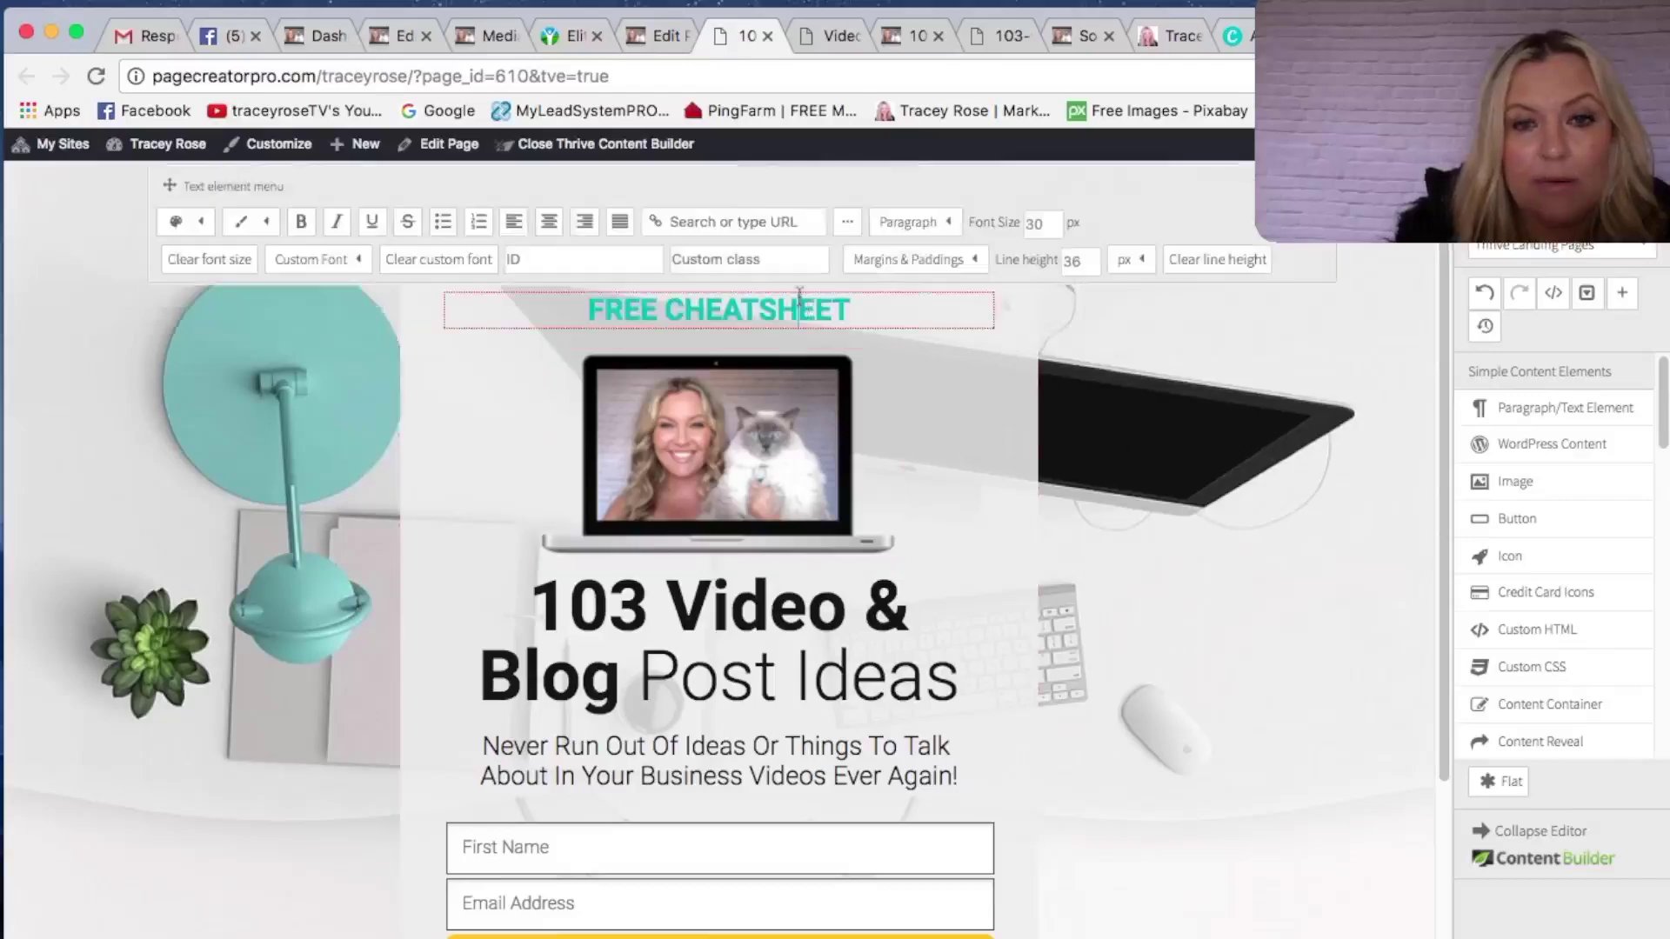
{"action": "left_click_drag", "start_coordinate": [775, 300], "coordinate": [793, 452]}
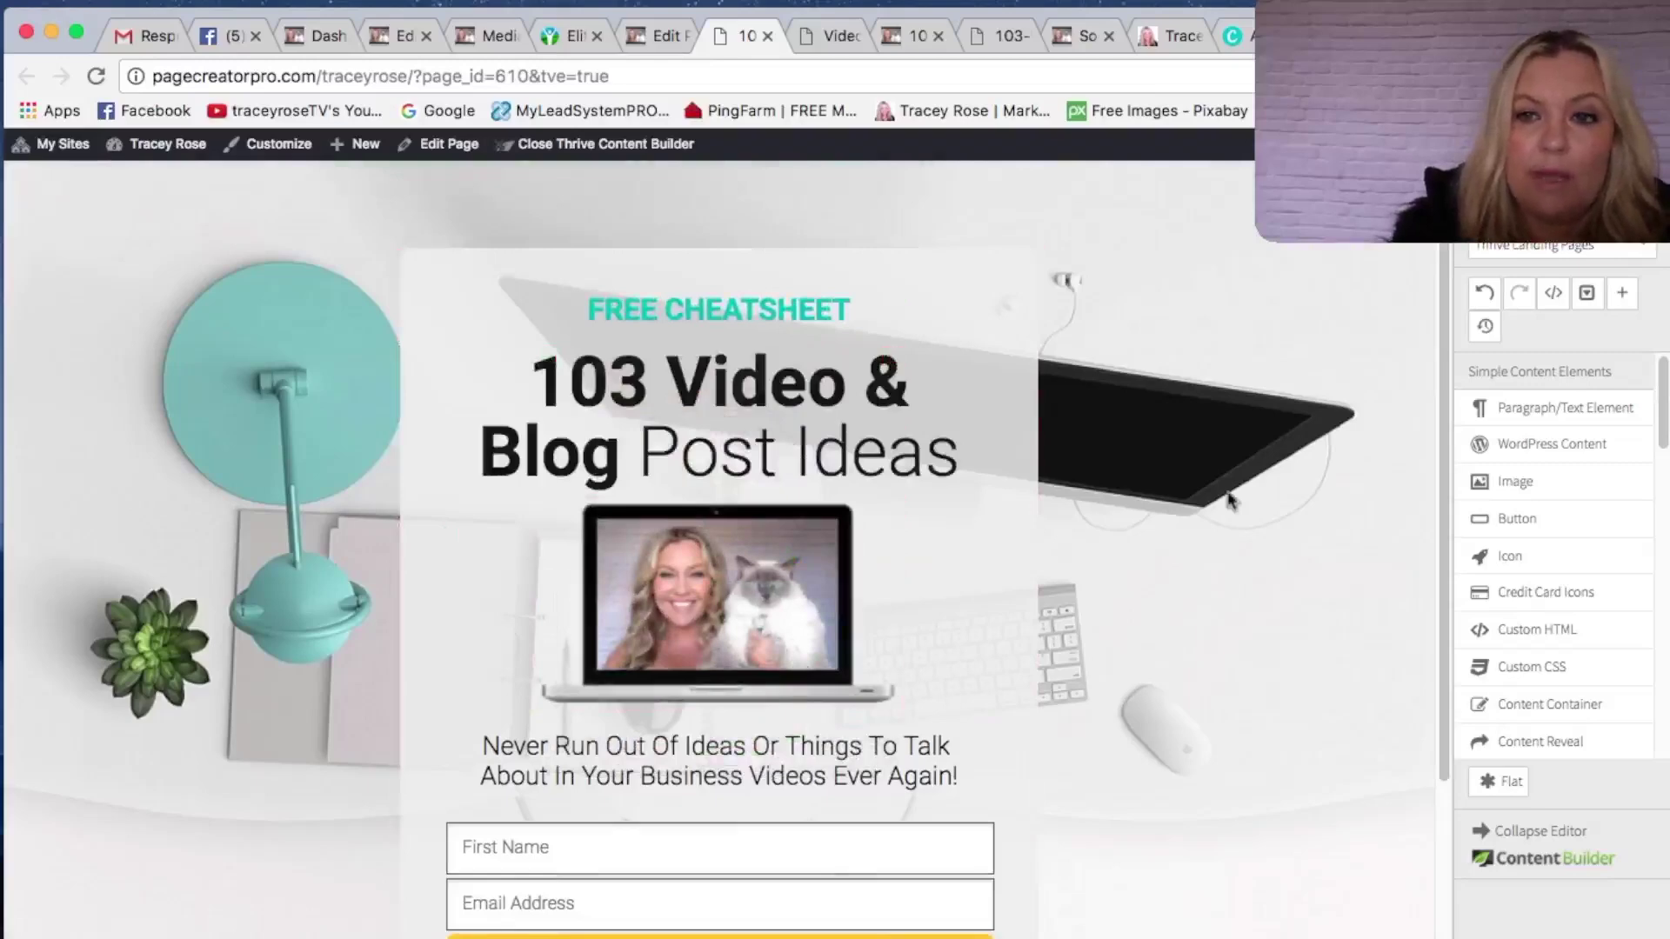
- Scroll through the page and try resizing the central content box in its settings
{"action": "scroll", "coordinate": [822, 859], "scroll_direction": "down", "scroll_amount": 2}
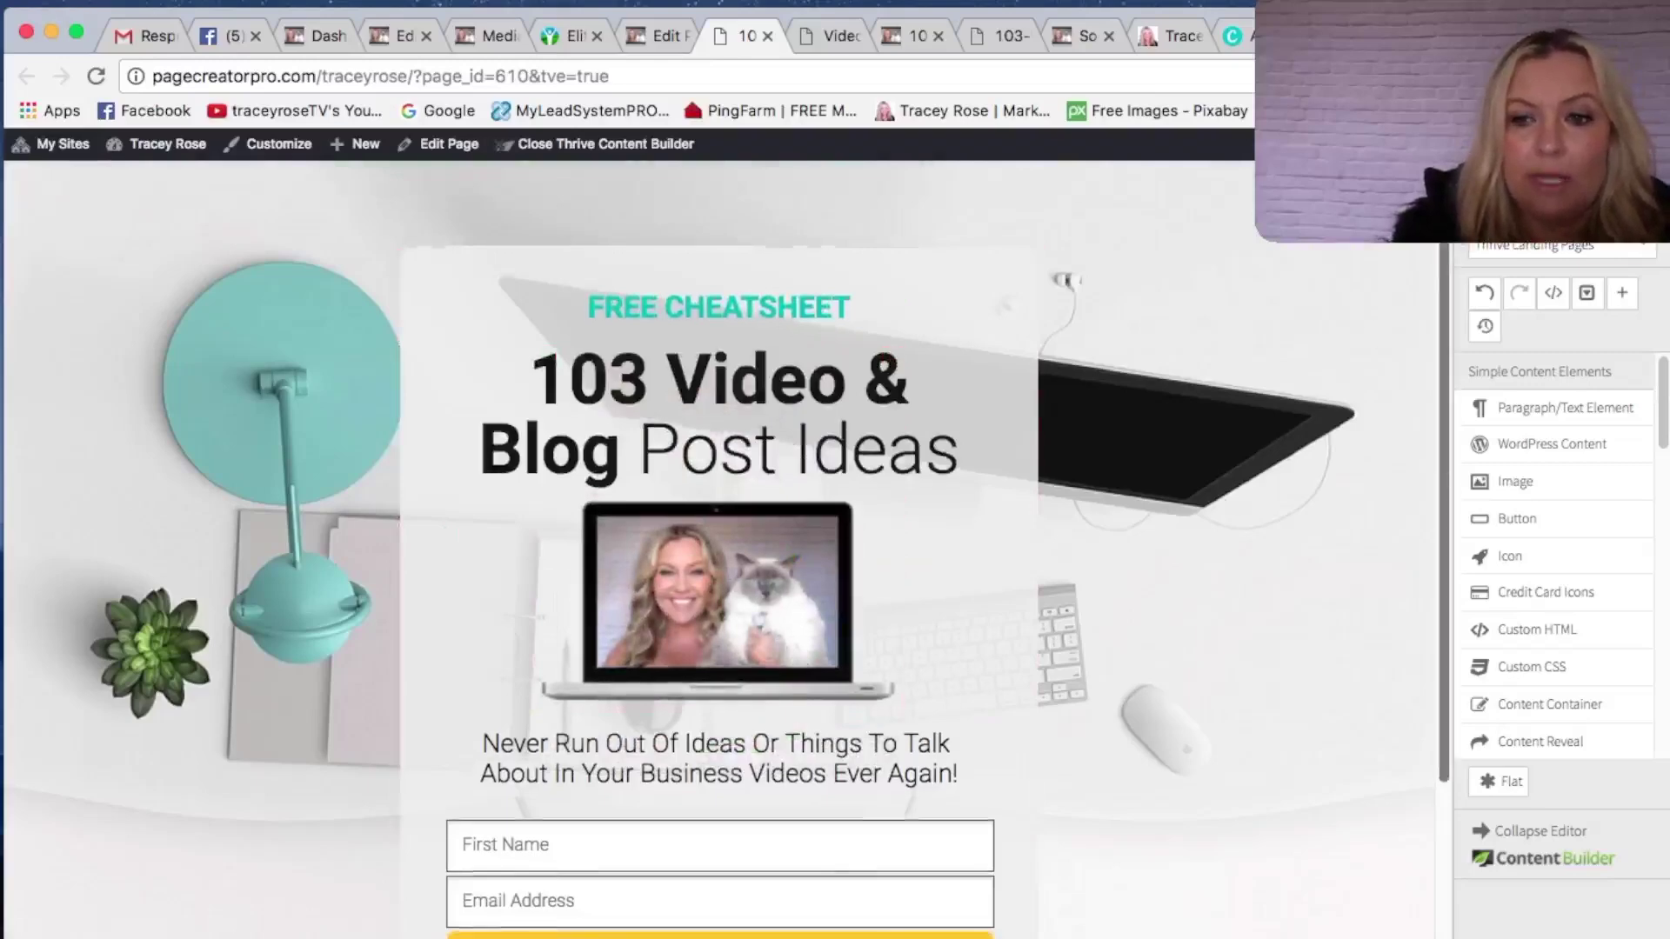
{"action": "scroll", "coordinate": [823, 859], "scroll_direction": "down", "scroll_amount": 1}
{"action": "scroll", "coordinate": [1449, 287], "scroll_direction": "up", "scroll_amount": 2}
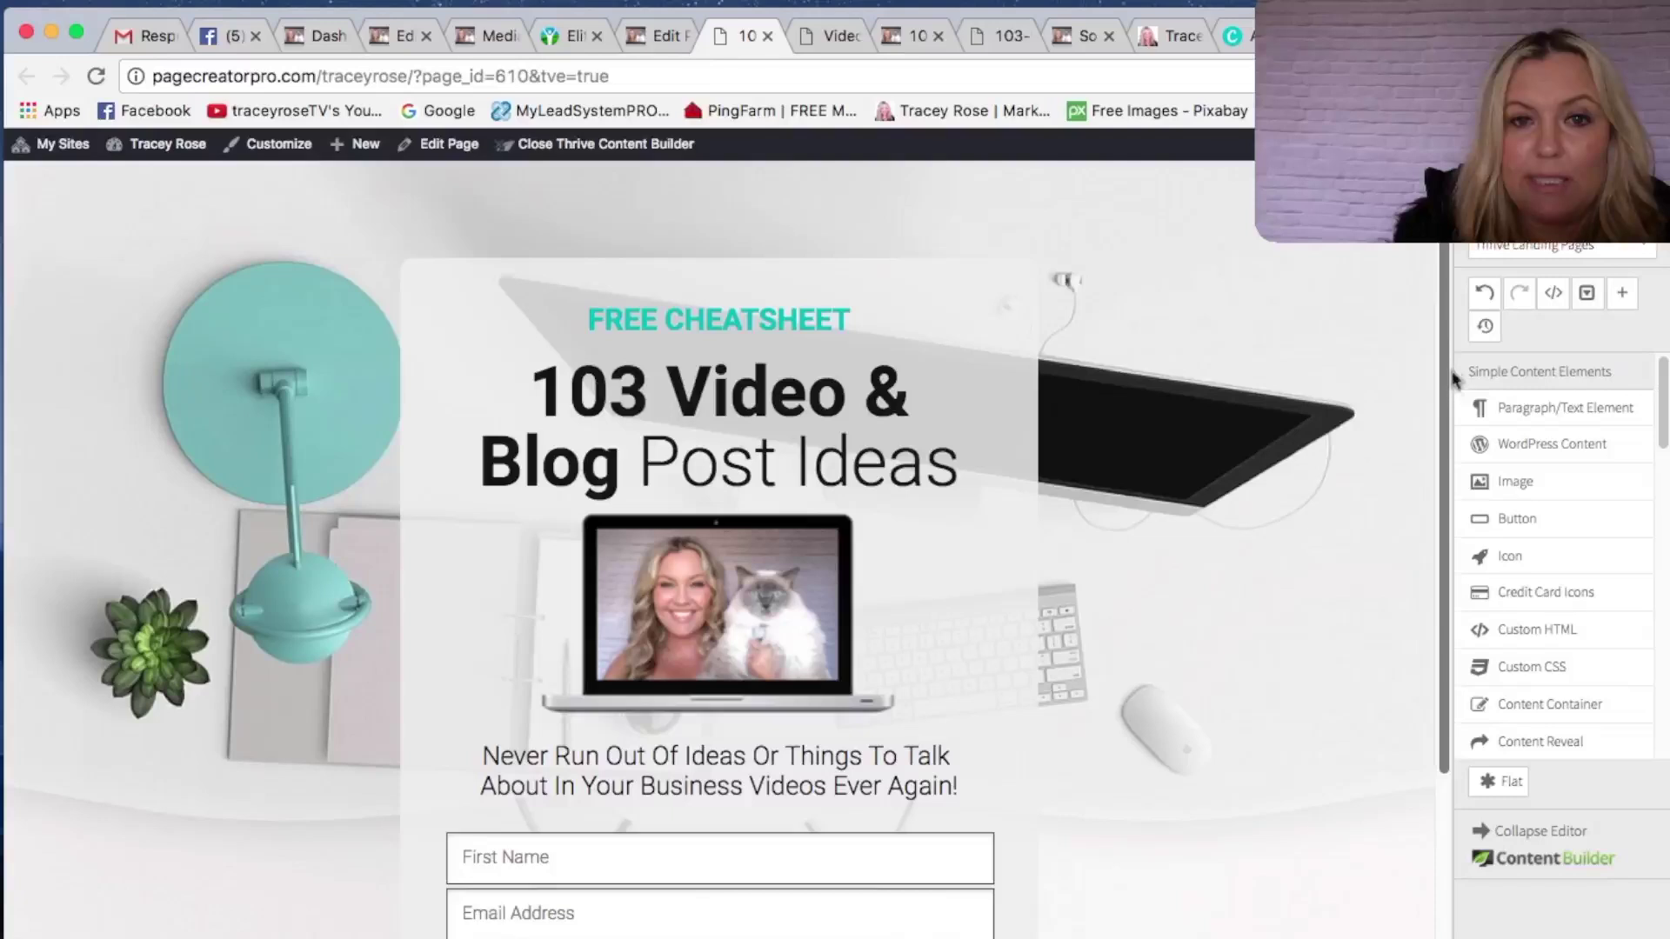
{"action": "scroll", "coordinate": [1451, 411], "scroll_direction": "down", "scroll_amount": 3}
{"action": "scroll", "coordinate": [1444, 388], "scroll_direction": "up", "scroll_amount": 4}
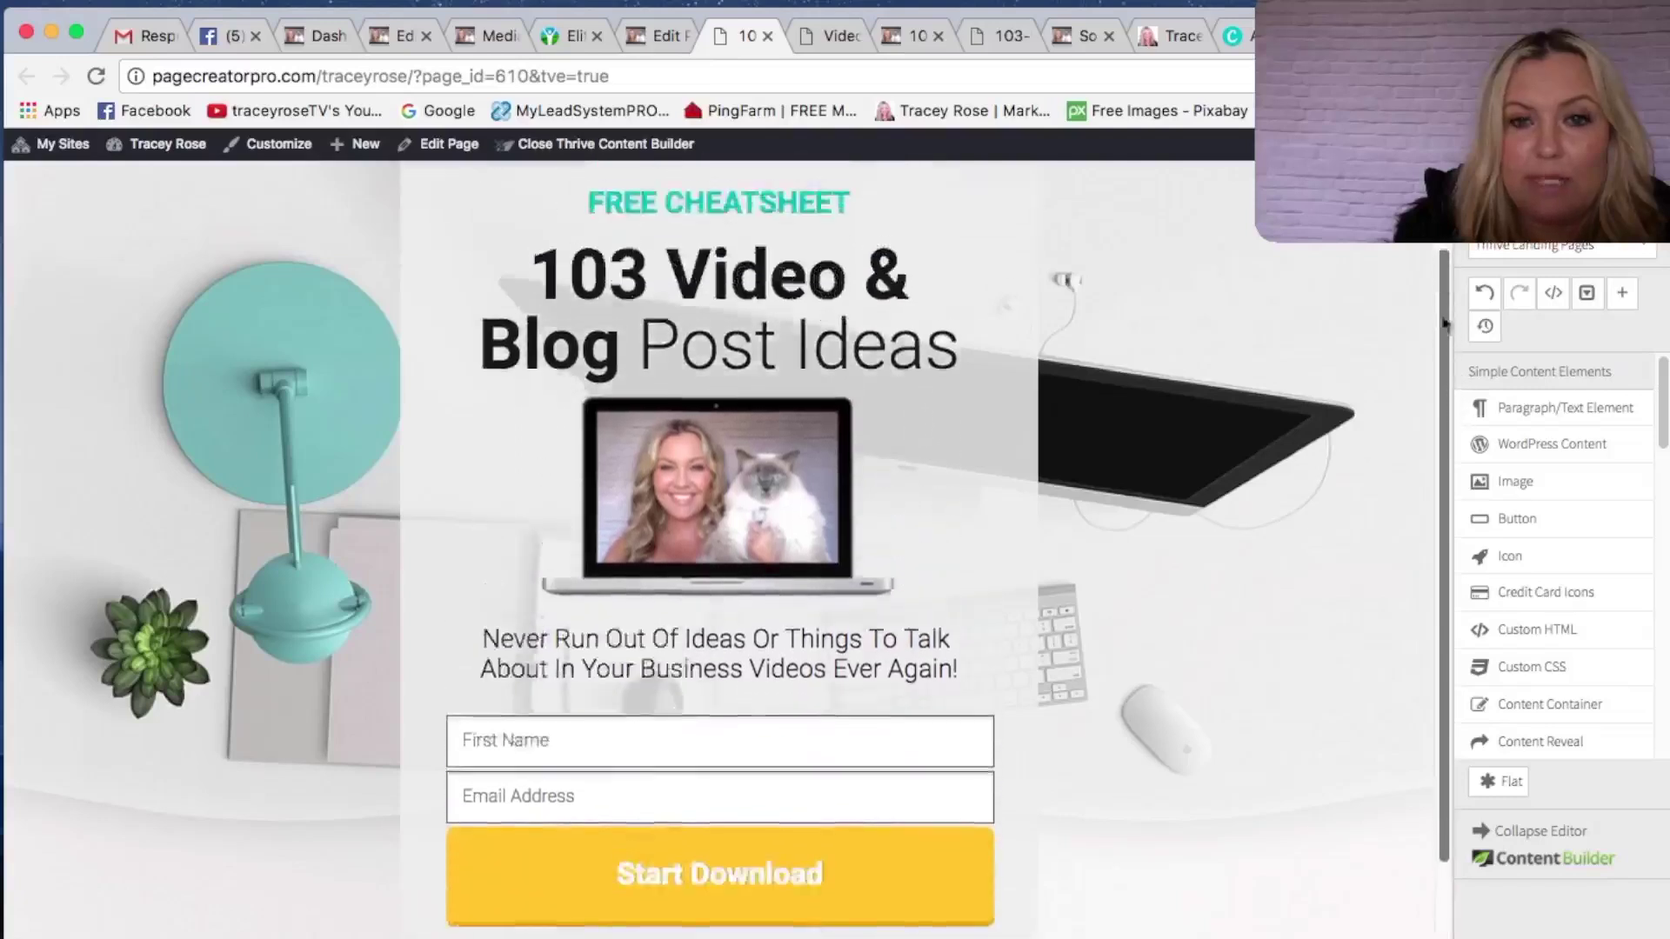
{"action": "scroll", "coordinate": [1444, 388], "scroll_direction": "down", "scroll_amount": 4}
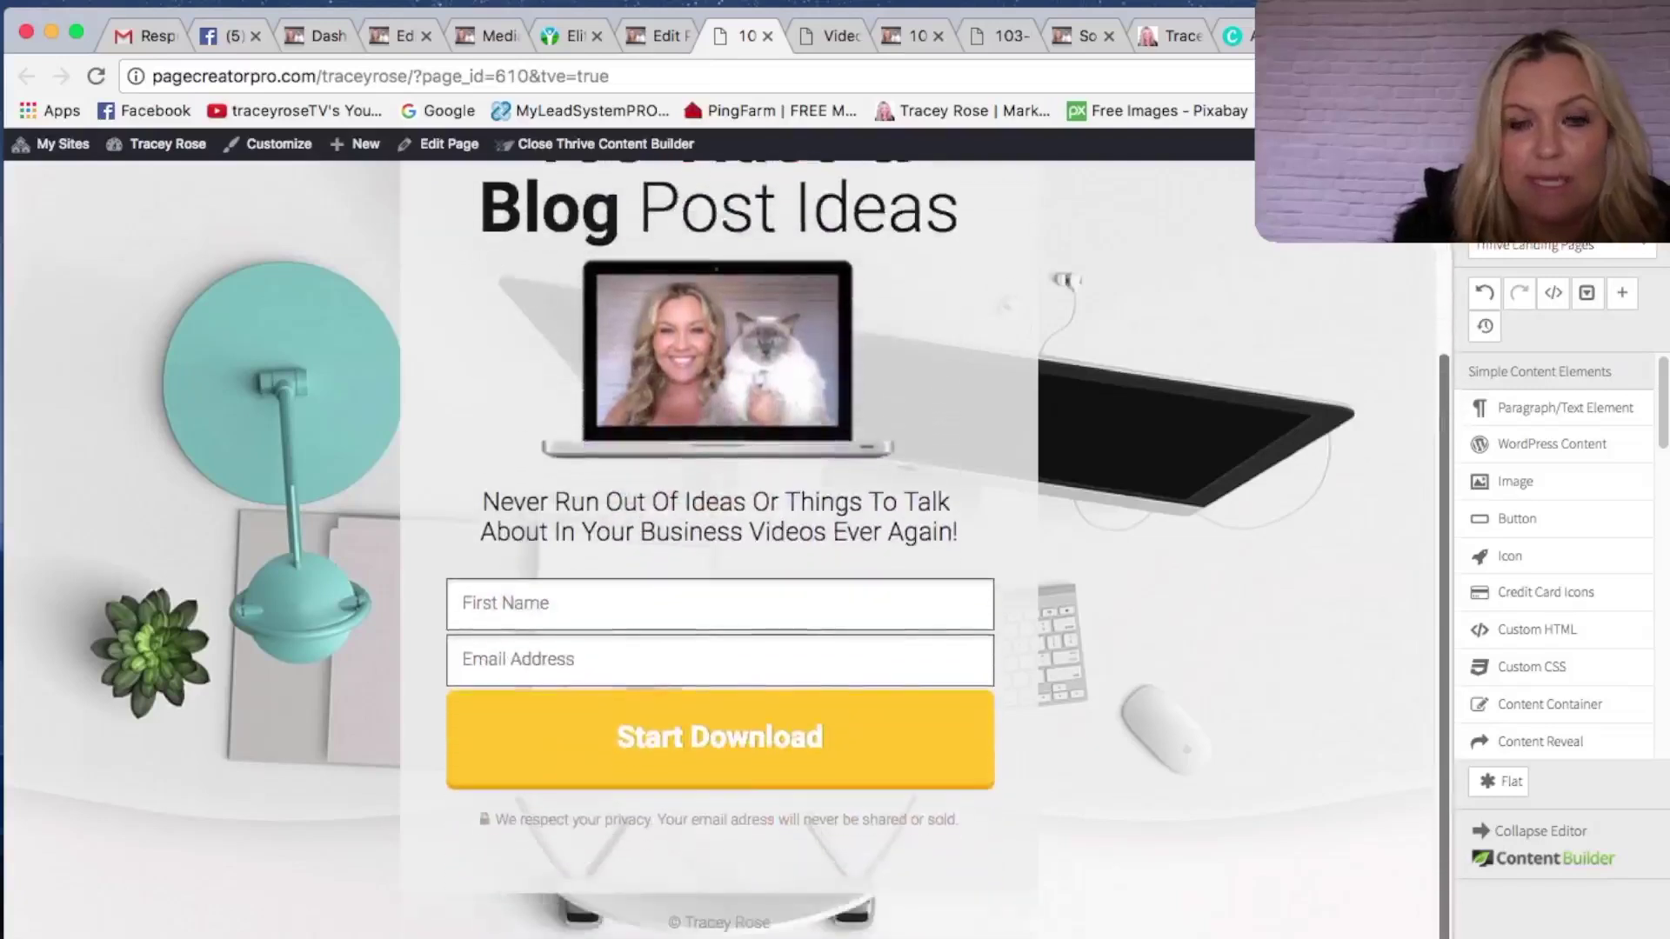
{"action": "scroll", "coordinate": [1435, 380], "scroll_direction": "up", "scroll_amount": 3}
{"action": "scroll", "coordinate": [1433, 380], "scroll_direction": "up", "scroll_amount": 1}
{"action": "scroll", "coordinate": [1435, 418], "scroll_direction": "down", "scroll_amount": 4}
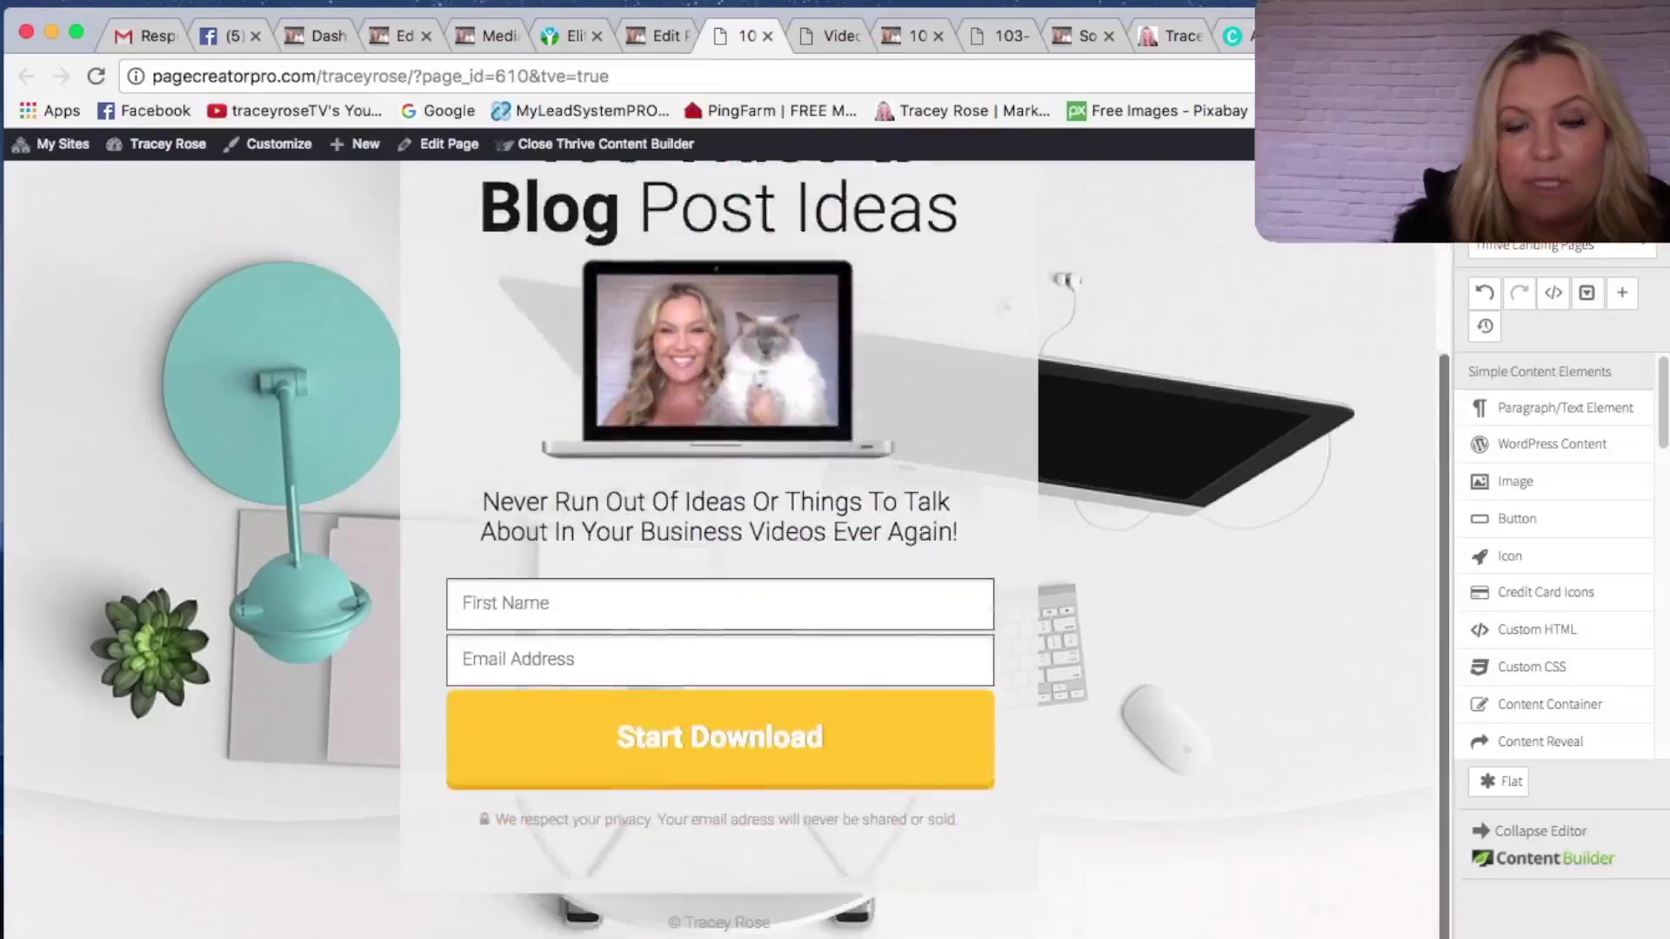
{"action": "scroll", "coordinate": [1427, 296], "scroll_direction": "up", "scroll_amount": 4}
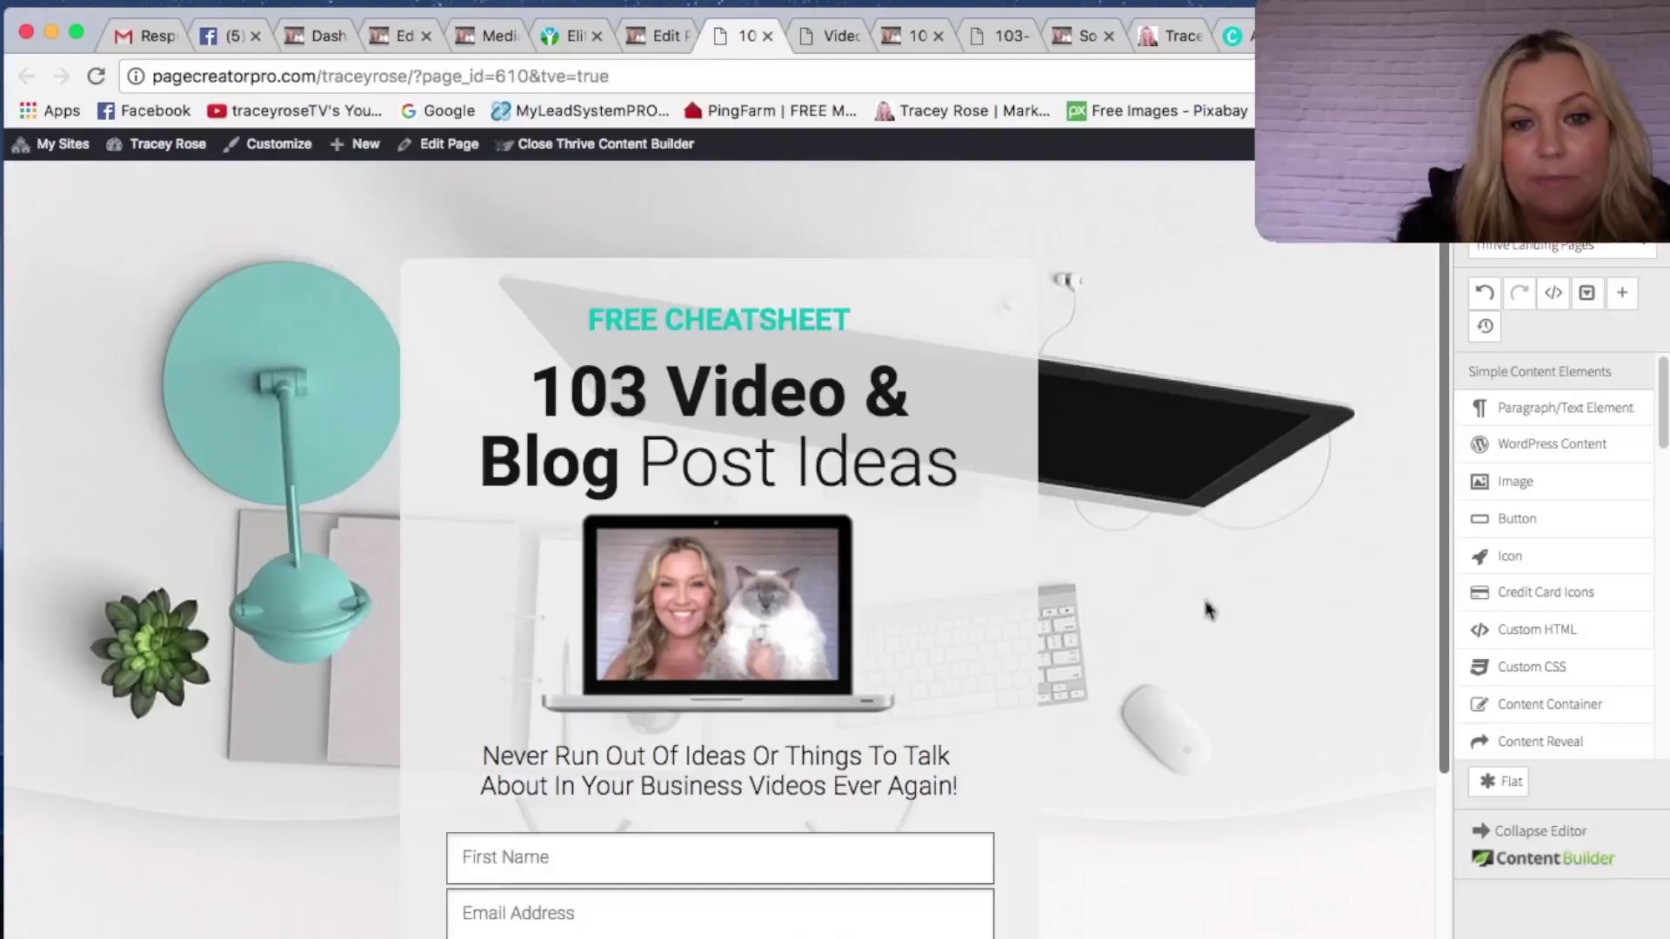
{"action": "scroll", "coordinate": [1211, 611], "scroll_direction": "down", "scroll_amount": 1}
{"action": "scroll", "coordinate": [1445, 287], "scroll_direction": "down", "scroll_amount": 3}
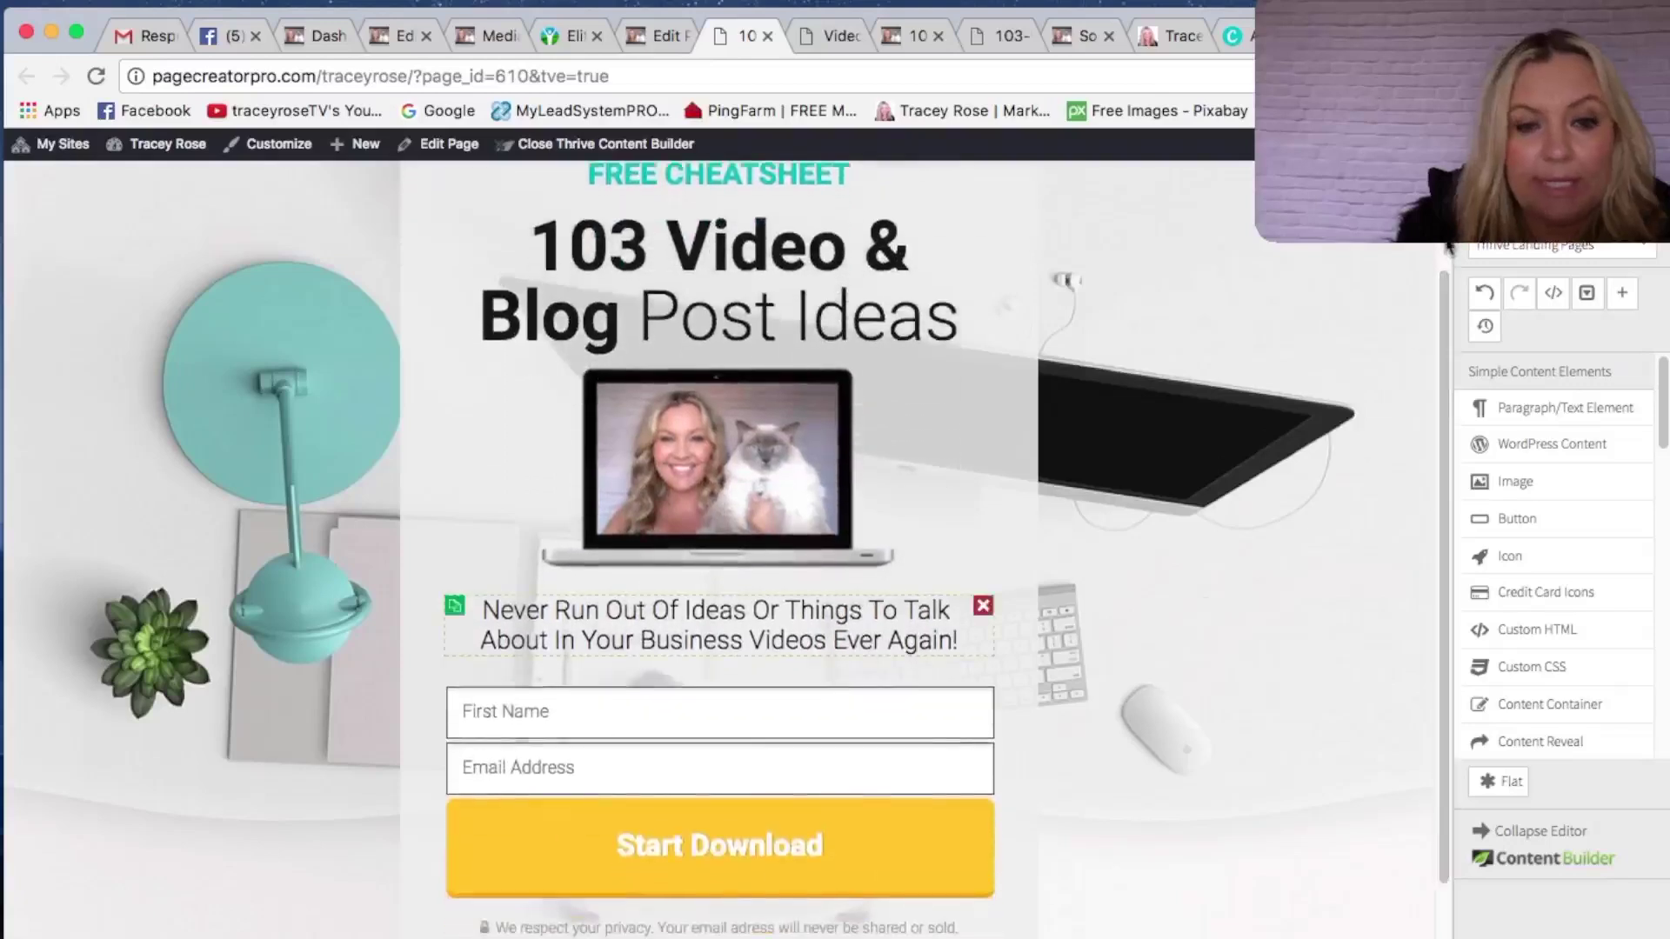
{"action": "left_click", "coordinate": [1035, 634]}
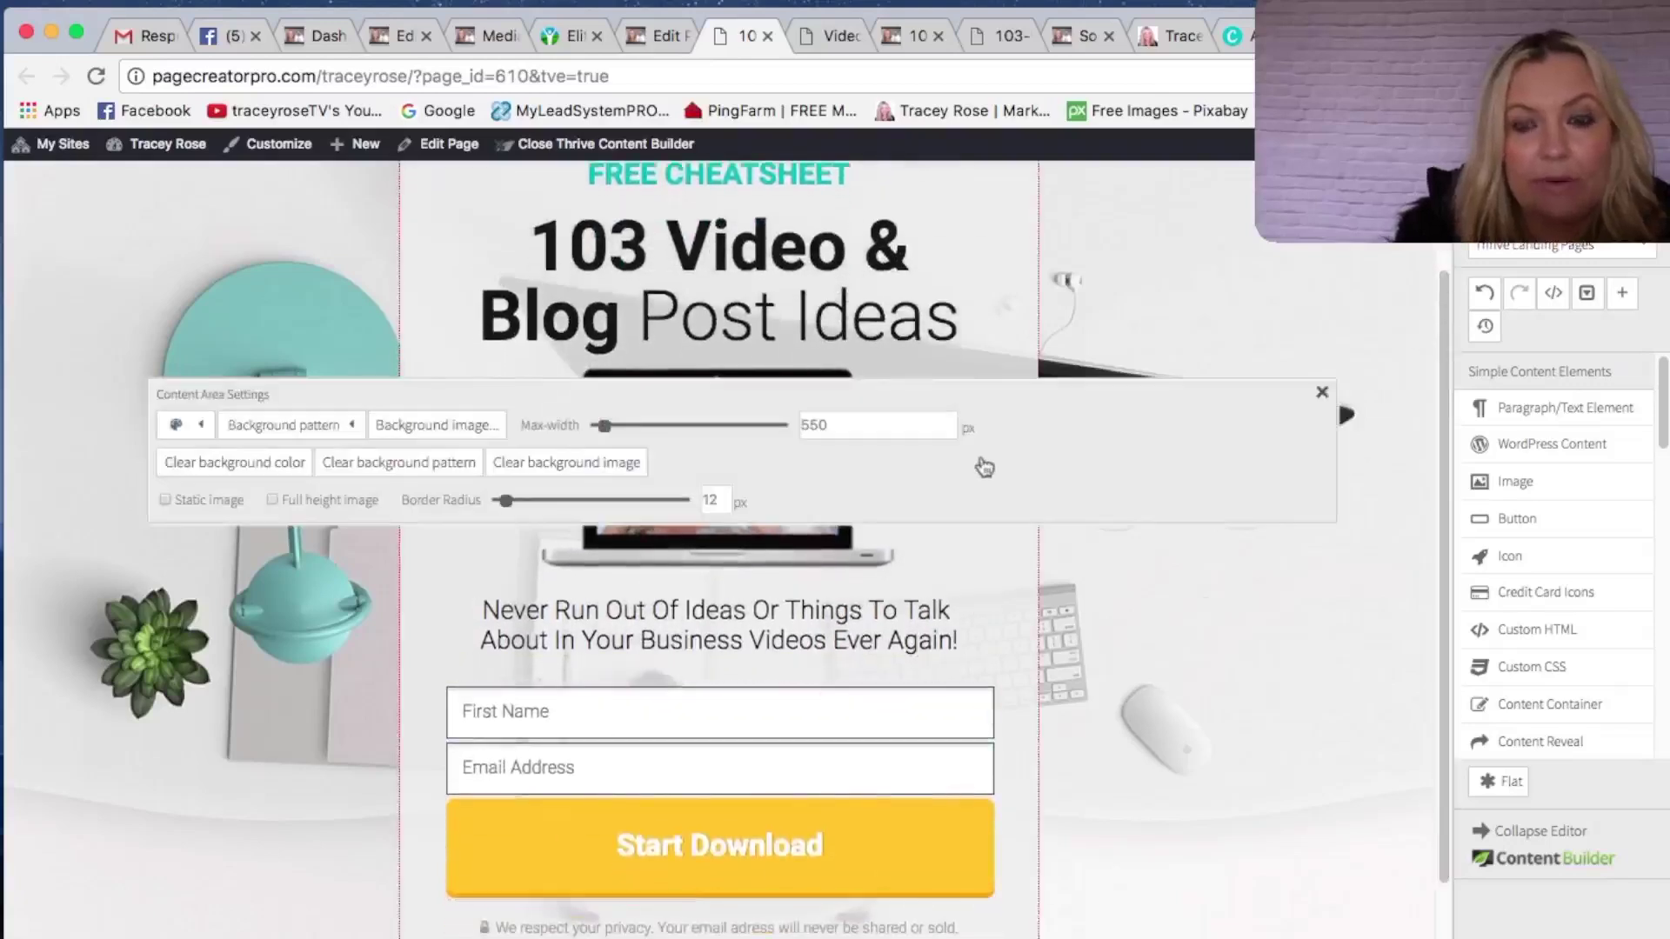
{"action": "left_click_drag", "start_coordinate": [605, 425], "coordinate": [624, 437]}
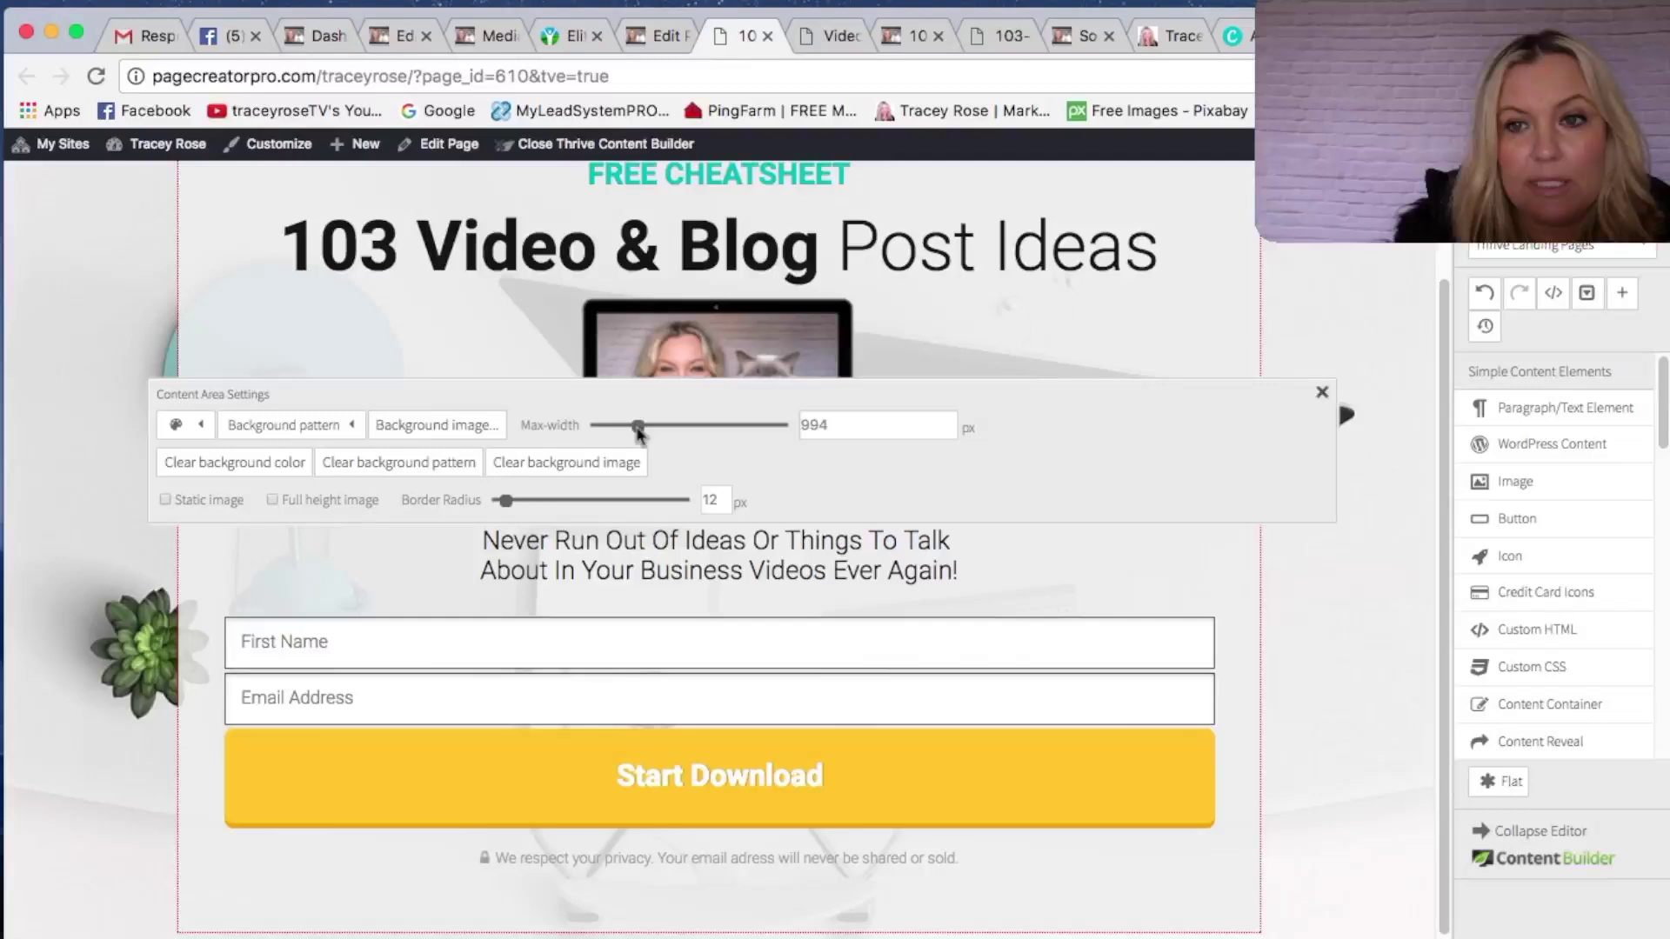
{"action": "left_click_drag", "start_coordinate": [639, 432], "coordinate": [642, 435]}
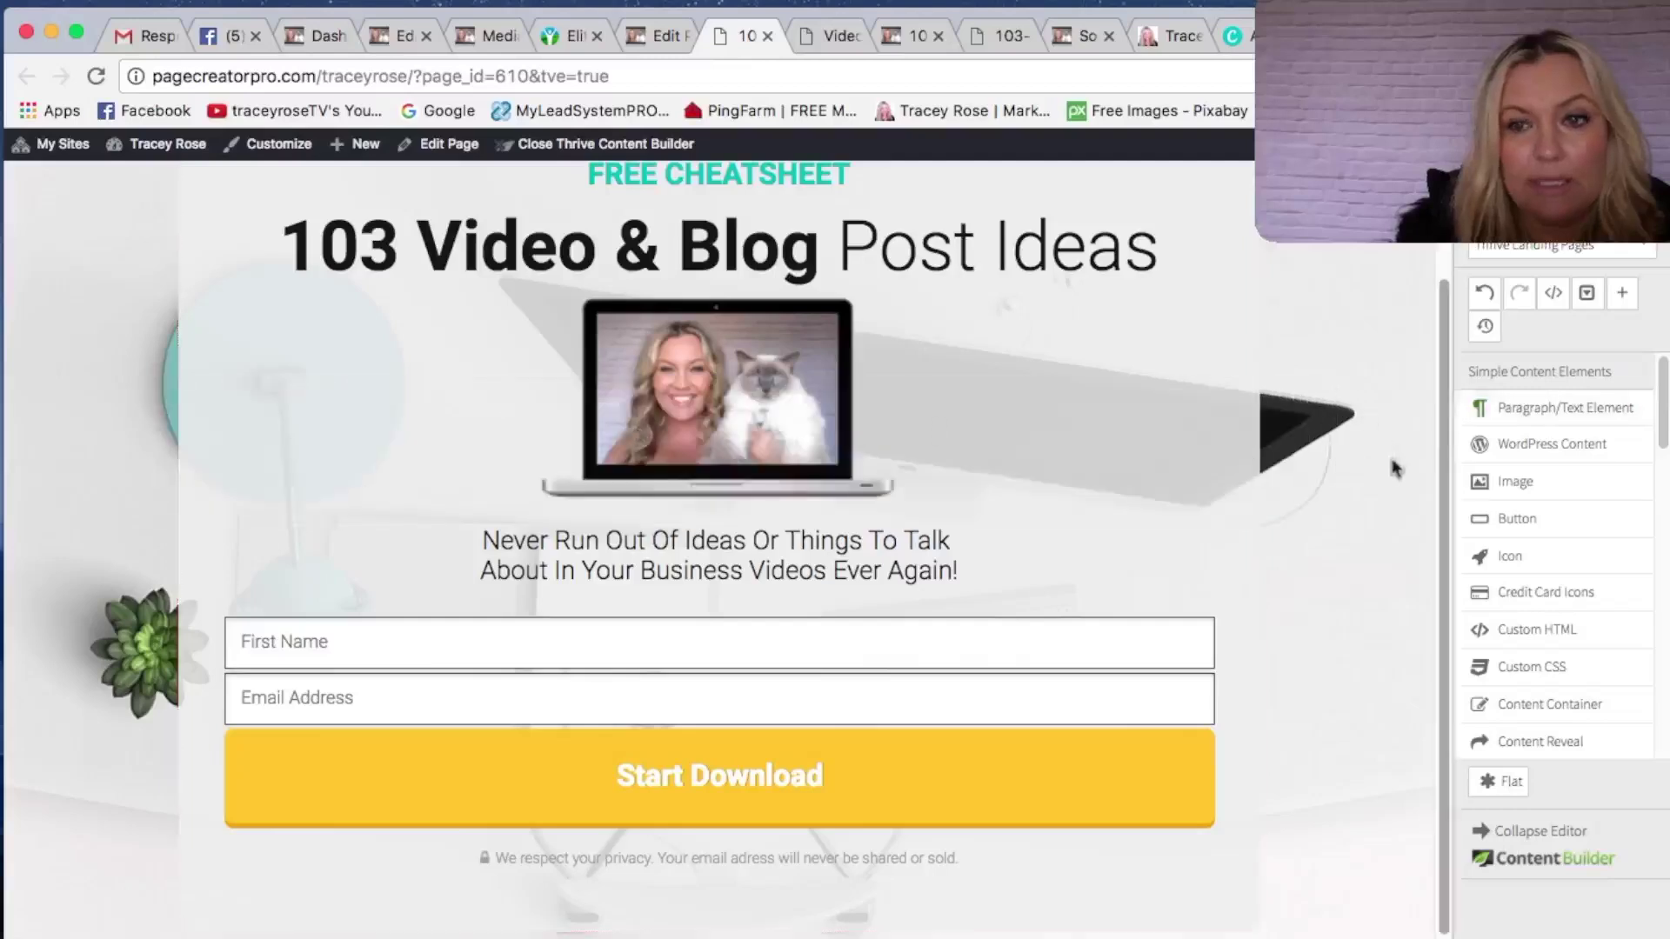
{"action": "scroll", "coordinate": [1395, 470], "scroll_direction": "up", "scroll_amount": 3}
- Drag the Content Area Settings max-width from 994 down to 687 px
{"action": "left_click", "coordinate": [883, 679]}
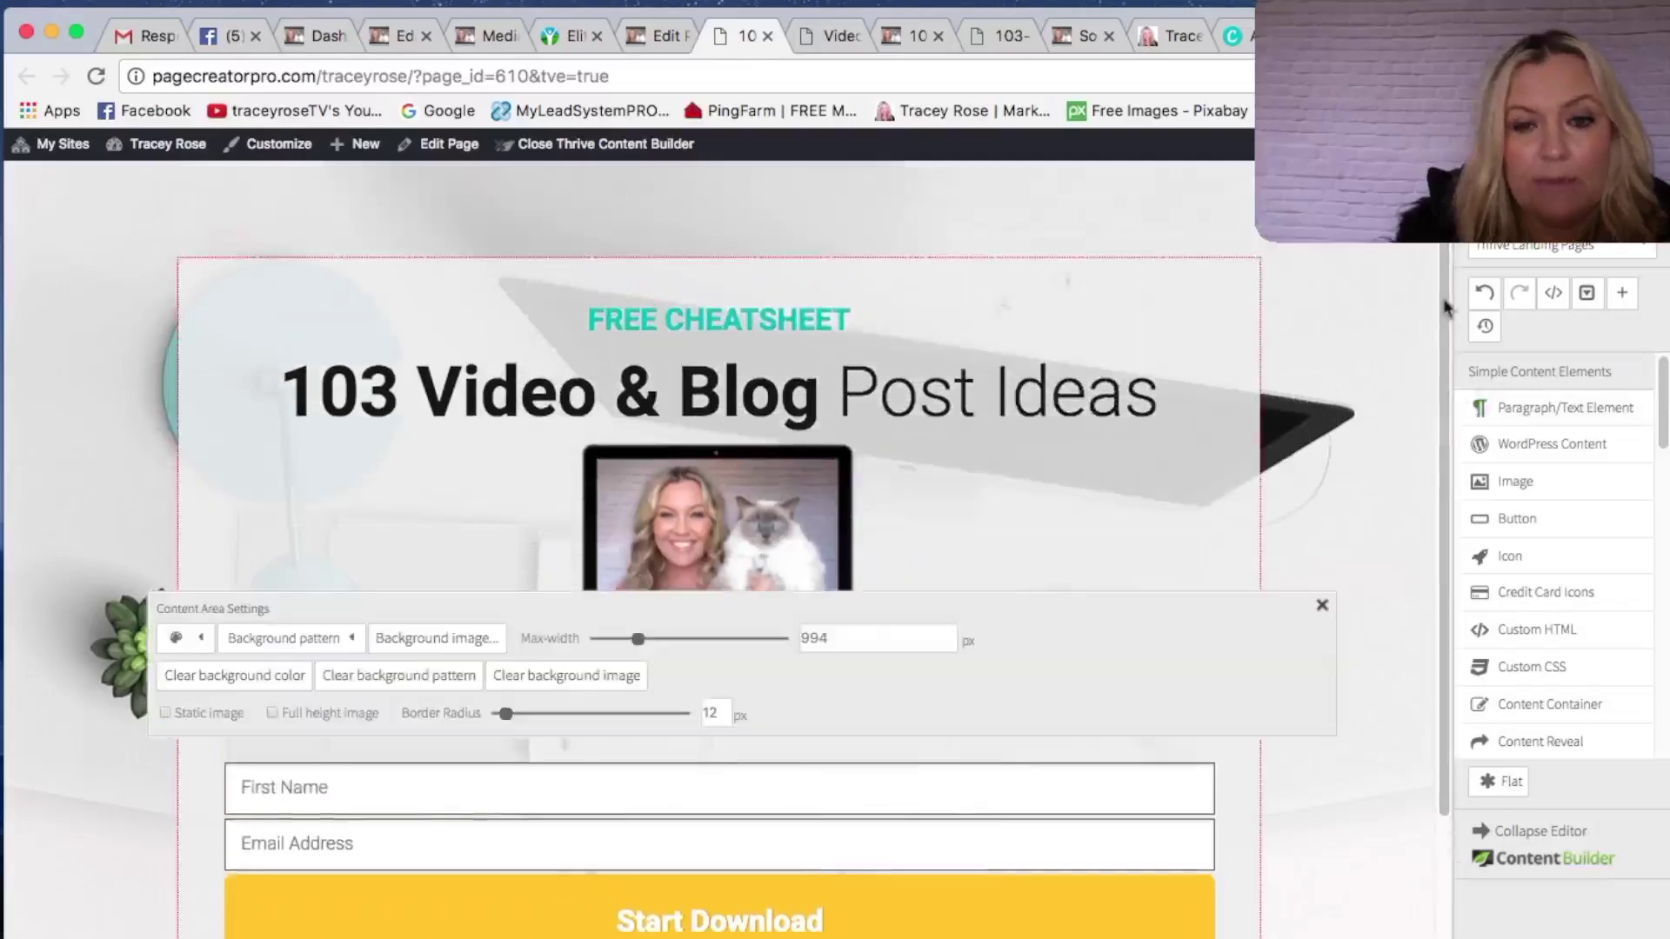
{"action": "left_click", "coordinate": [1322, 604]}
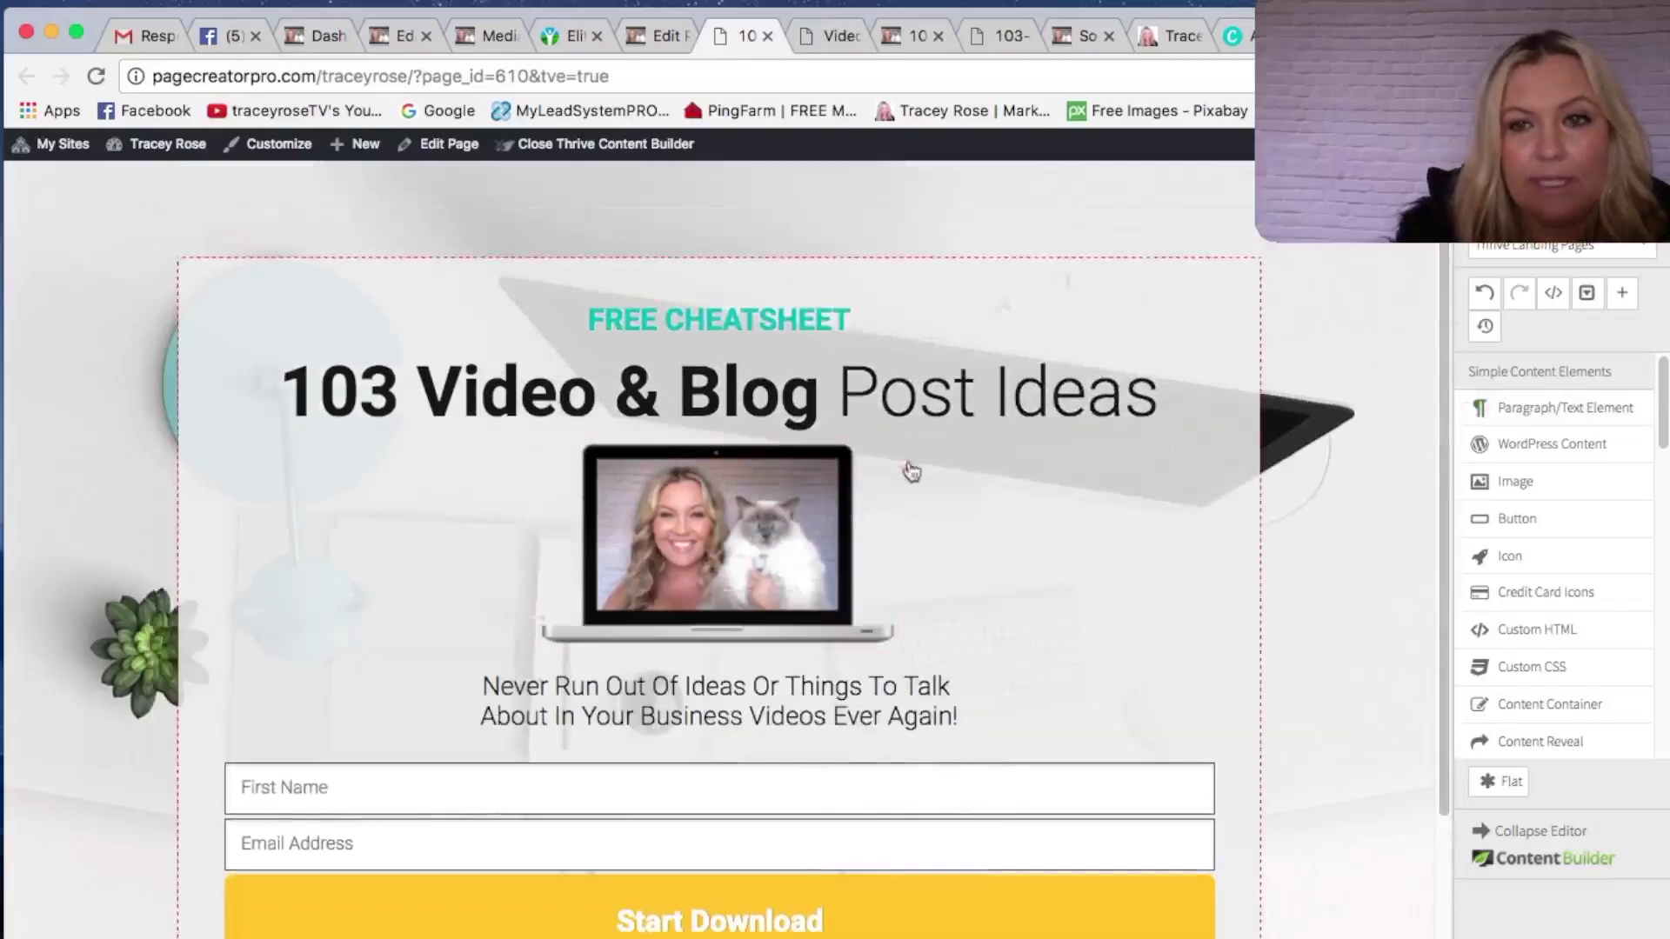
{"action": "left_click", "coordinate": [1161, 446]}
{"action": "left_click_drag", "start_coordinate": [640, 256], "coordinate": [605, 264]}
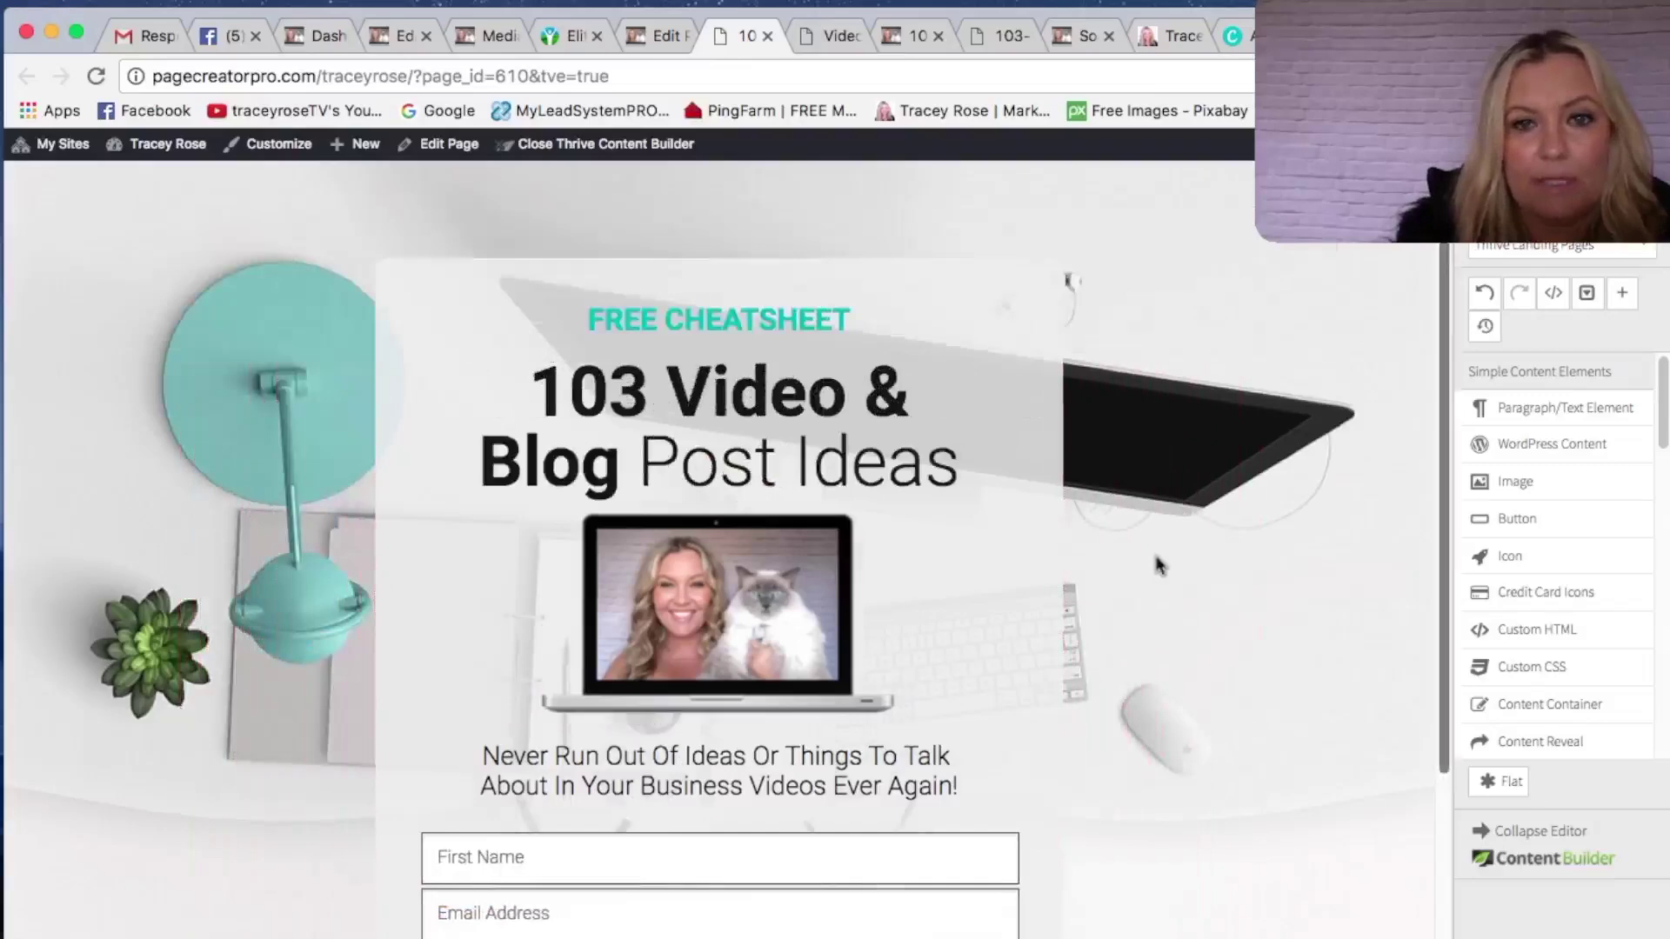
- Set the FREE CHEATSHEET heading's font size to 40 px
{"action": "left_click", "coordinate": [789, 323]}
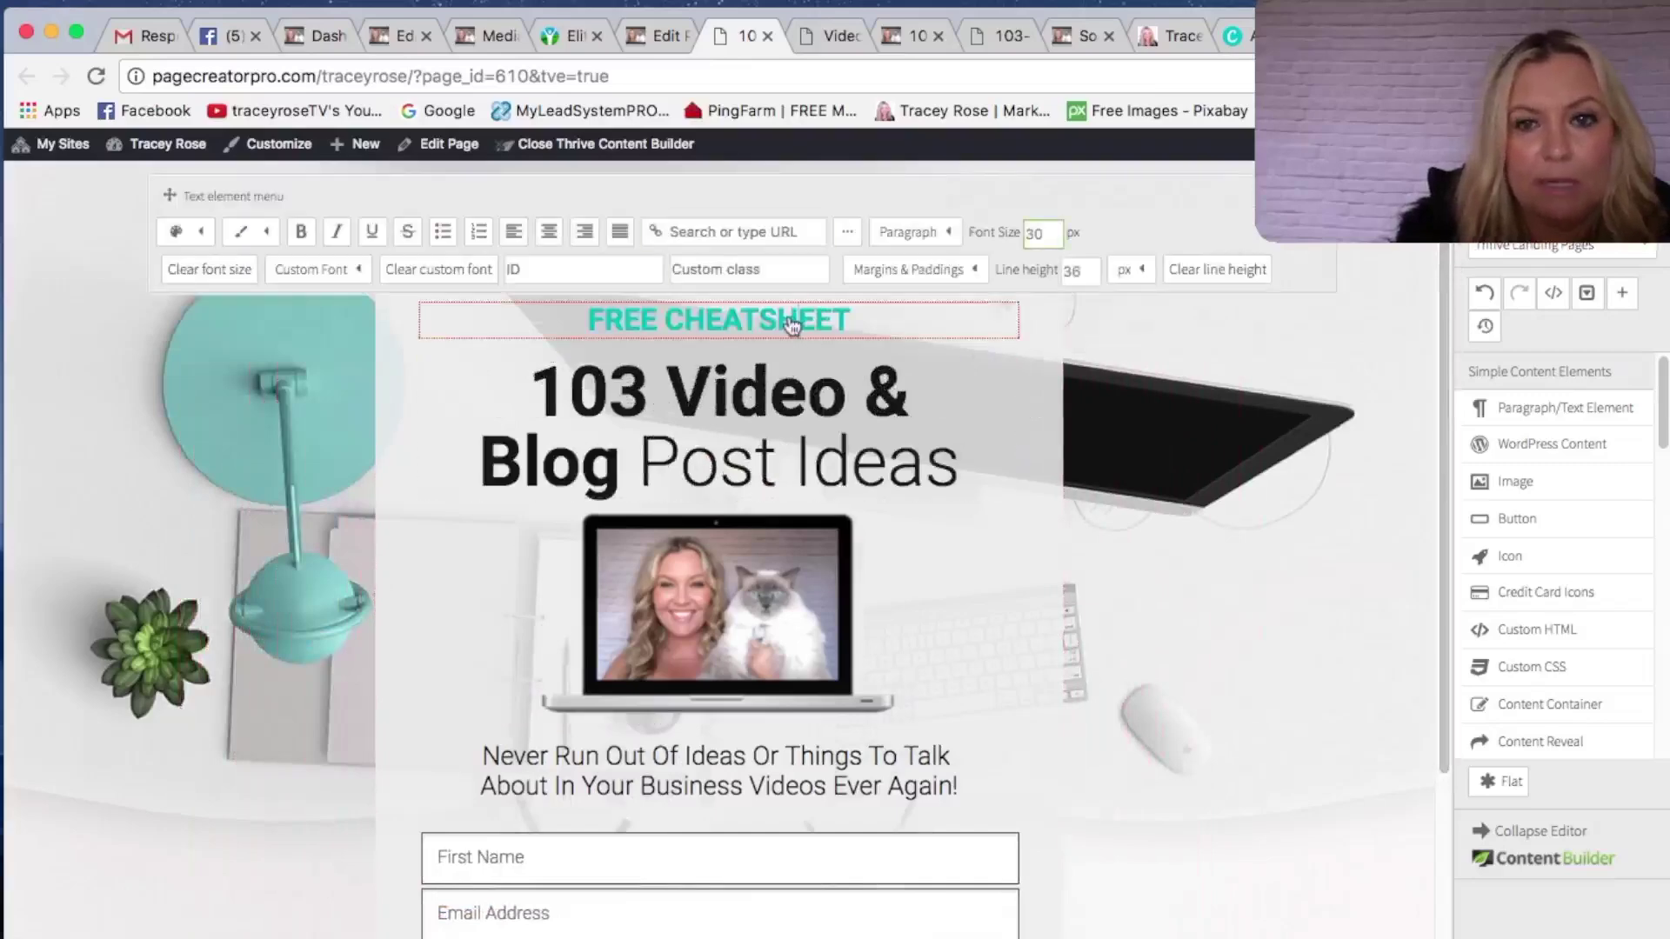
{"action": "double_click", "coordinate": [1040, 233]}
{"action": "type", "text": "40"}
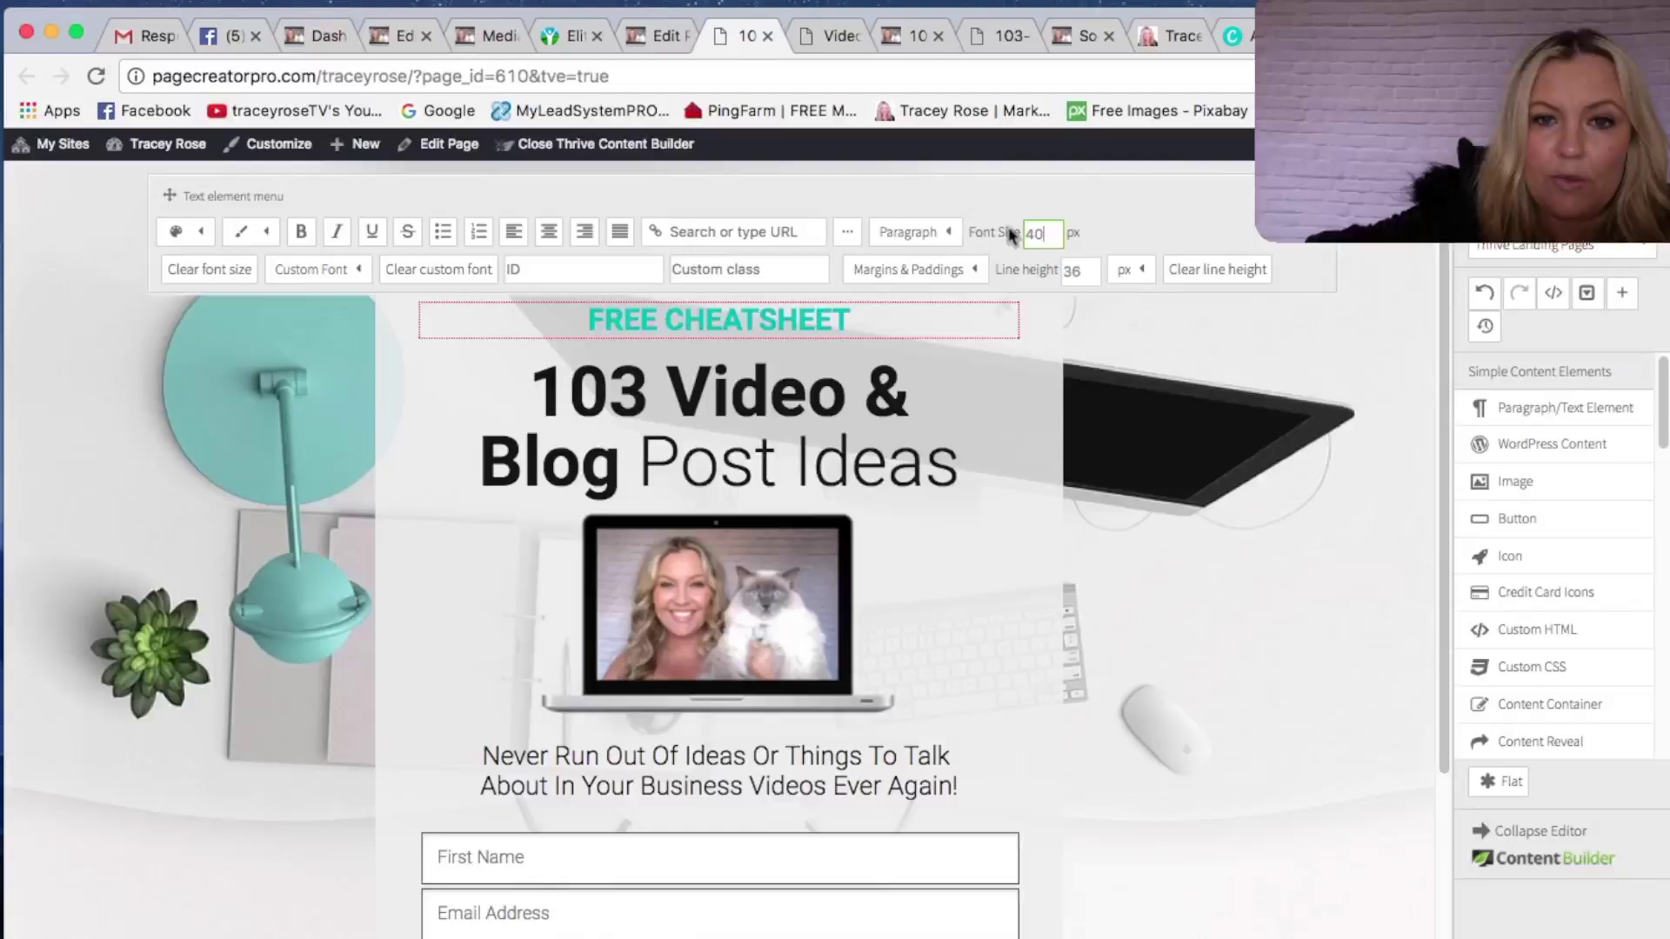
{"action": "key", "text": "Return"}
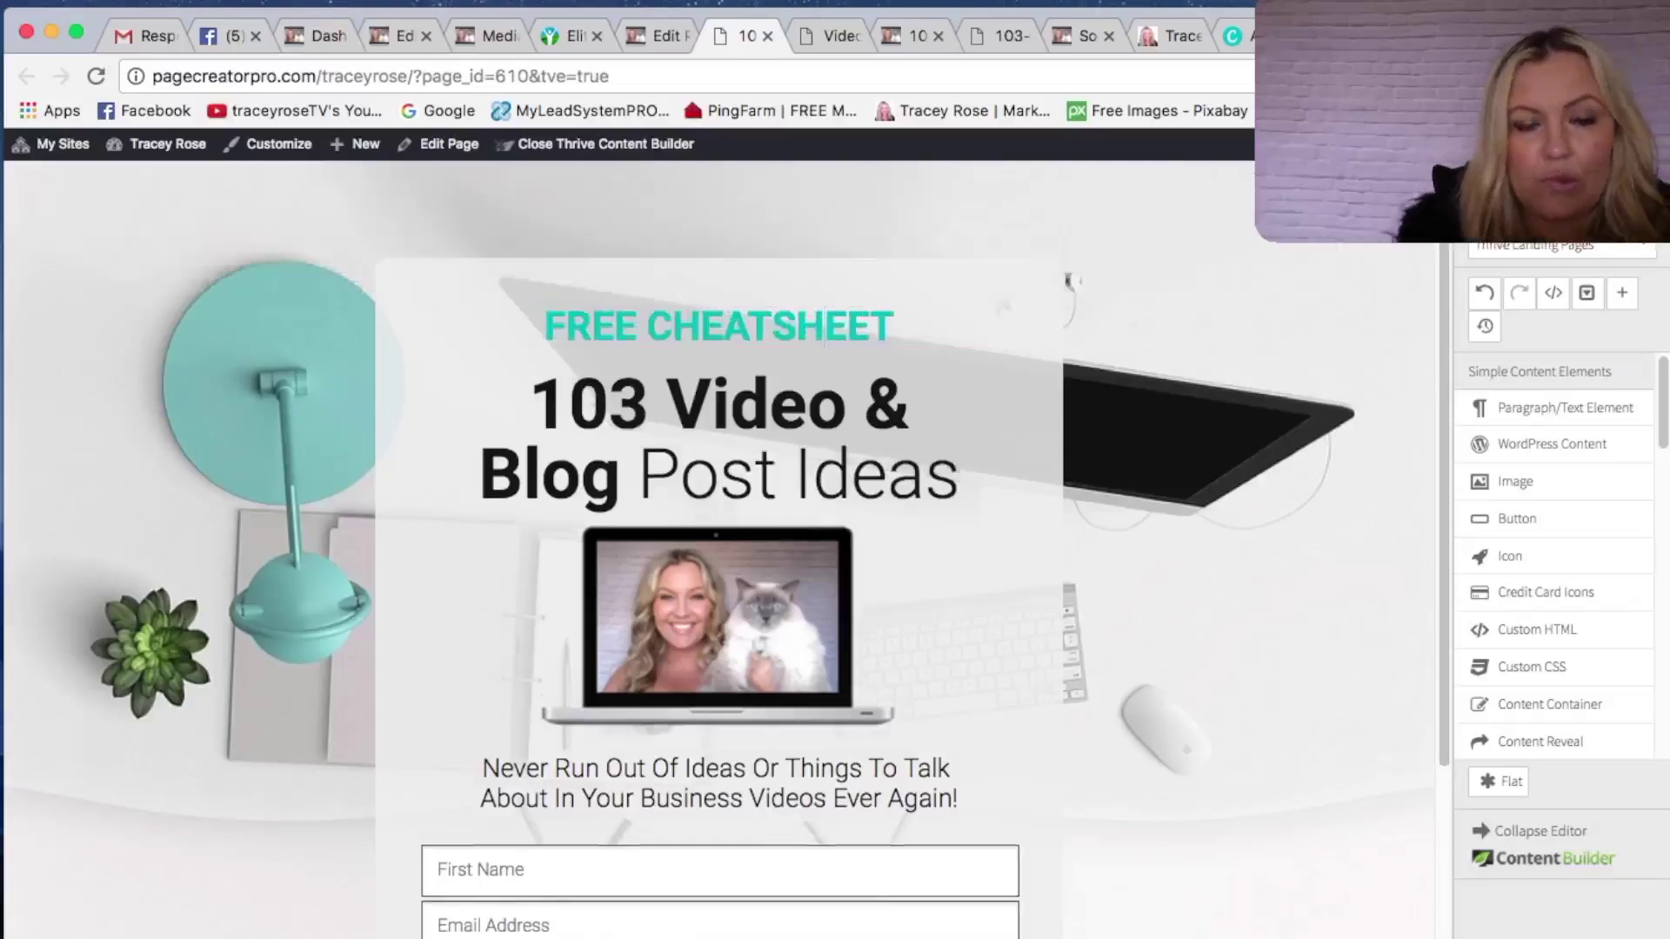
{"action": "mouse_move", "coordinate": [1446, 261]}
{"action": "left_mouse_down"}
{"action": "mouse_move", "coordinate": [1443, 343]}
{"action": "mouse_move", "coordinate": [1448, 269]}
{"action": "left_mouse_up"}
- Delete the laptop image below the headline
{"action": "scroll", "coordinate": [1452, 390], "scroll_direction": "down", "scroll_amount": 3}
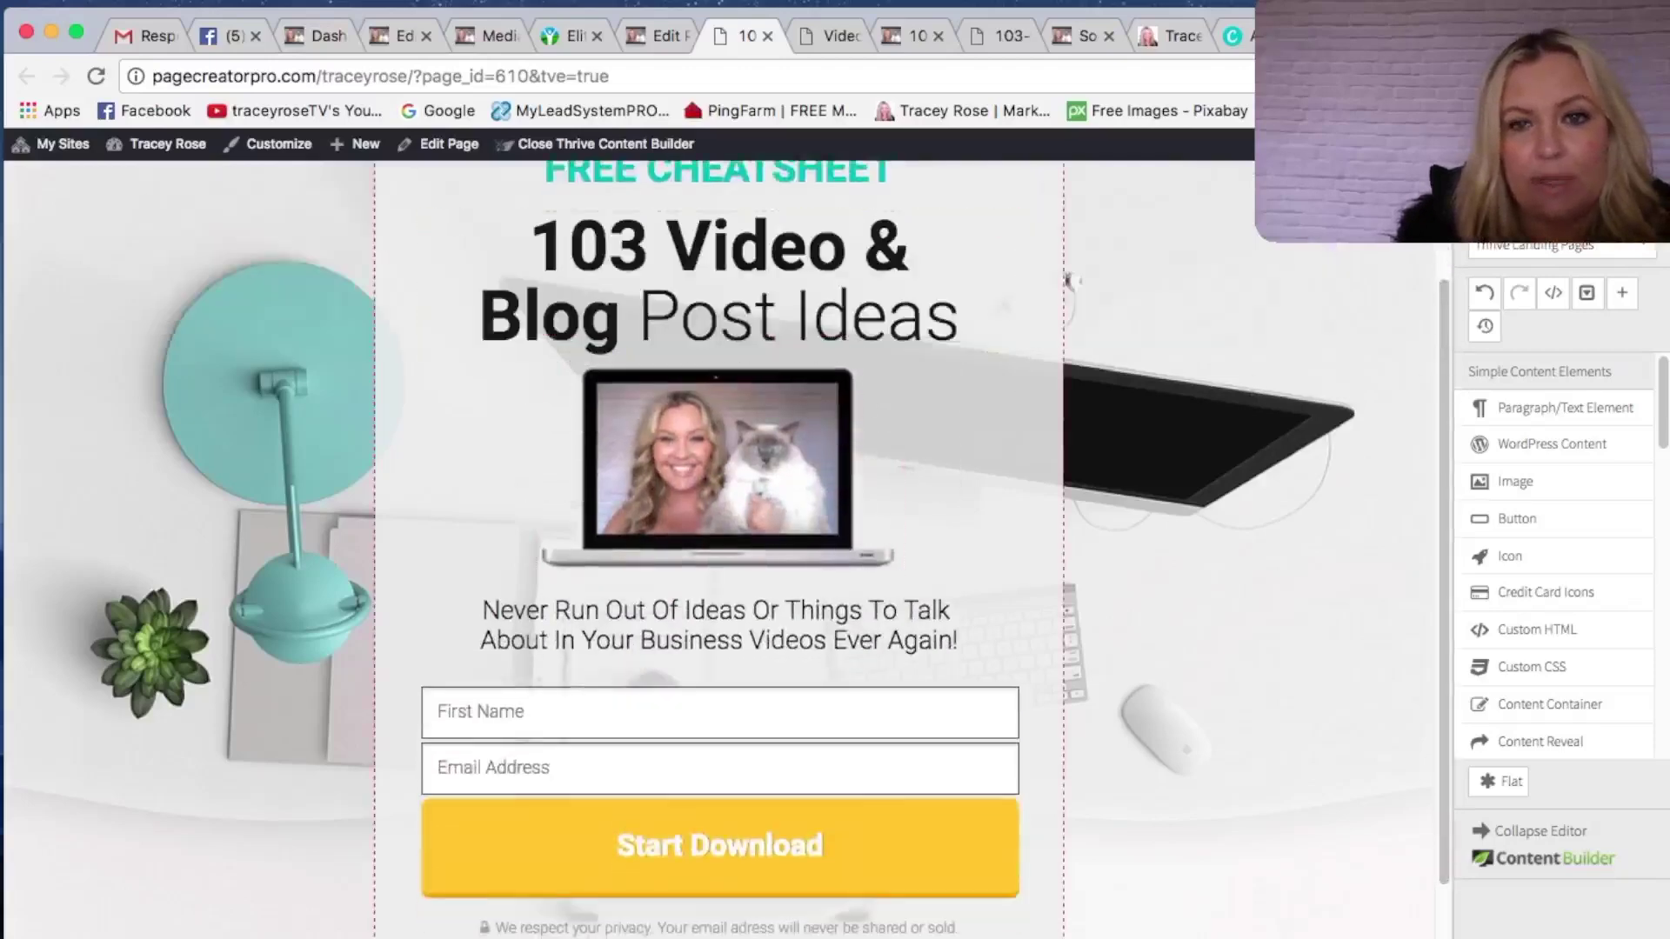
{"action": "left_click", "coordinate": [891, 371]}
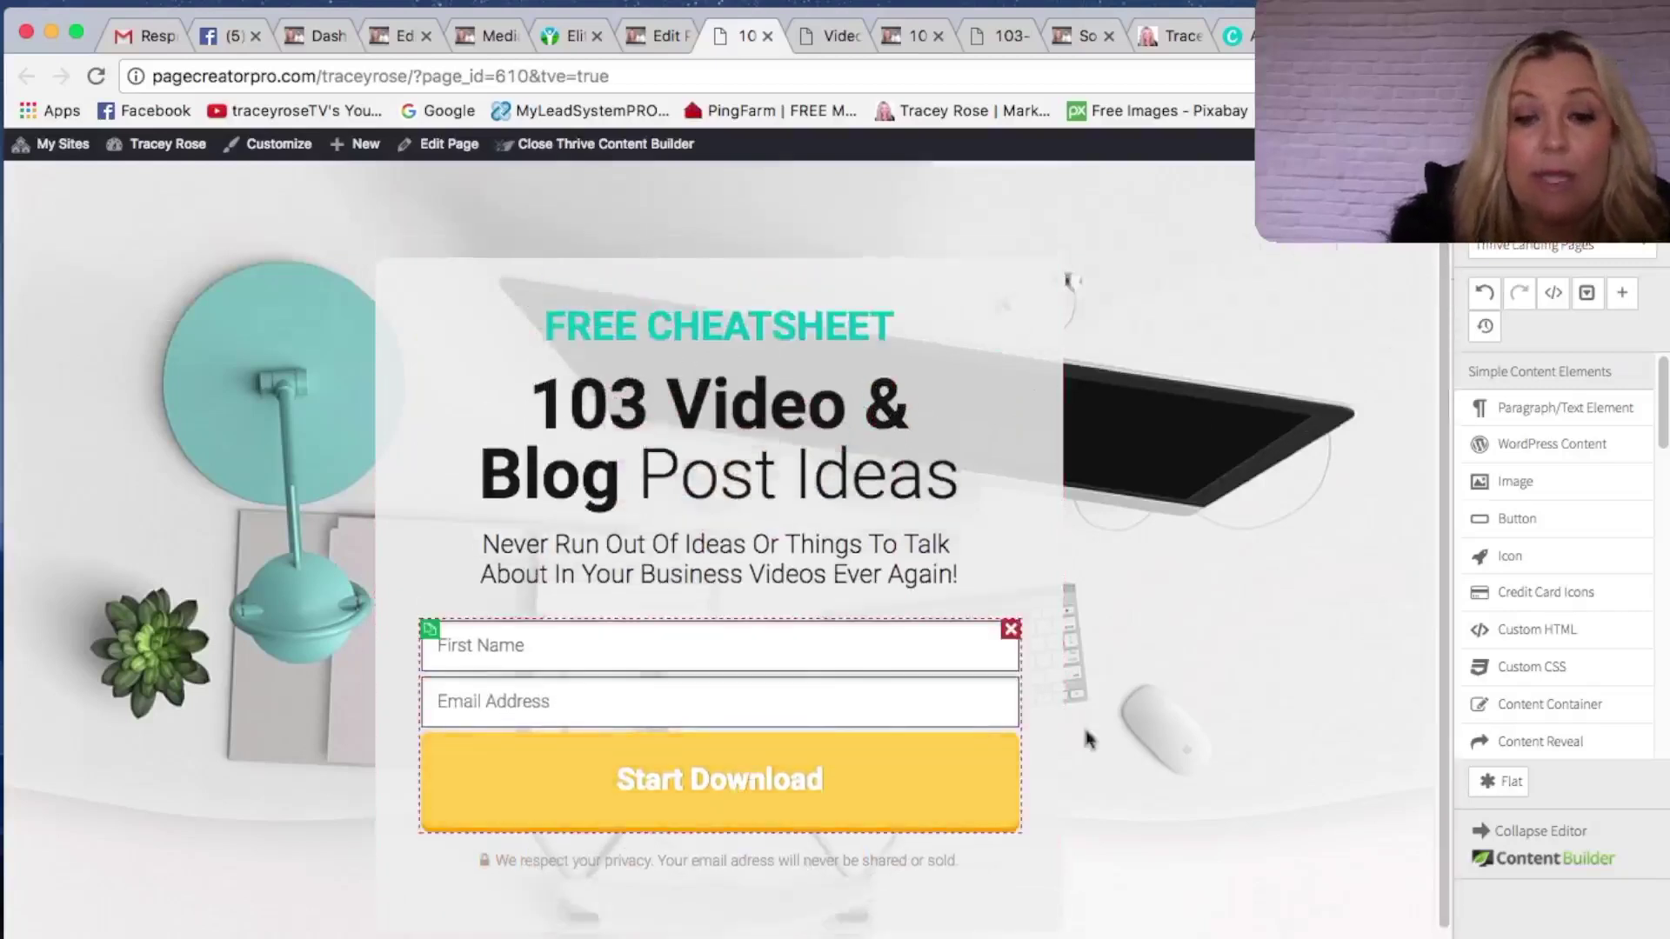
{"action": "left_click", "coordinate": [930, 748]}
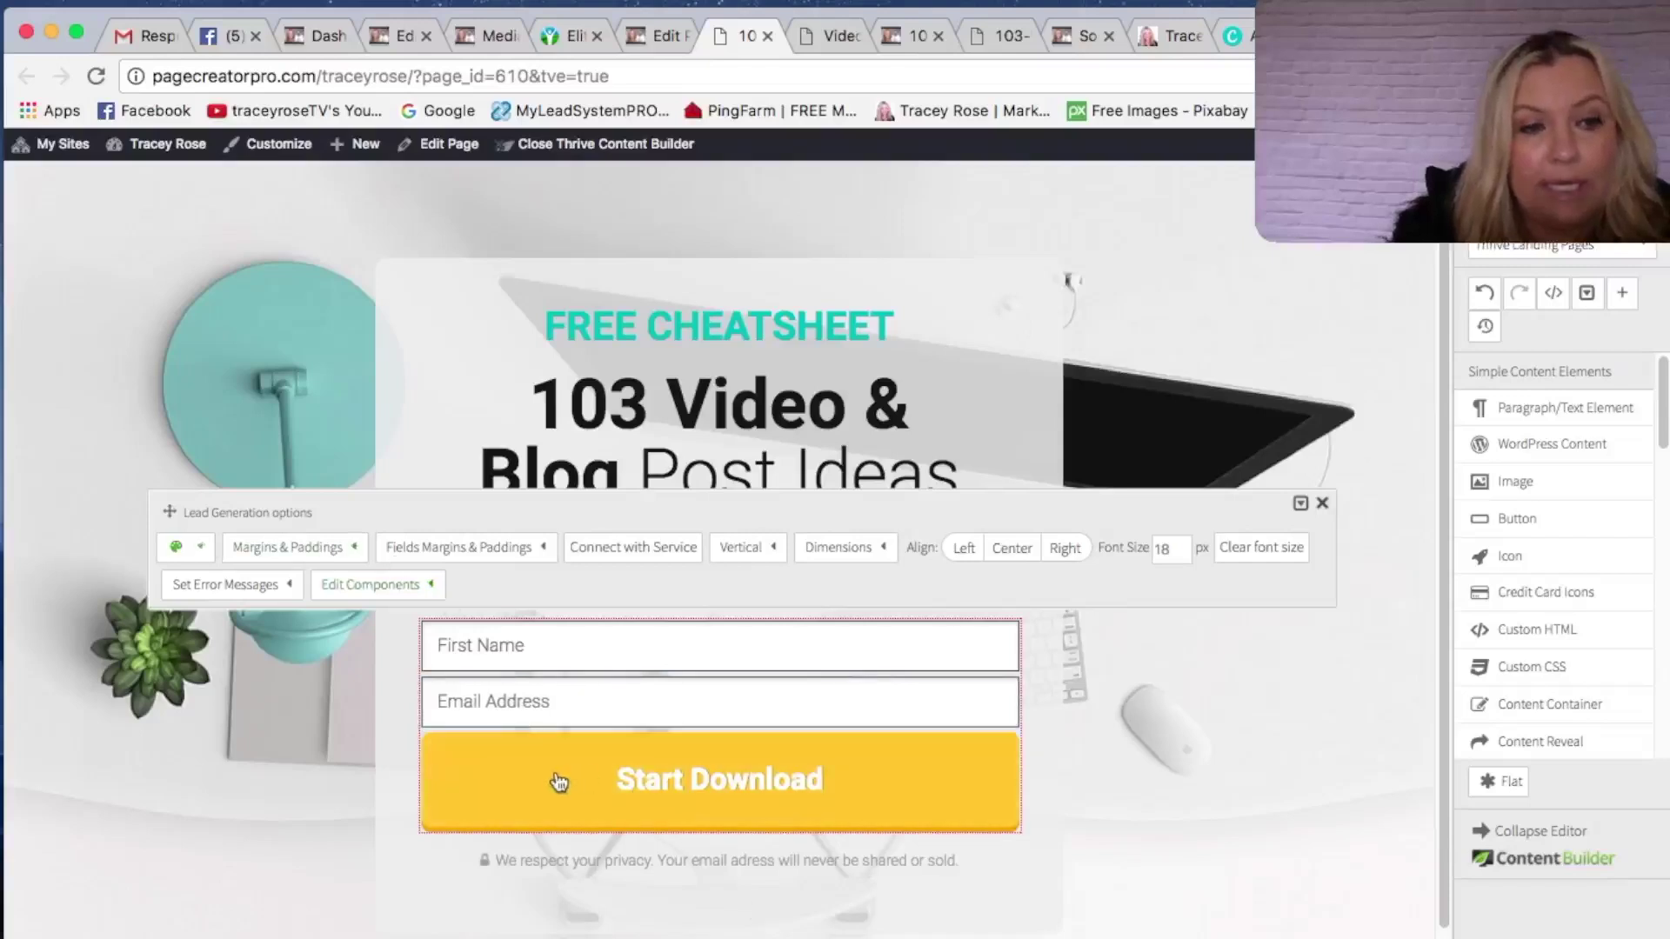
- Turn the Start Download button blue with the Default Colors swatch, then reselect the form
{"action": "left_click", "coordinate": [200, 547]}
{"action": "left_click", "coordinate": [209, 624]}
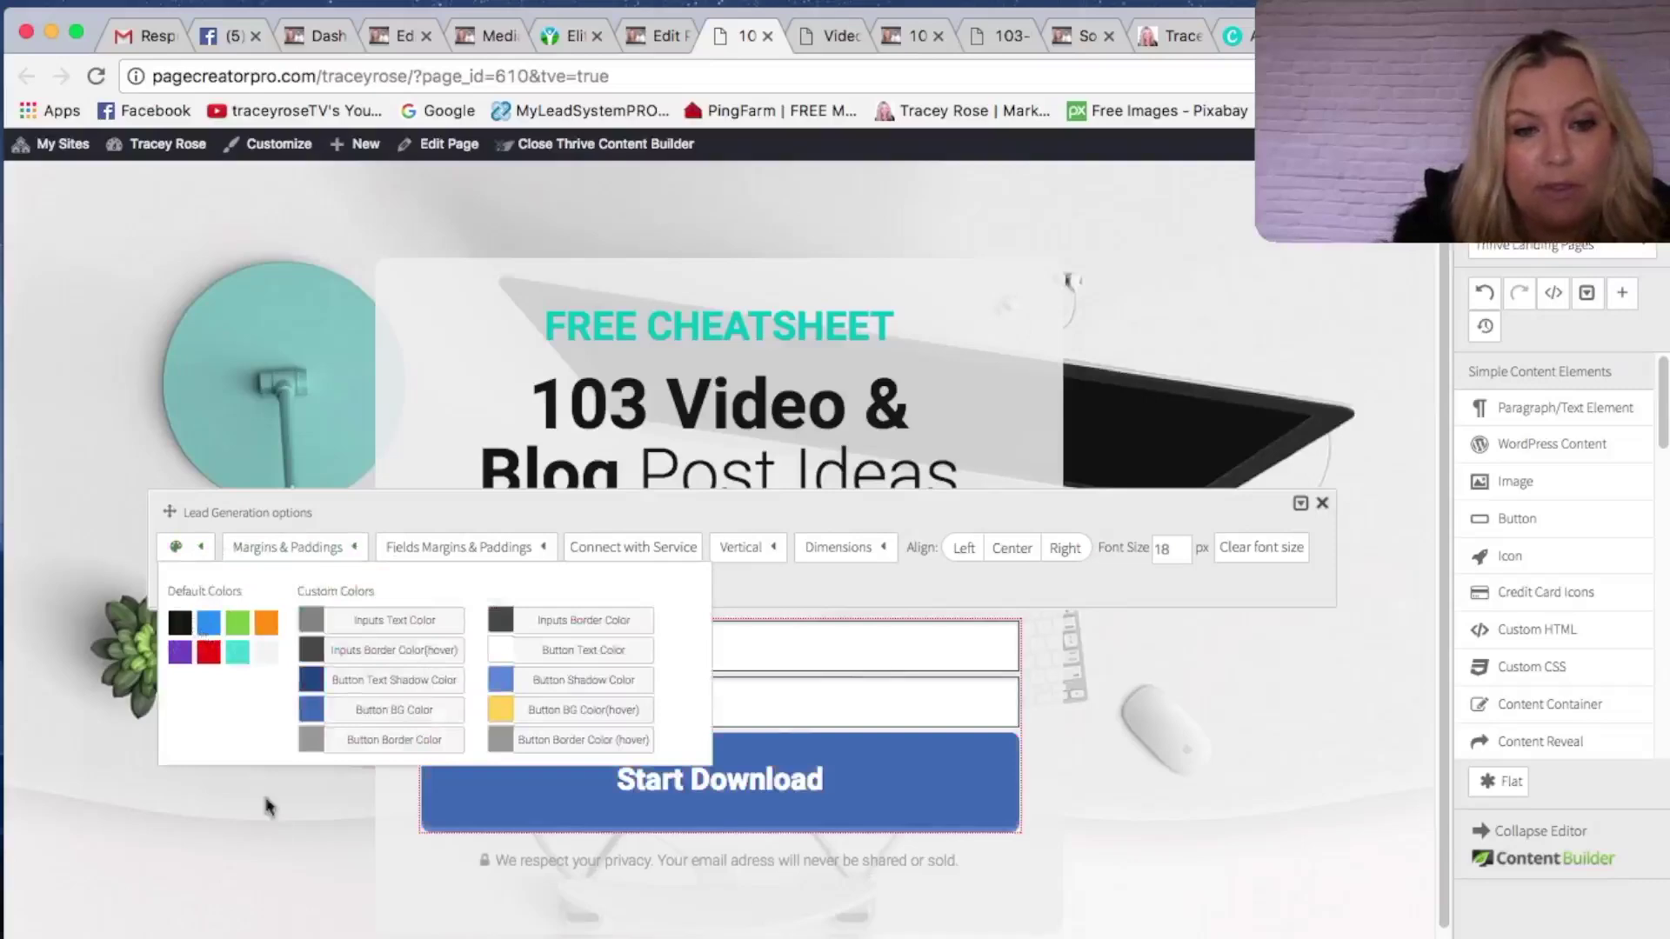
{"action": "left_click", "coordinate": [280, 838]}
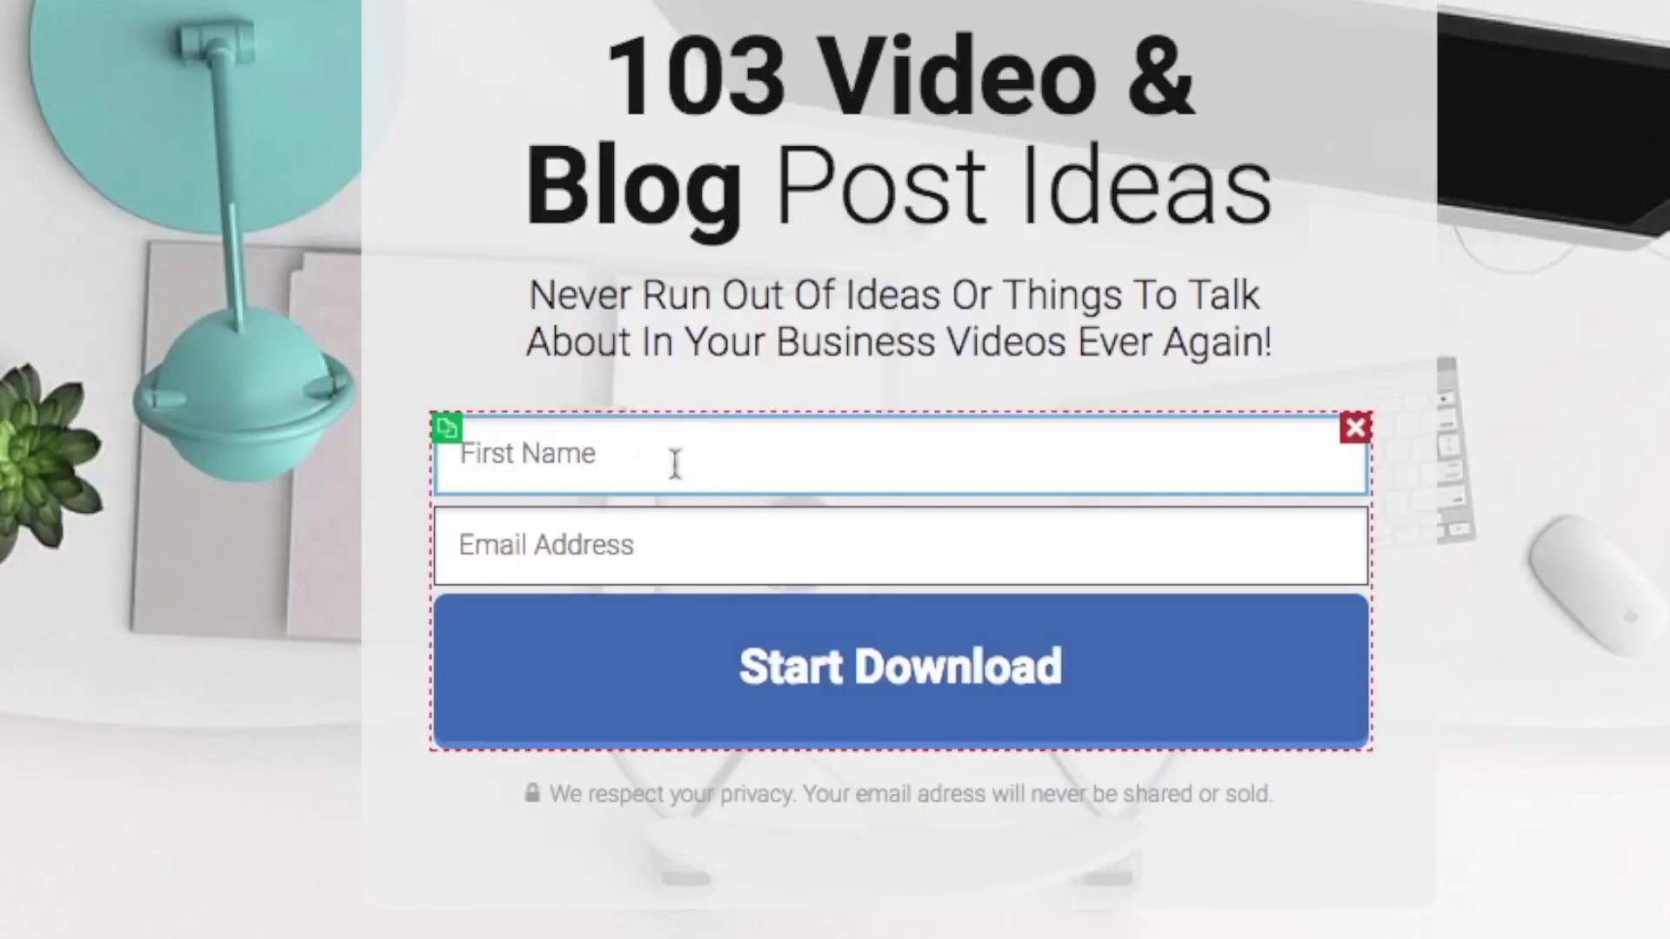
{"action": "left_click", "coordinate": [548, 465]}
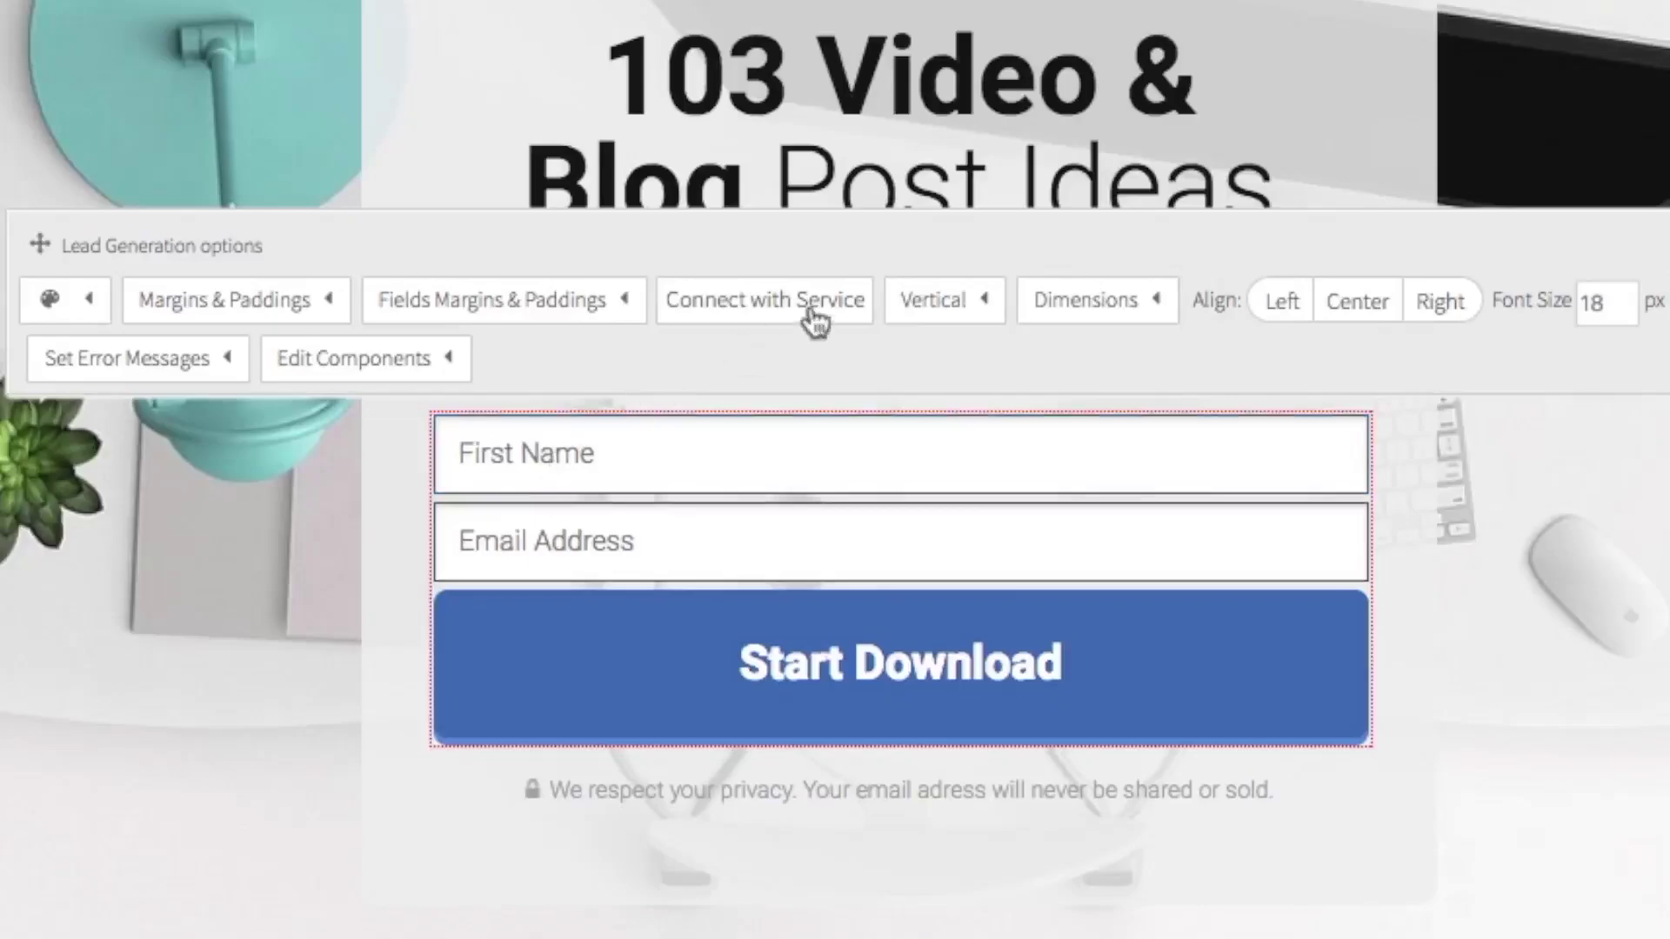
- Connect the form through an API to AWeber with the blog mailing list, and save
{"action": "left_click", "coordinate": [574, 425]}
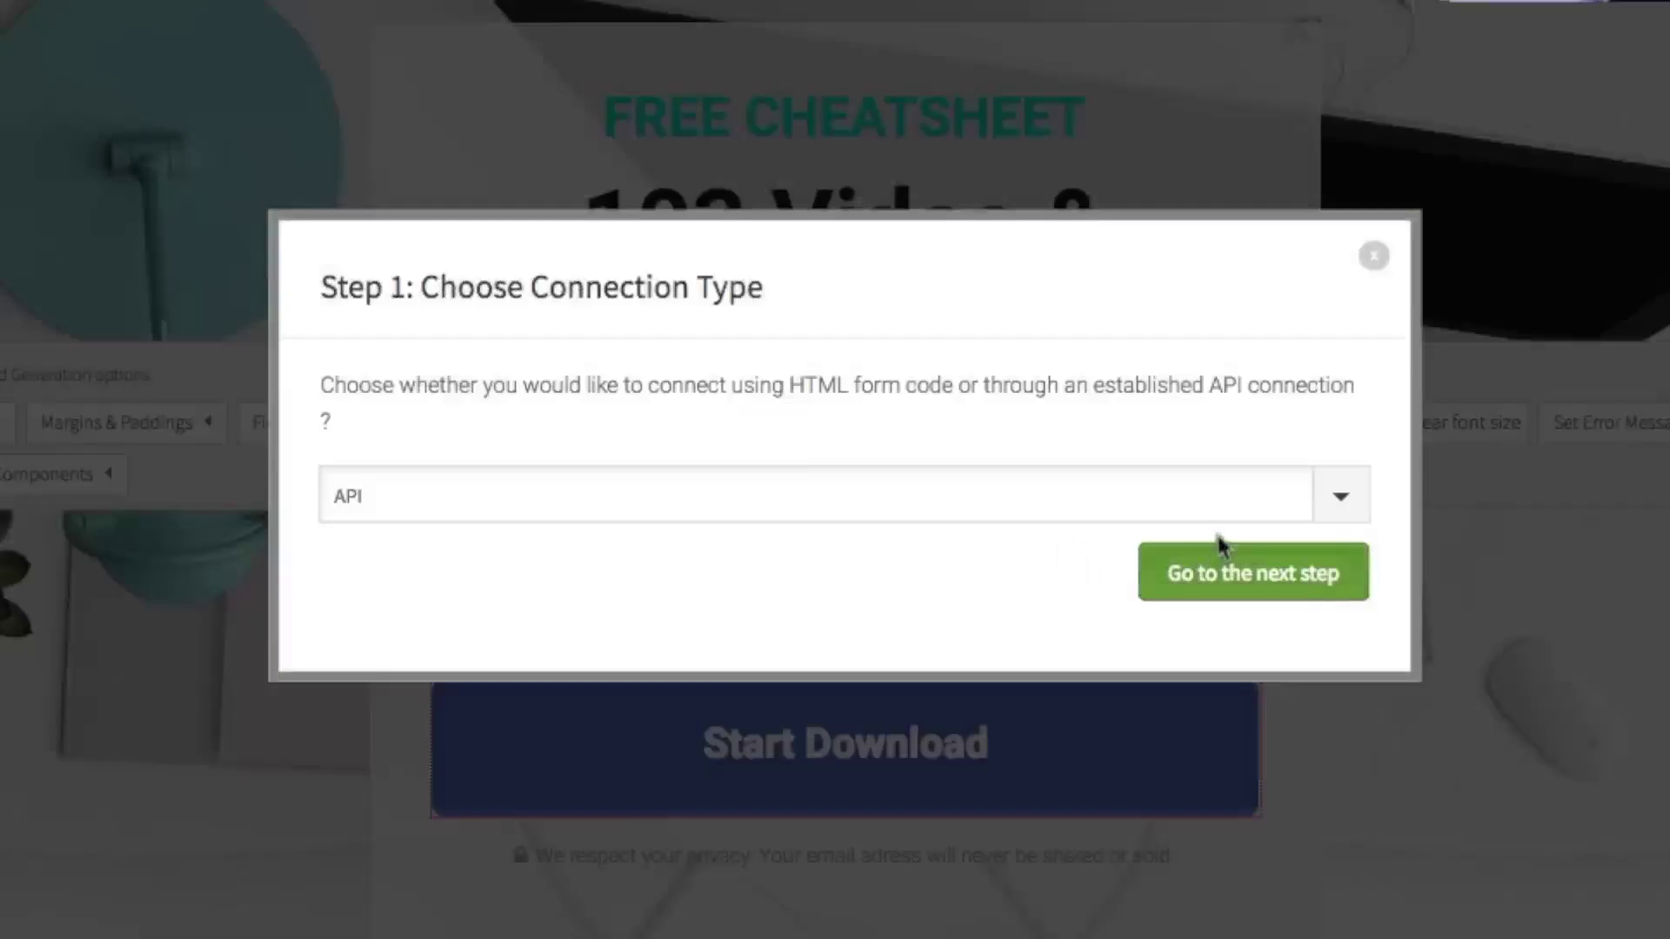
{"action": "left_click", "coordinate": [1234, 571]}
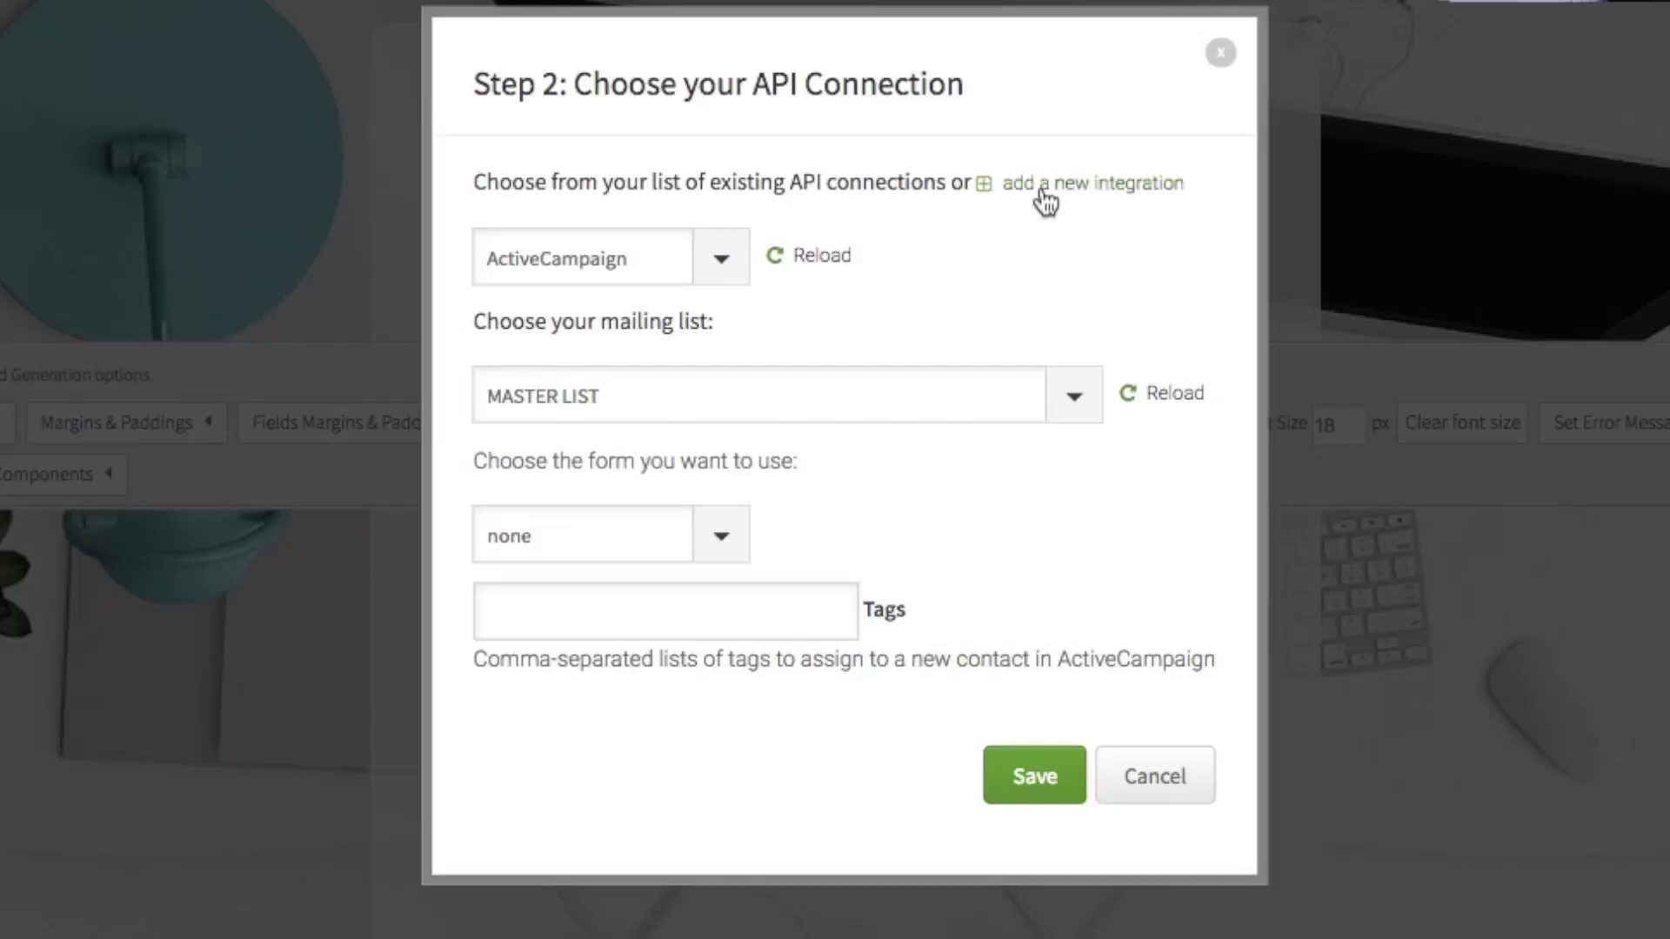
{"action": "key", "text": "space"}
{"action": "left_click", "coordinate": [726, 263]}
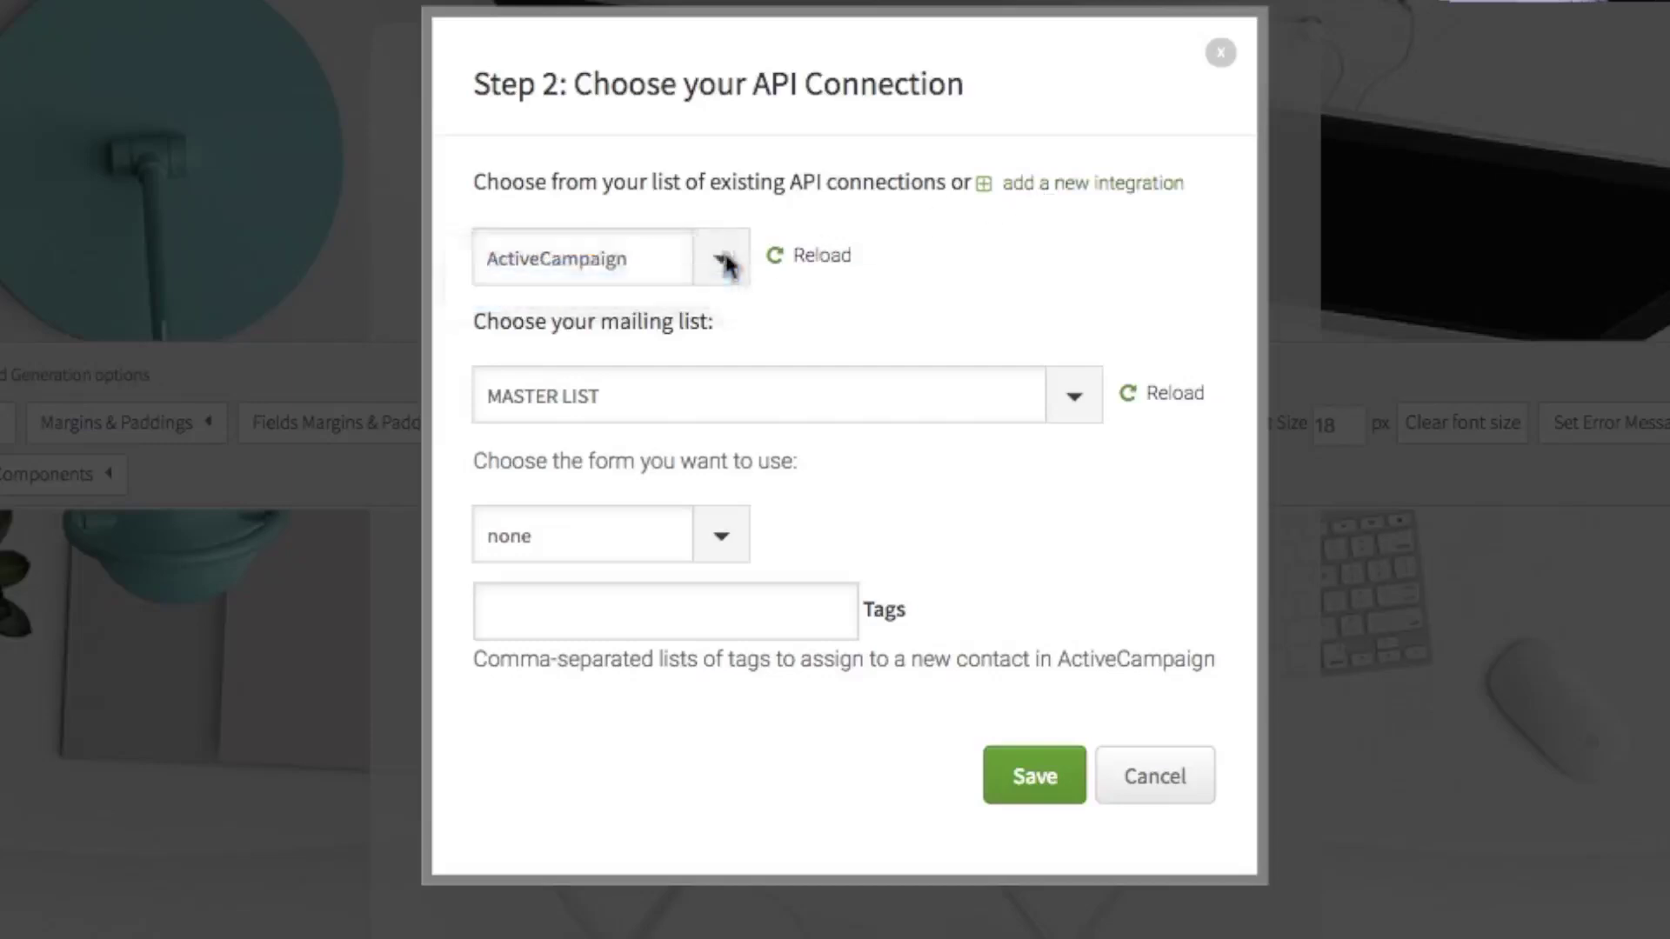
{"action": "left_click", "coordinate": [585, 295]}
{"action": "key", "text": "Tab"}
{"action": "key", "text": "space"}
{"action": "key", "text": "Down"}
{"action": "key", "text": "Return"}
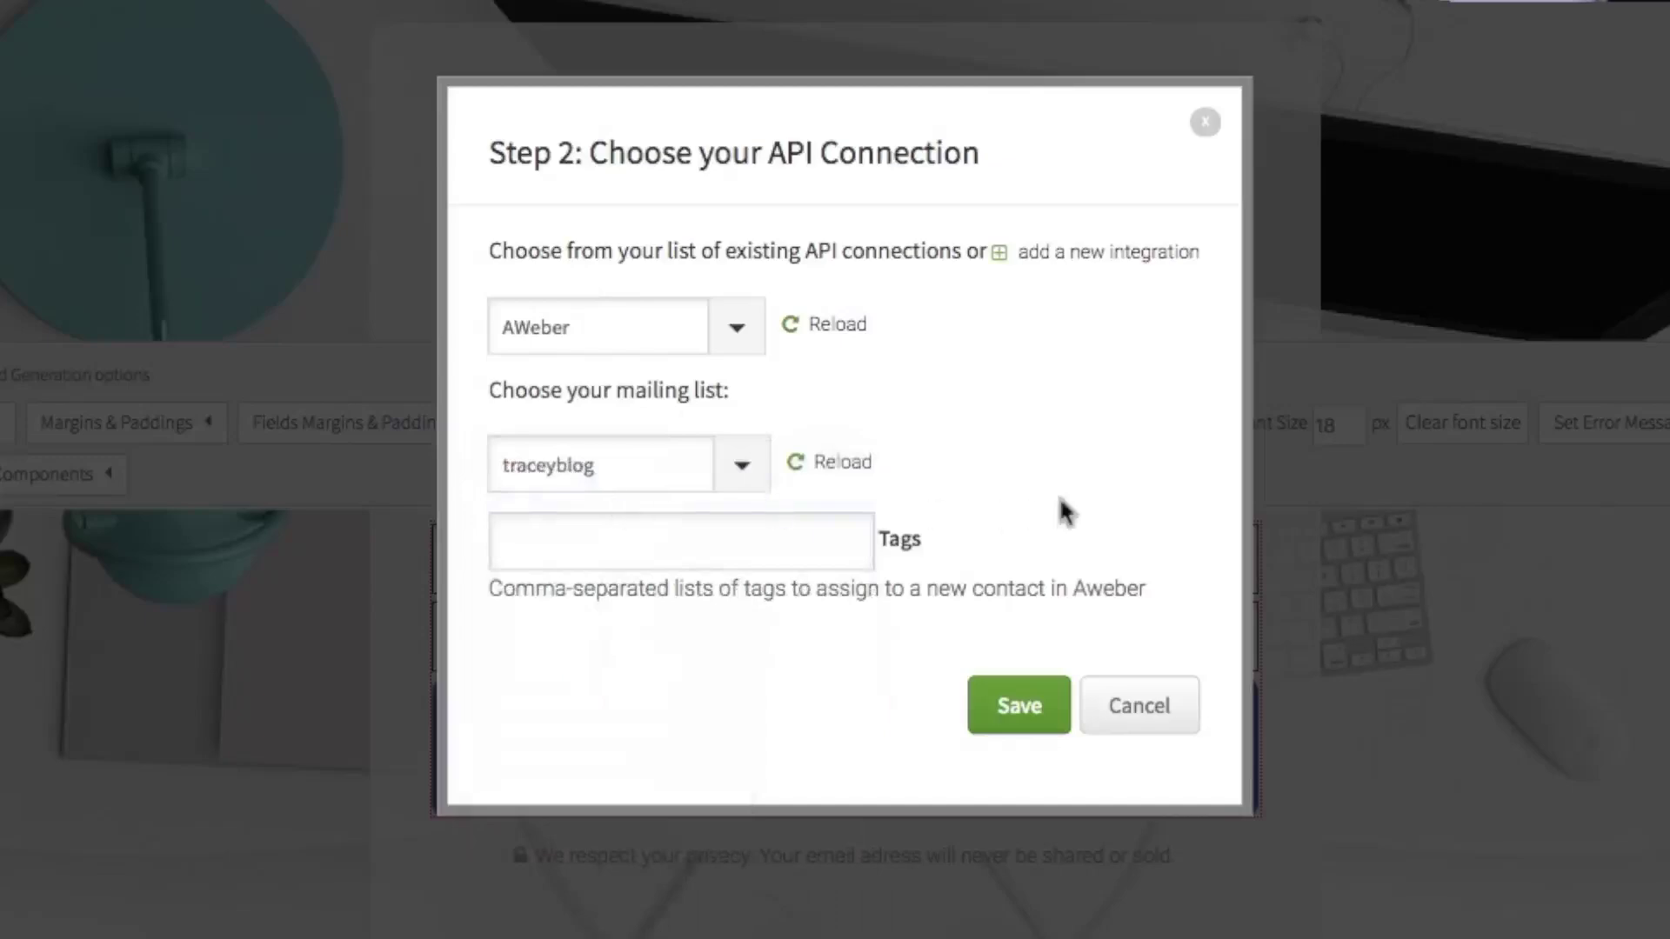
{"action": "left_click", "coordinate": [1036, 682]}
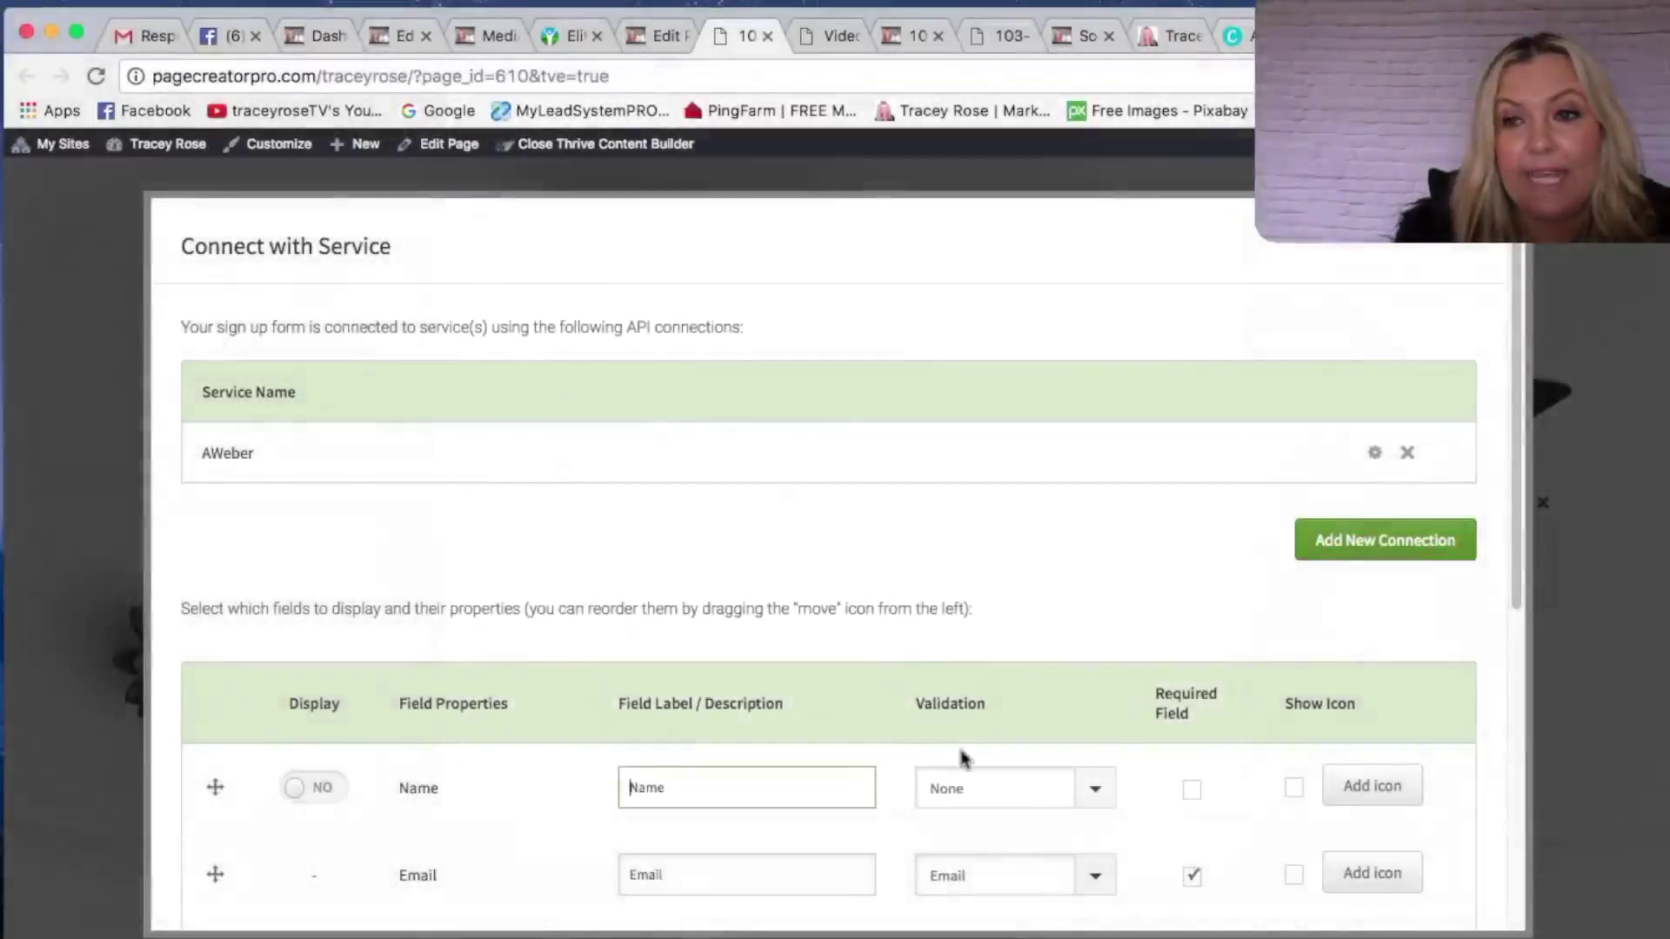
- Set the Name field's Display toggle to YES
{"action": "scroll", "coordinate": [1522, 277], "scroll_direction": "down", "scroll_amount": 3}
{"action": "scroll", "coordinate": [1522, 276], "scroll_direction": "down", "scroll_amount": 3}
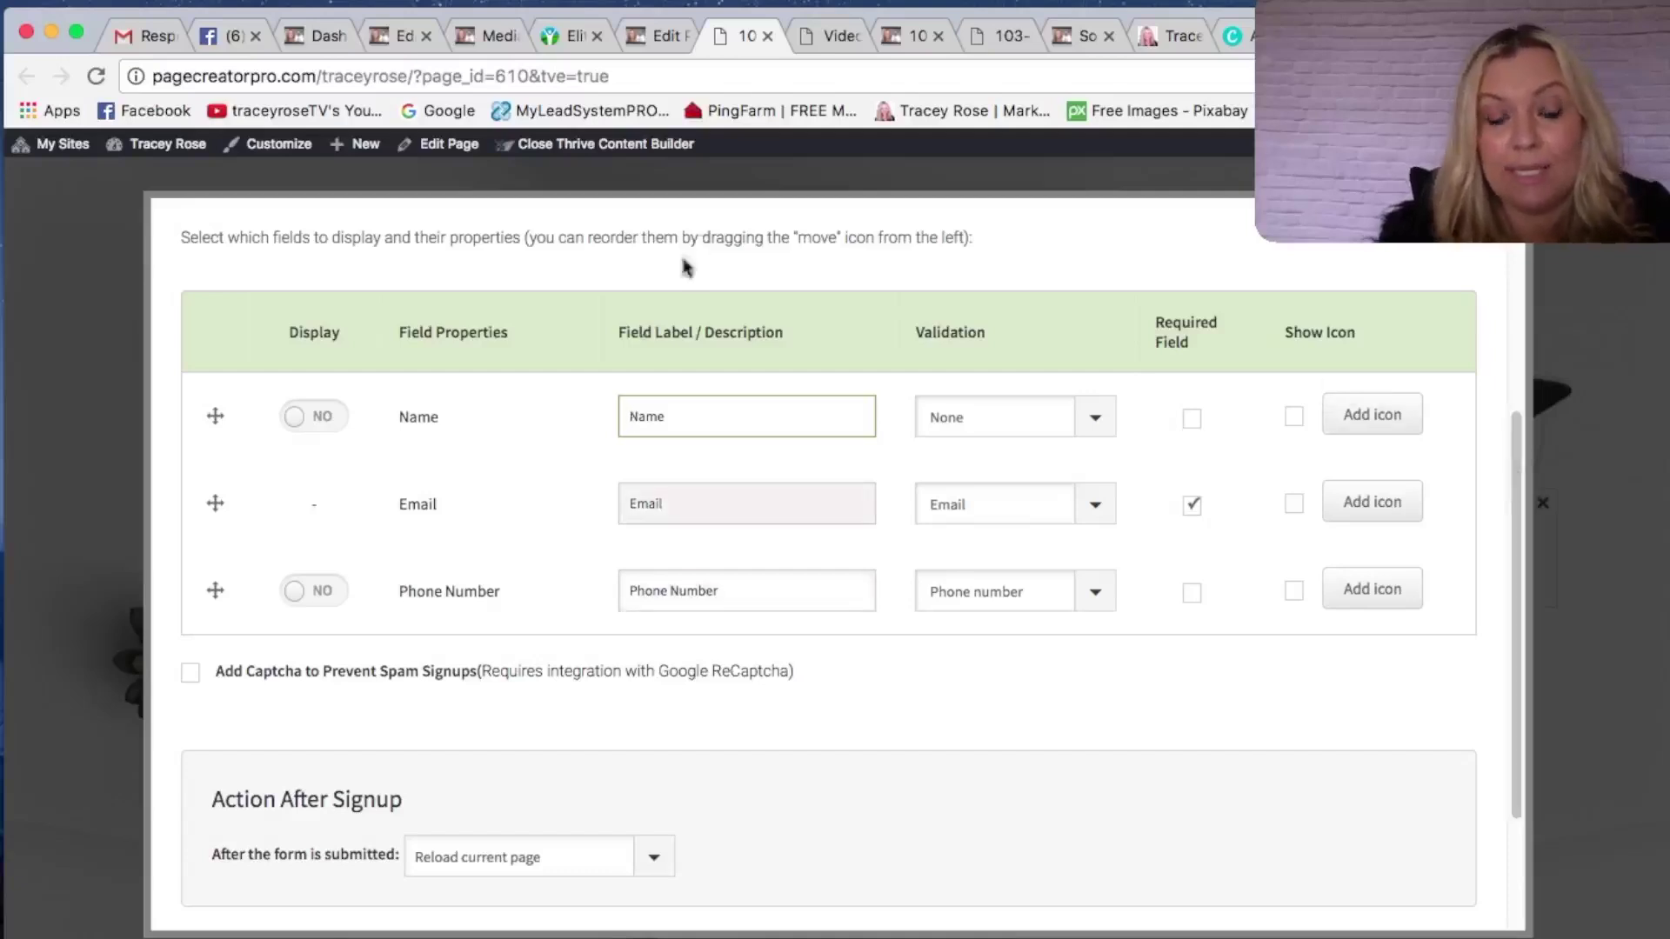
{"action": "left_click", "coordinate": [715, 509]}
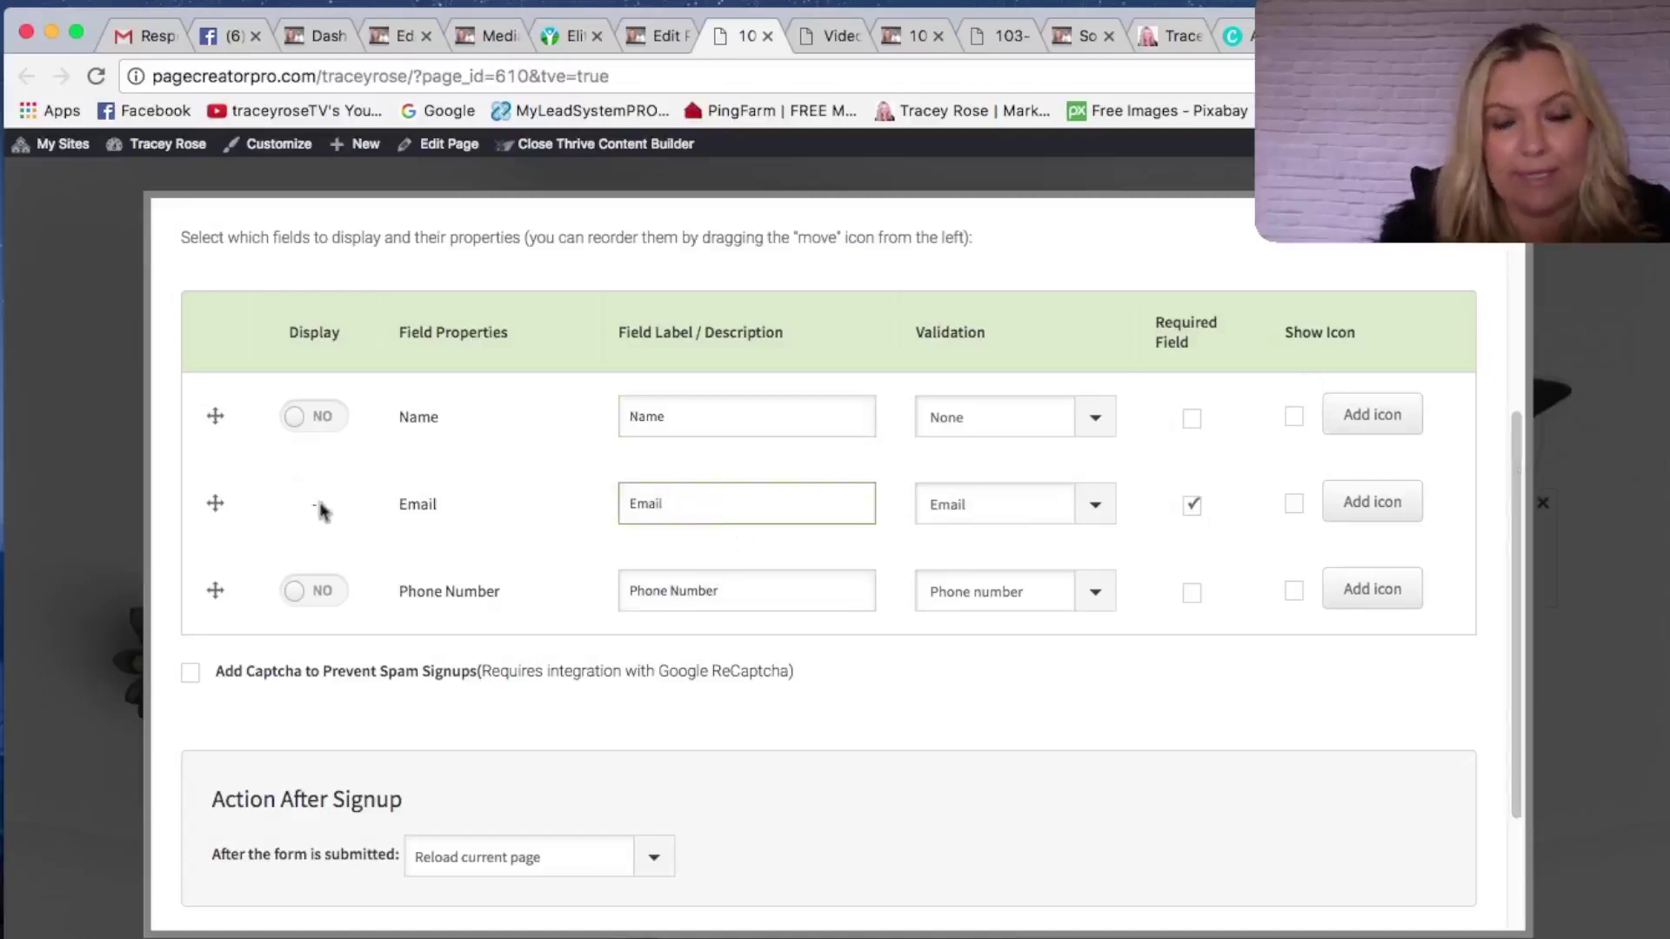
{"action": "left_click", "coordinate": [328, 417]}
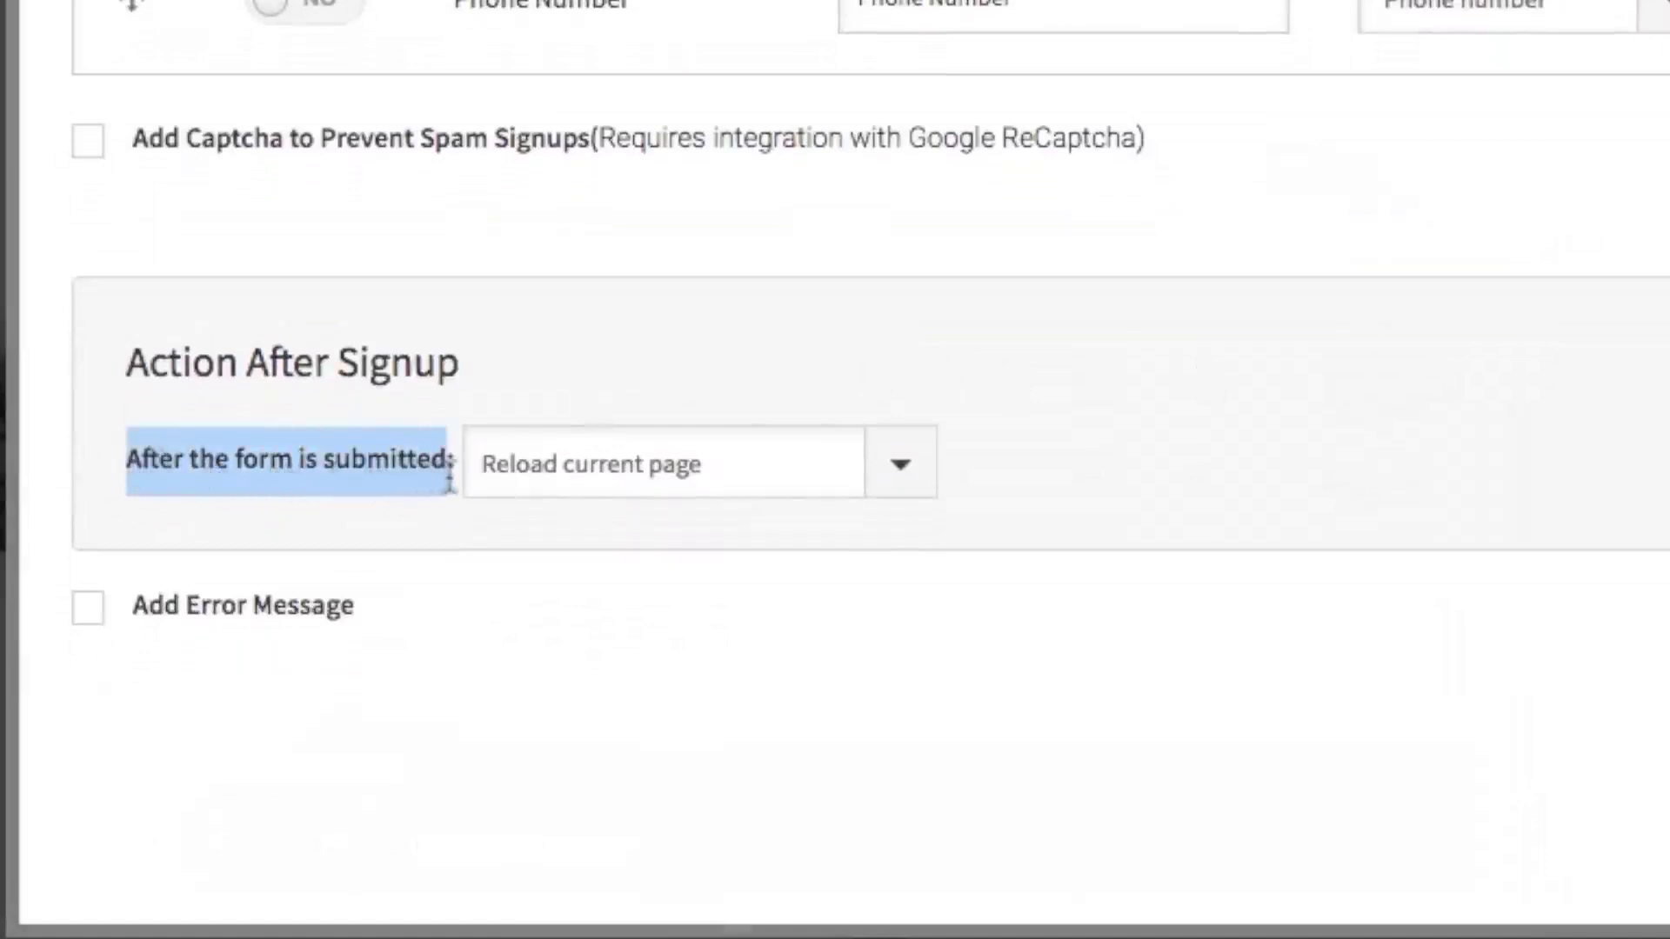
- Set 'After the form is submitted' to Redirect to URL
{"action": "left_click", "coordinate": [900, 469]}
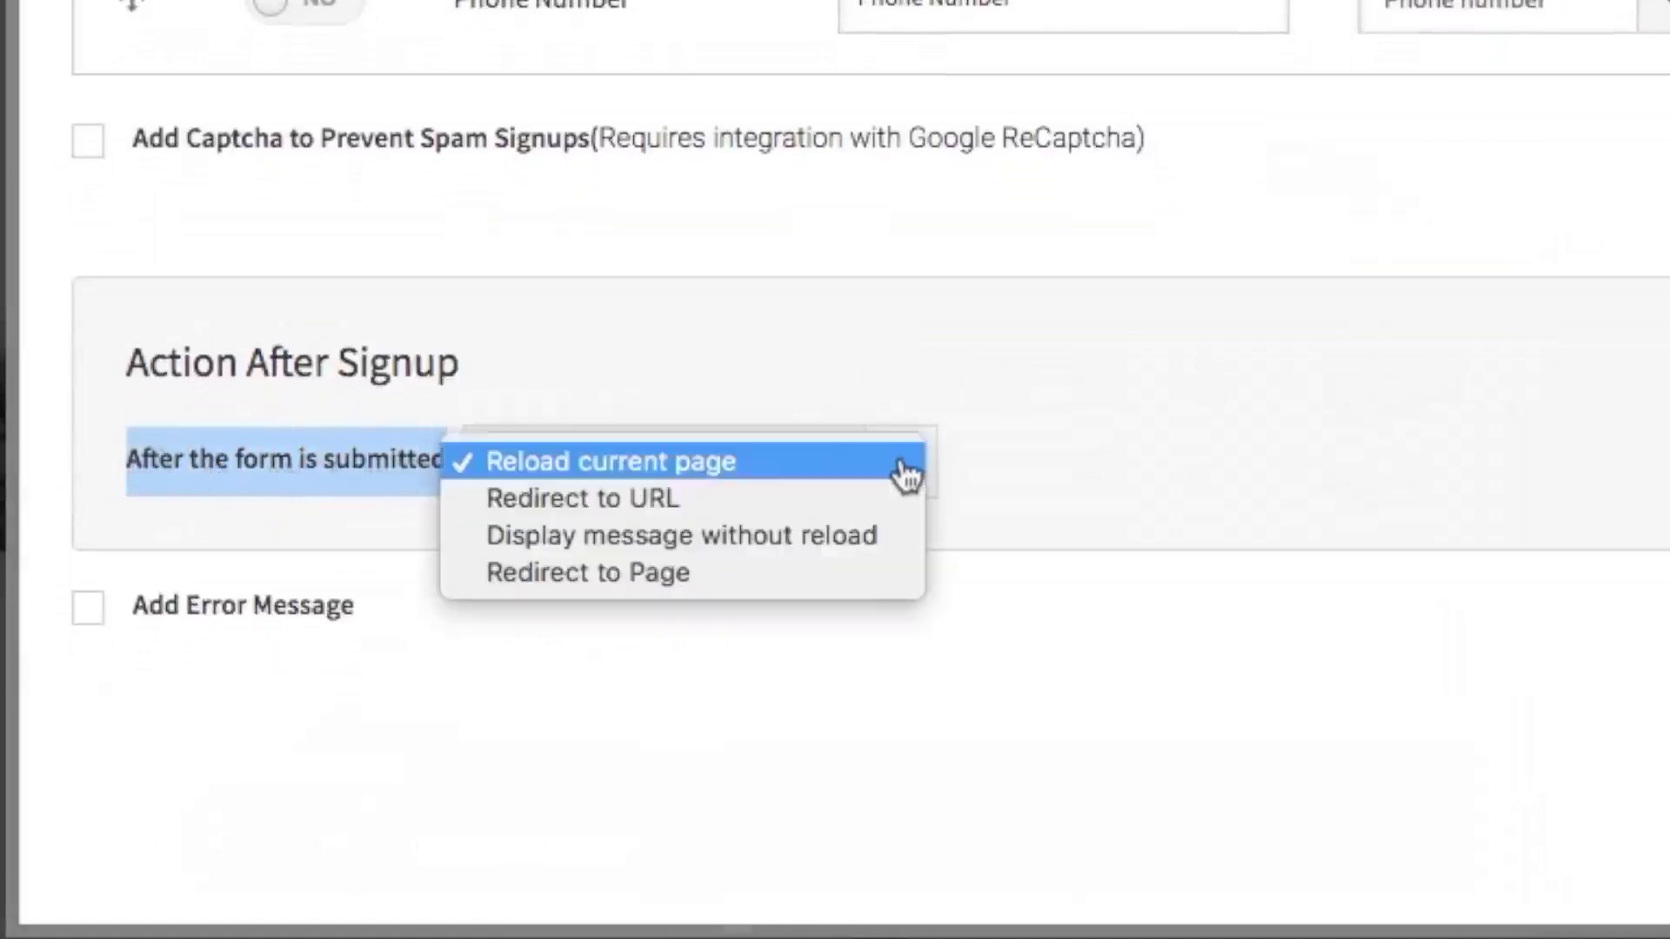
{"action": "key", "text": "Down"}
{"action": "key", "text": "Return"}
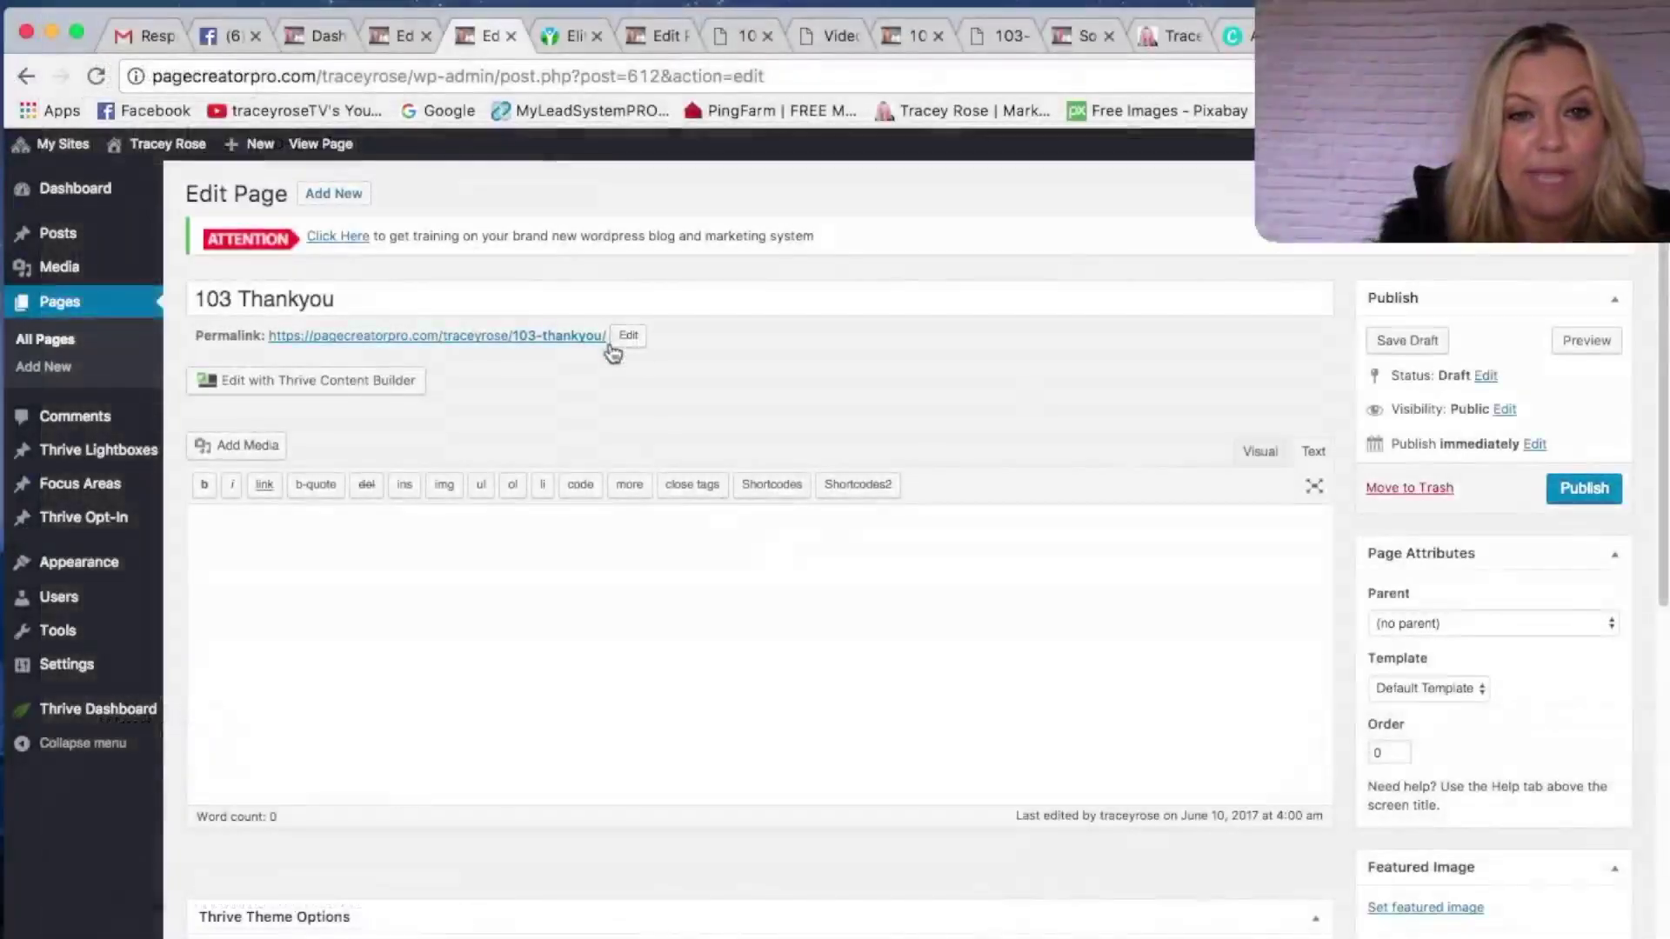
- Copy the 103 Thankyou page's permalink and return to the Thrive editor tab
{"action": "left_click_drag", "start_coordinate": [607, 339], "coordinate": [269, 338]}
{"action": "key", "text": "super+c"}
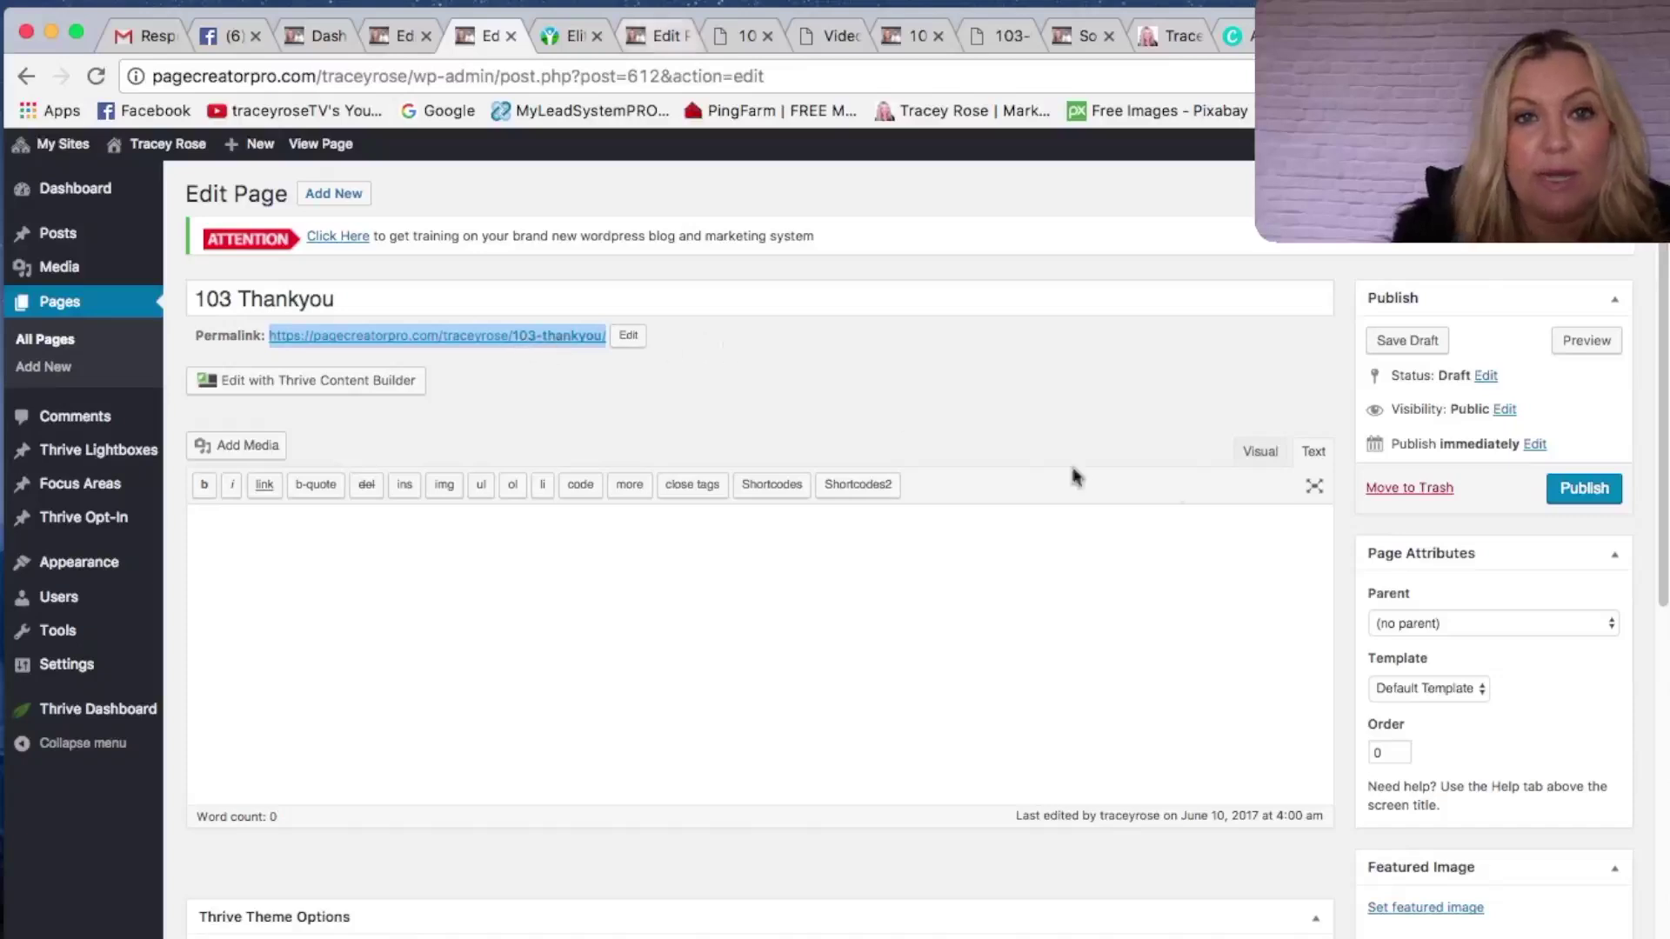
{"action": "left_click", "coordinate": [654, 35]}
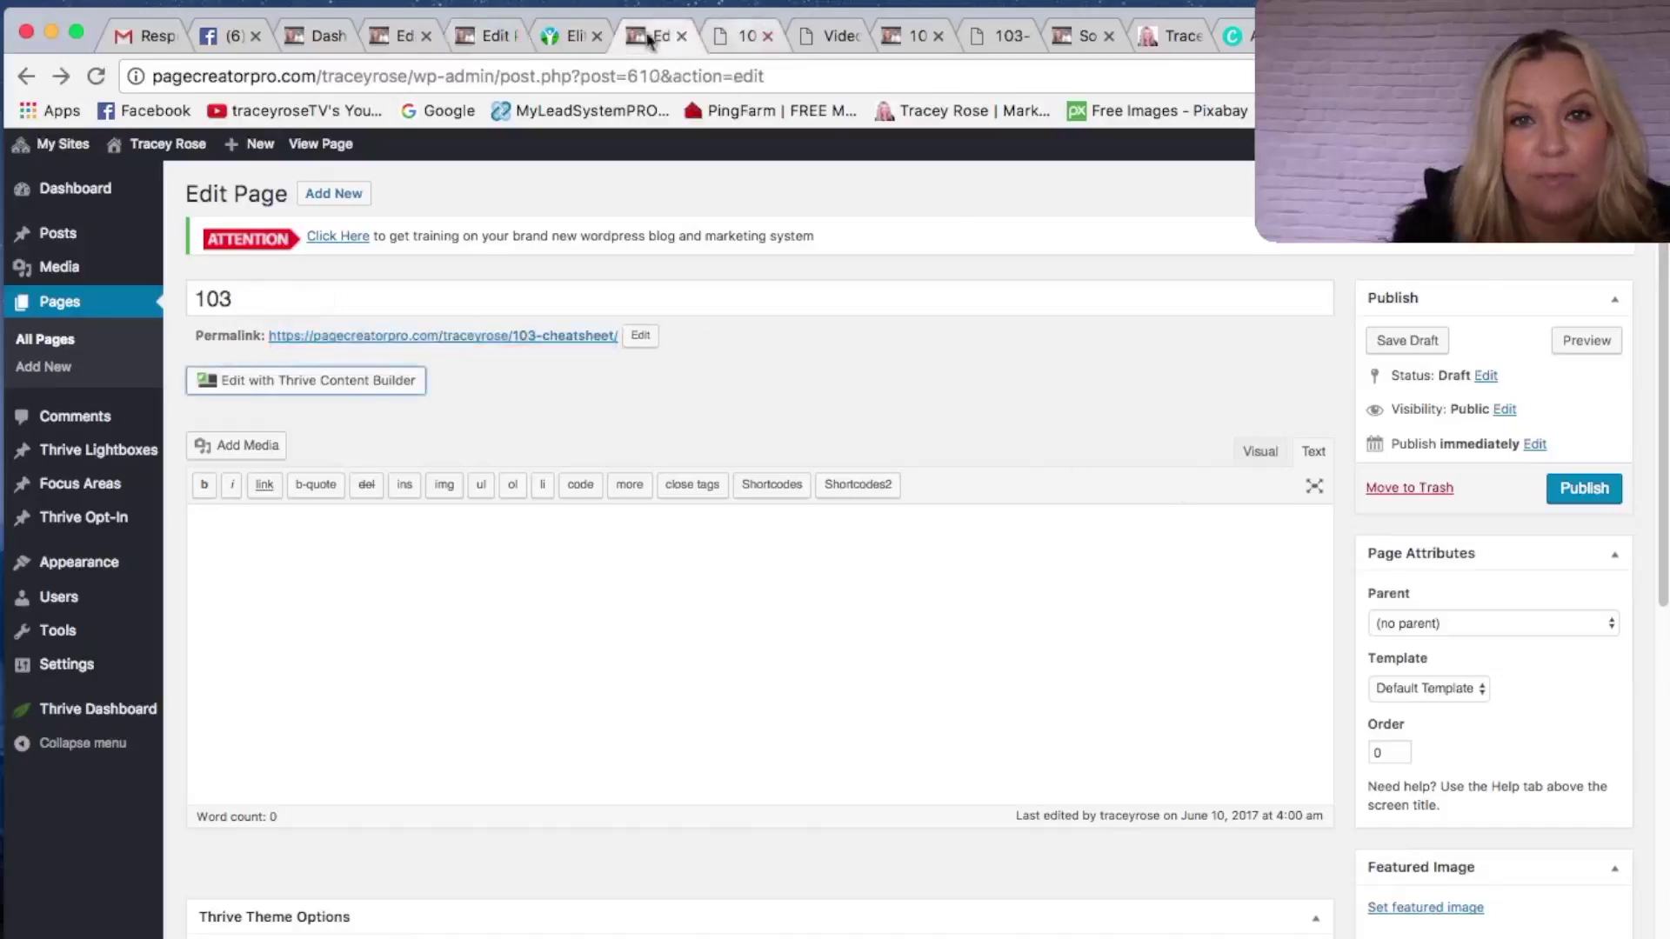
{"action": "left_click", "coordinate": [743, 38]}
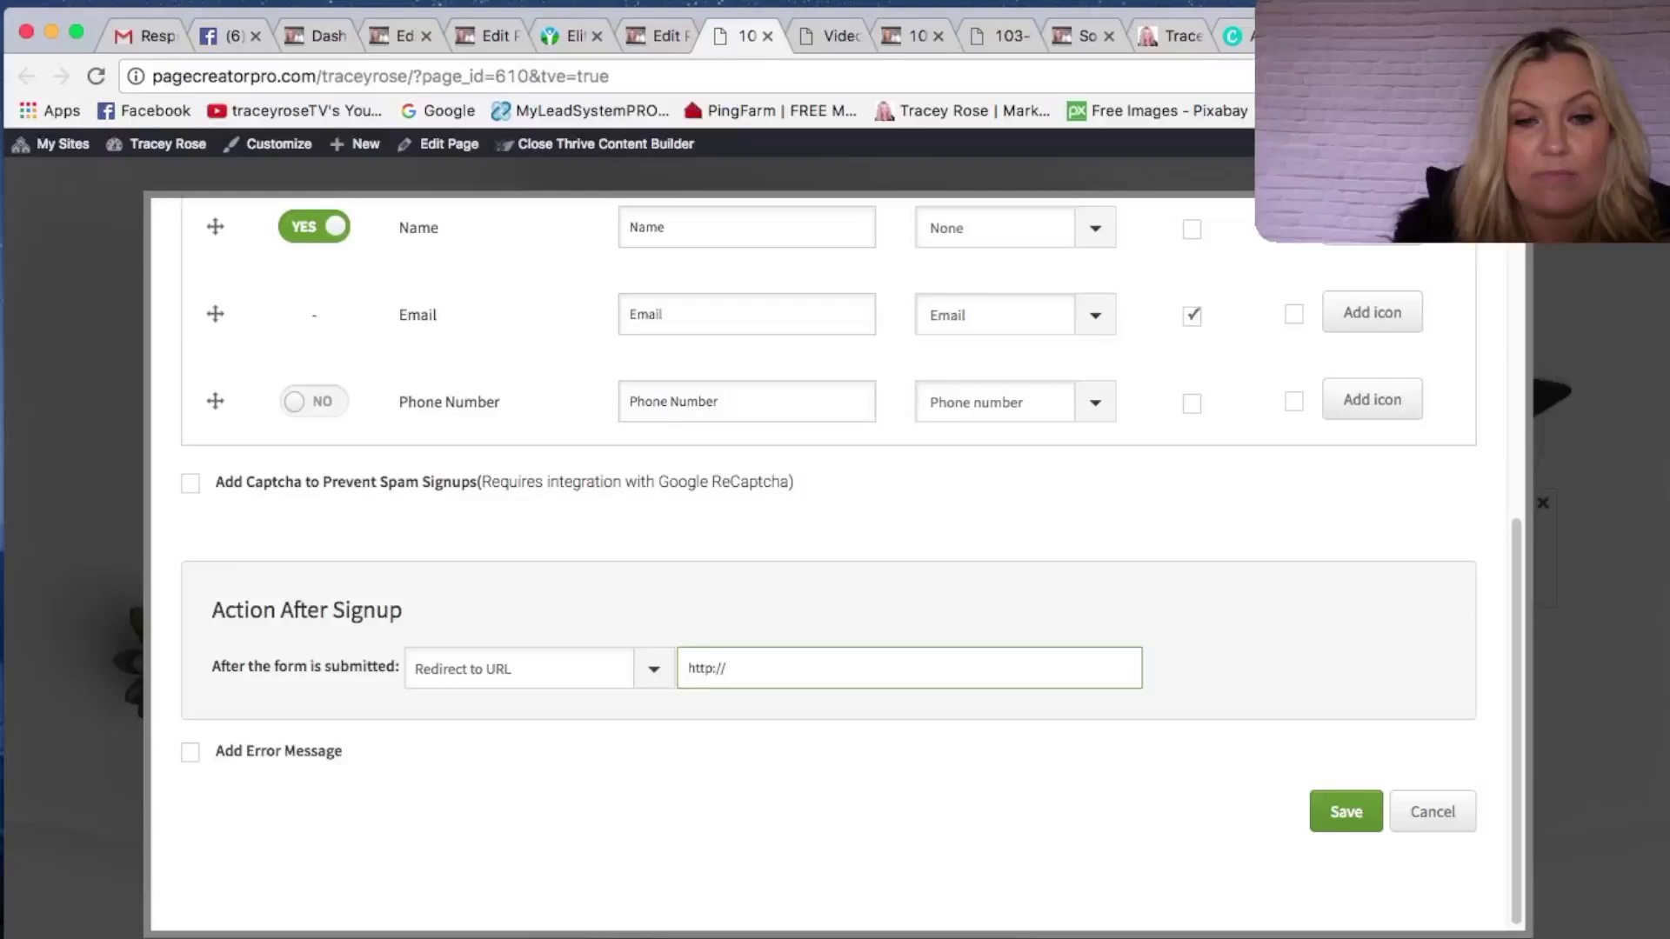
- Paste the 103-thankyou permalink into the redirect URL field and save
{"action": "triple_click", "coordinate": [692, 666]}
{"action": "key", "text": "super+v"}
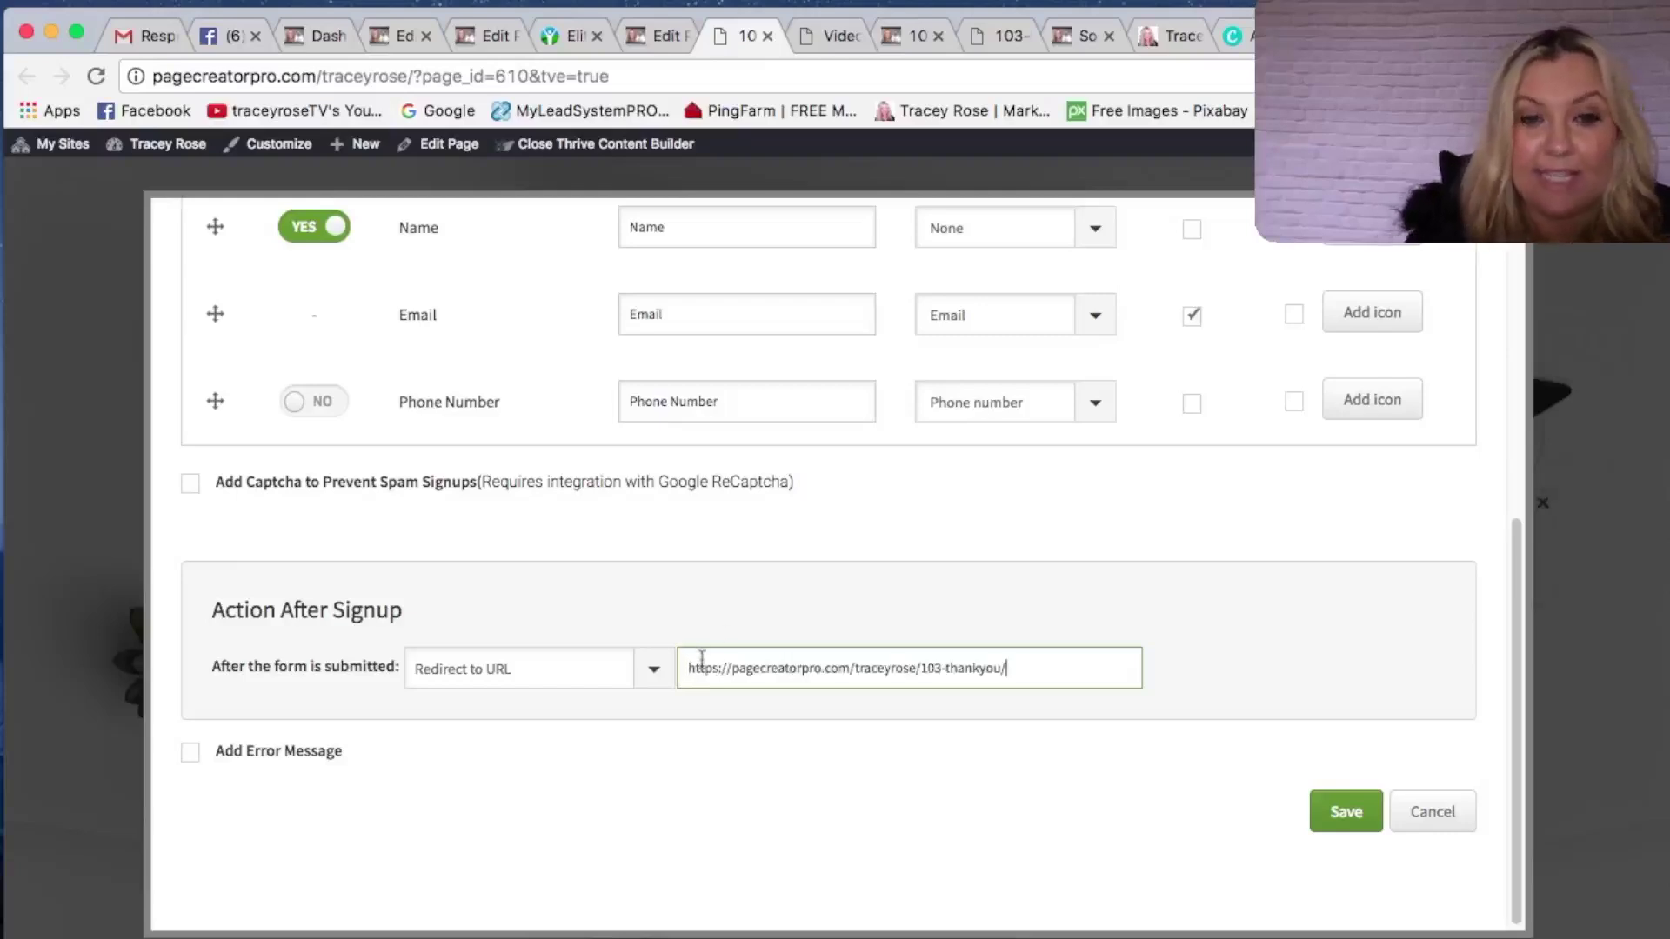
{"action": "key", "text": "Return"}
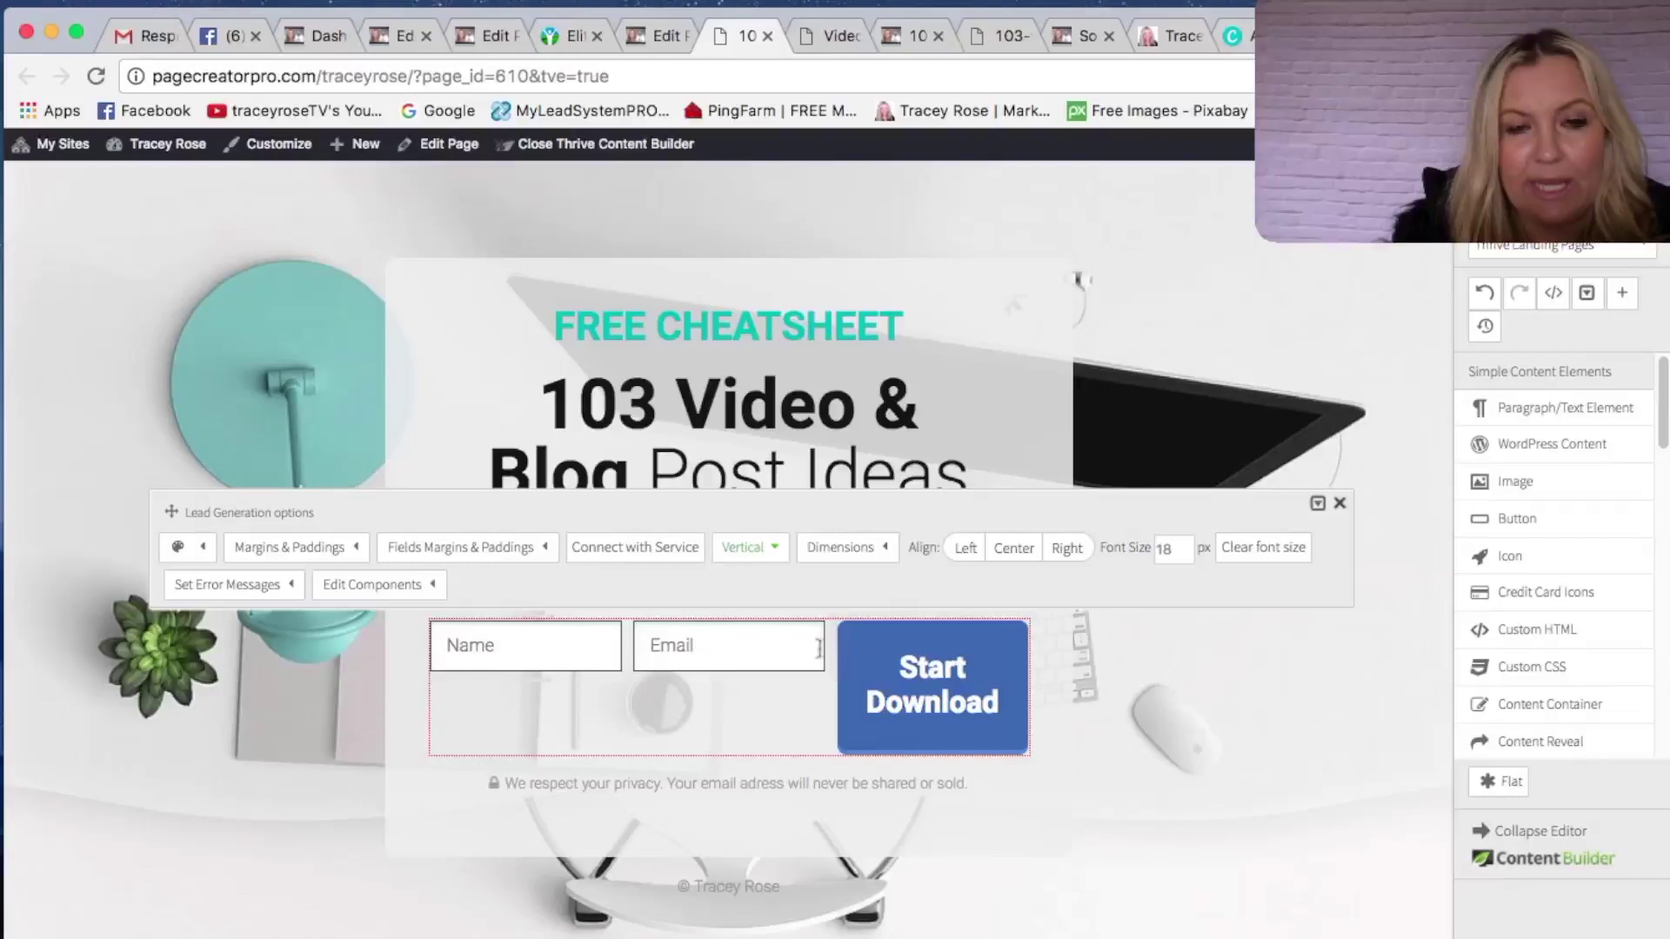
- Switch the form layout from Horizontal to Vertical and save the page
{"action": "left_click", "coordinate": [777, 550]}
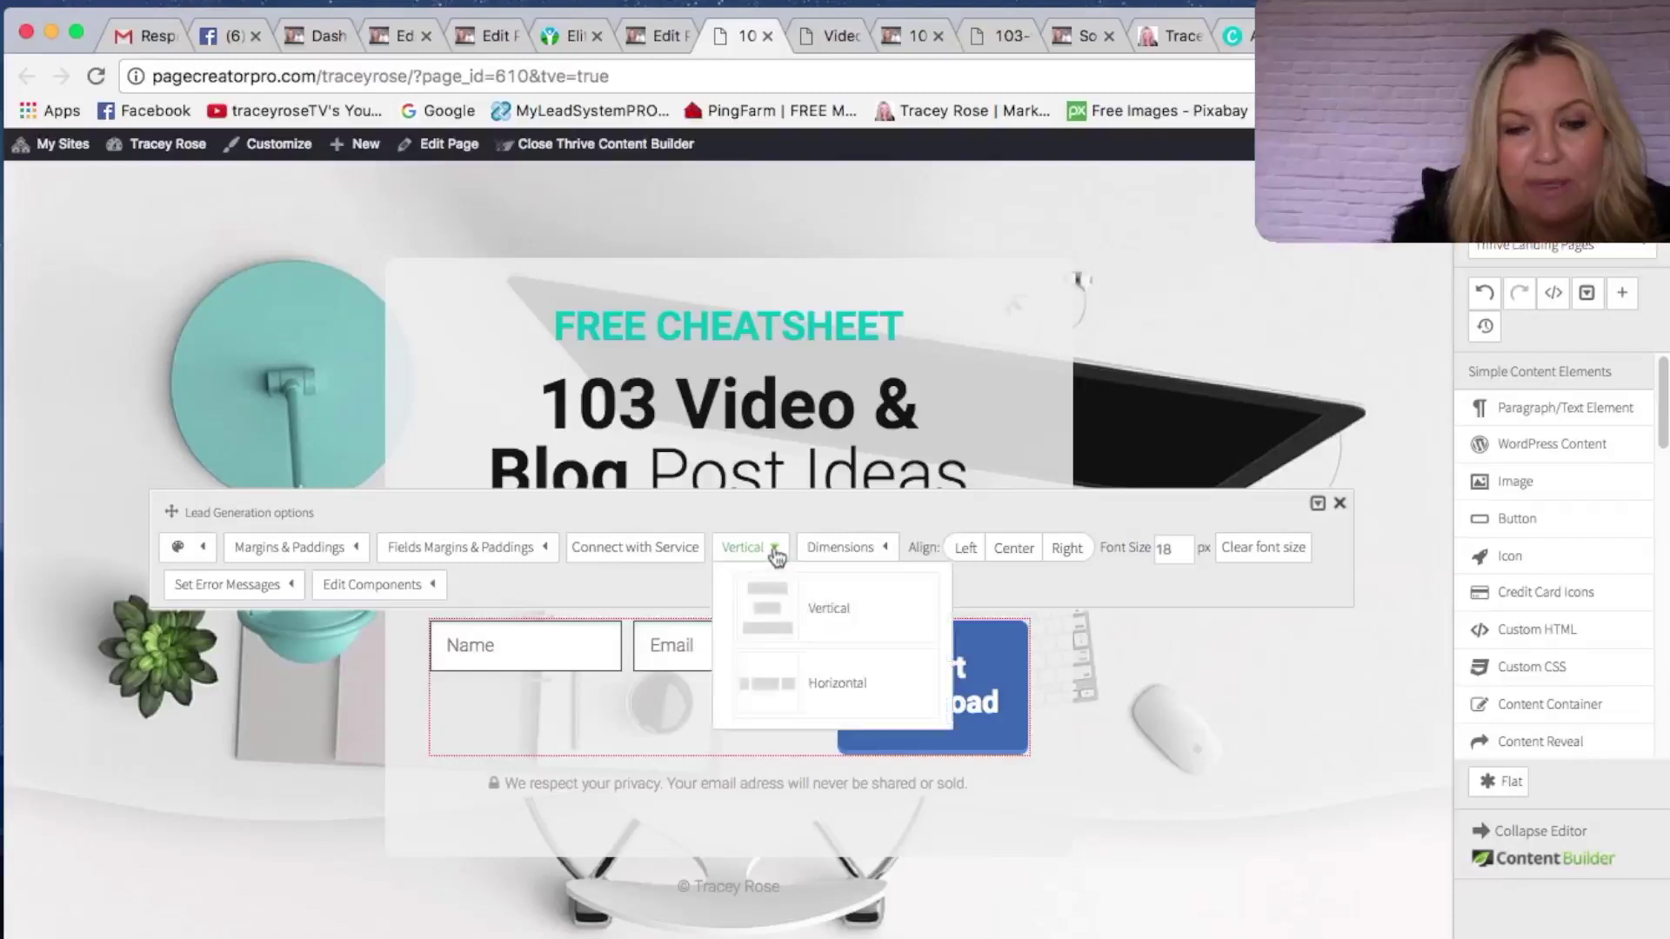
{"action": "left_click", "coordinate": [822, 694]}
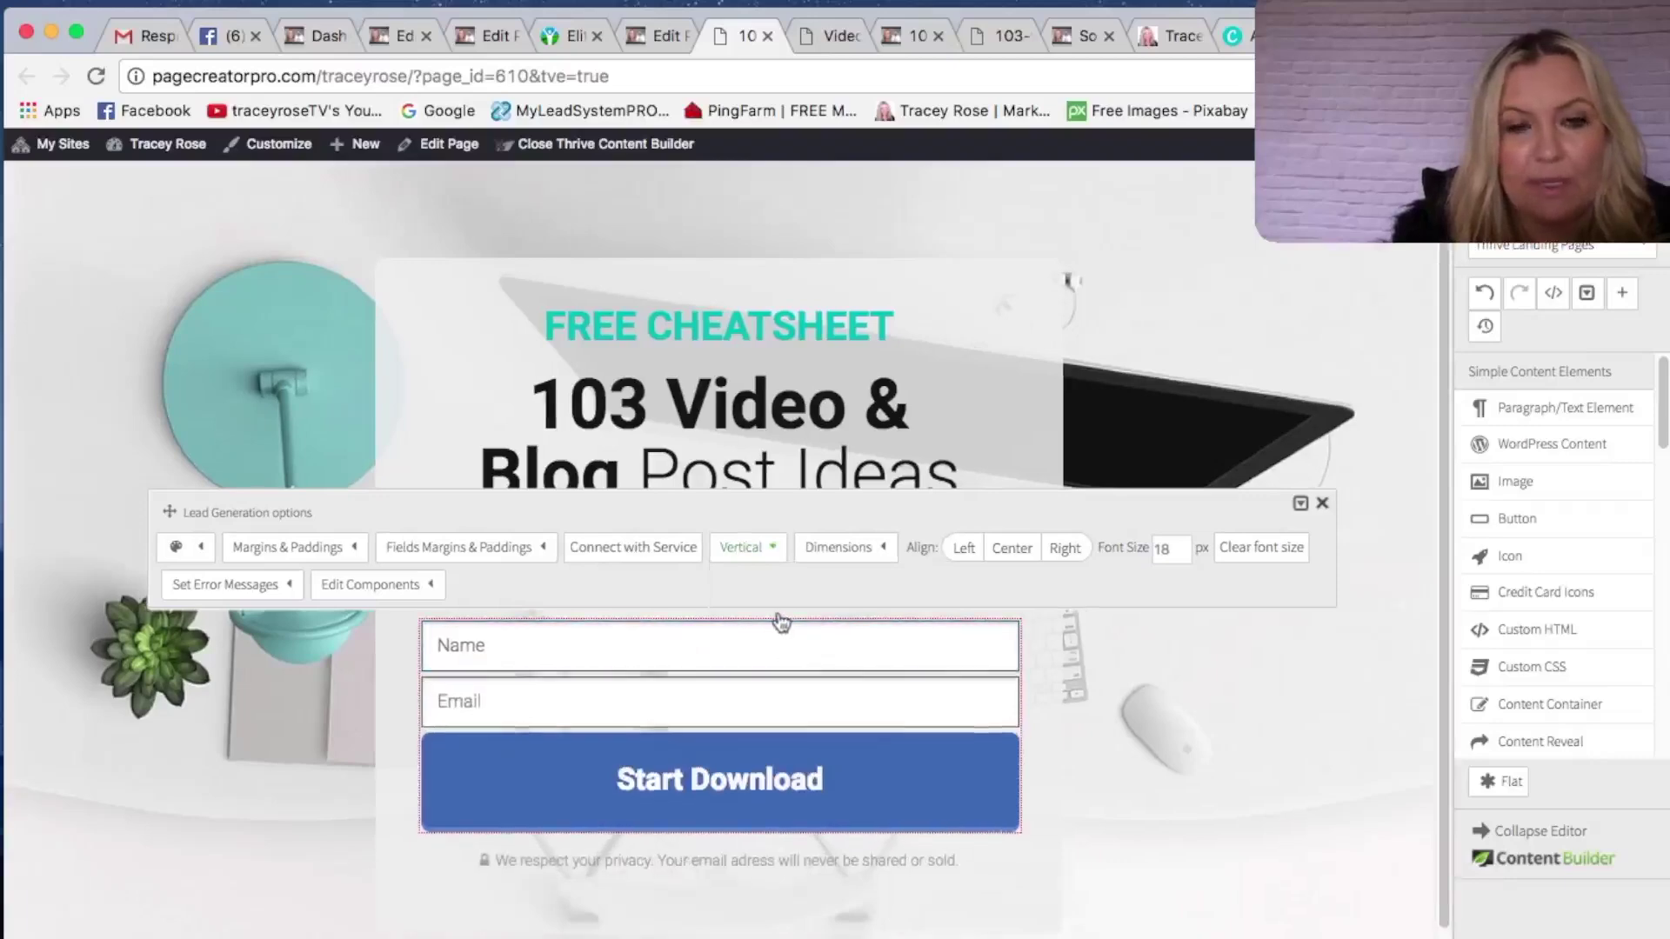
{"action": "left_click", "coordinate": [770, 549]}
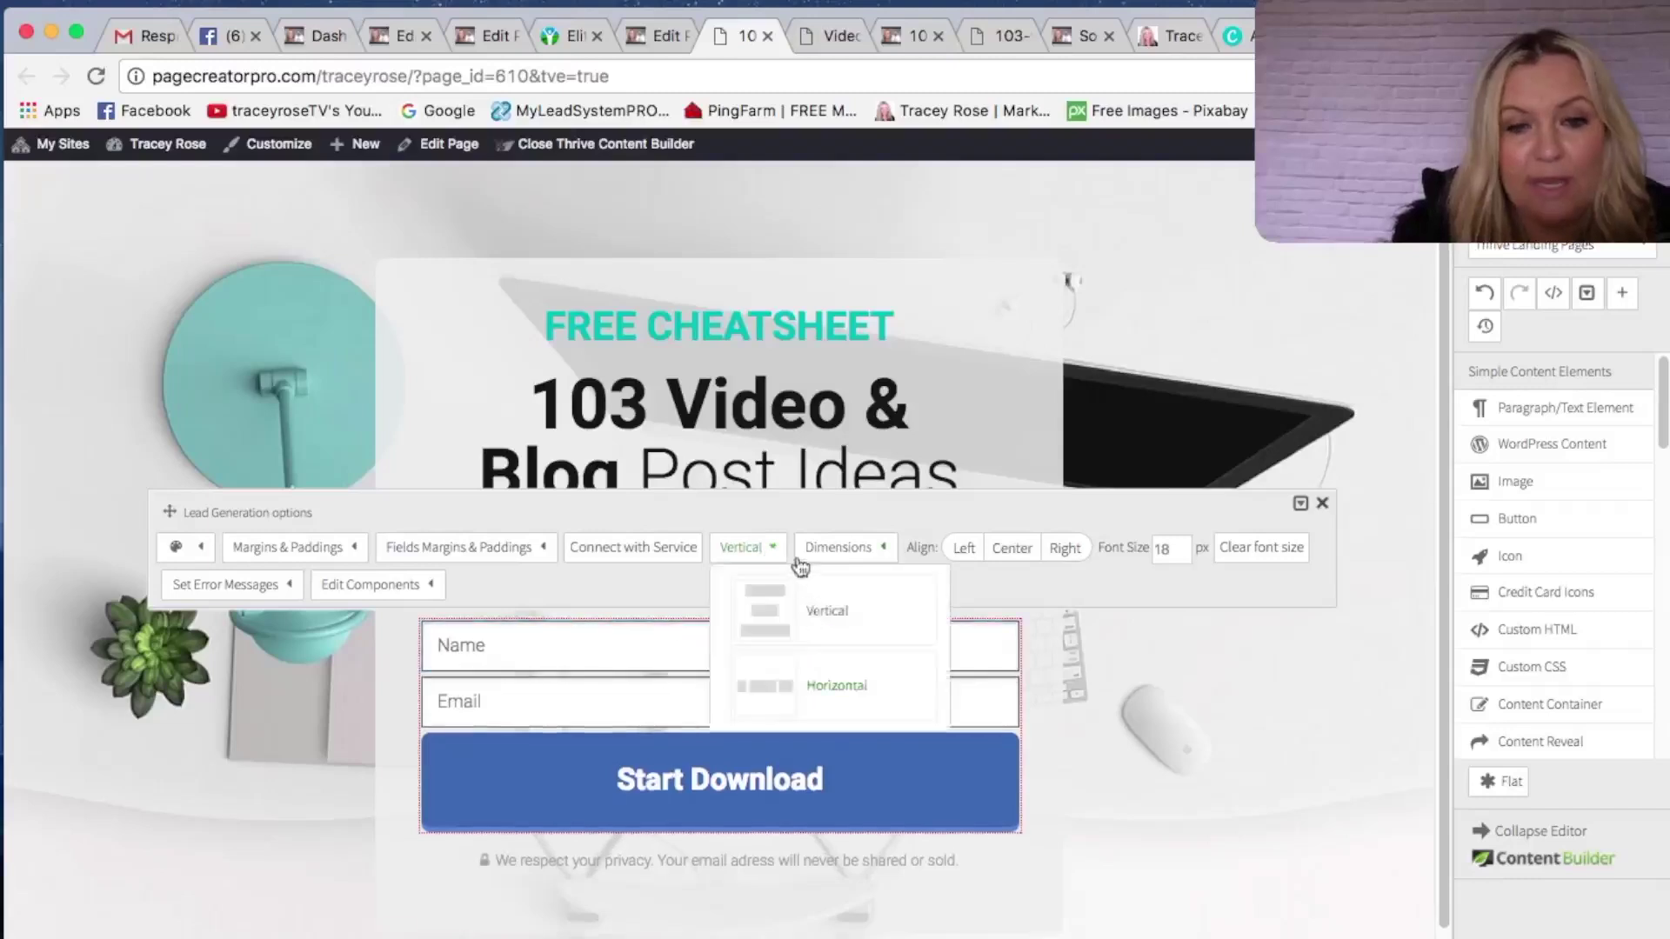
{"action": "left_click", "coordinate": [809, 683]}
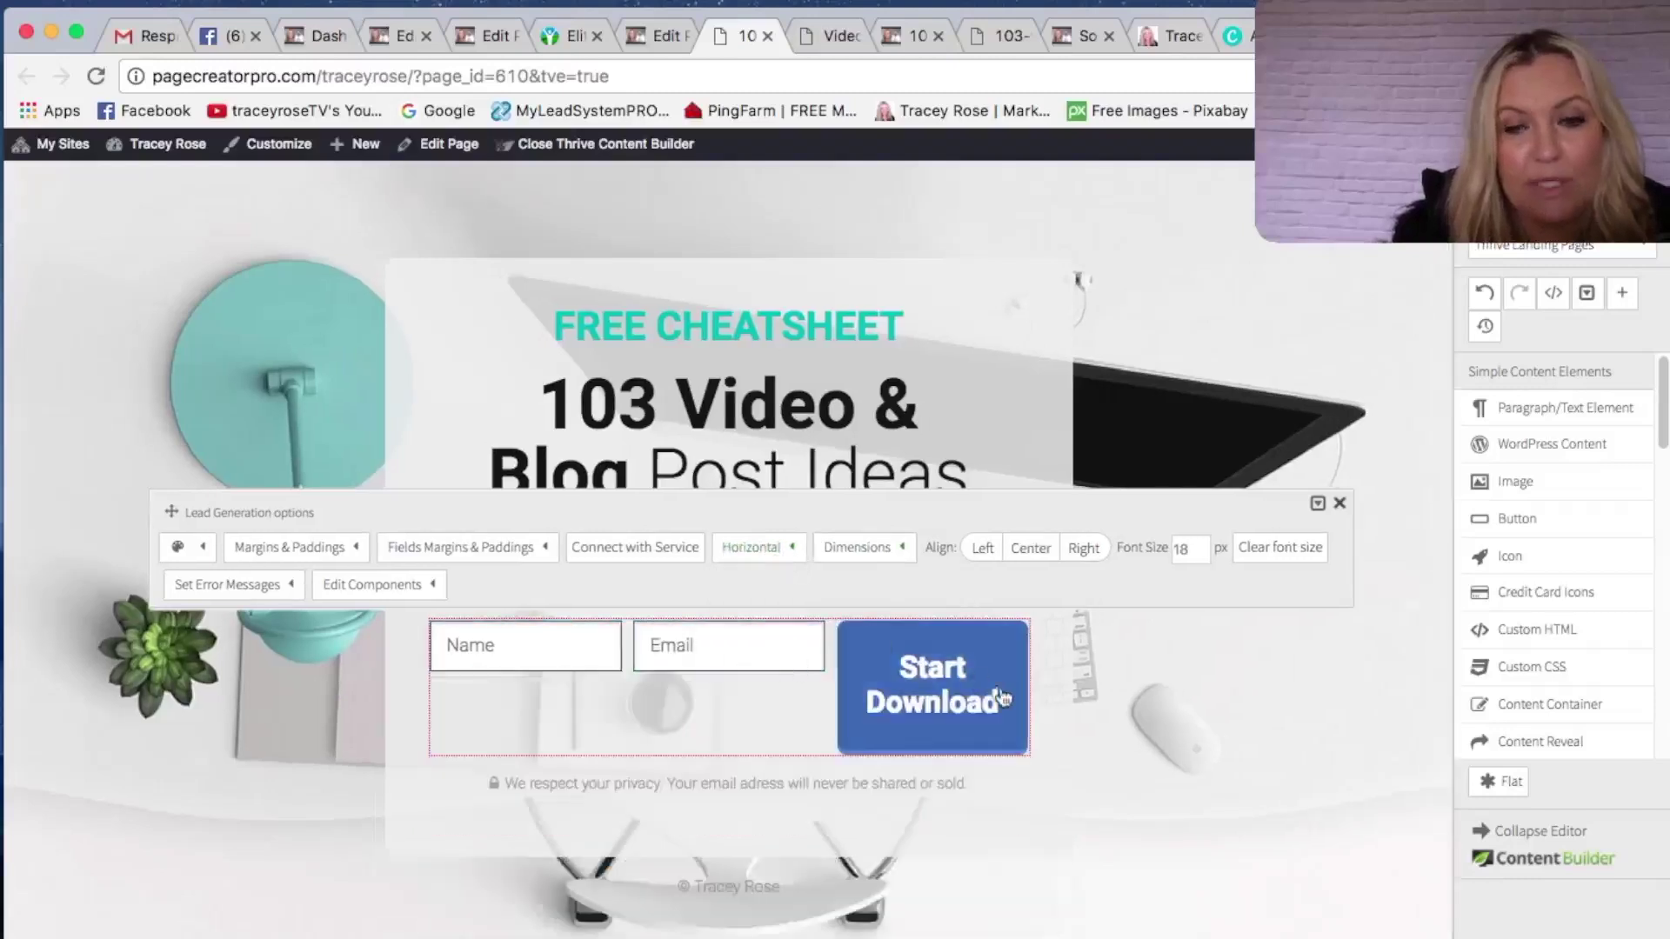
{"action": "left_click", "coordinate": [790, 547]}
{"action": "left_click", "coordinate": [818, 609]}
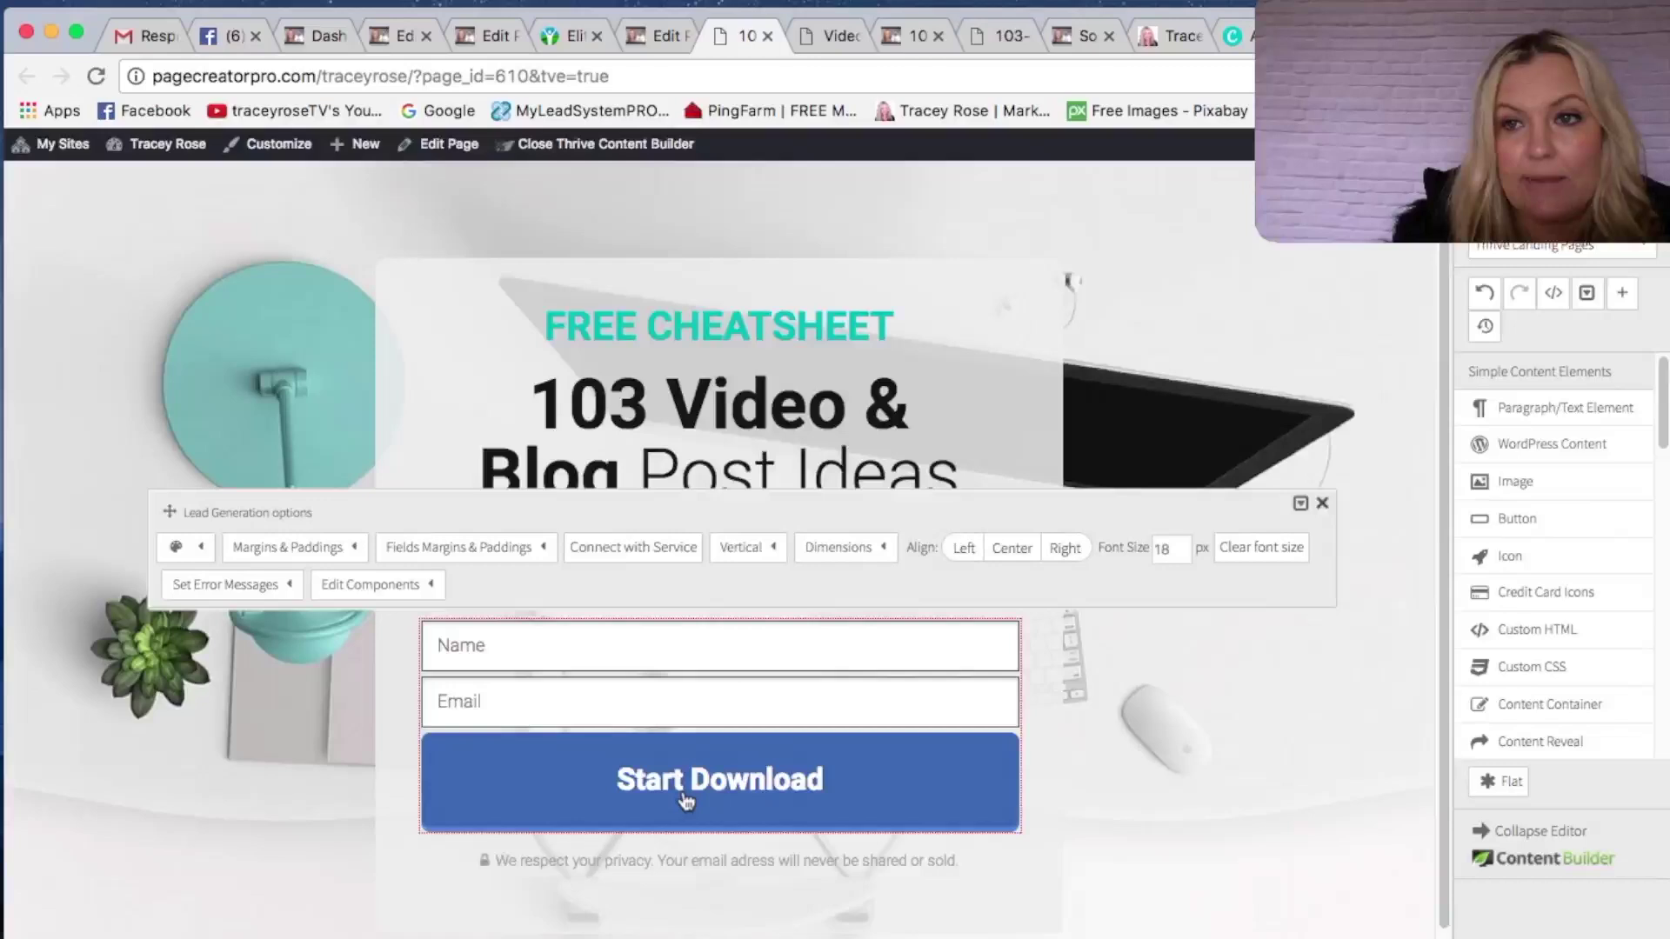
{"action": "key", "text": "super+s"}
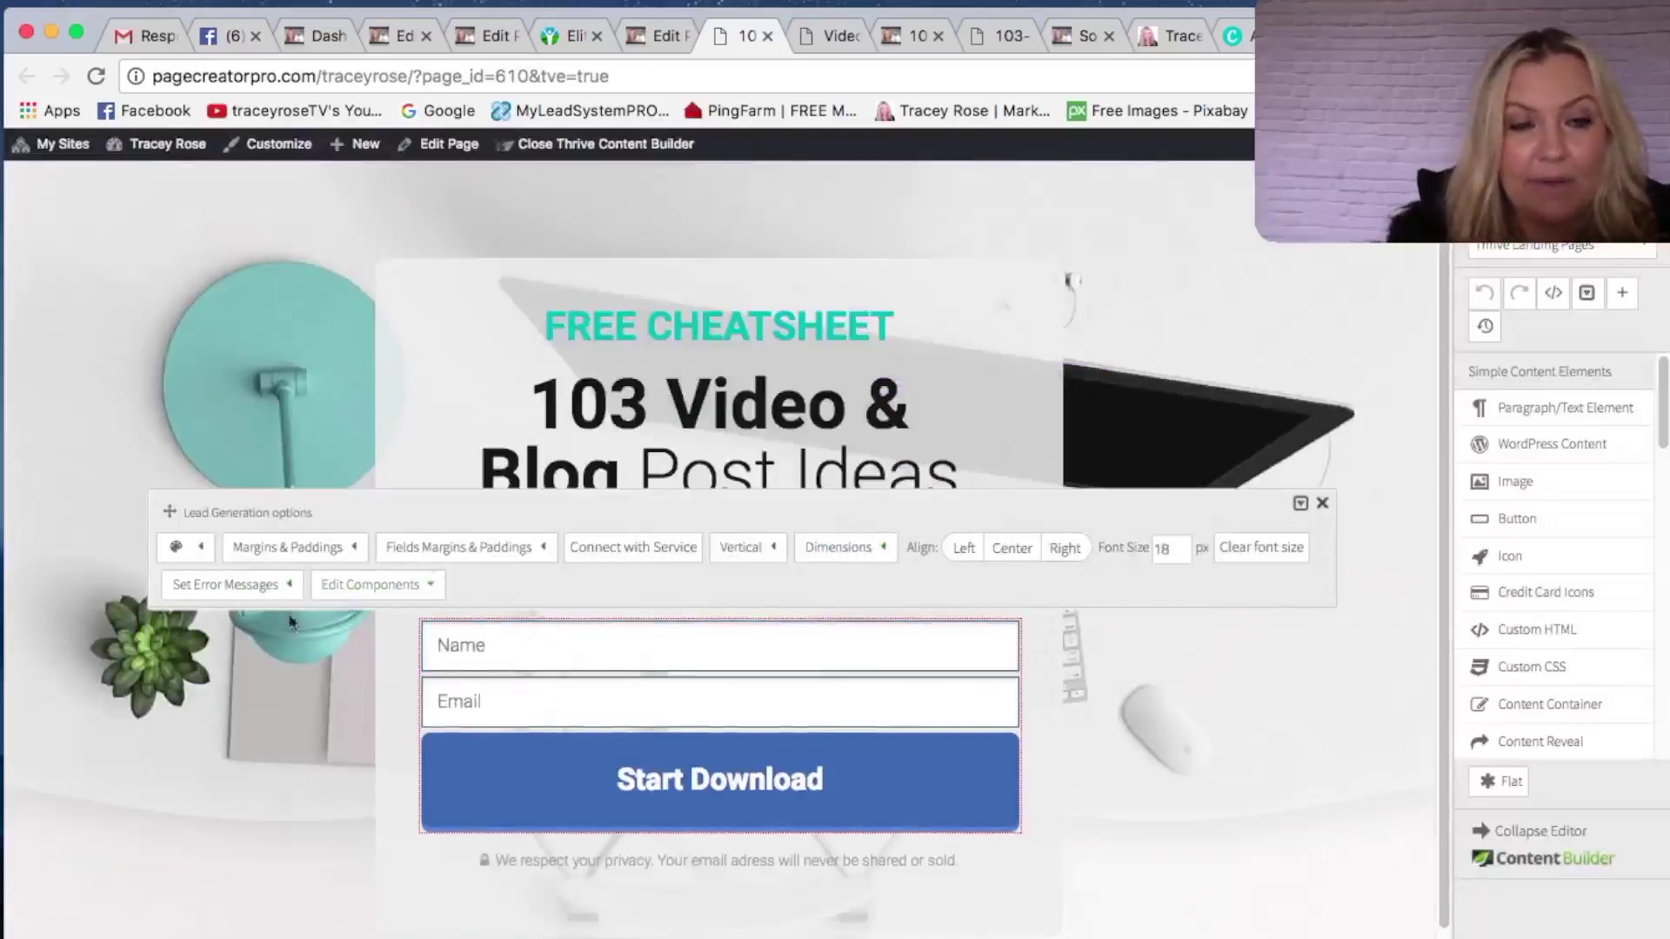
- Change the submit button text to DOWNLOAD NOW with a 40 px font size
{"action": "left_click", "coordinate": [417, 590]}
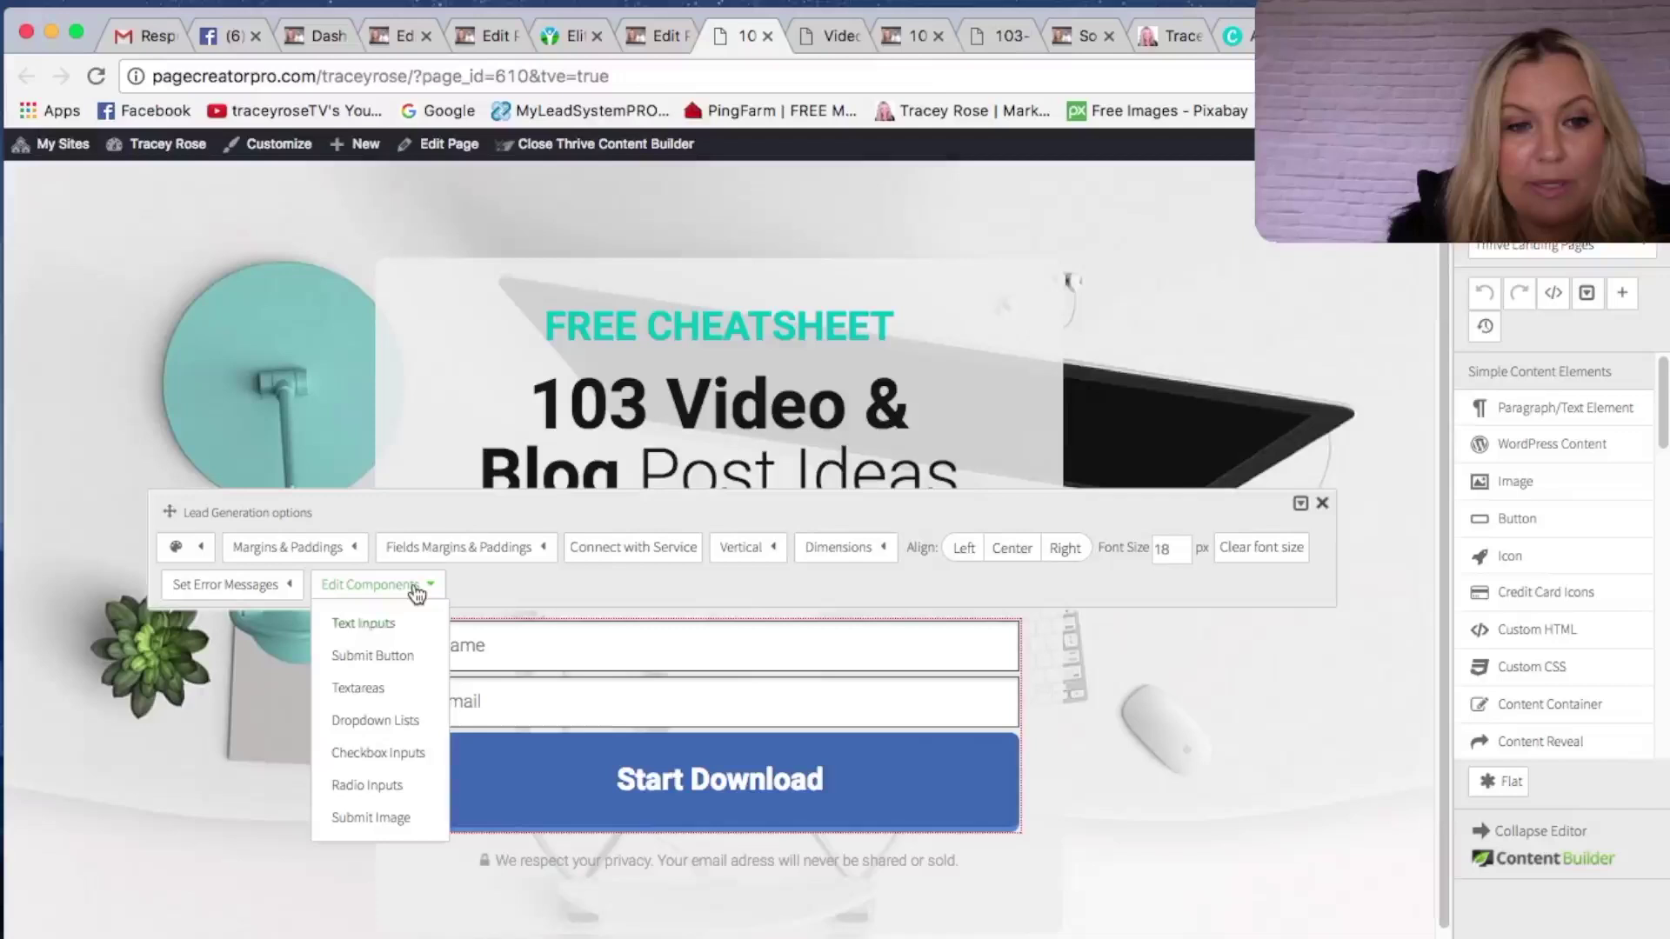
{"action": "left_click", "coordinate": [373, 657]}
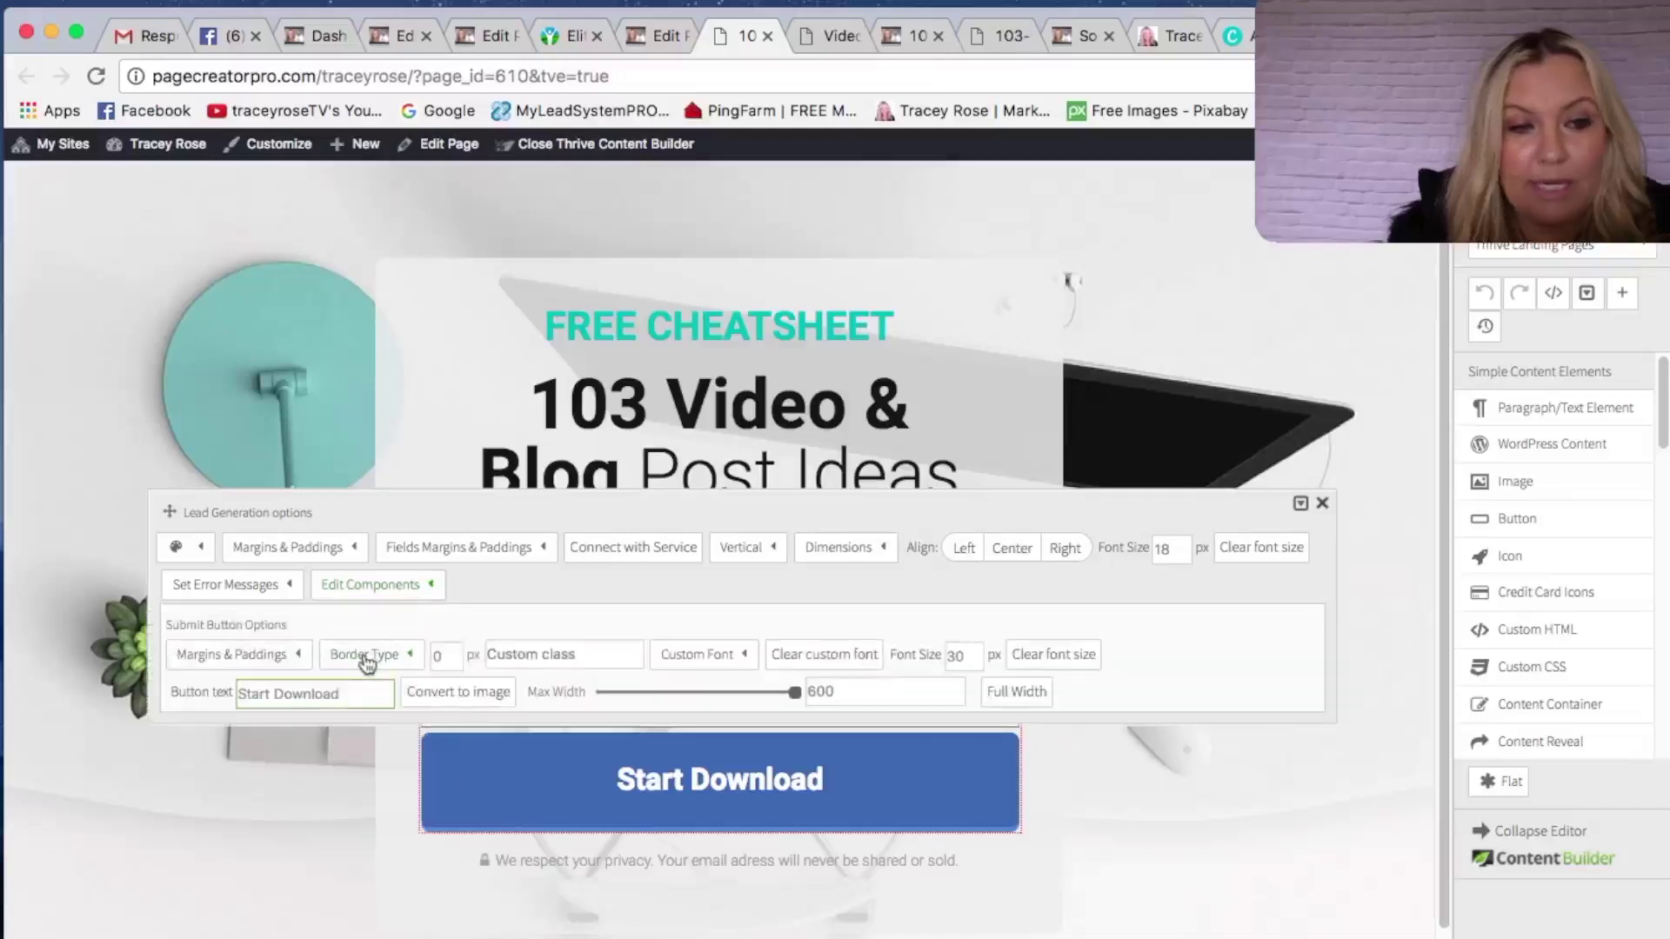
{"action": "left_click_drag", "start_coordinate": [341, 694], "coordinate": [207, 703]}
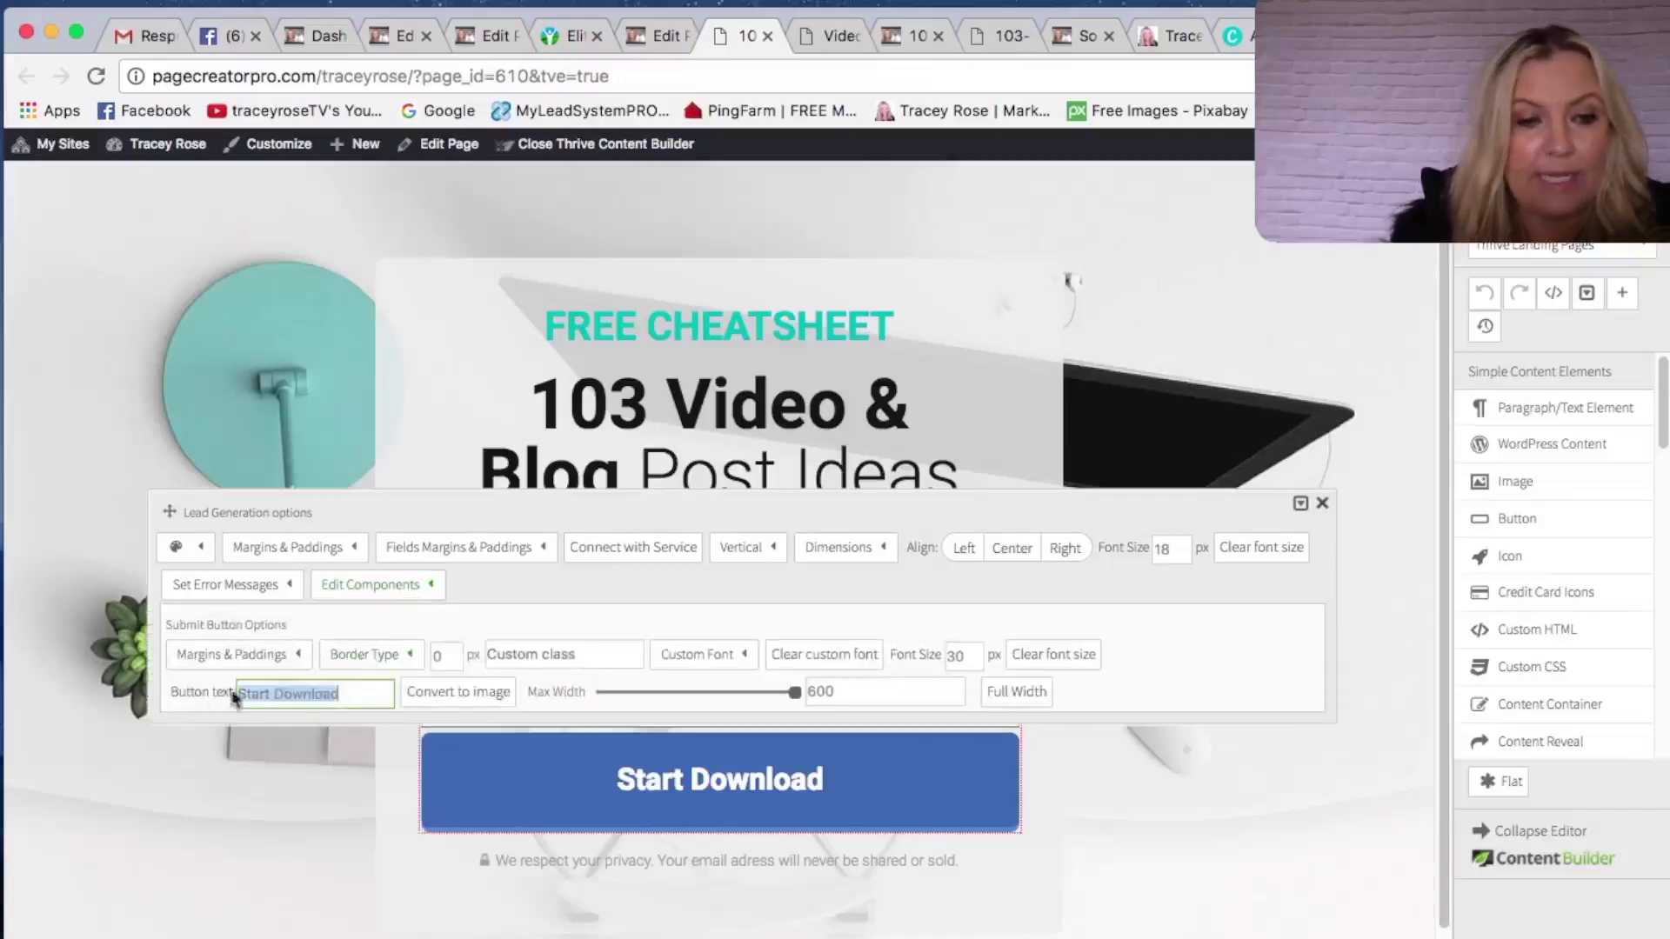
{"action": "type", "text": "DOWNLOAD NOW"}
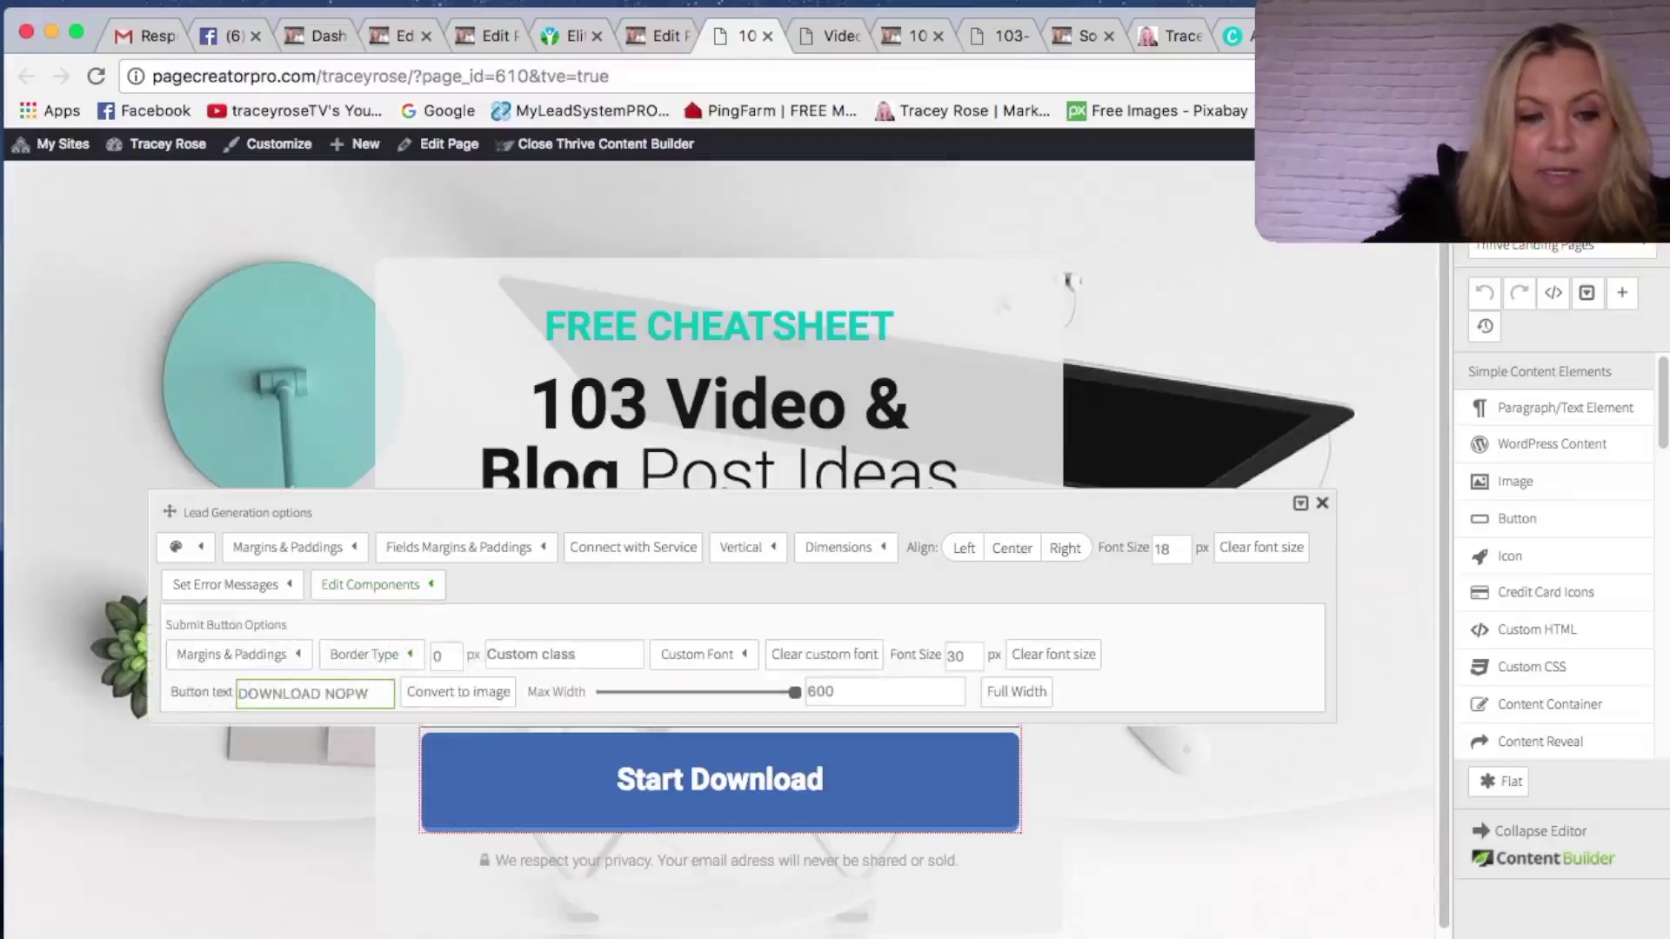
{"action": "key", "text": "Return"}
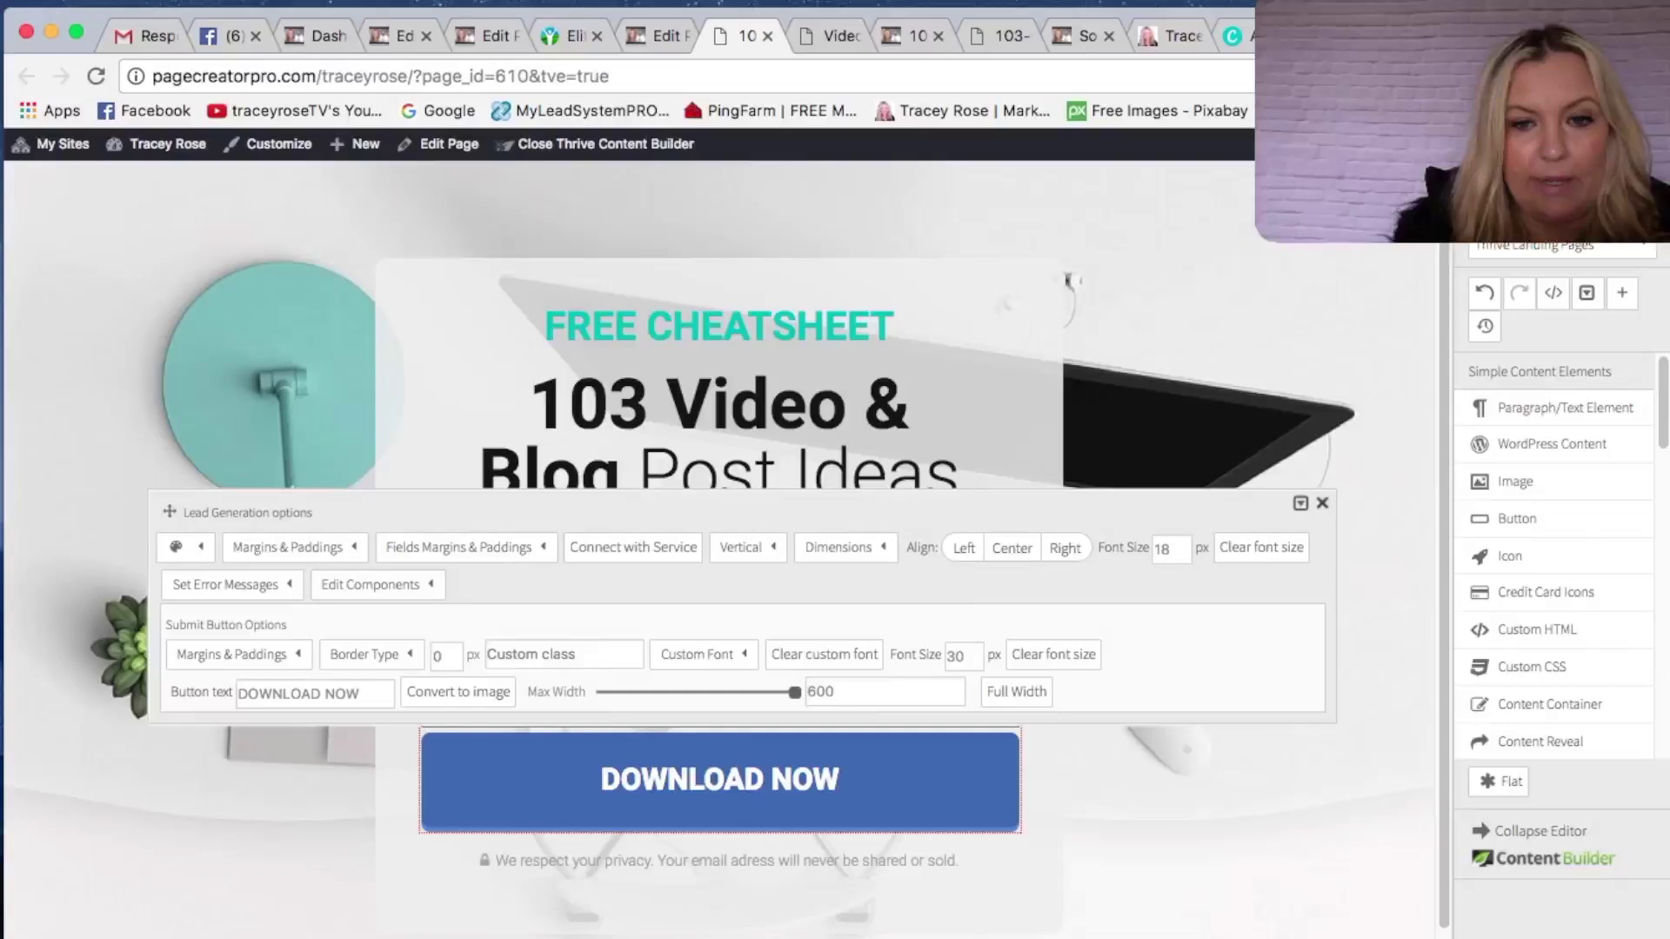
{"action": "double_click", "coordinate": [957, 659]}
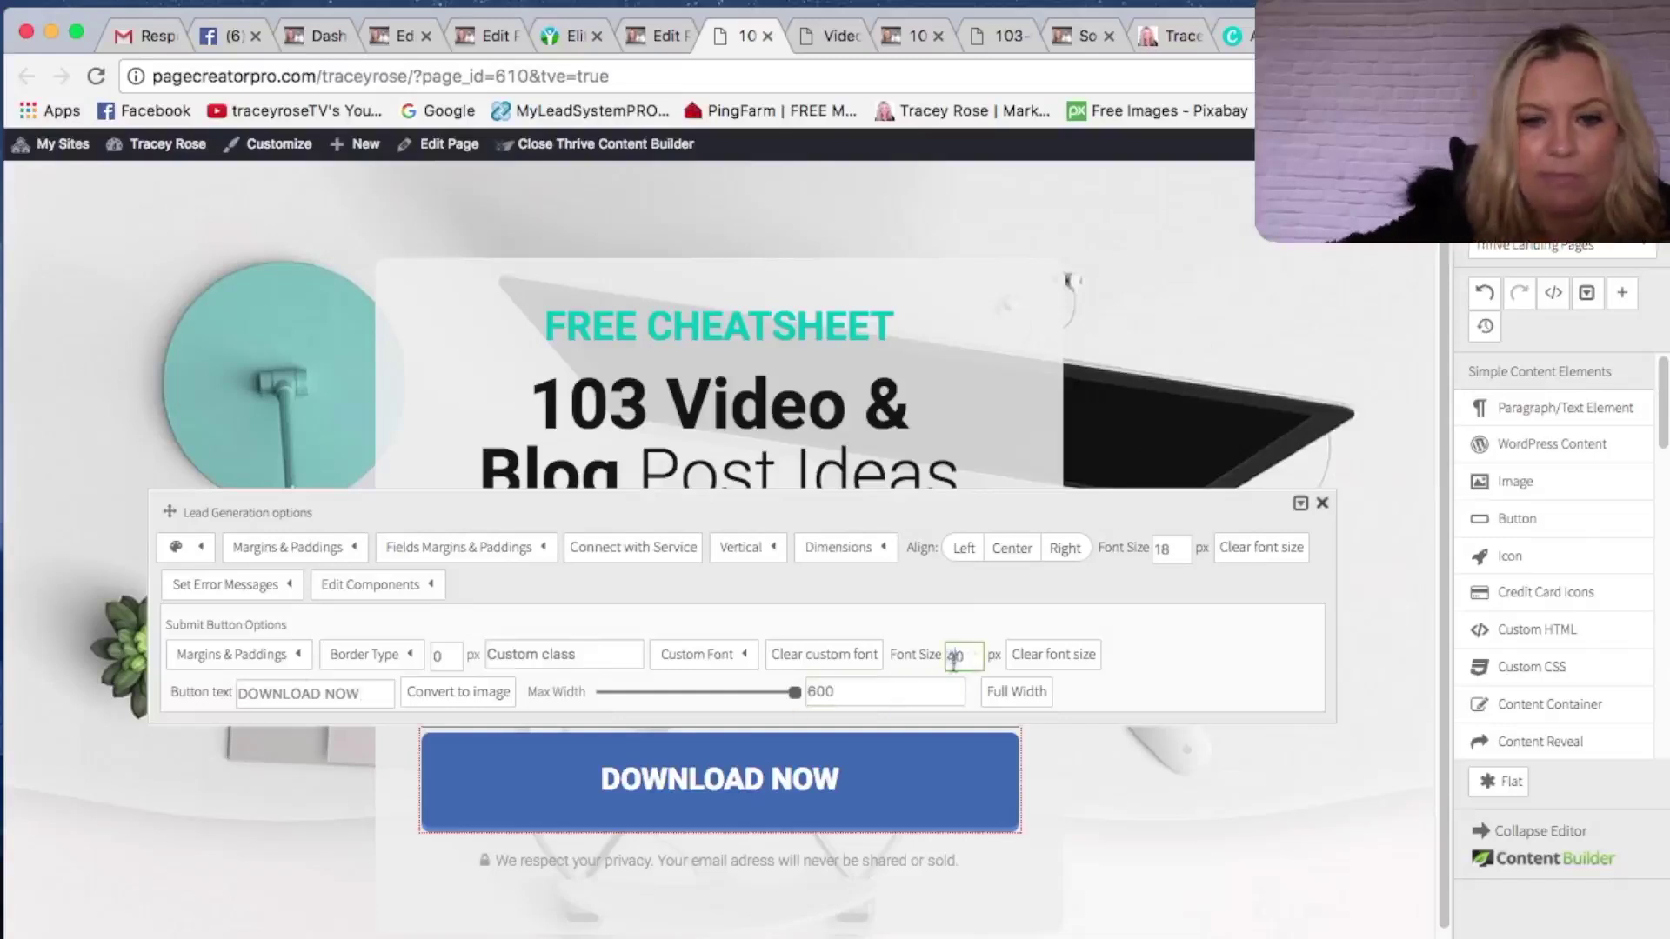
{"action": "type", "text": "40"}
{"action": "key", "text": "Escape"}
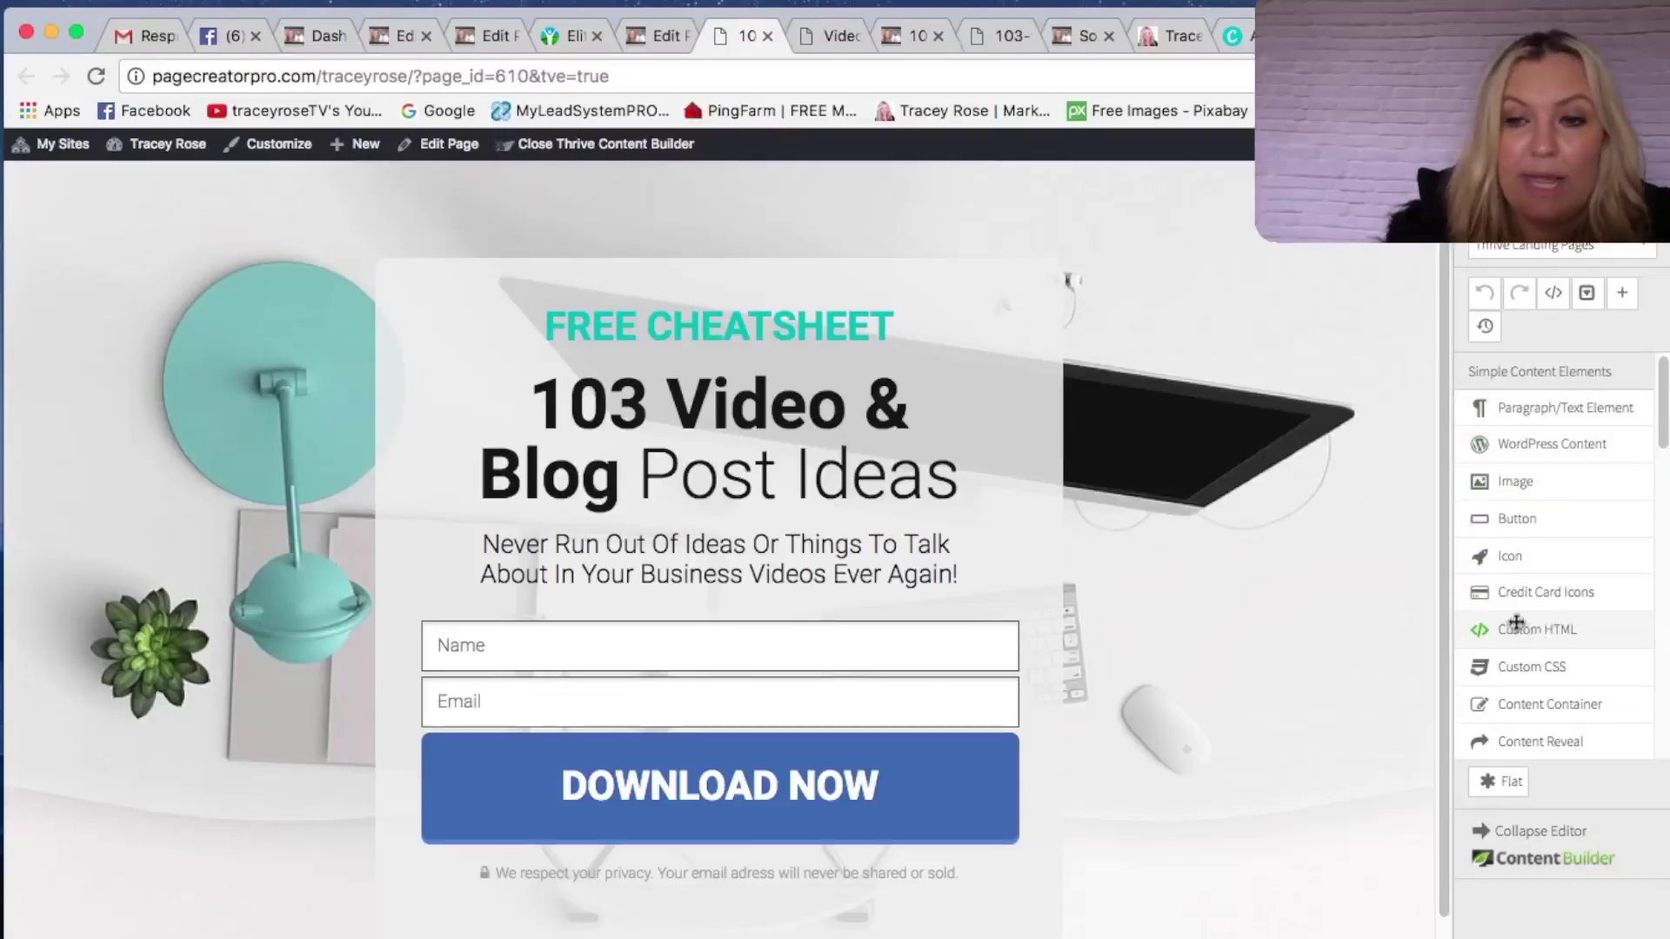
- Drop a Custom HTML element under the subheadline and open its empty code box
{"action": "left_click_drag", "start_coordinate": [1531, 629], "coordinate": [740, 602]}
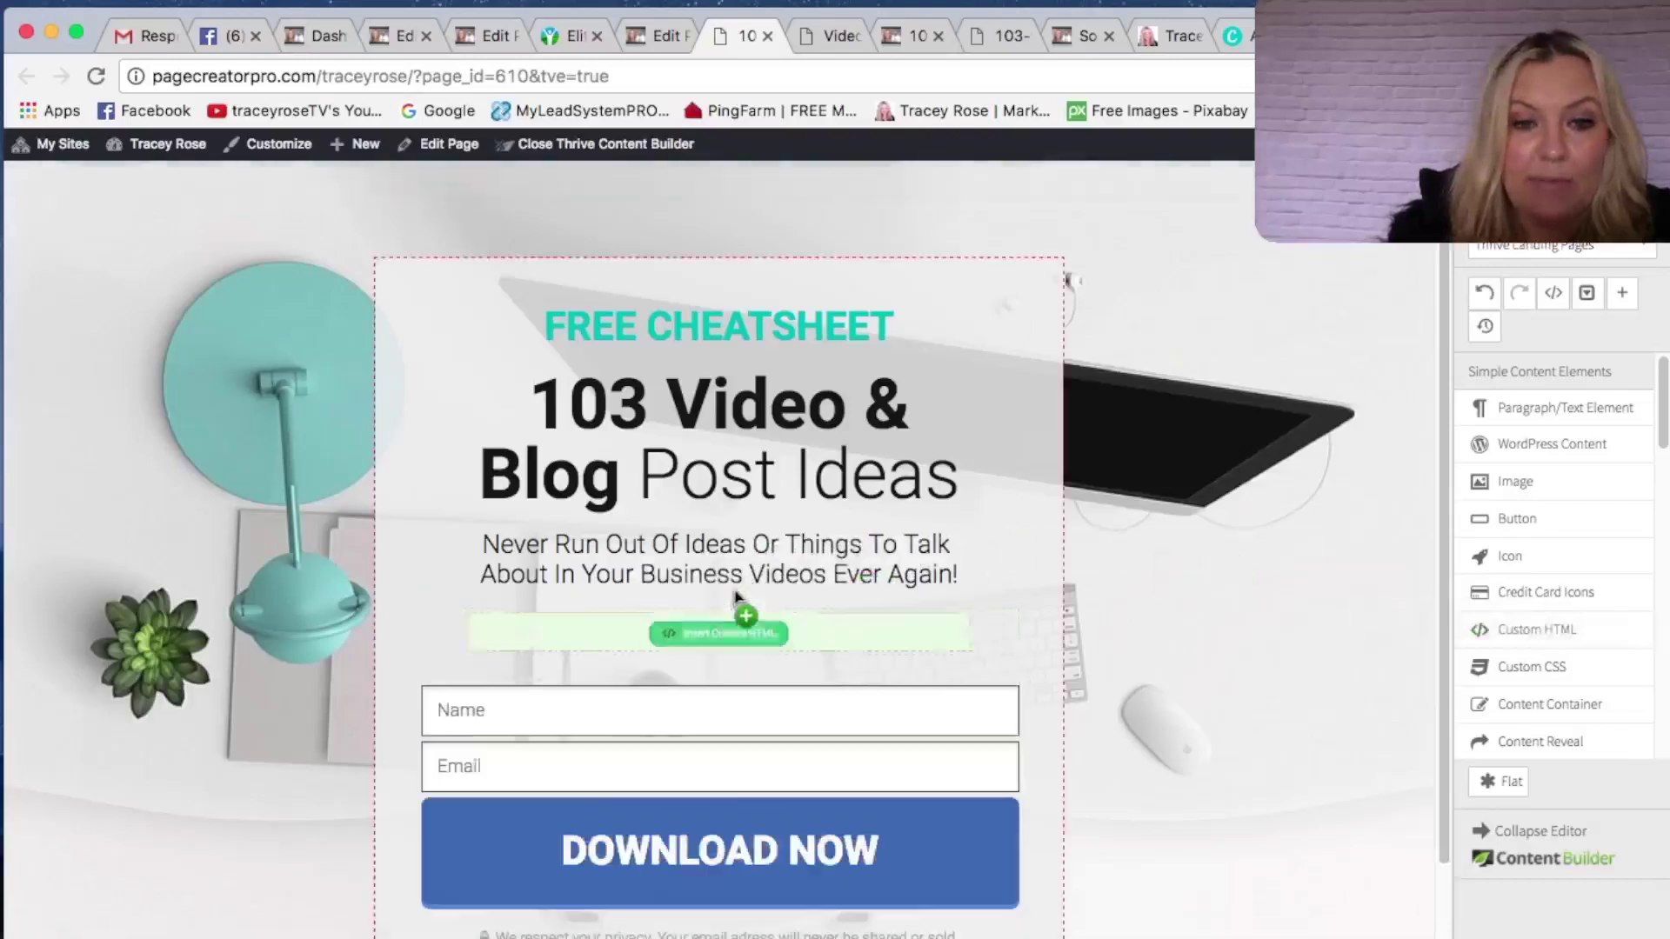
{"action": "left_click", "coordinate": [720, 635]}
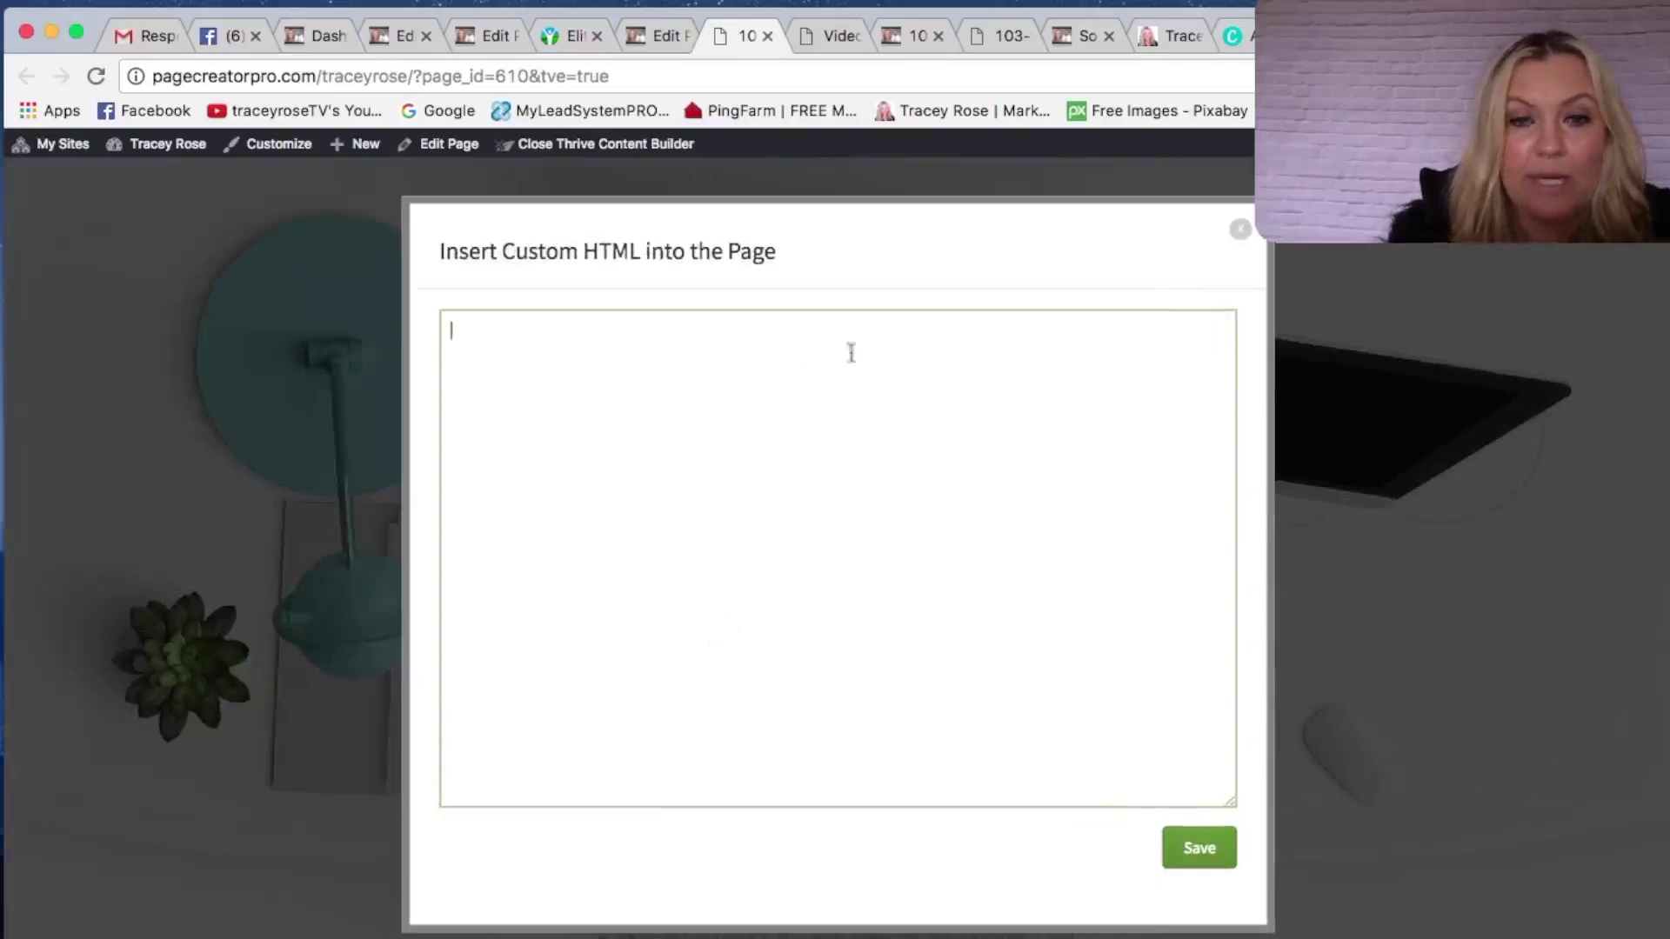
{"action": "left_click", "coordinate": [807, 414]}
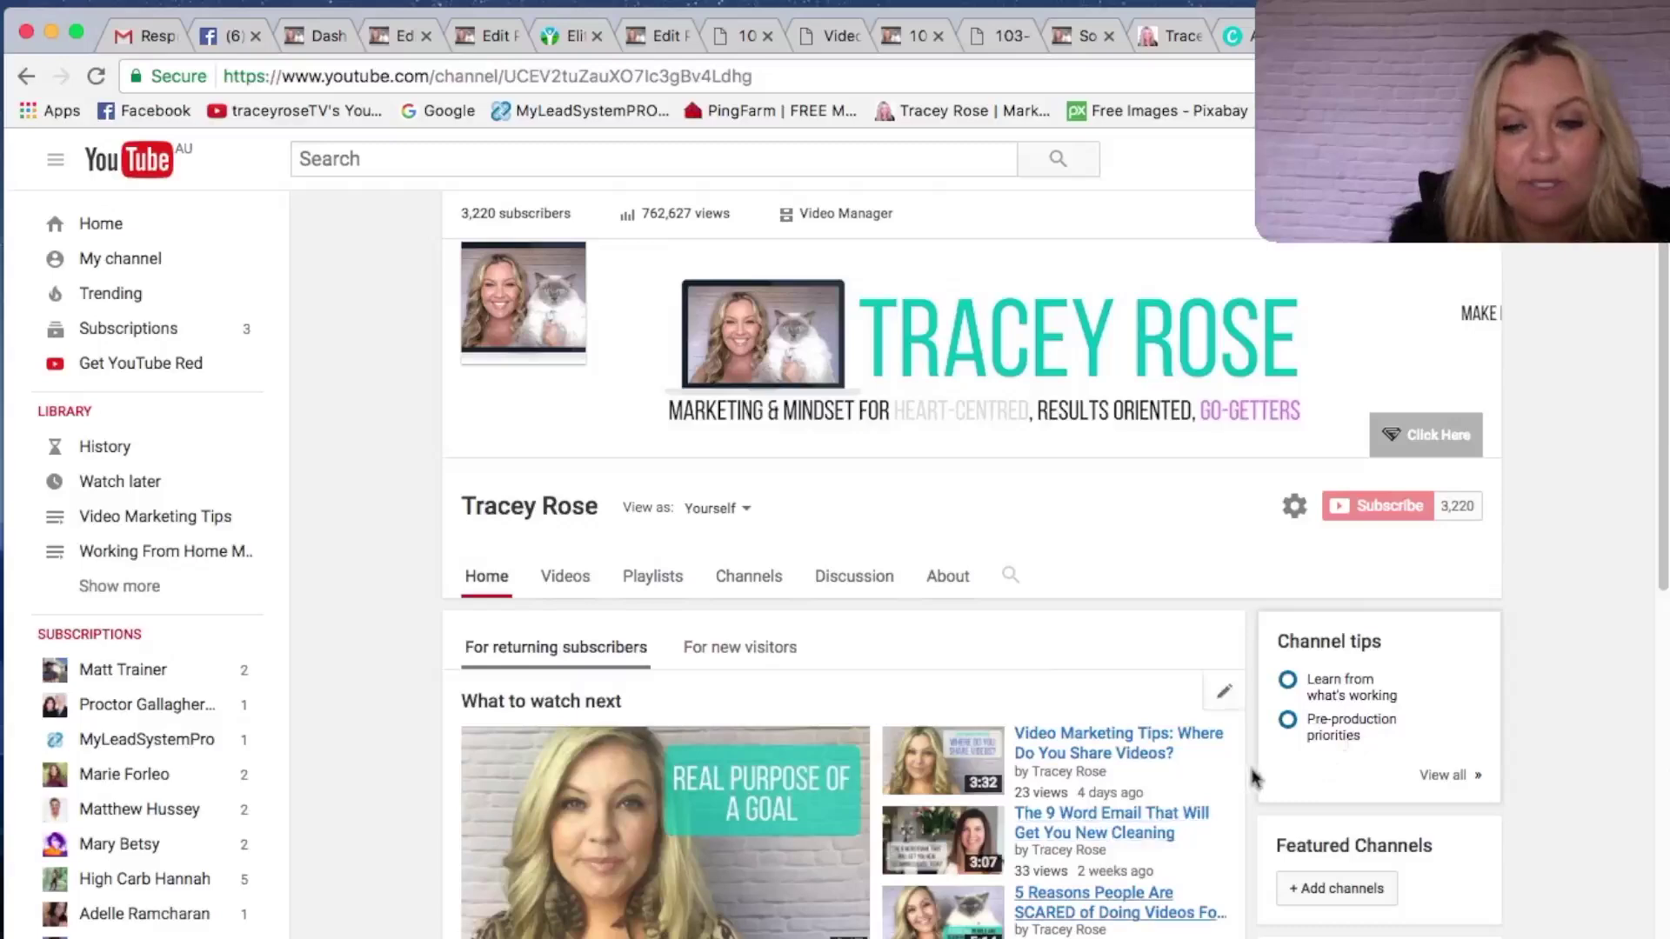
- Get the 560×315 iframe embed code for the small-business video fear video, then return to the builder
{"action": "left_click", "coordinate": [1100, 914]}
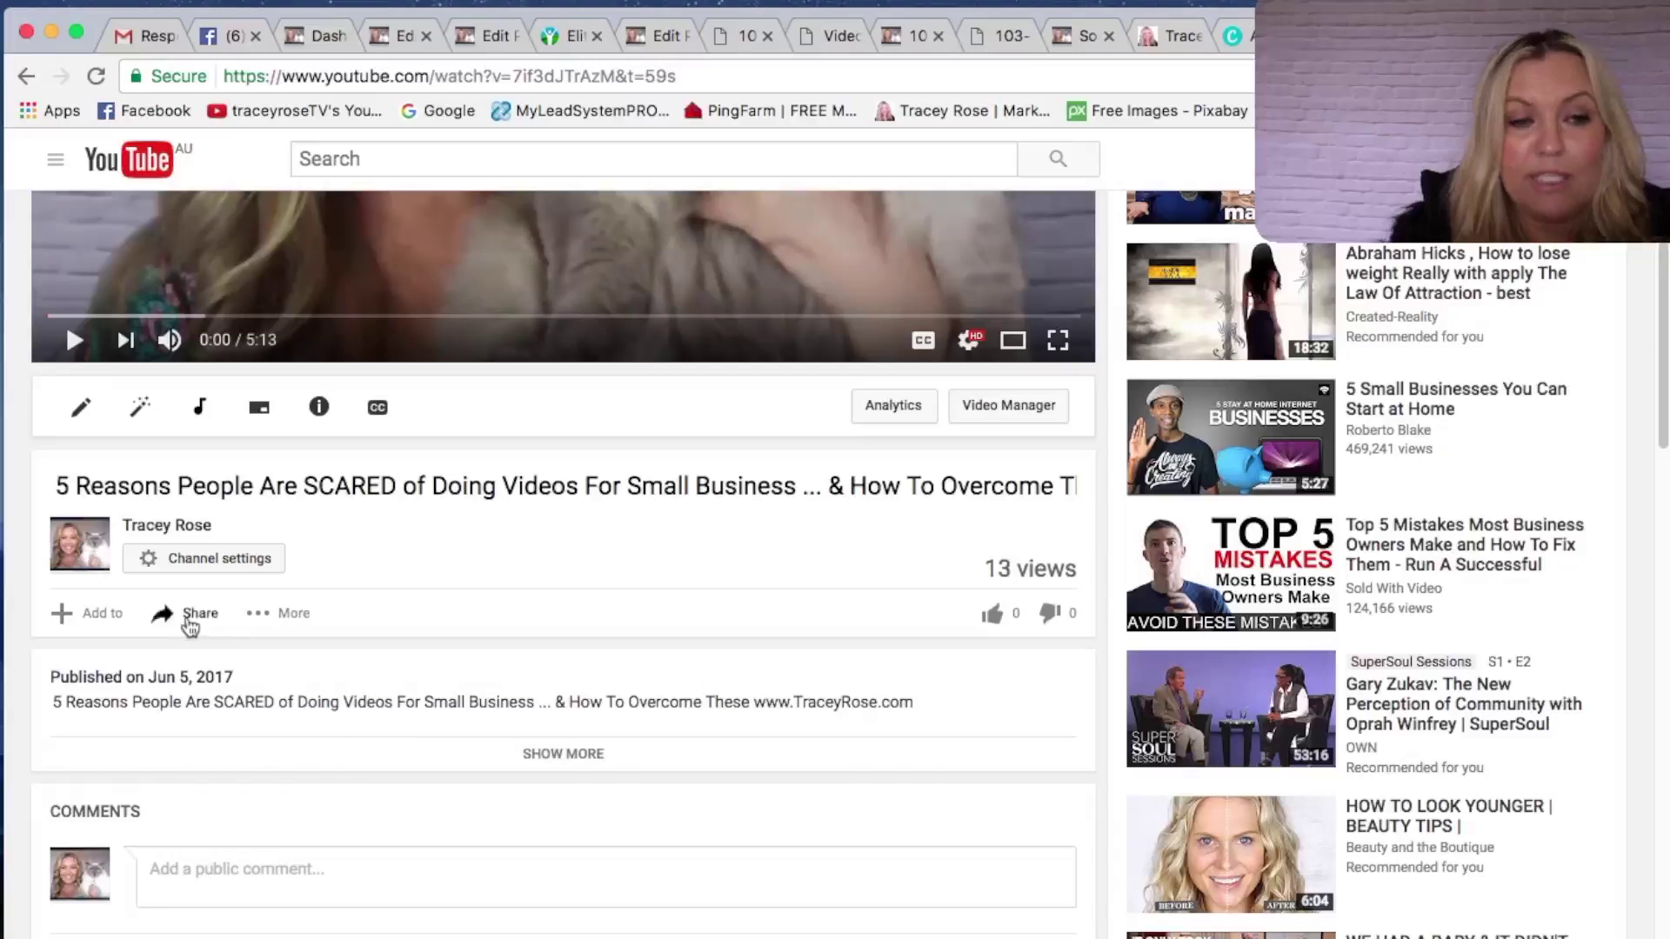
{"action": "left_click", "coordinate": [190, 620]}
{"action": "left_click", "coordinate": [170, 680]}
{"action": "key", "text": "super+c"}
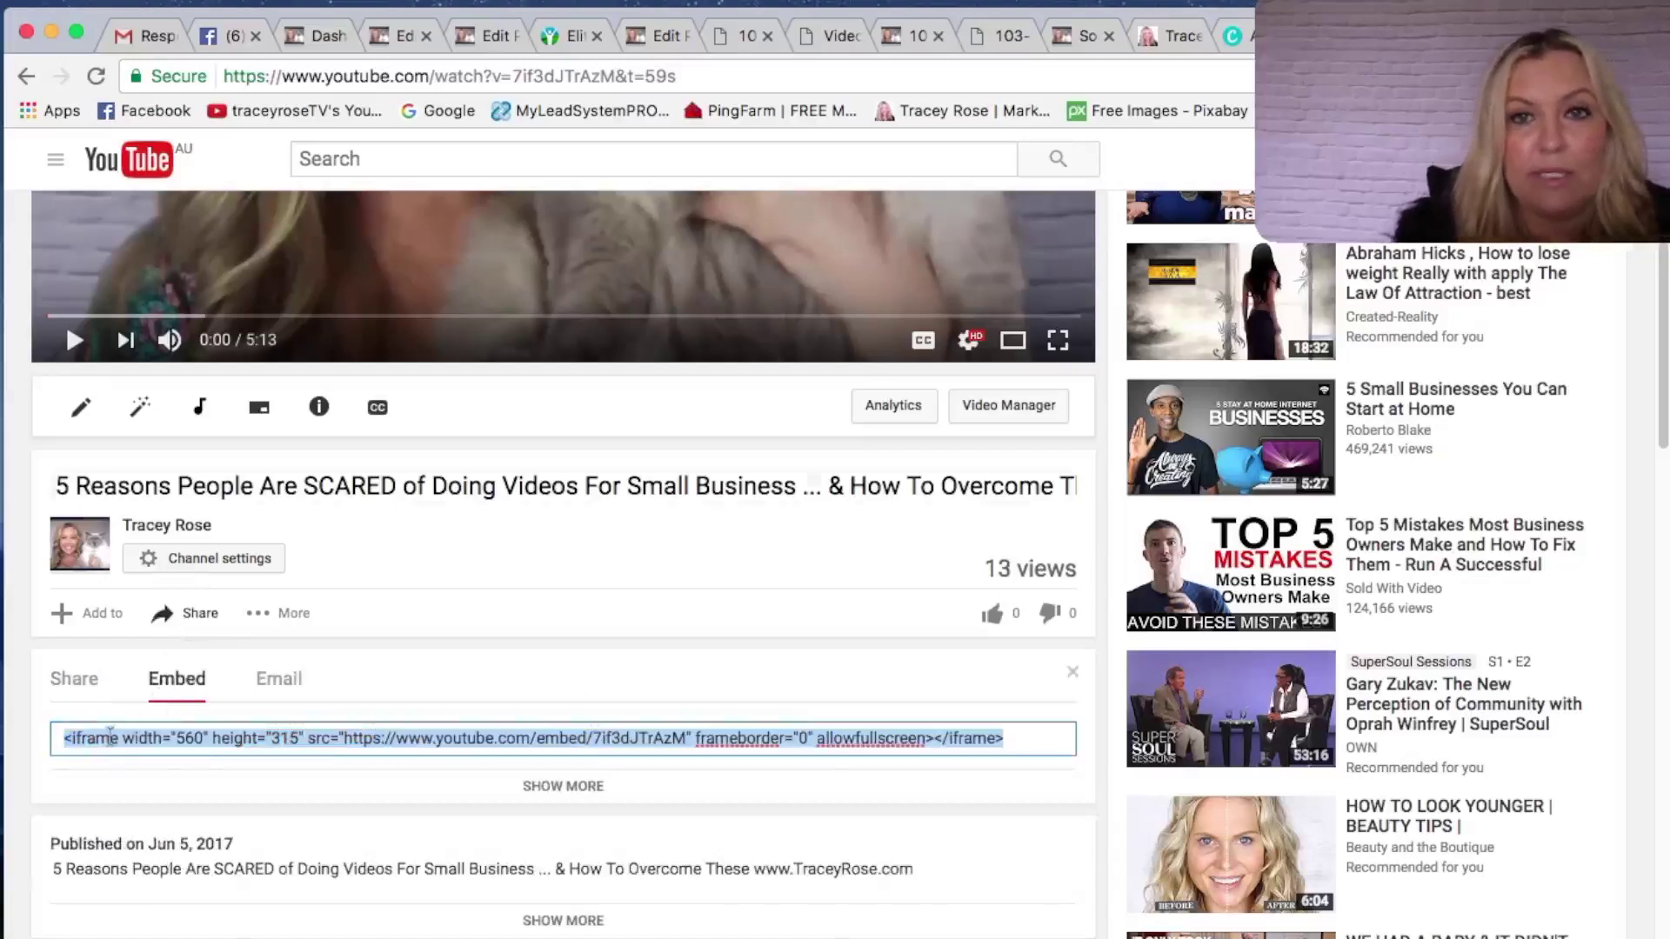
{"action": "left_click", "coordinate": [743, 36]}
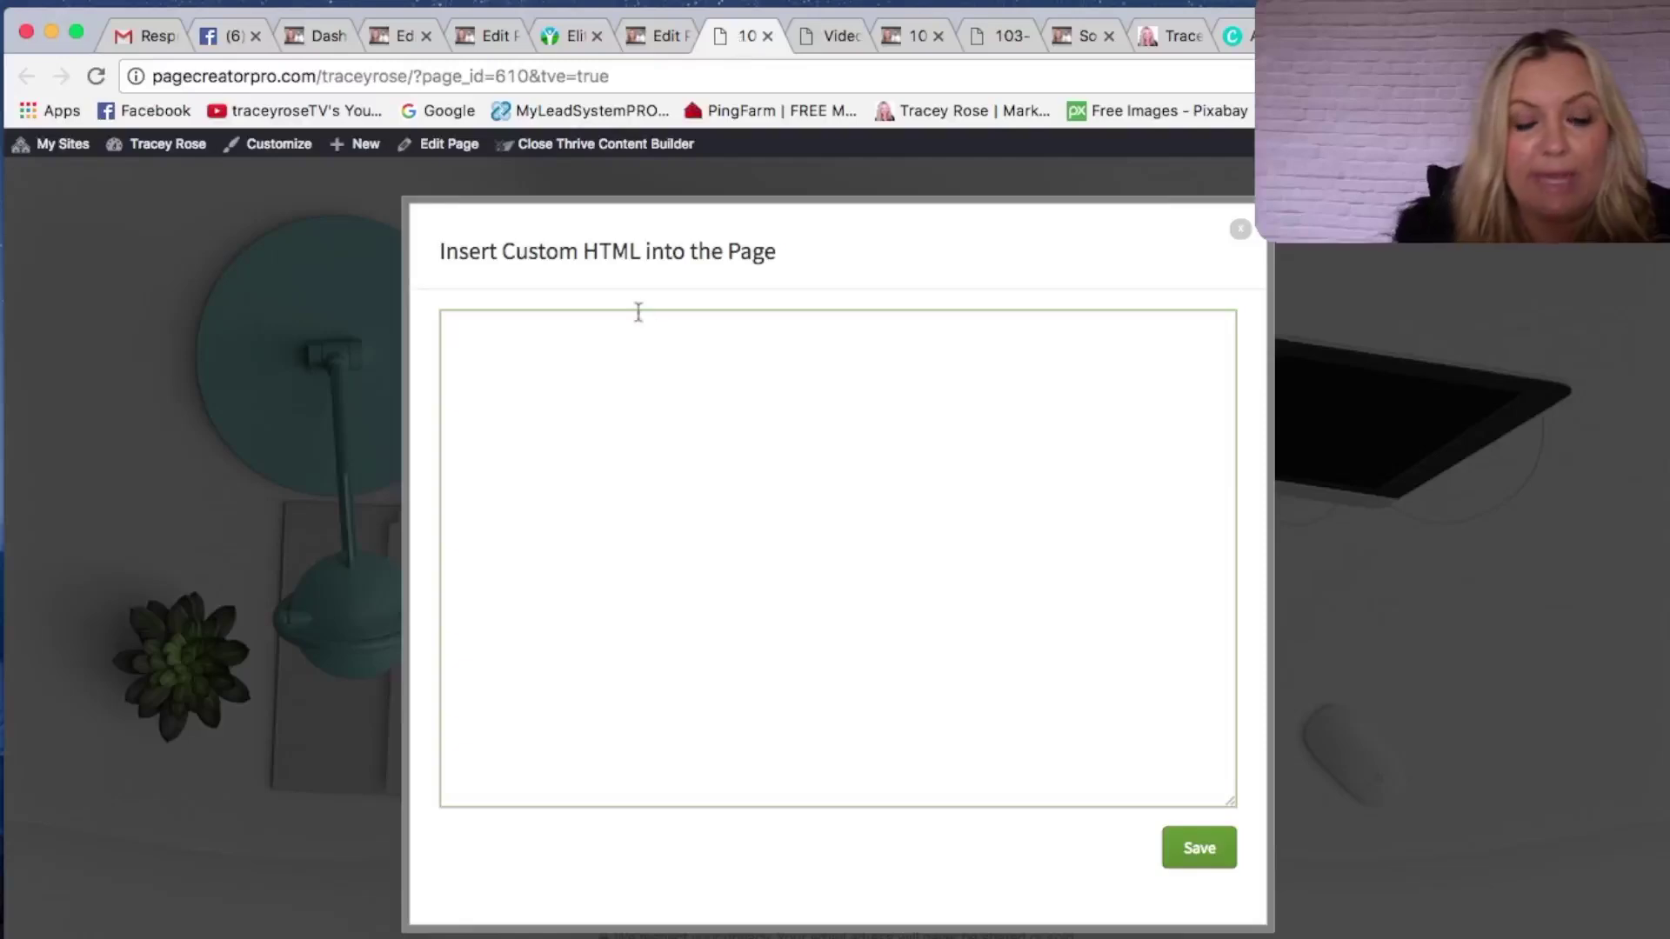
- Paste the YouTube embed code into the Custom HTML box and save it to embed the video
{"action": "key", "text": "super+v"}
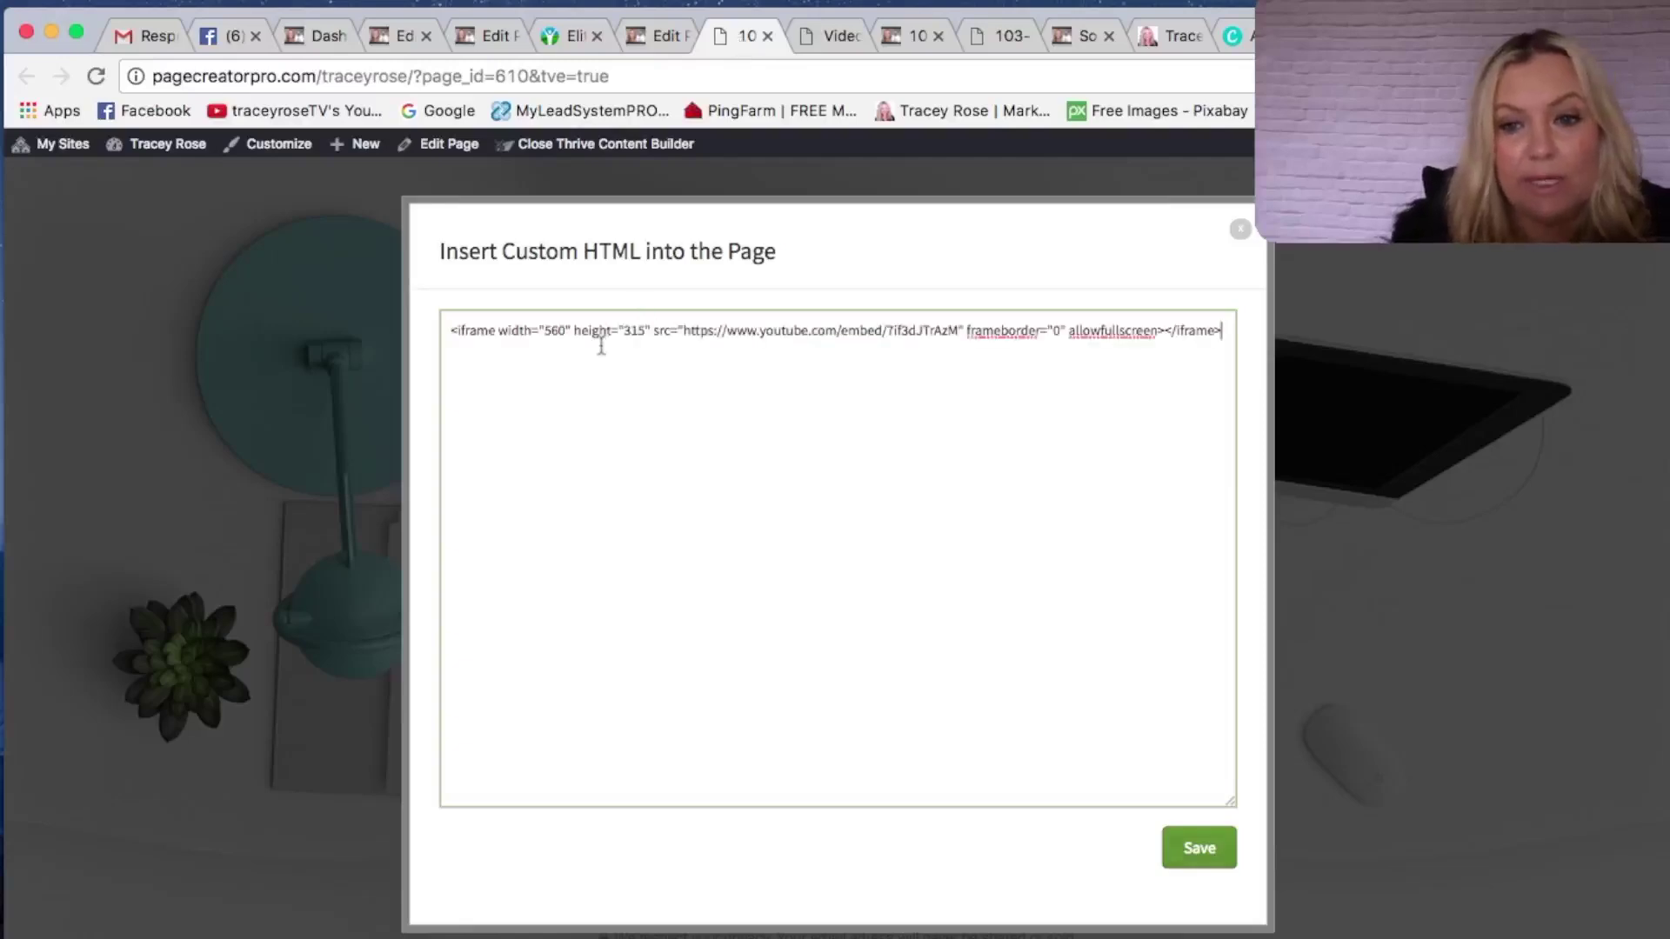
{"action": "left_click", "coordinate": [1199, 847]}
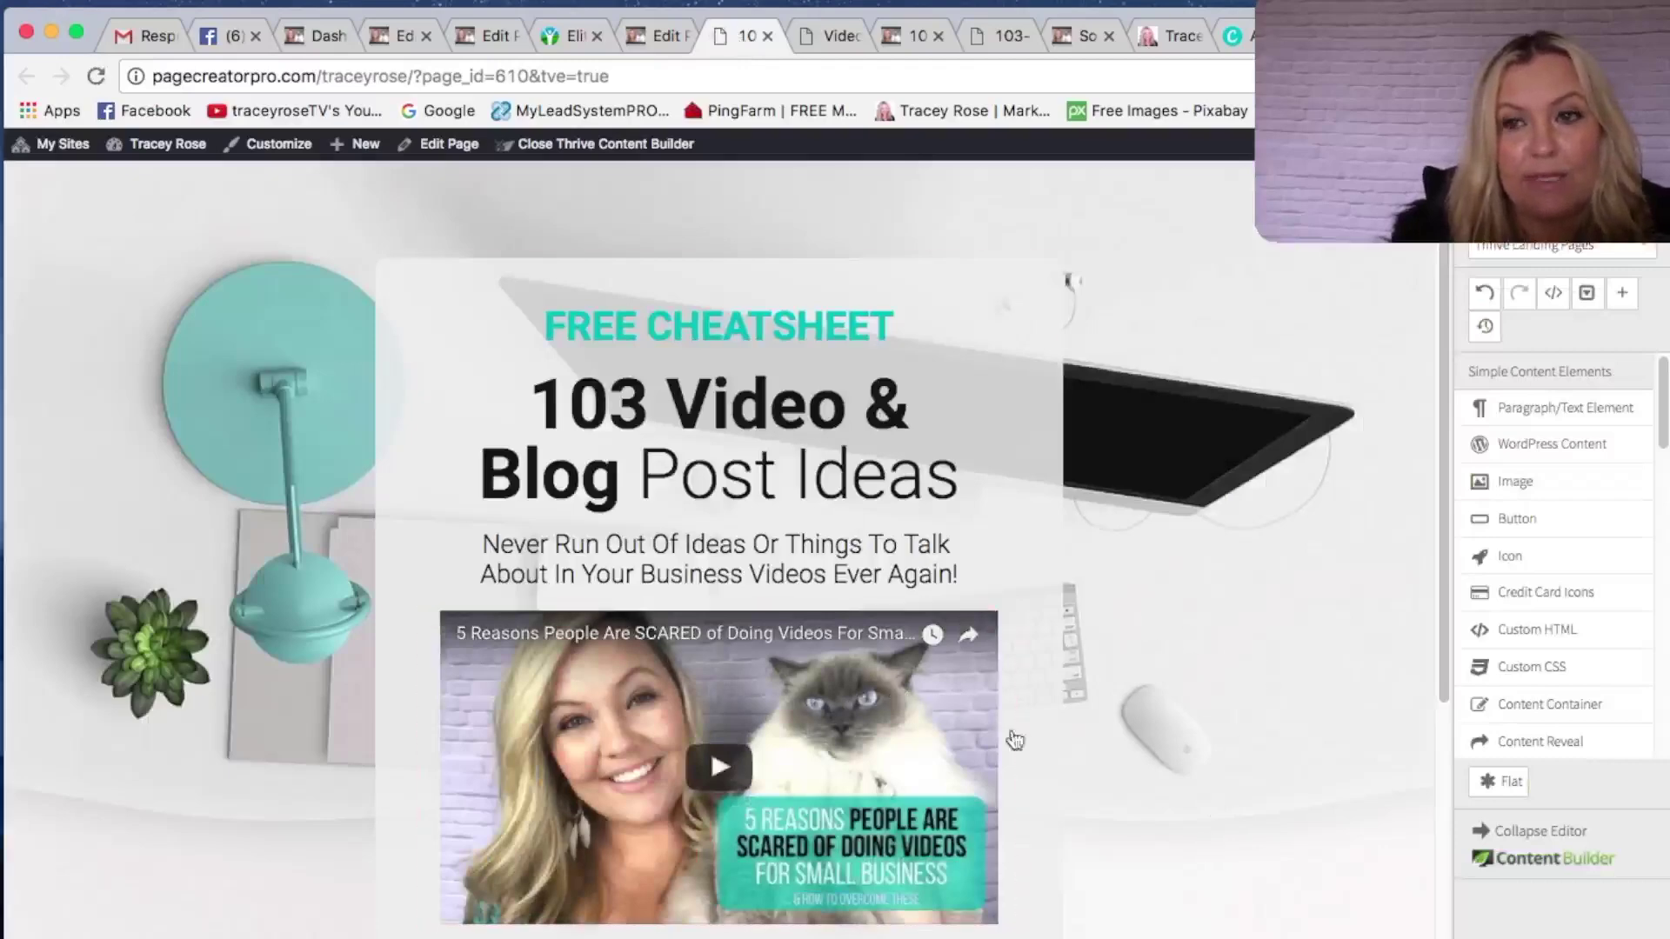
{"action": "scroll", "coordinate": [1444, 287], "scroll_direction": "down", "scroll_amount": 2}
{"action": "scroll", "coordinate": [1443, 287], "scroll_direction": "up", "scroll_amount": 2}
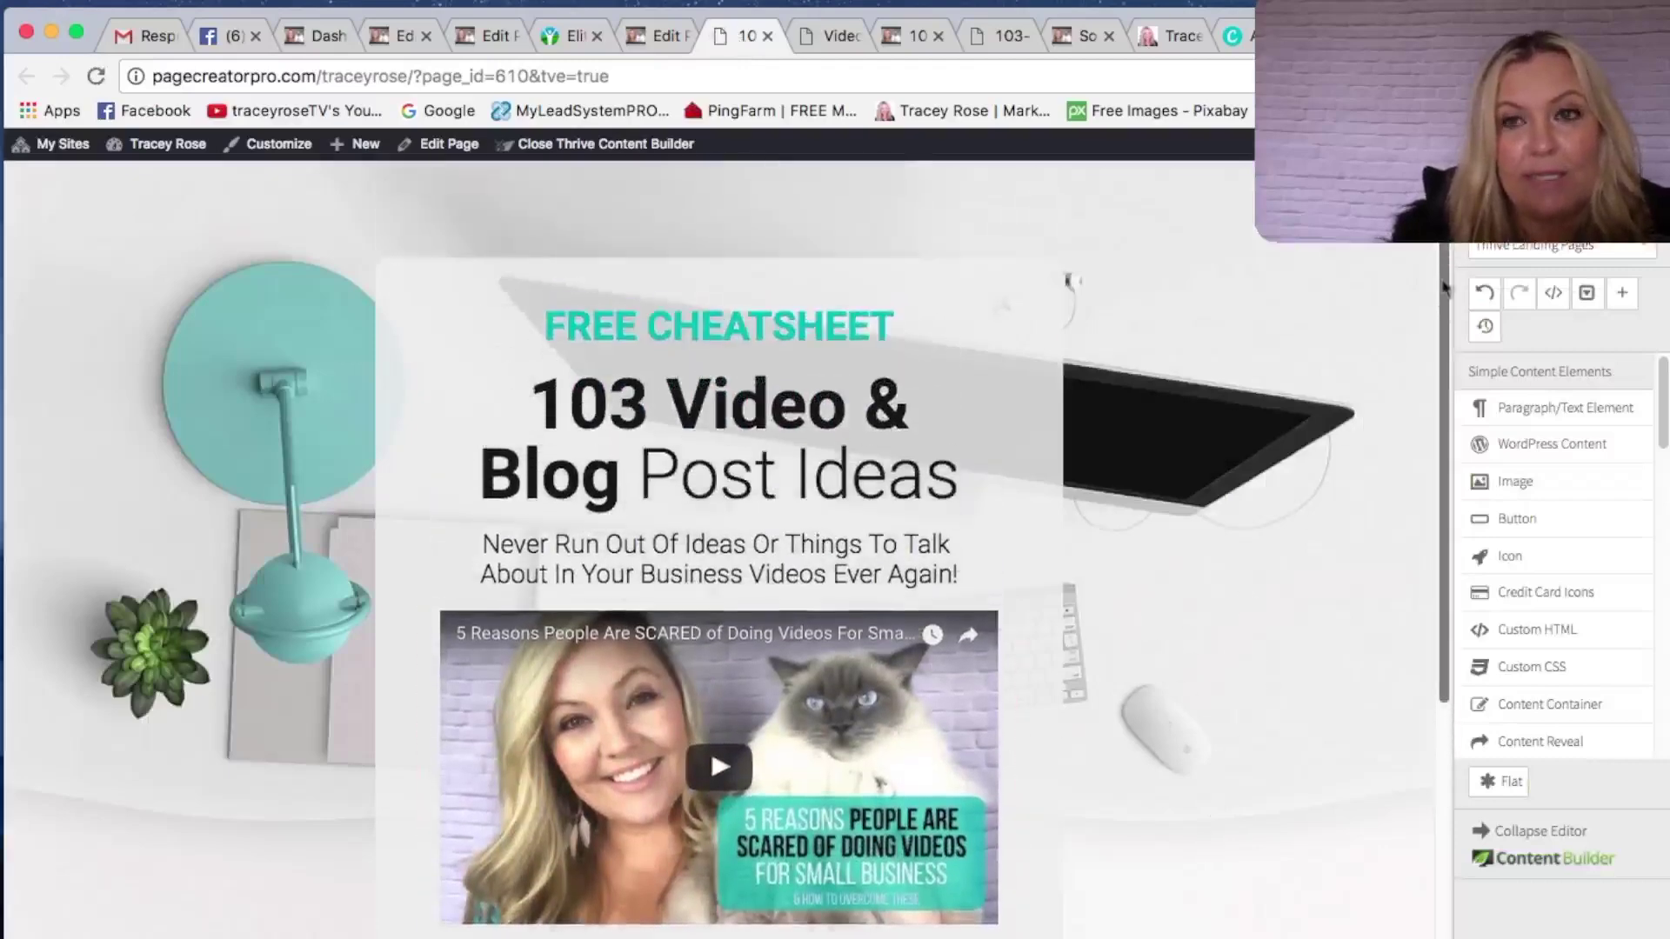
{"action": "scroll", "coordinate": [1444, 287], "scroll_direction": "down", "scroll_amount": 3}
{"action": "scroll", "coordinate": [1441, 300], "scroll_direction": "down", "scroll_amount": 2}
{"action": "scroll", "coordinate": [1444, 366], "scroll_direction": "up", "scroll_amount": 4}
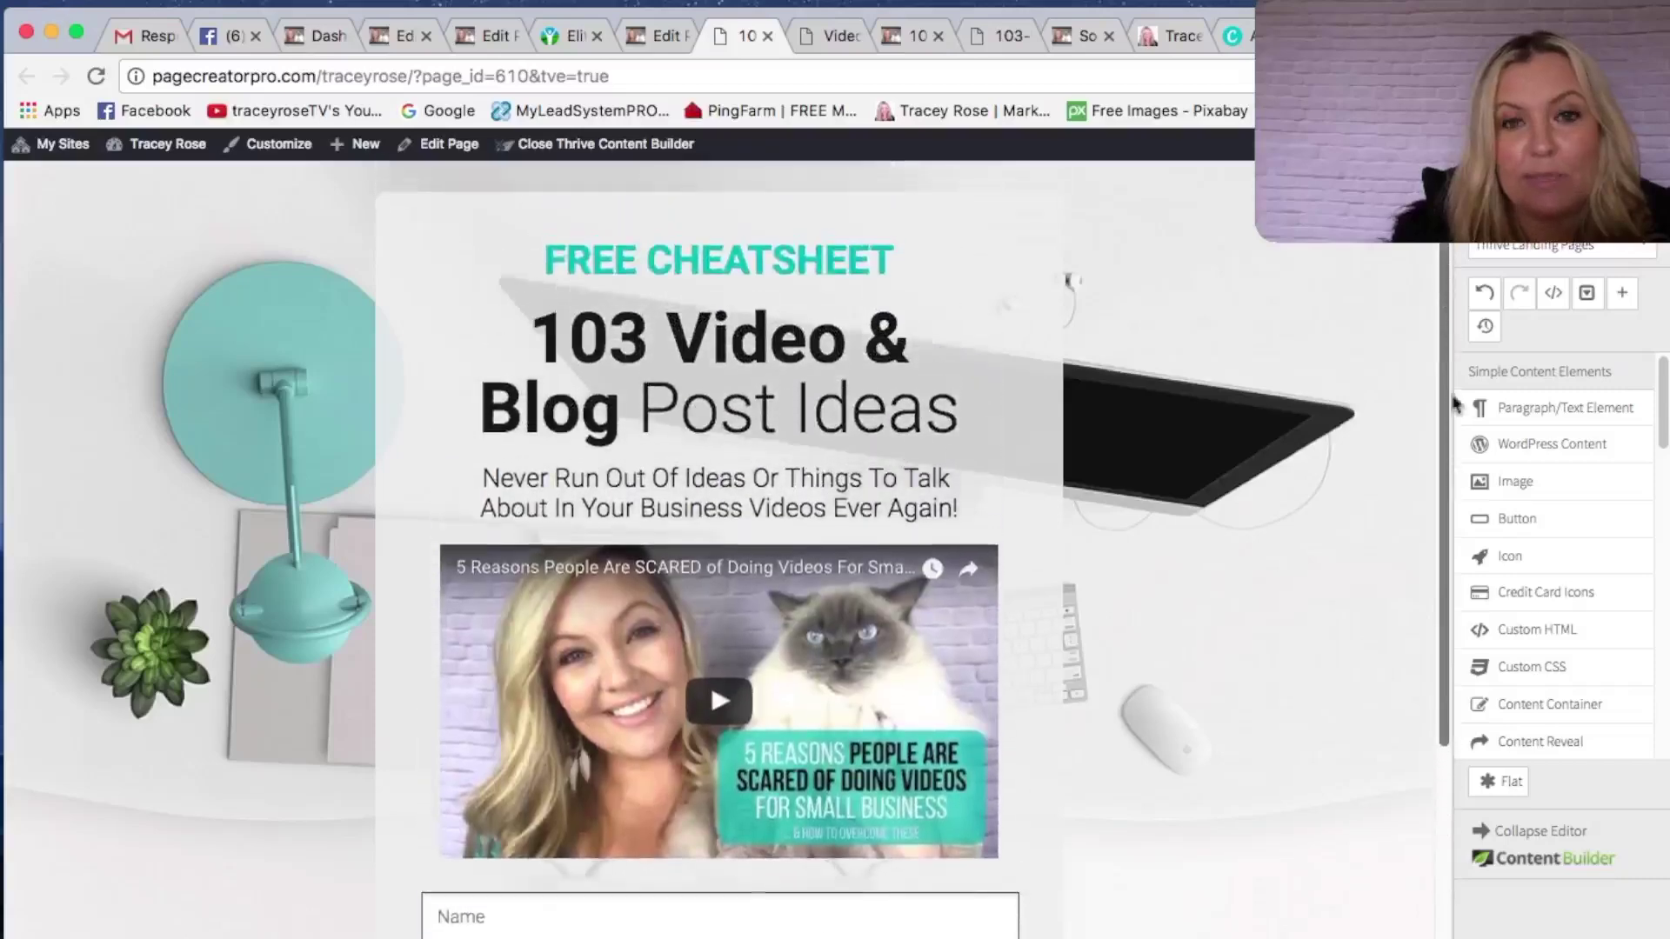
{"action": "scroll", "coordinate": [1451, 435], "scroll_direction": "down", "scroll_amount": 3}
{"action": "scroll", "coordinate": [1449, 487], "scroll_direction": "up", "scroll_amount": 2}
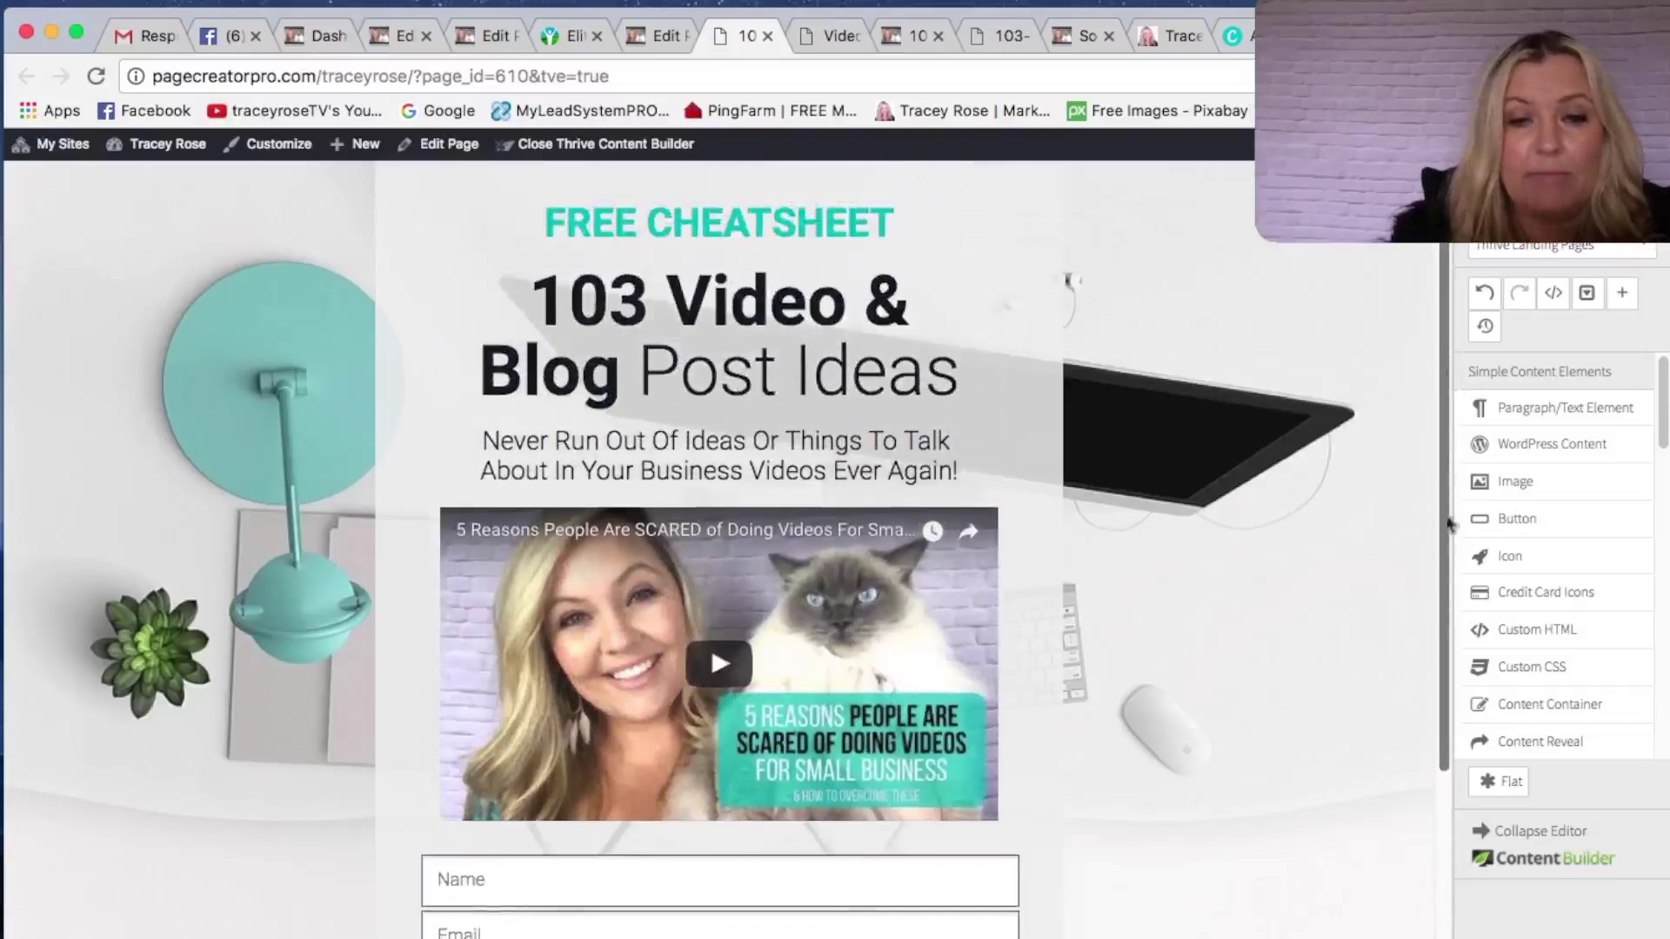
- Delete the test video, save the opt-in page, and move to the 103 Thankyou editor
{"action": "left_click", "coordinate": [1008, 515]}
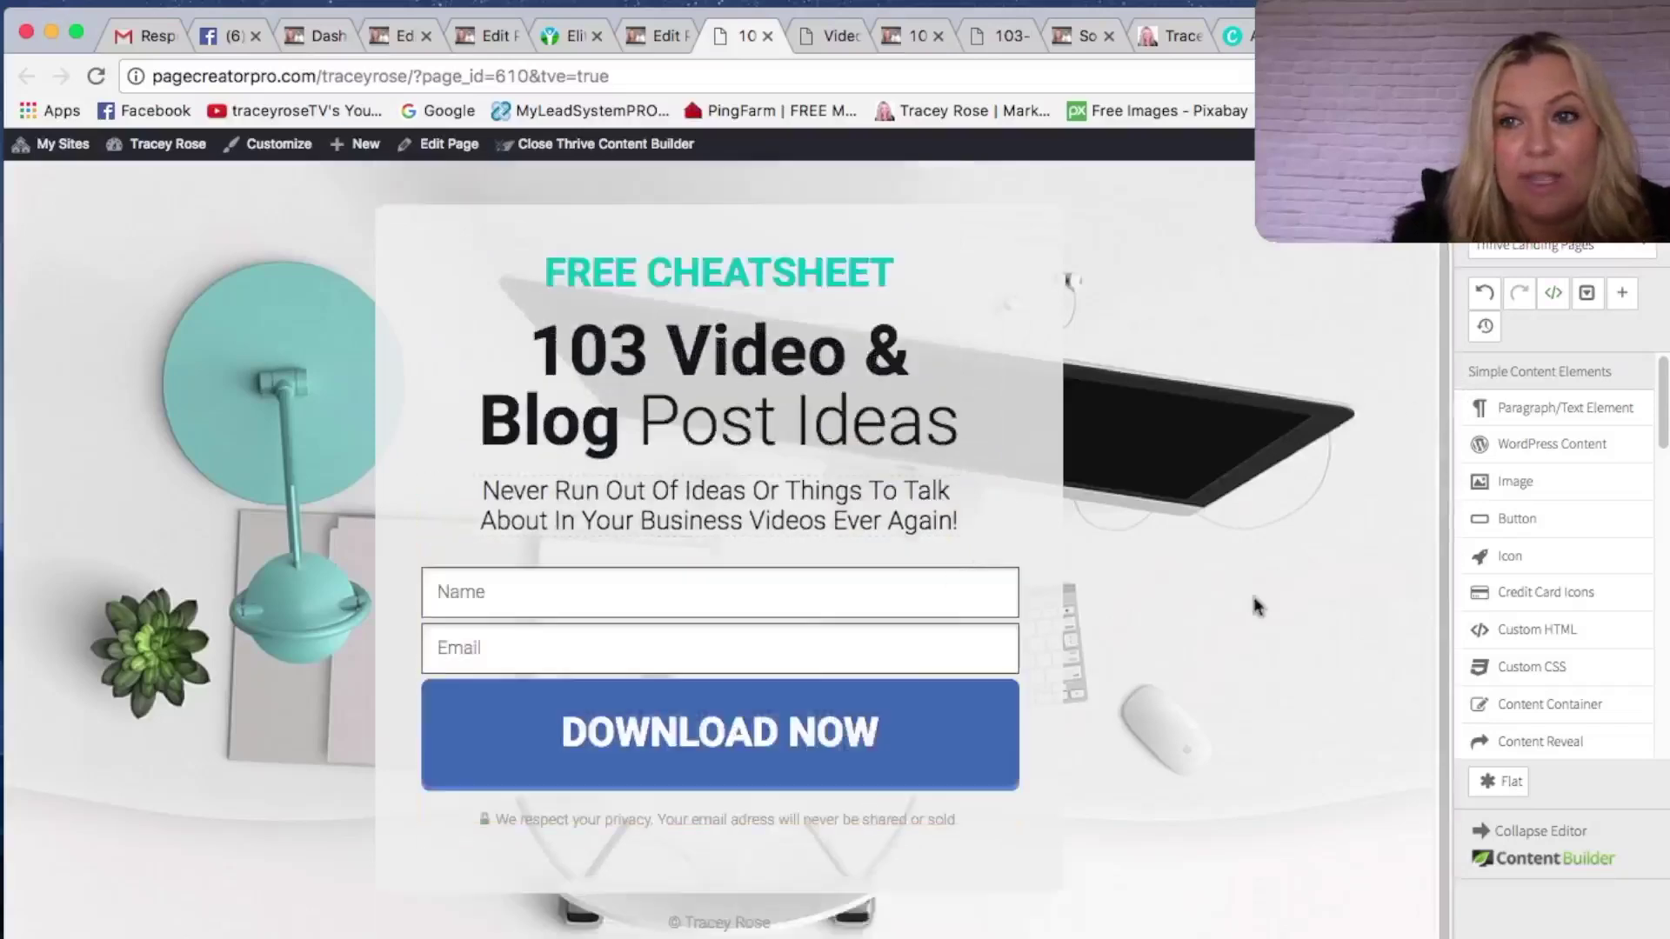
{"action": "key", "text": "super+s"}
{"action": "key", "text": "super+alt+Left"}
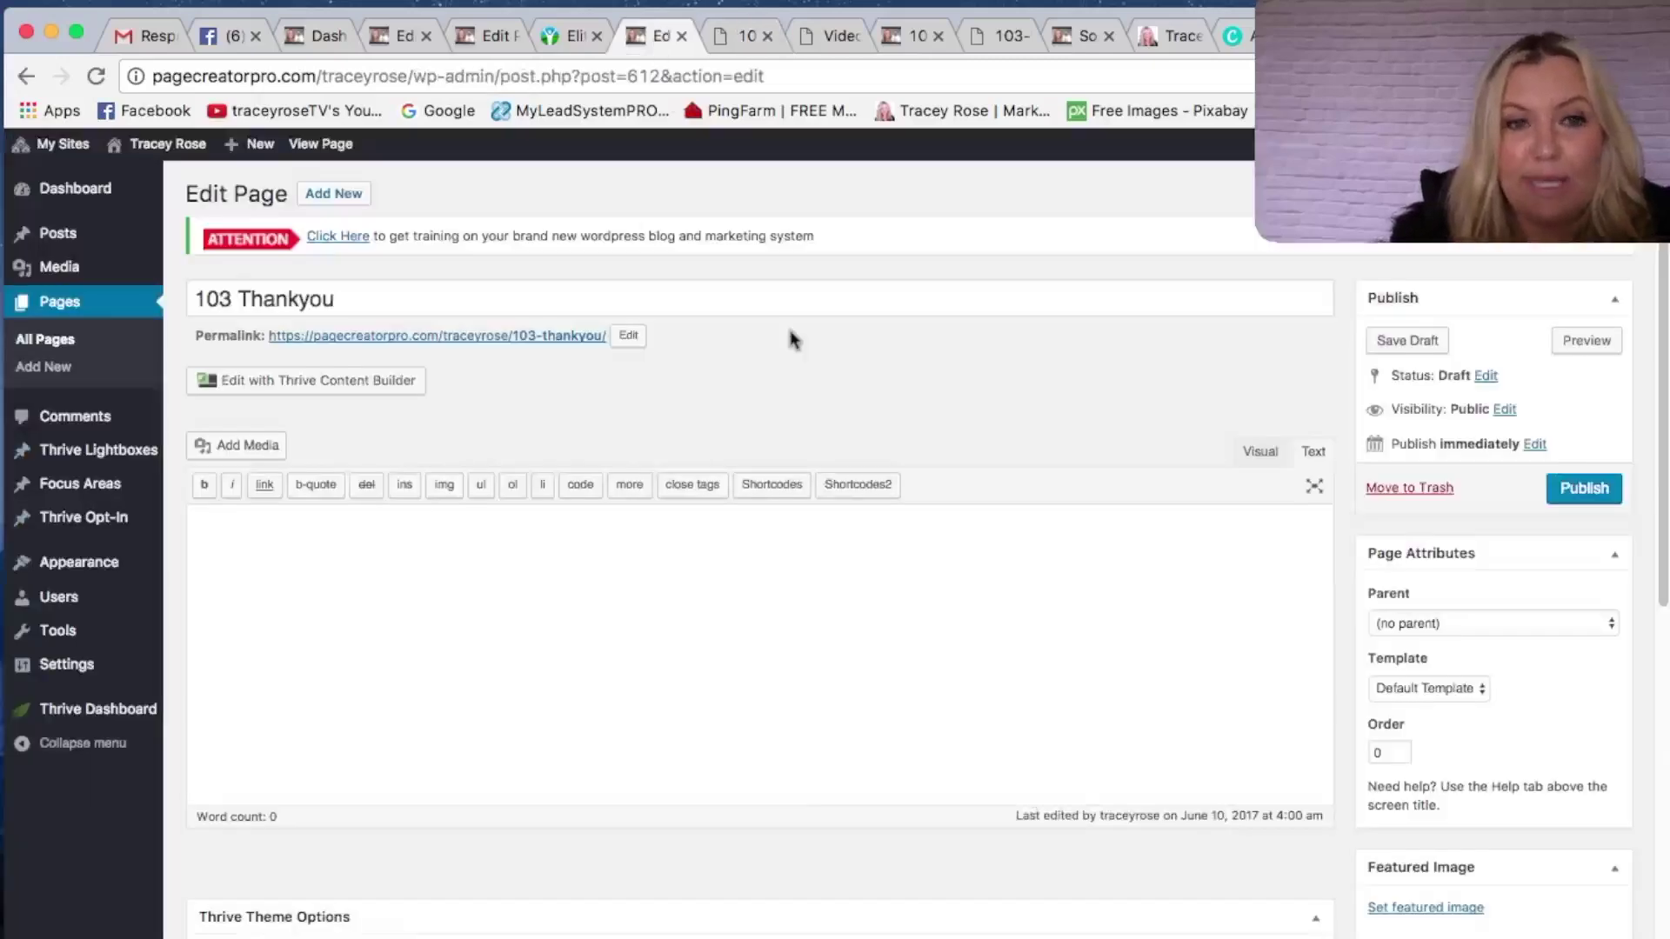
- Open 103 Thankyou in Thrive Content Builder and load the Mini Squeeze Download landing page template
{"action": "left_click", "coordinate": [380, 389]}
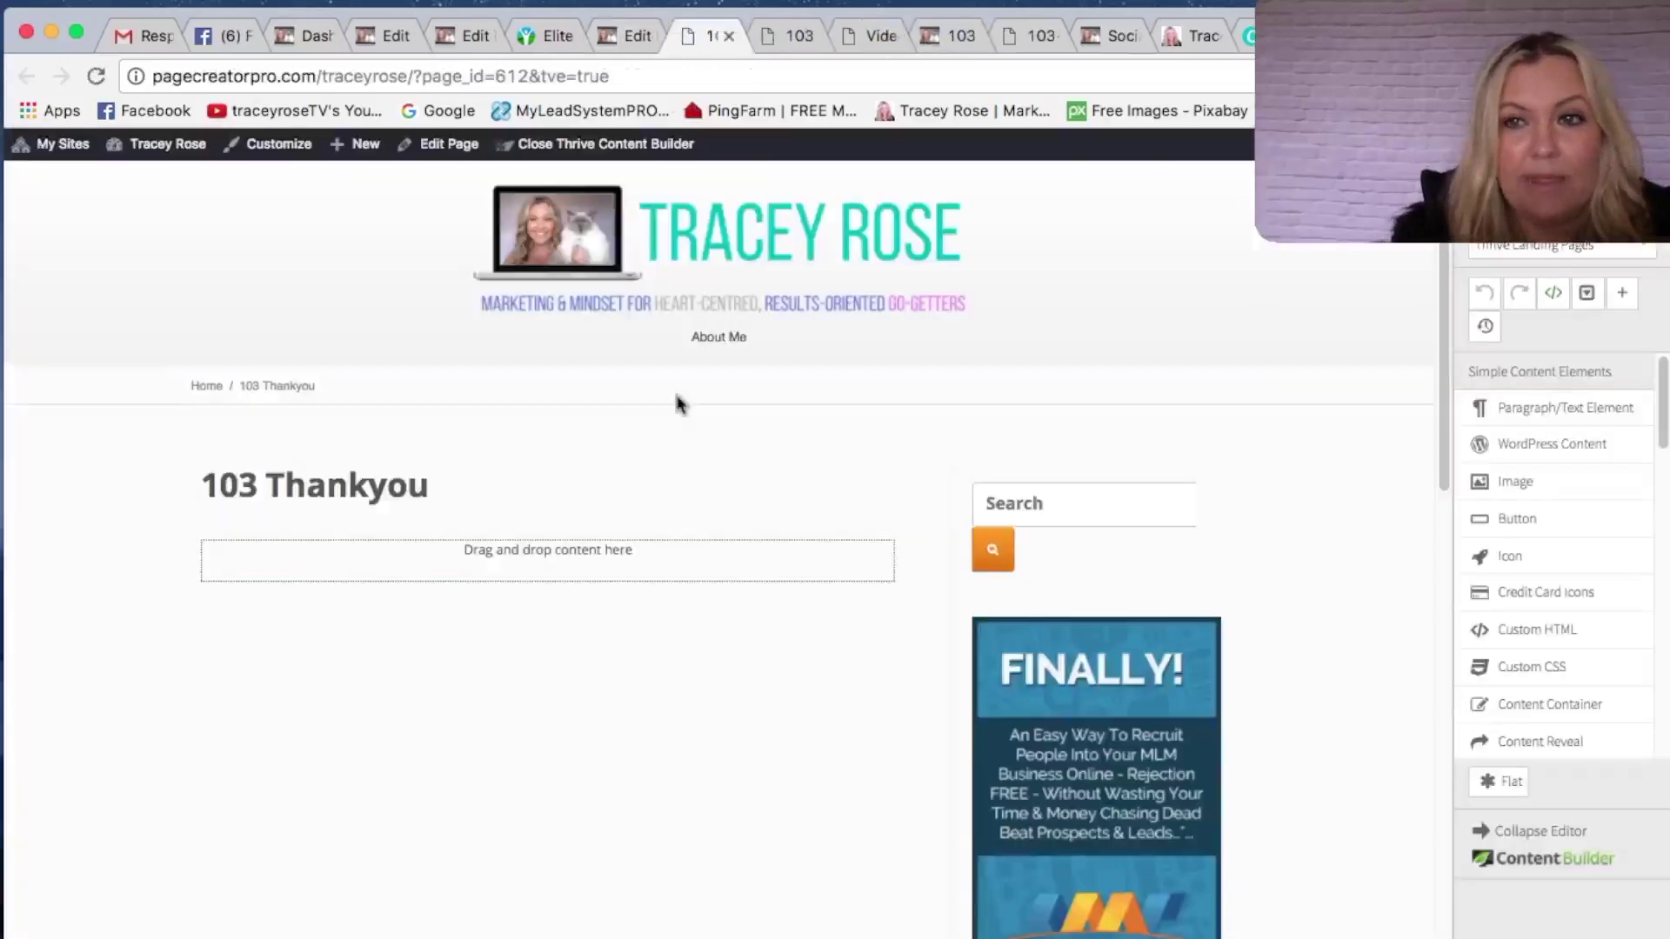
{"action": "mouse_move", "coordinate": [1510, 330]}
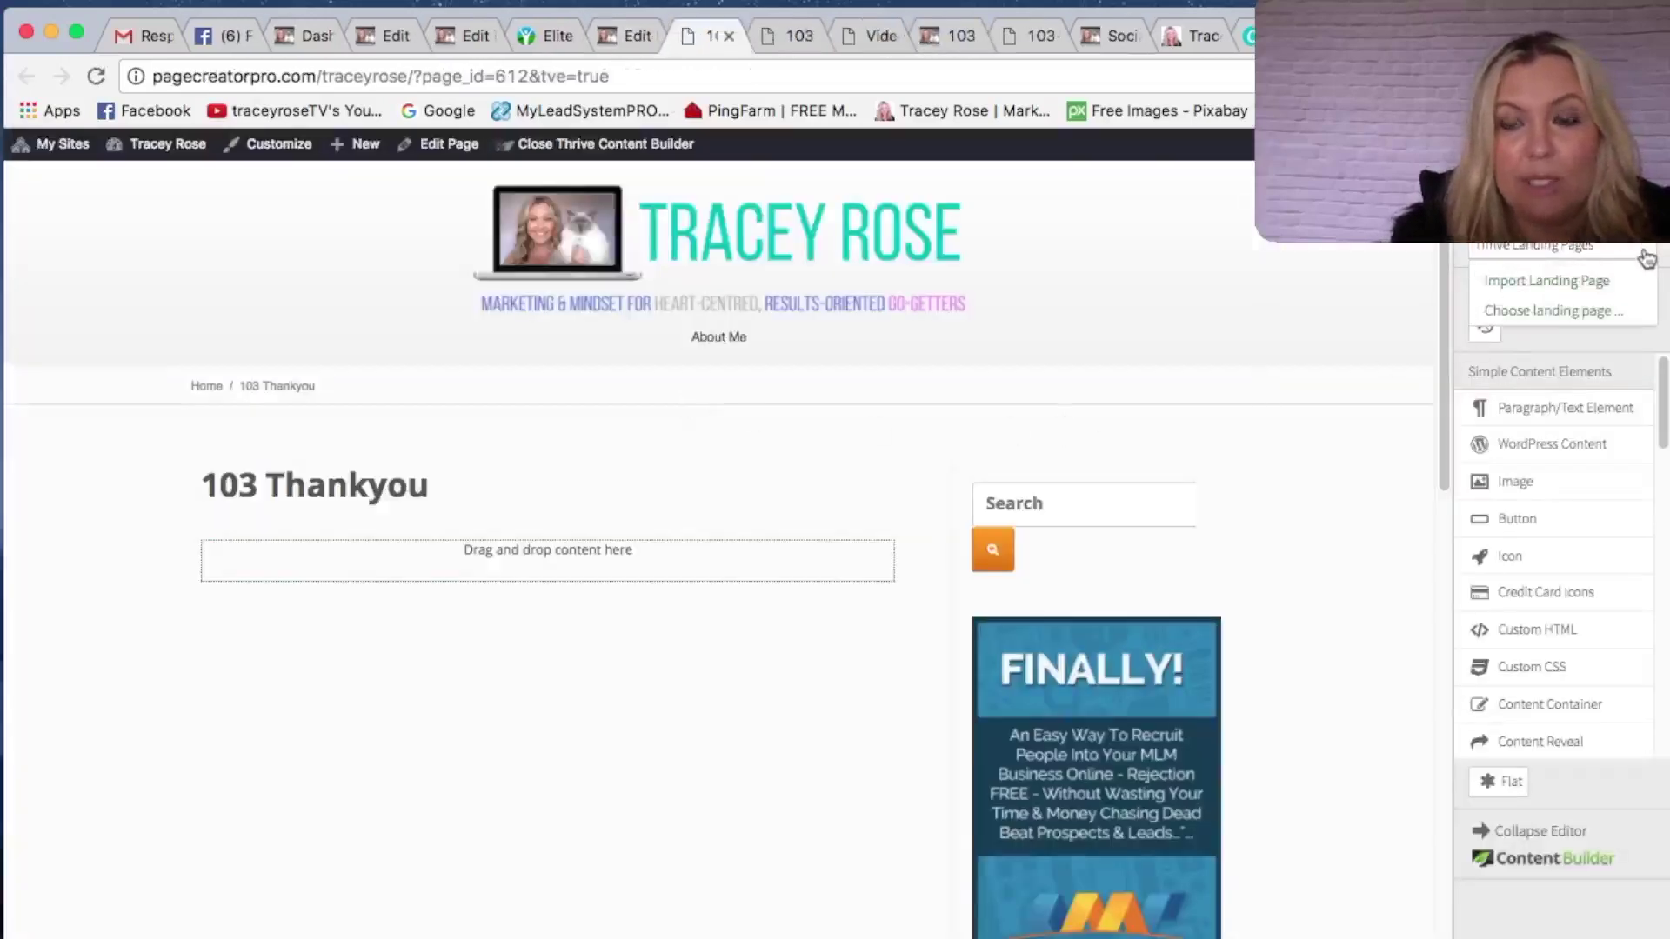
{"action": "left_click", "coordinate": [1559, 314]}
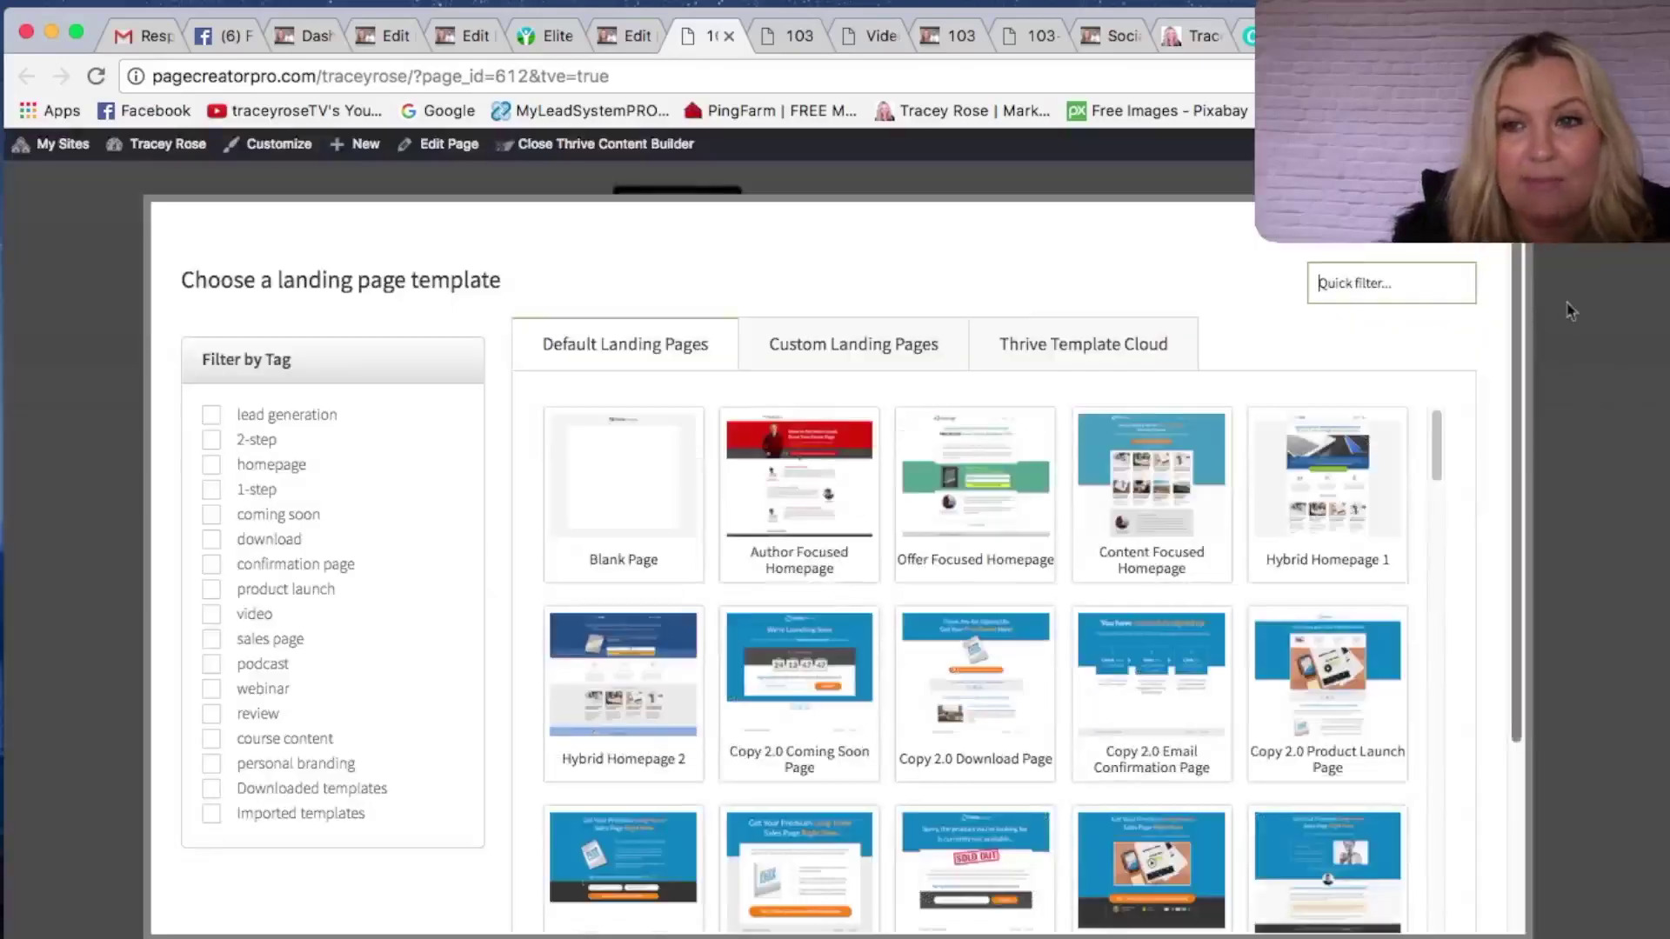
{"action": "scroll", "coordinate": [1443, 418], "scroll_direction": "down", "scroll_amount": 15}
{"action": "scroll", "coordinate": [1440, 467], "scroll_direction": "down", "scroll_amount": 10}
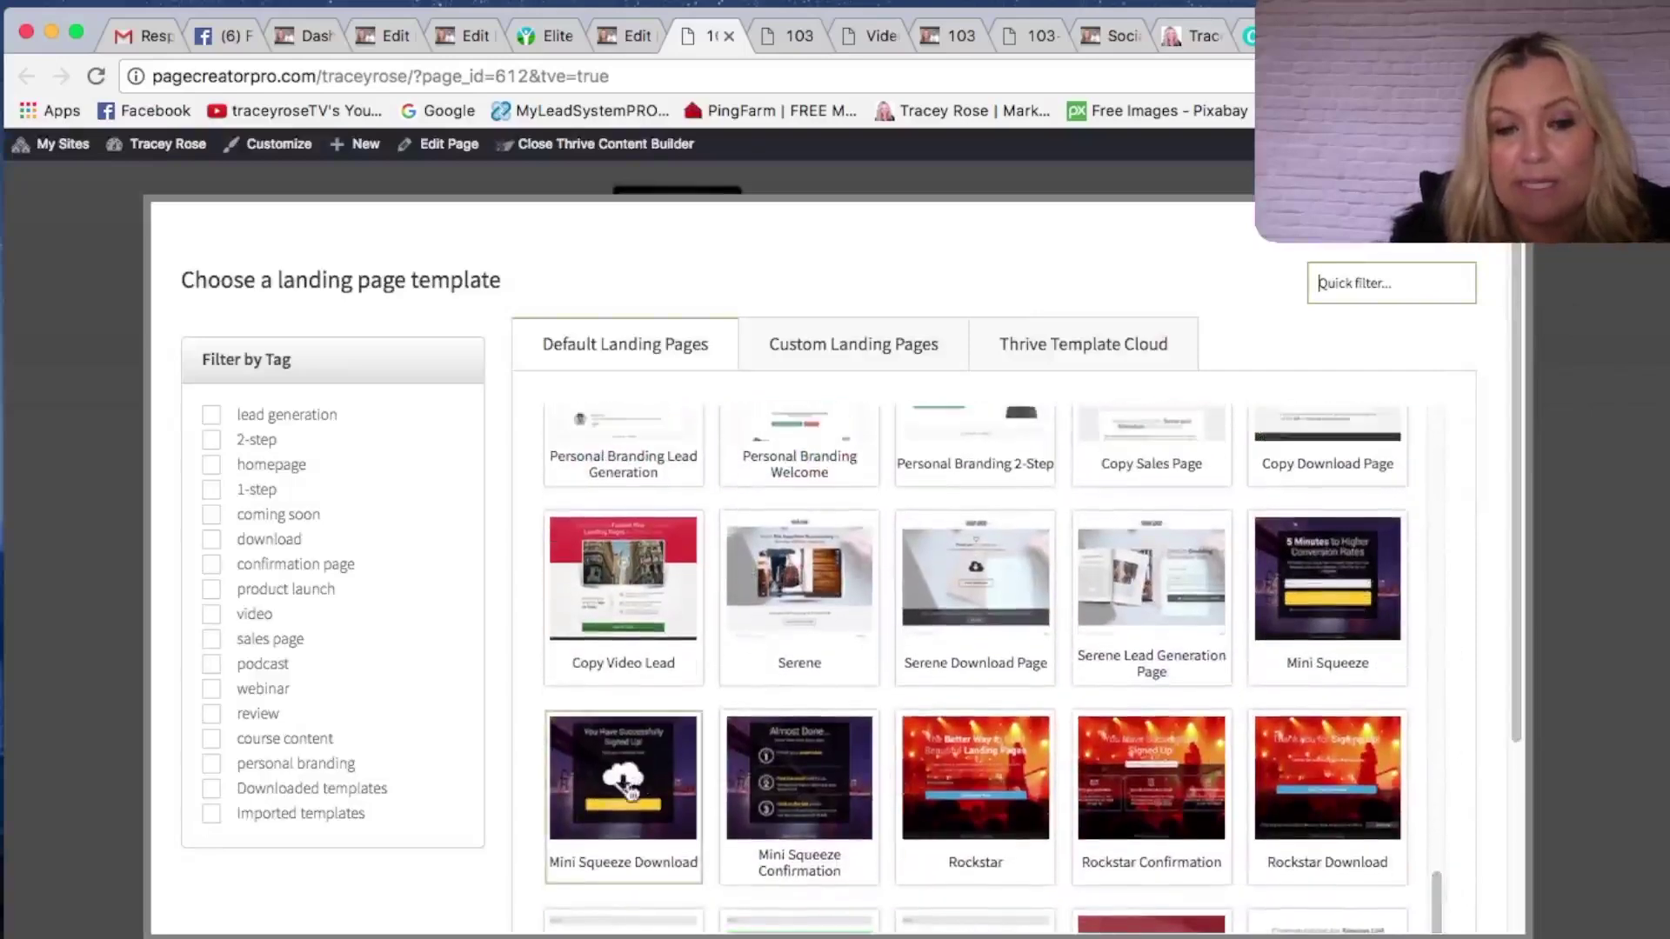
{"action": "left_click", "coordinate": [624, 793]}
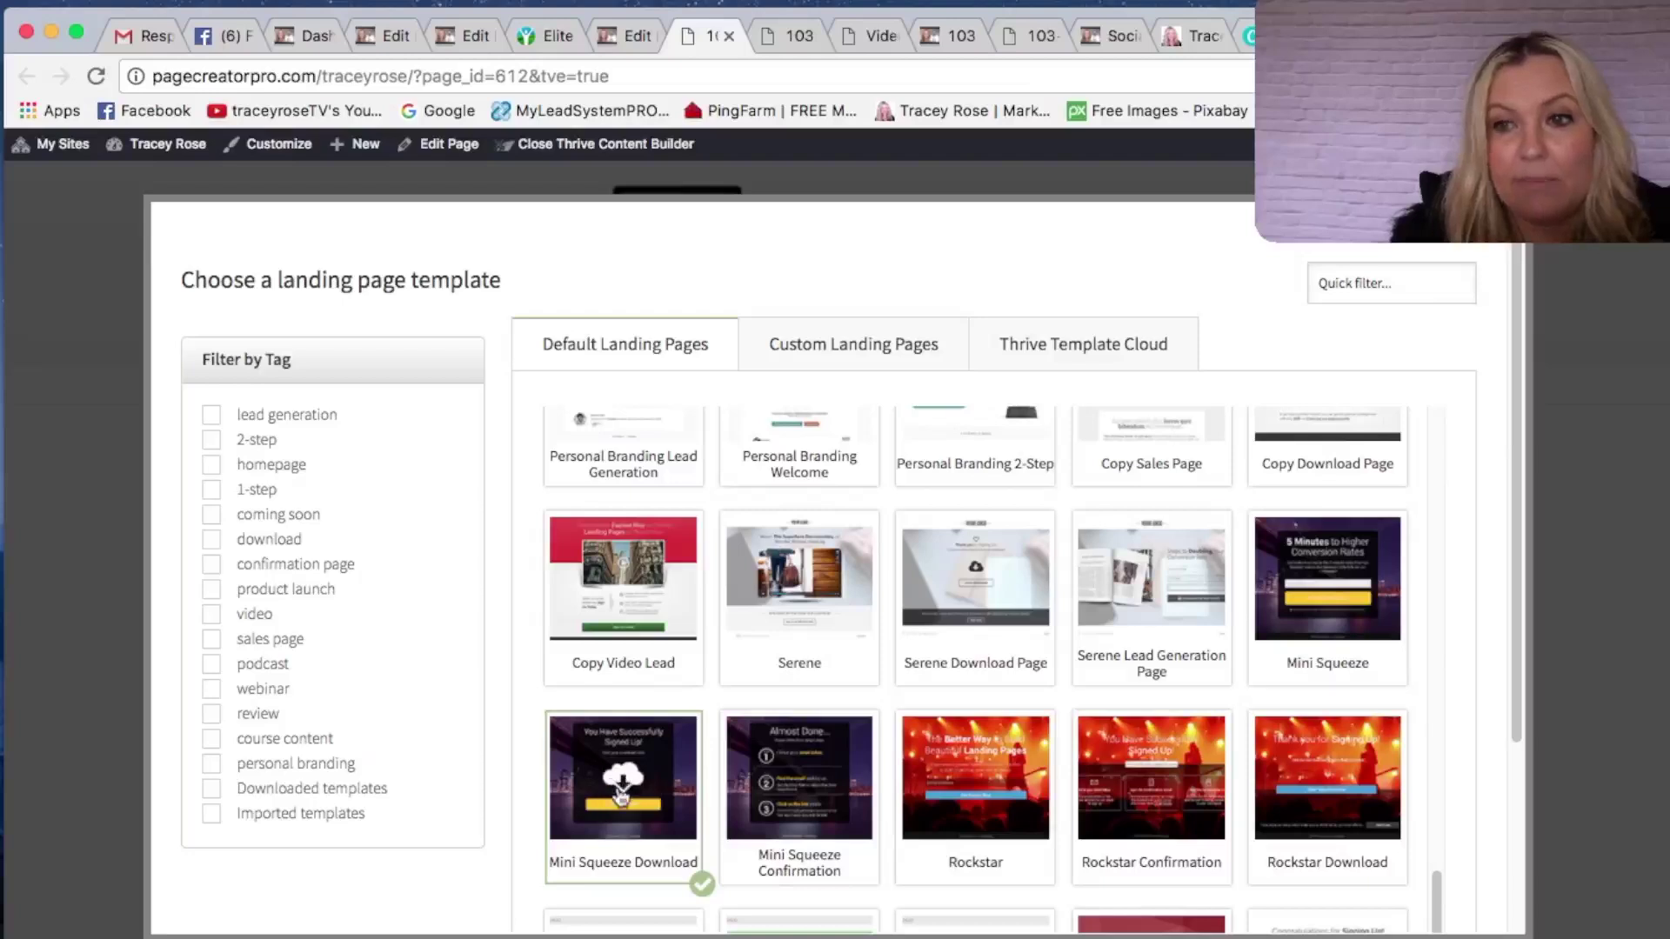
{"action": "scroll", "coordinate": [1522, 426], "scroll_direction": "down", "scroll_amount": 5}
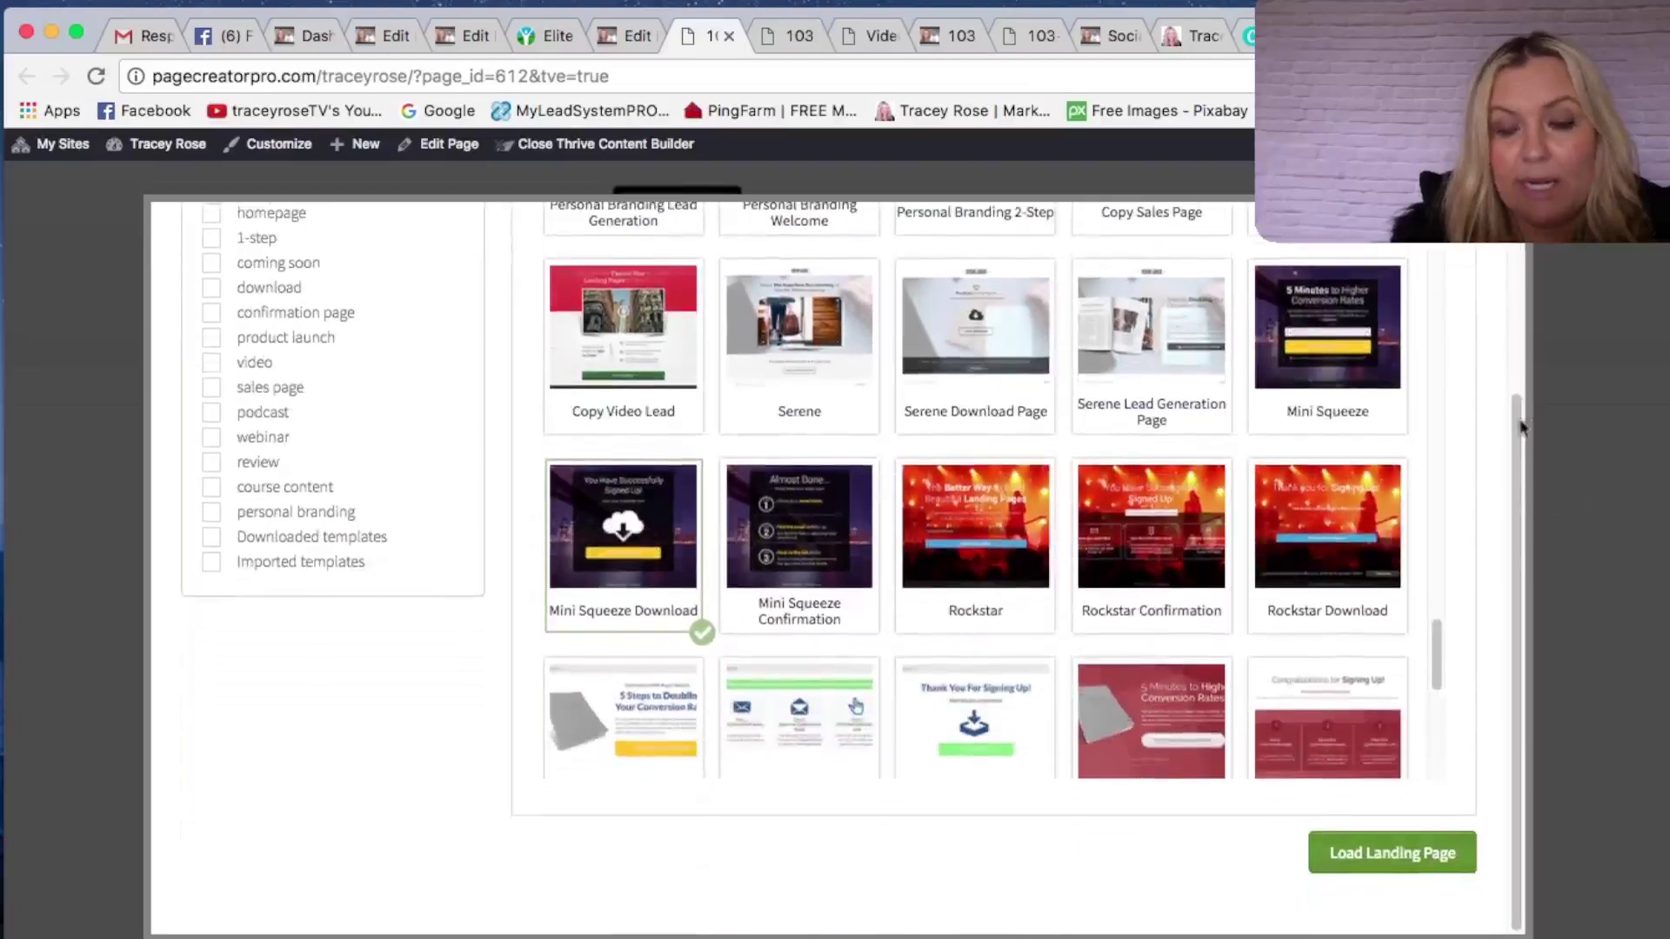
{"action": "left_click", "coordinate": [1383, 853]}
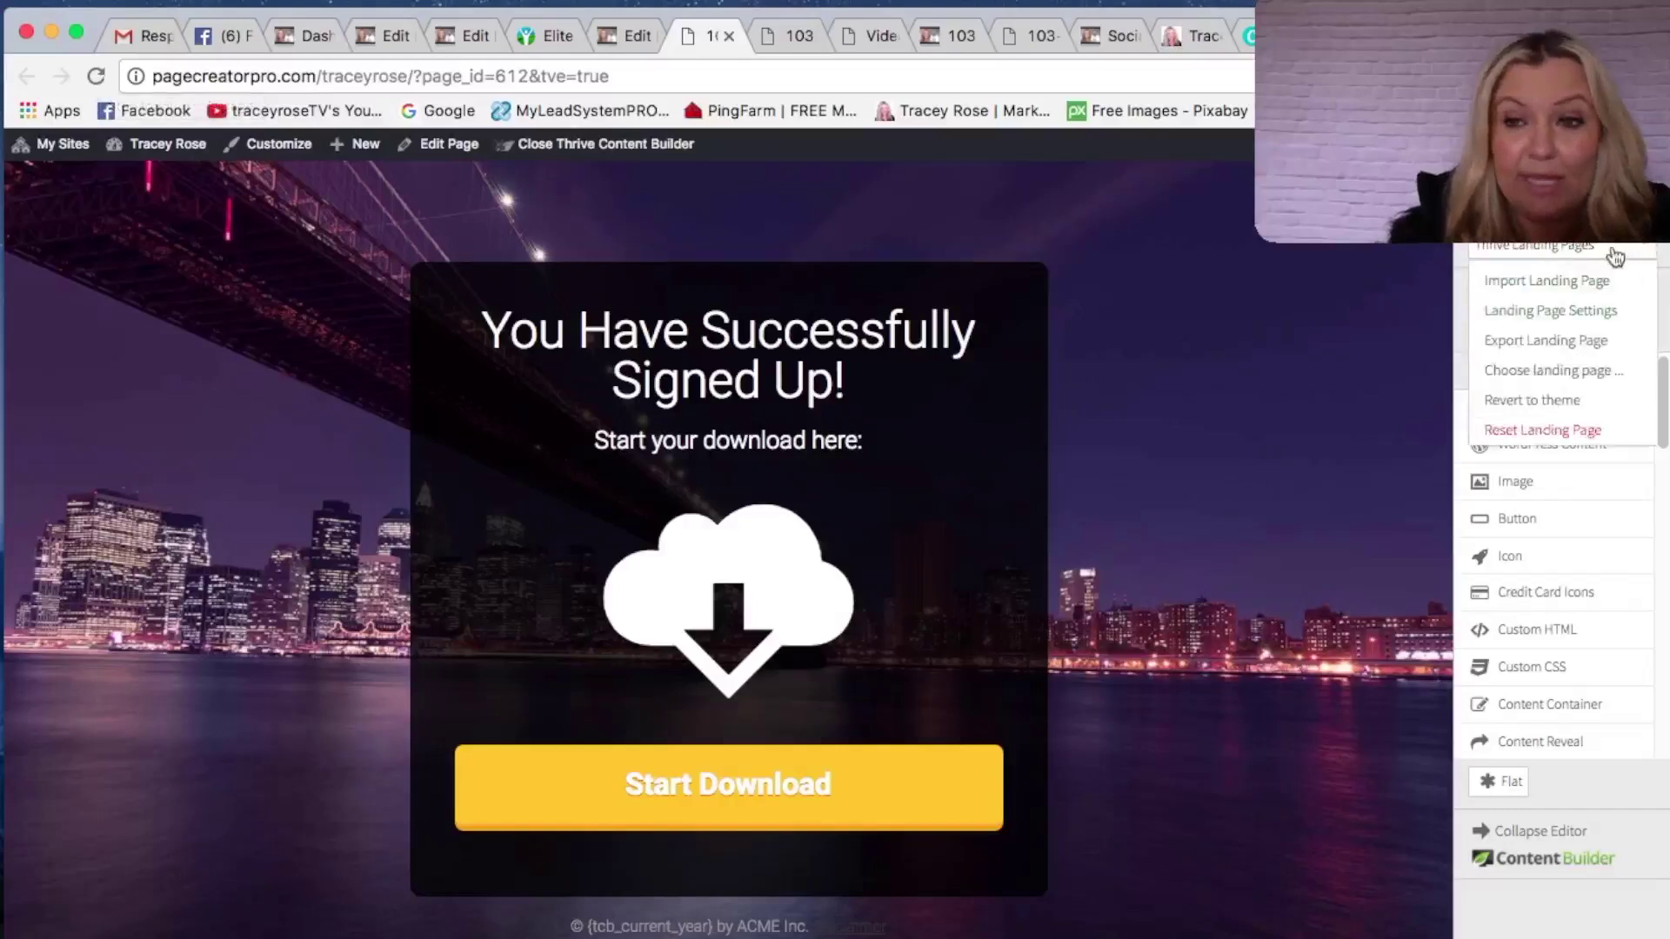
- Set the desk scene photo as the landing page background image
{"action": "left_click", "coordinate": [1536, 315]}
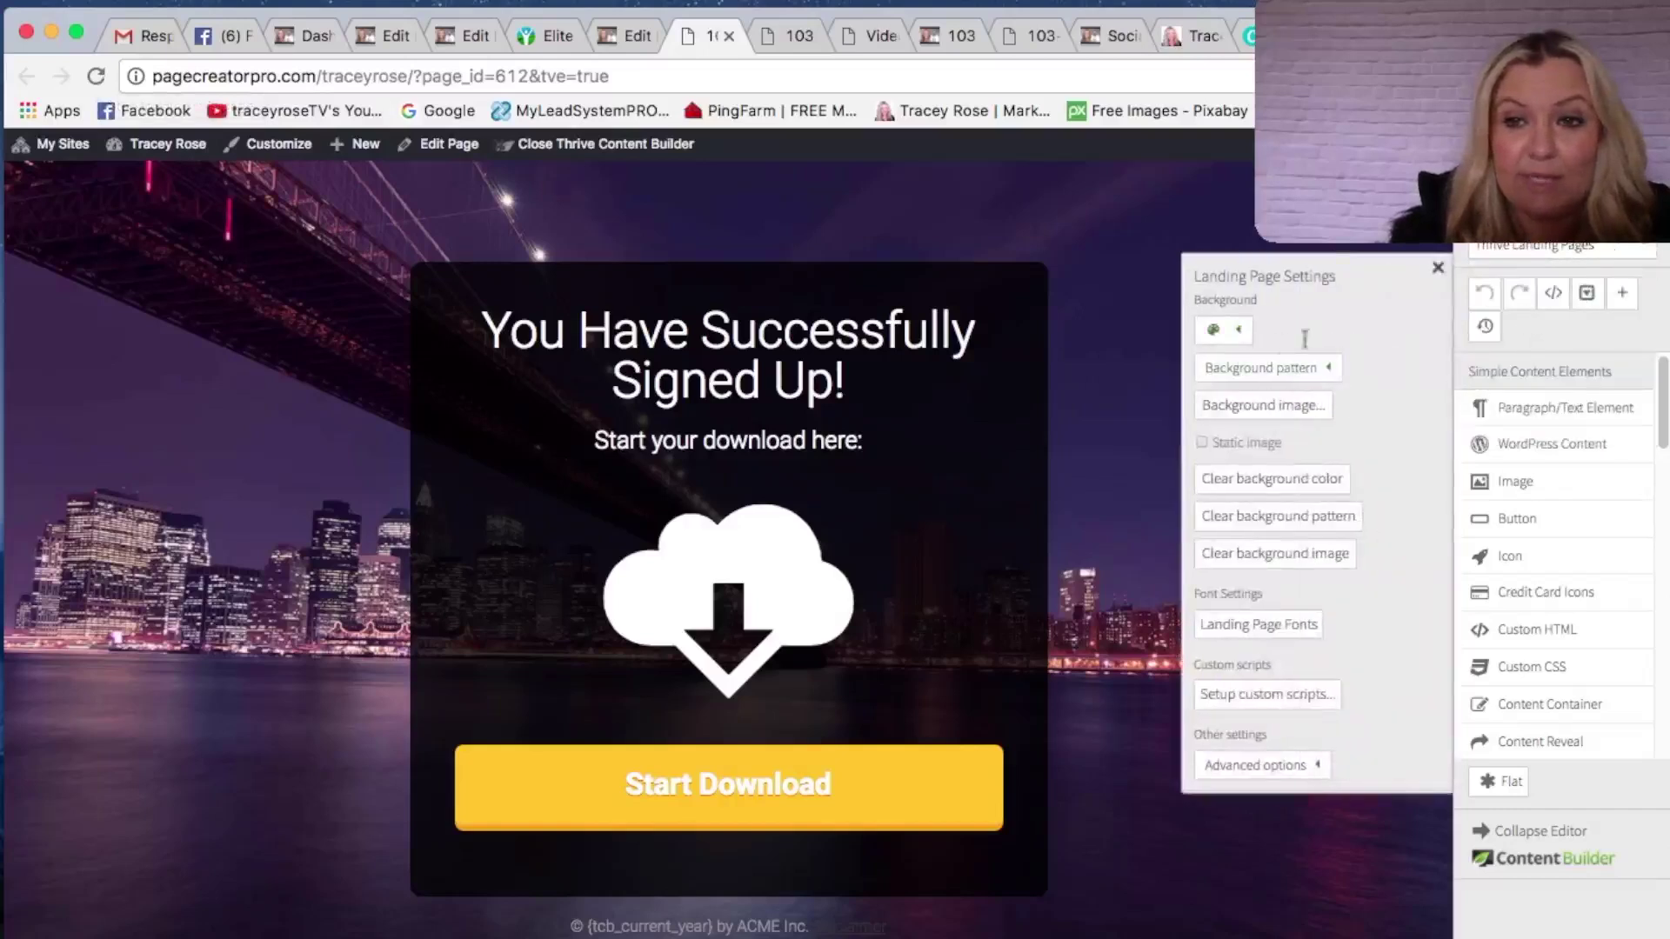
{"action": "left_click", "coordinate": [1263, 405]}
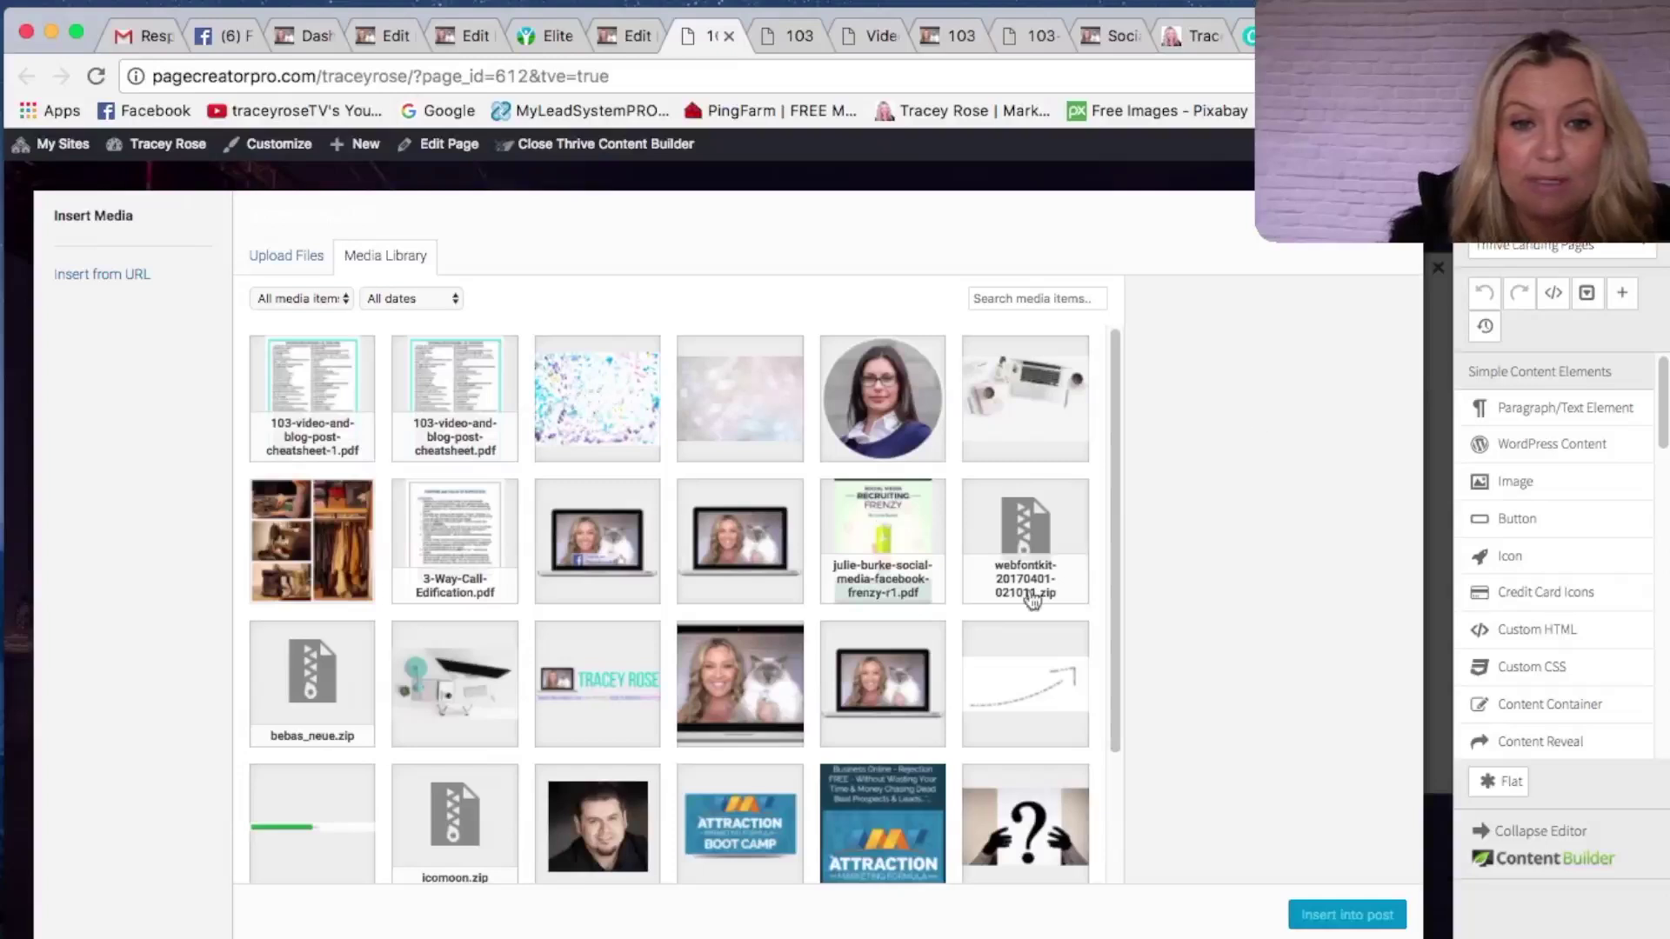
{"action": "left_click", "coordinate": [477, 678]}
{"action": "left_click", "coordinate": [1347, 916]}
- Turn the Start Download button blue and go back to the page's WordPress edit screen
{"action": "left_click", "coordinate": [948, 783]}
{"action": "left_click", "coordinate": [187, 671]}
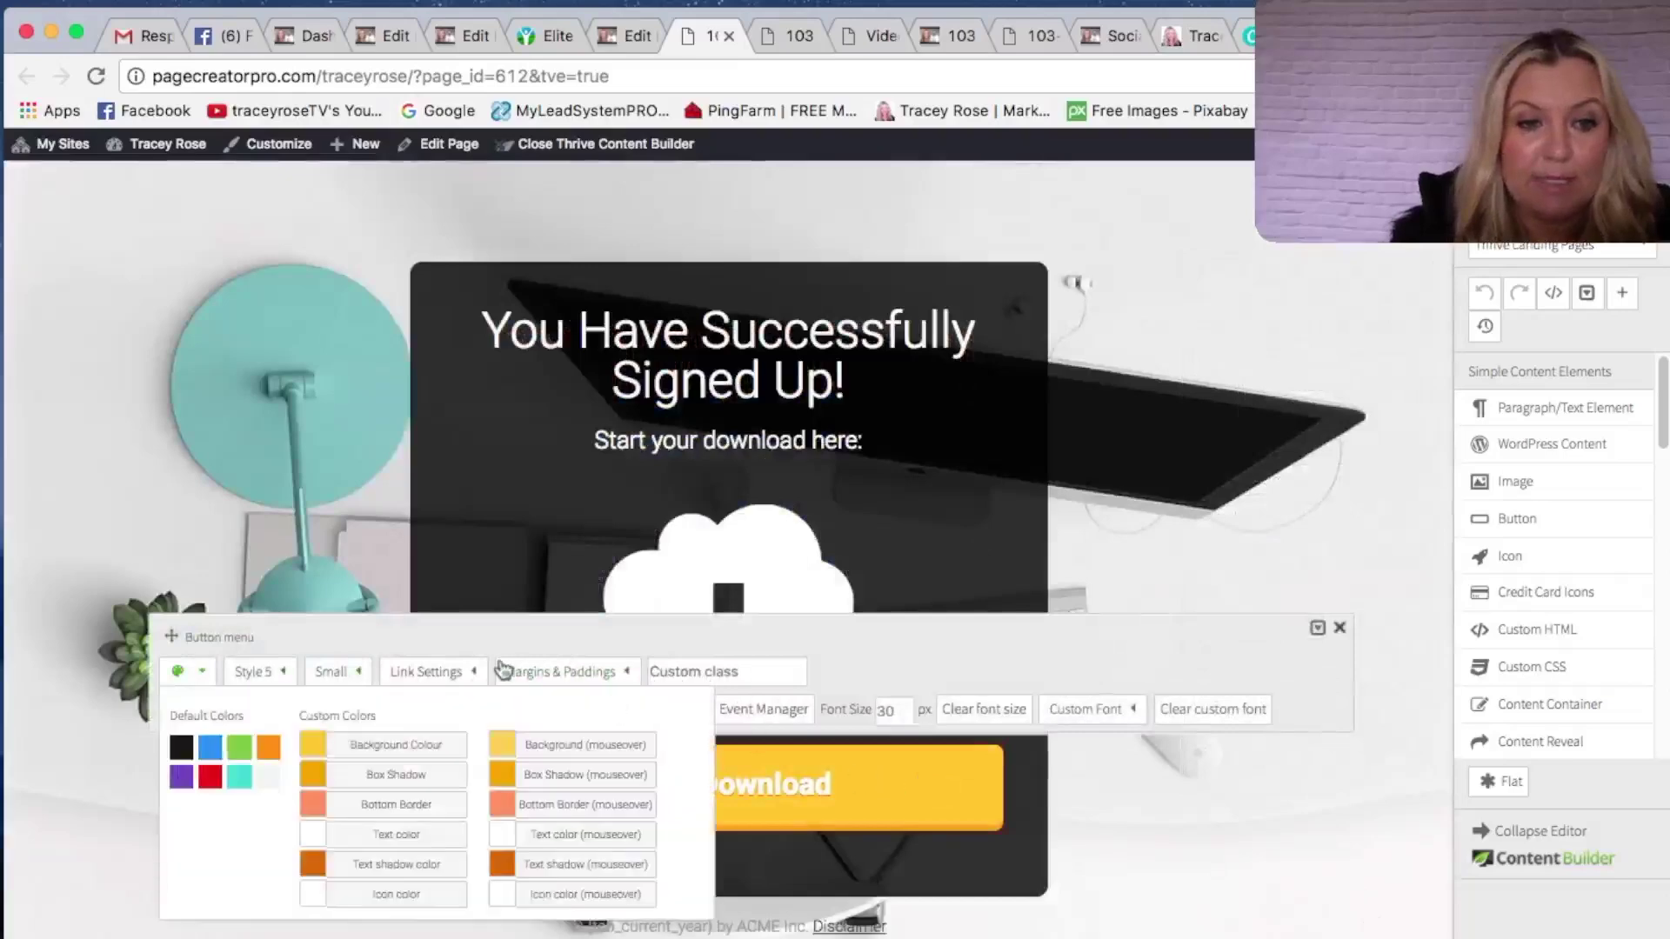
{"action": "left_click", "coordinate": [209, 746]}
{"action": "left_click", "coordinate": [202, 762]}
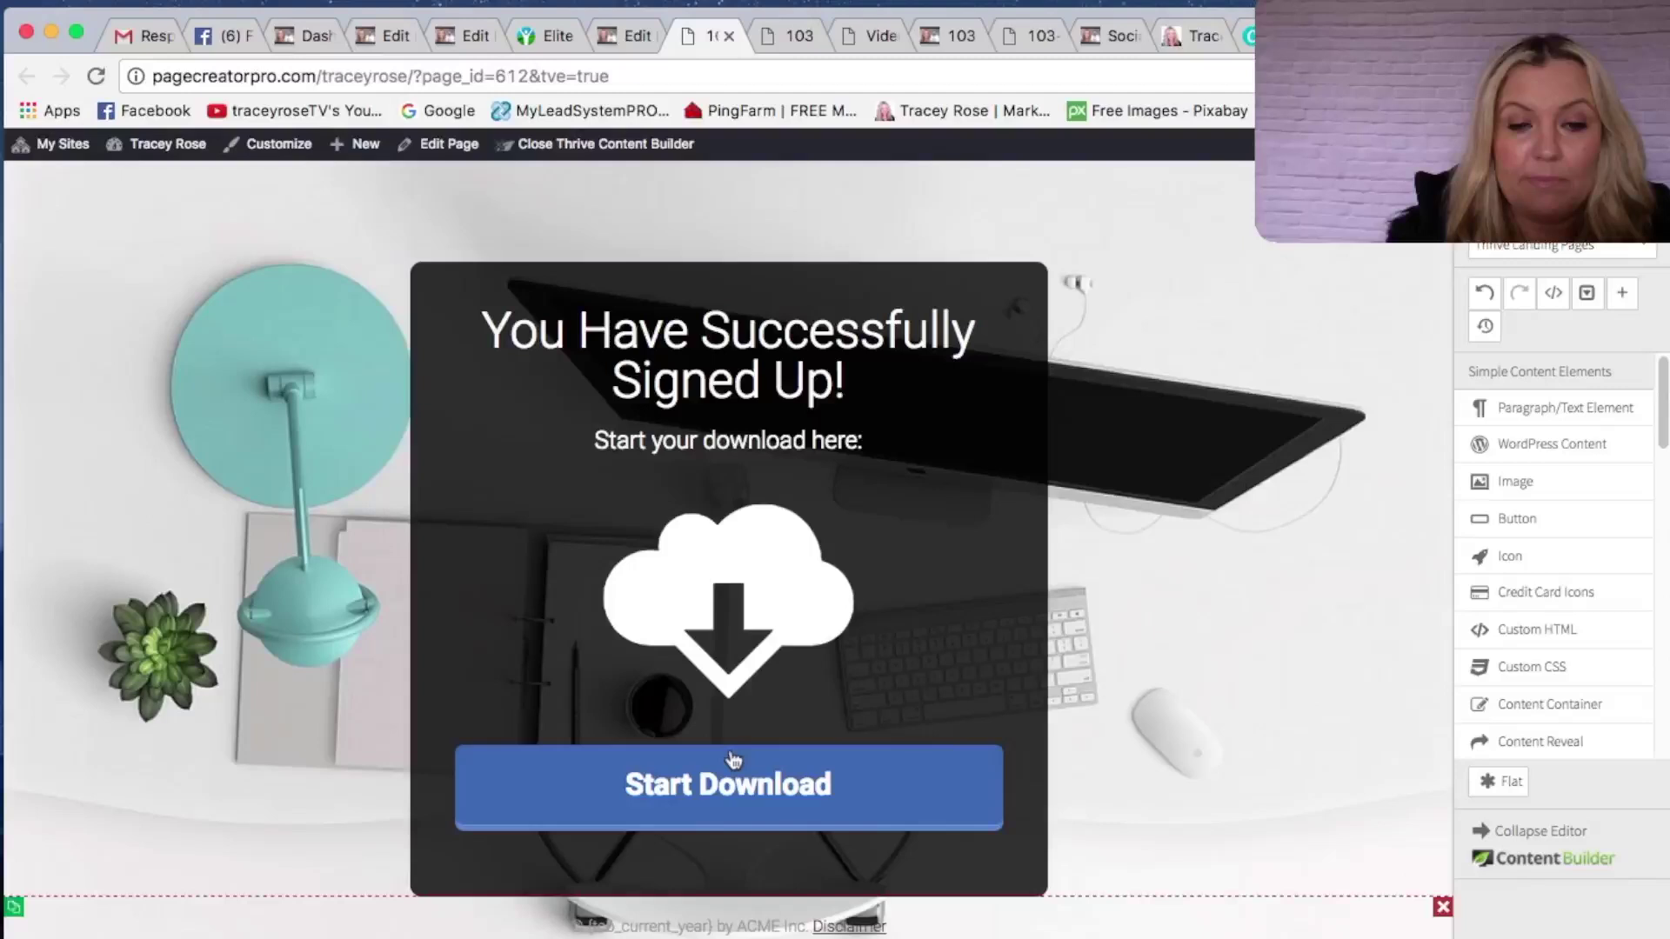
{"action": "left_click", "coordinate": [668, 924]}
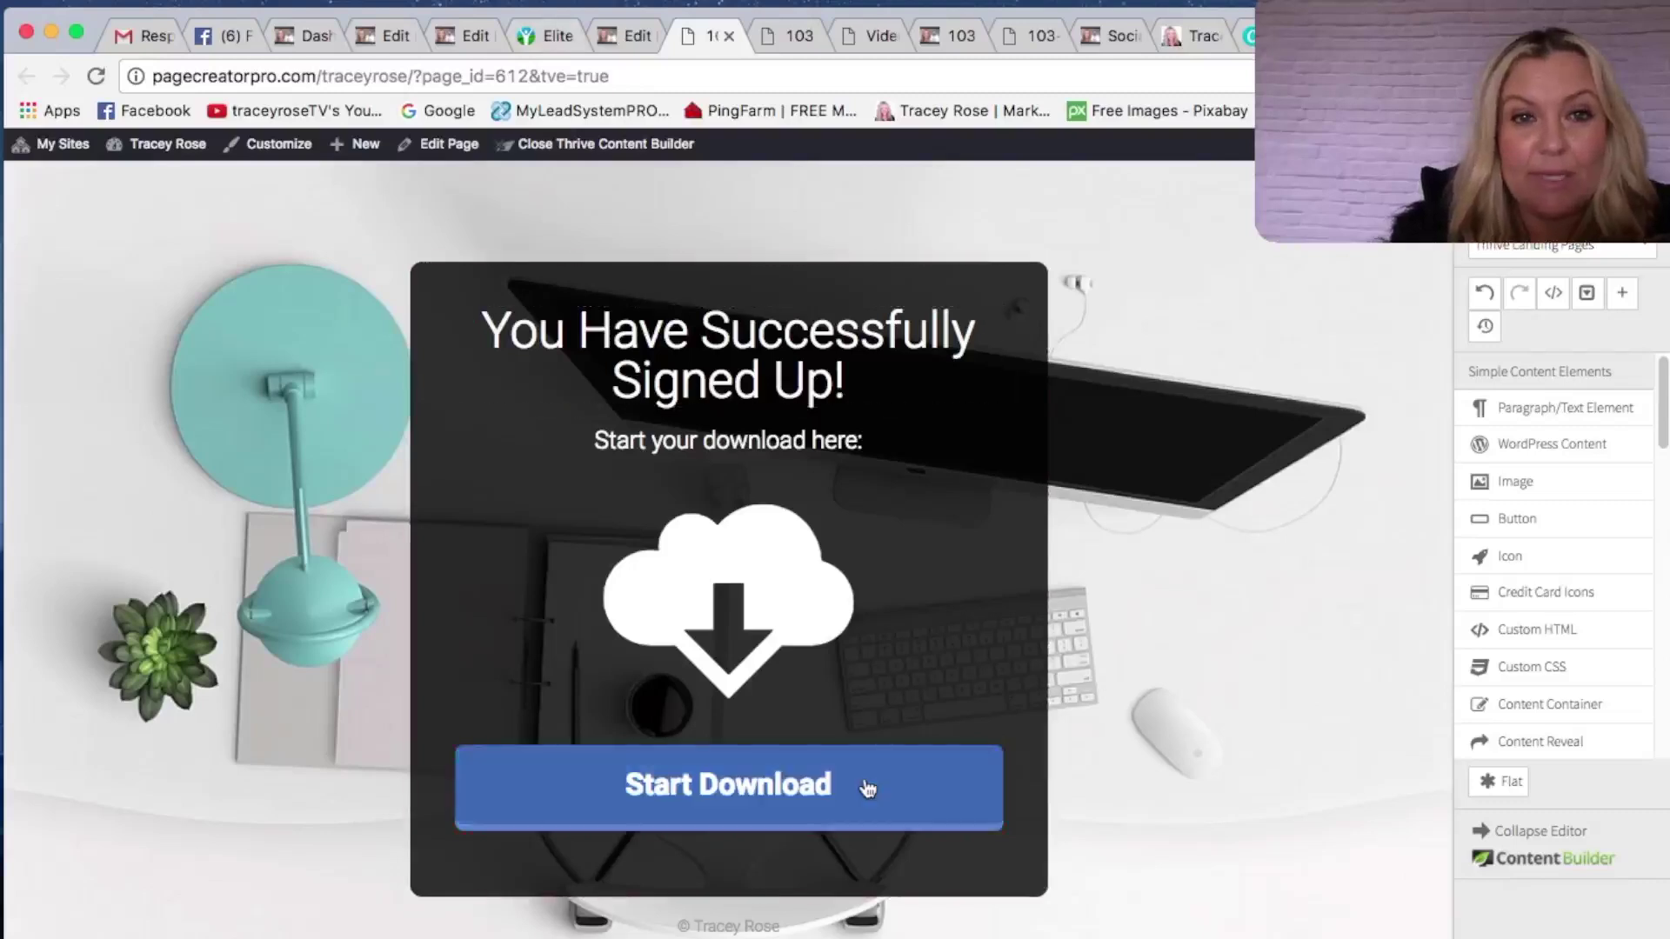
{"action": "left_click", "coordinate": [626, 35]}
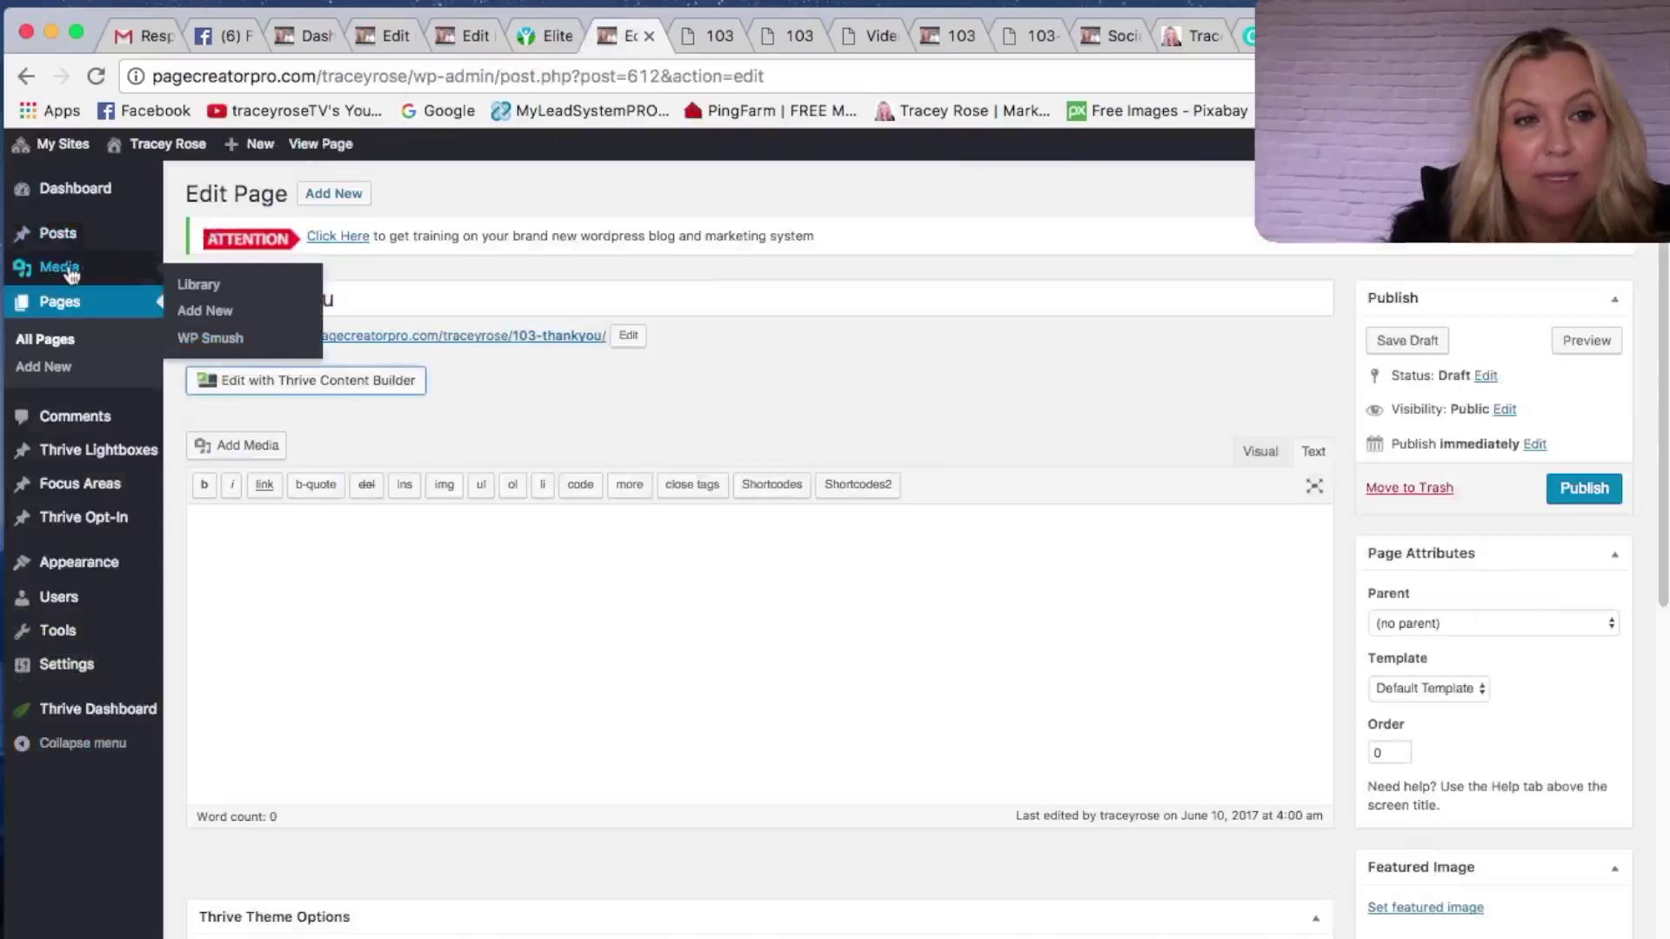
- Upload the '103 video and blog post cheatsheet' PDF via Media > Add New and copy its file URL
{"action": "left_click", "coordinate": [203, 313]}
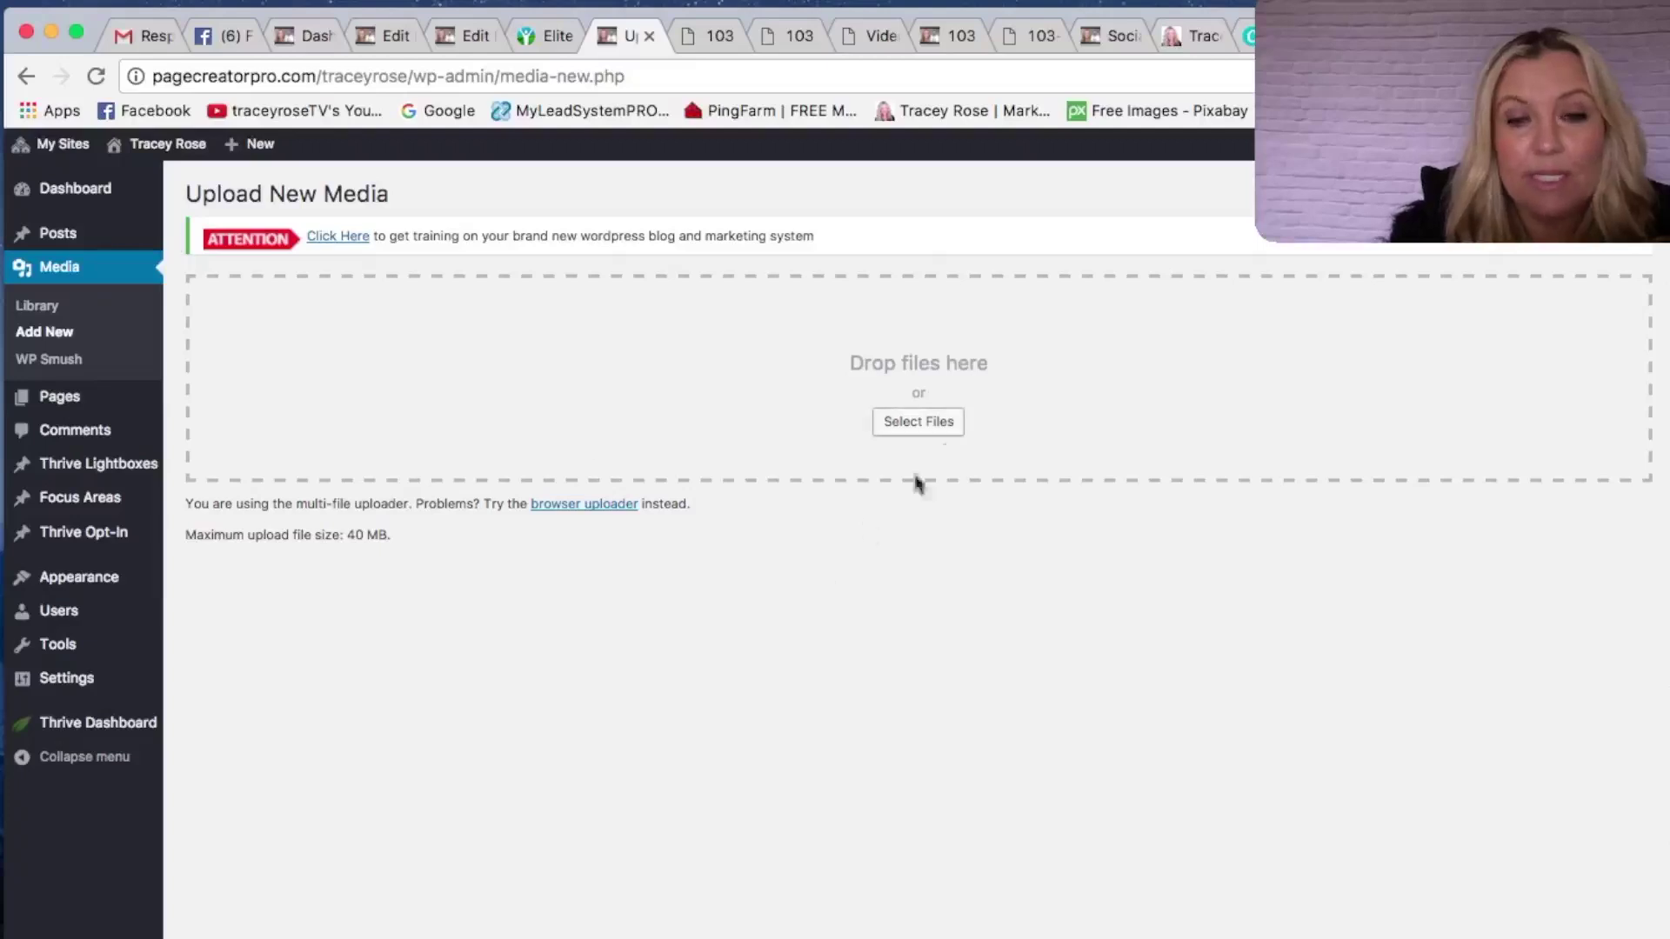
{"action": "left_click", "coordinate": [936, 433]}
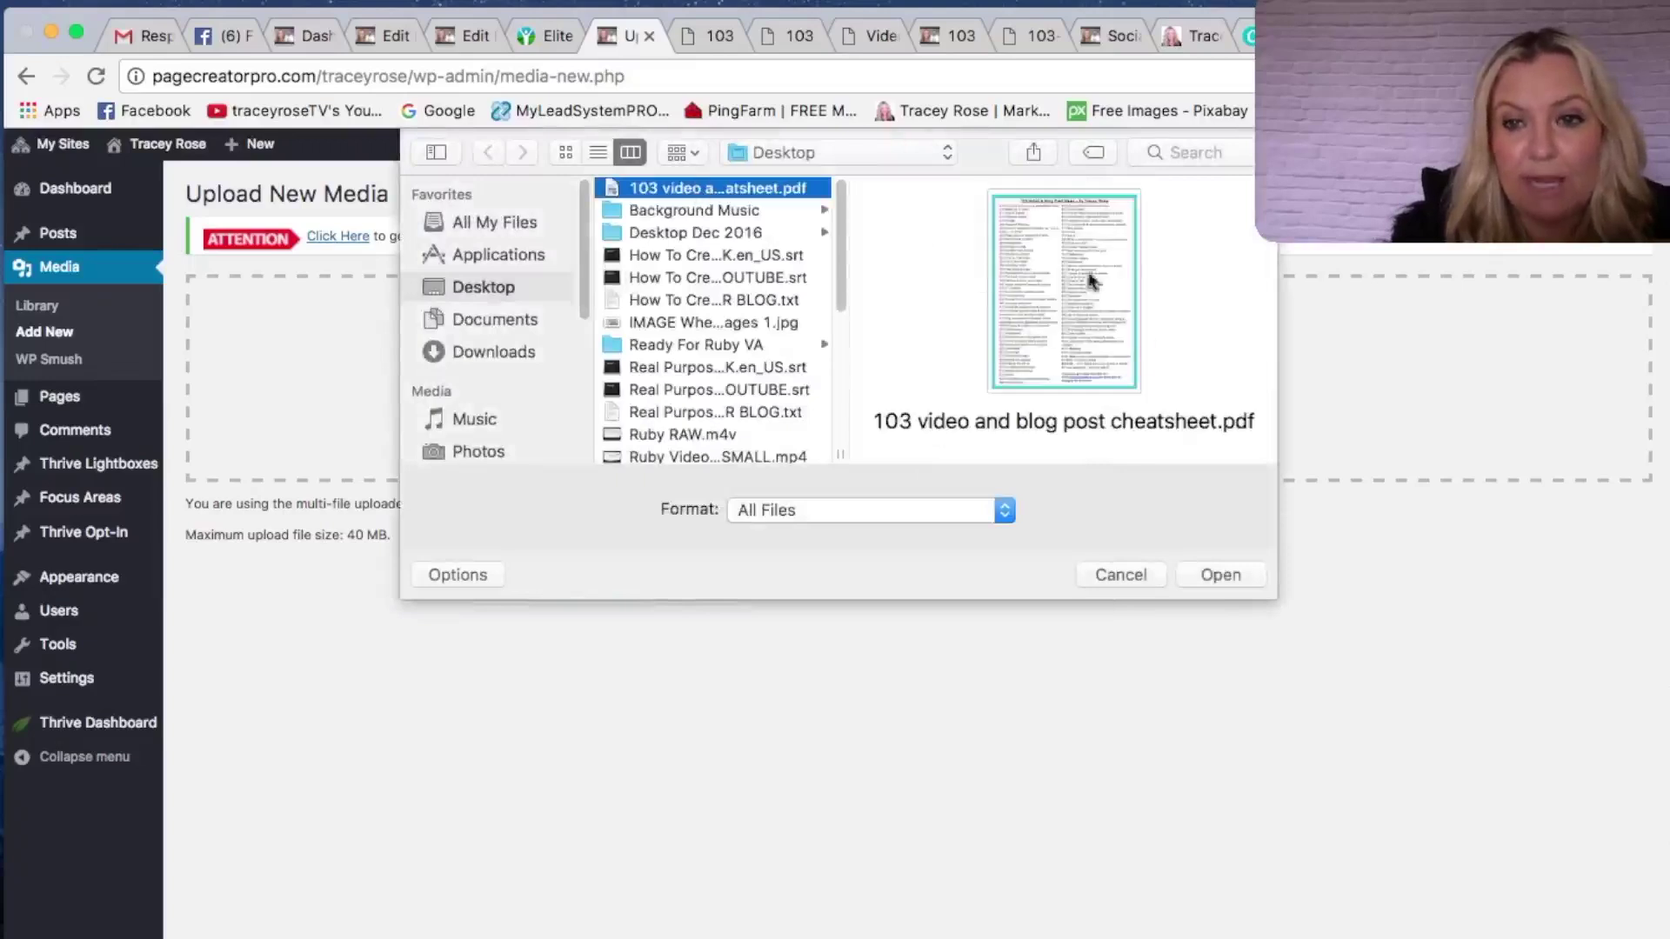
{"action": "left_click", "coordinate": [1220, 575]}
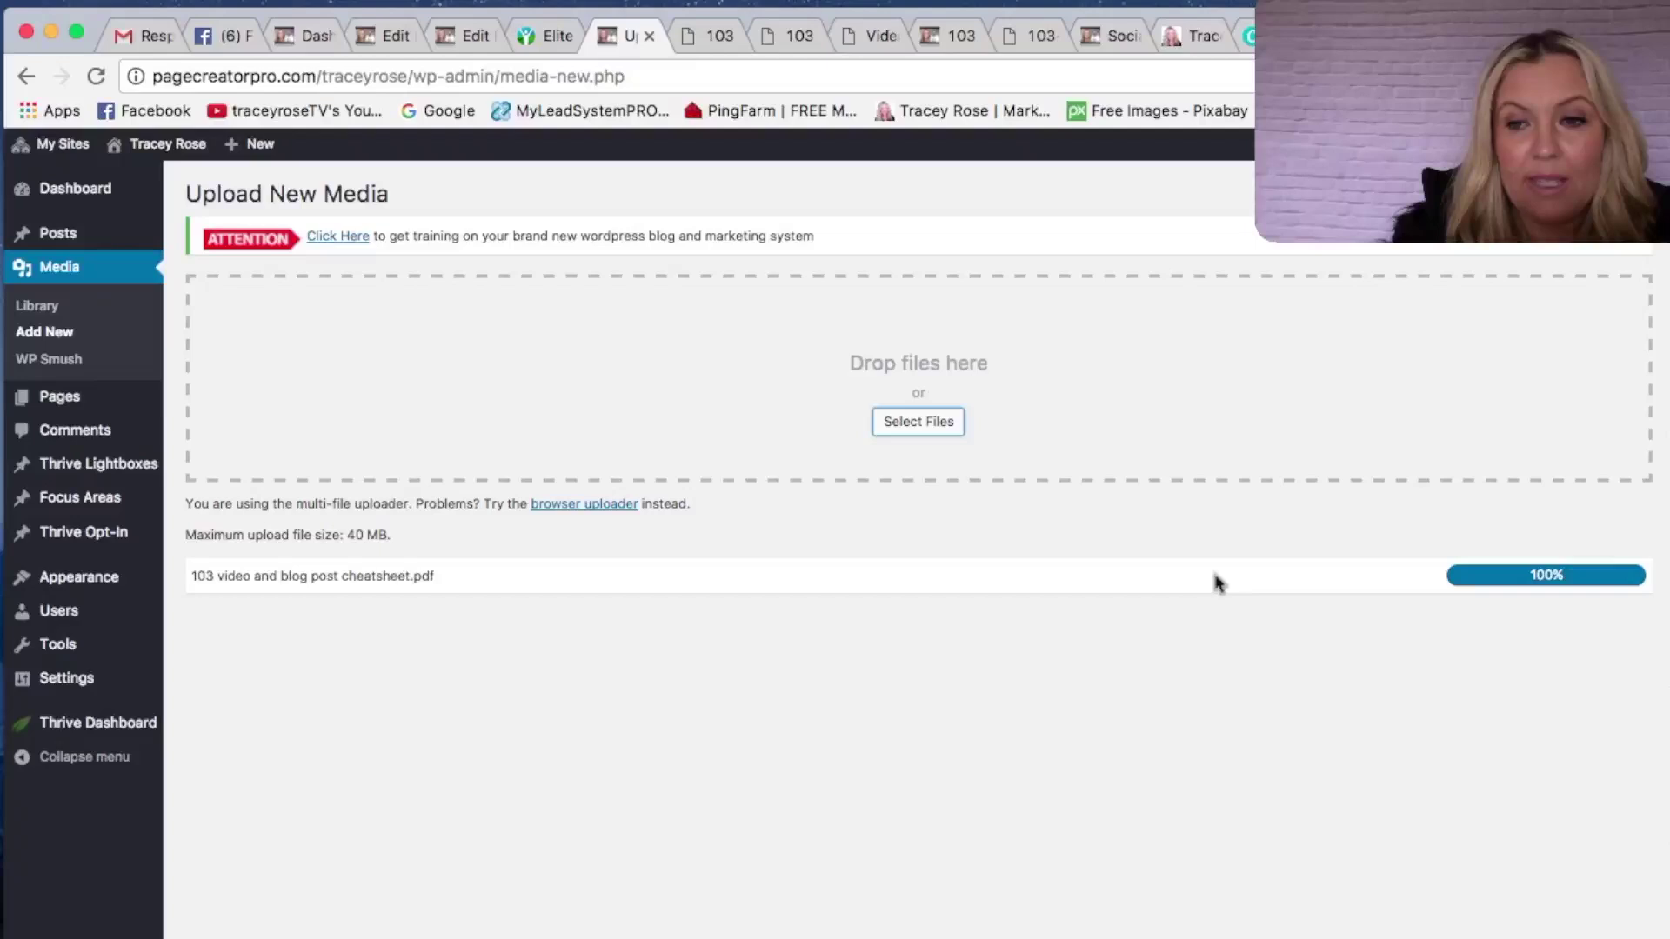
{"action": "left_click", "coordinate": [1629, 580]}
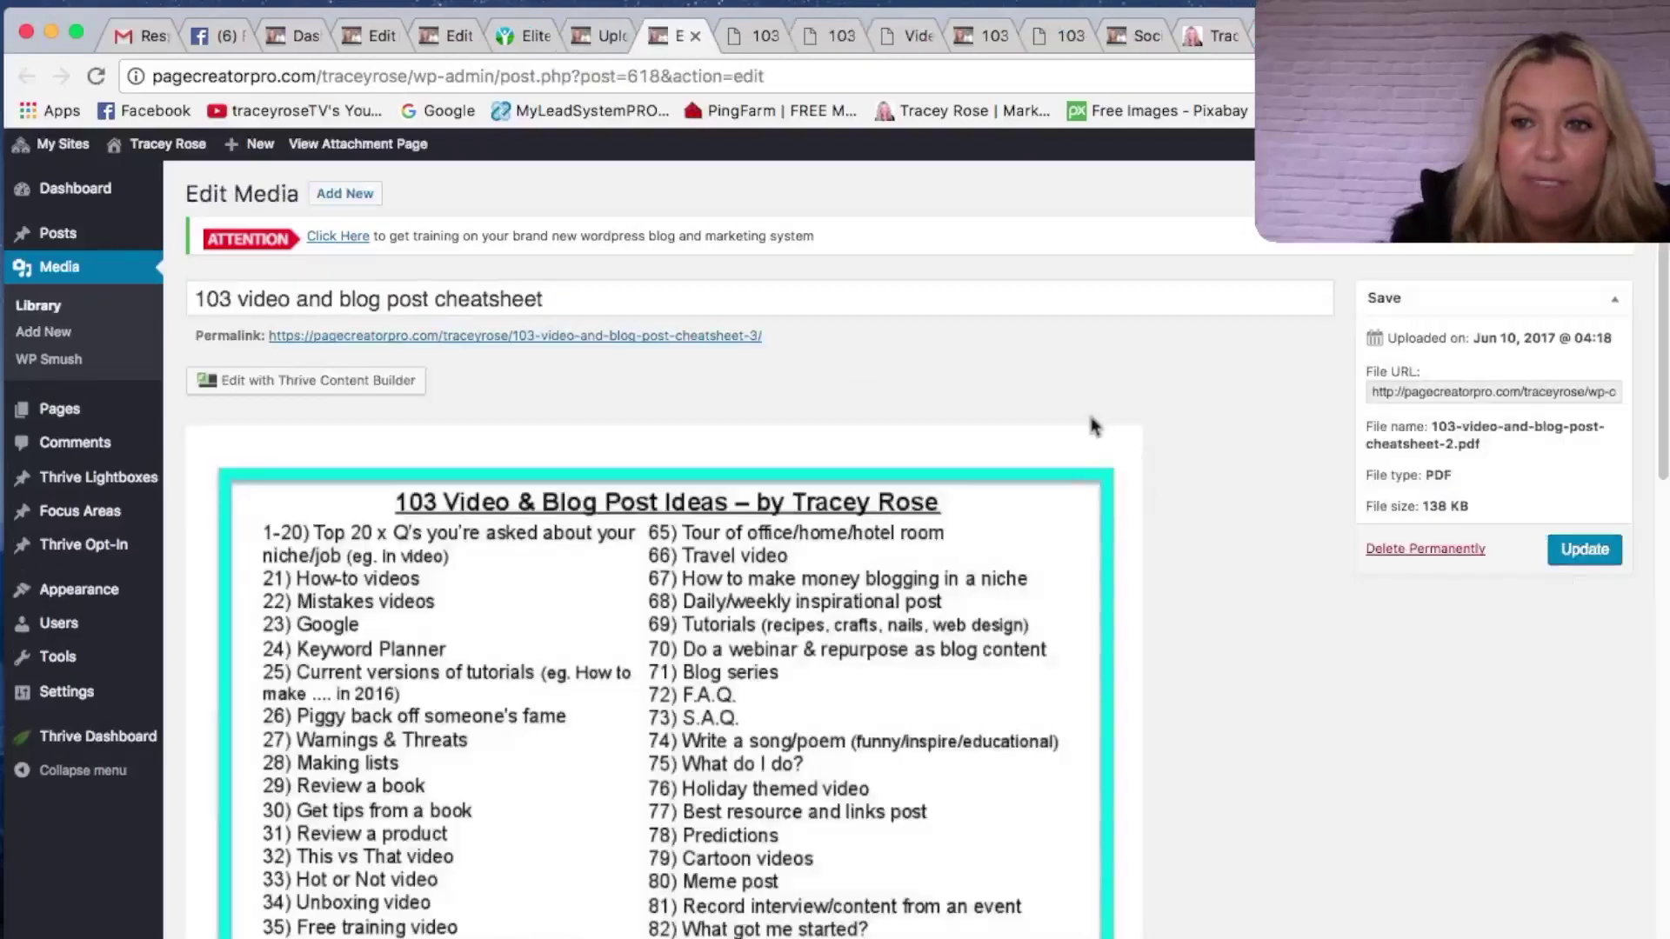
{"action": "left_click_drag", "start_coordinate": [1374, 392], "coordinate": [1516, 392]}
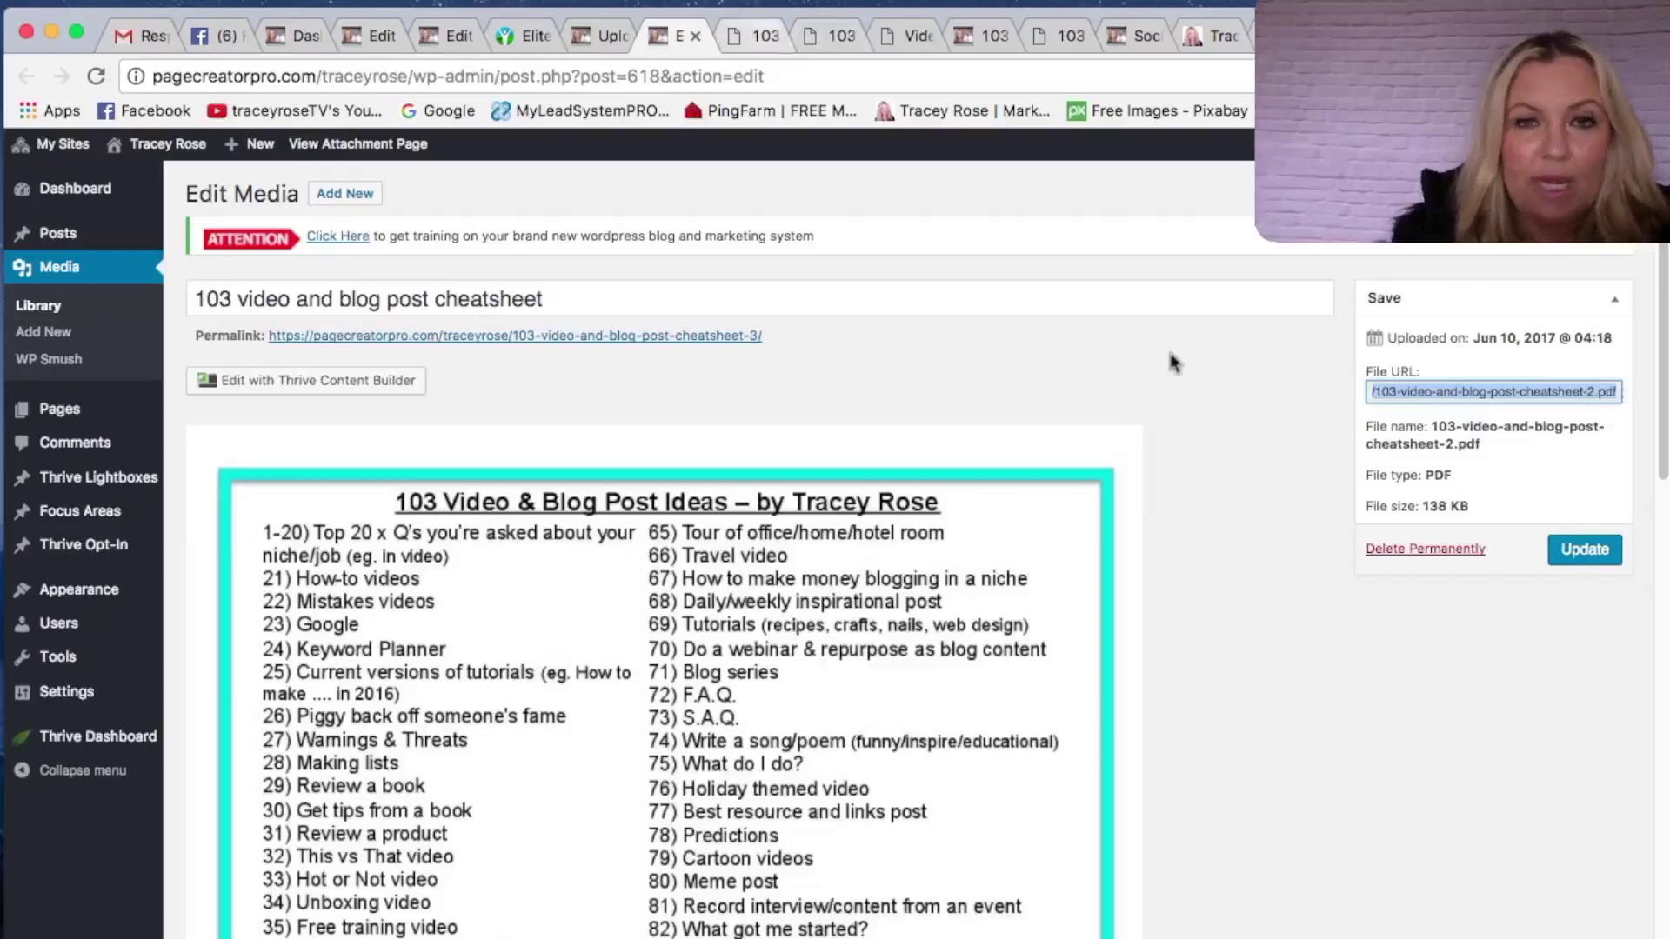
{"action": "left_click", "coordinate": [758, 36]}
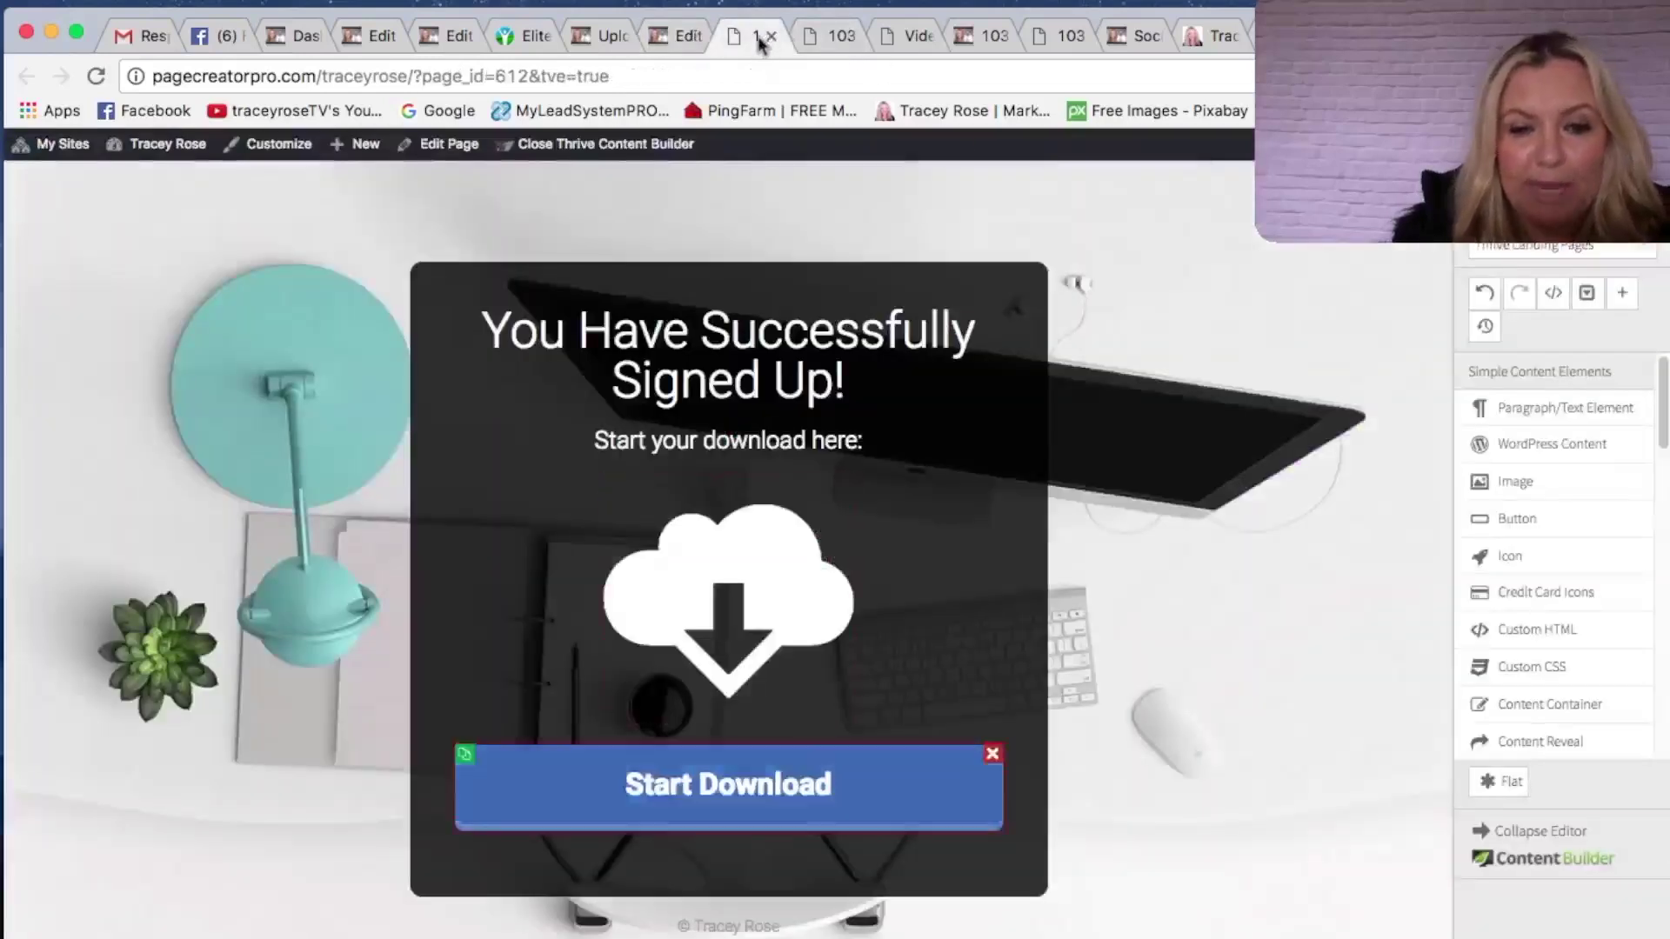
- Link the Start Download button to the pasted cheatsheet PDF URL, opening in a new window
{"action": "left_click", "coordinate": [543, 788]}
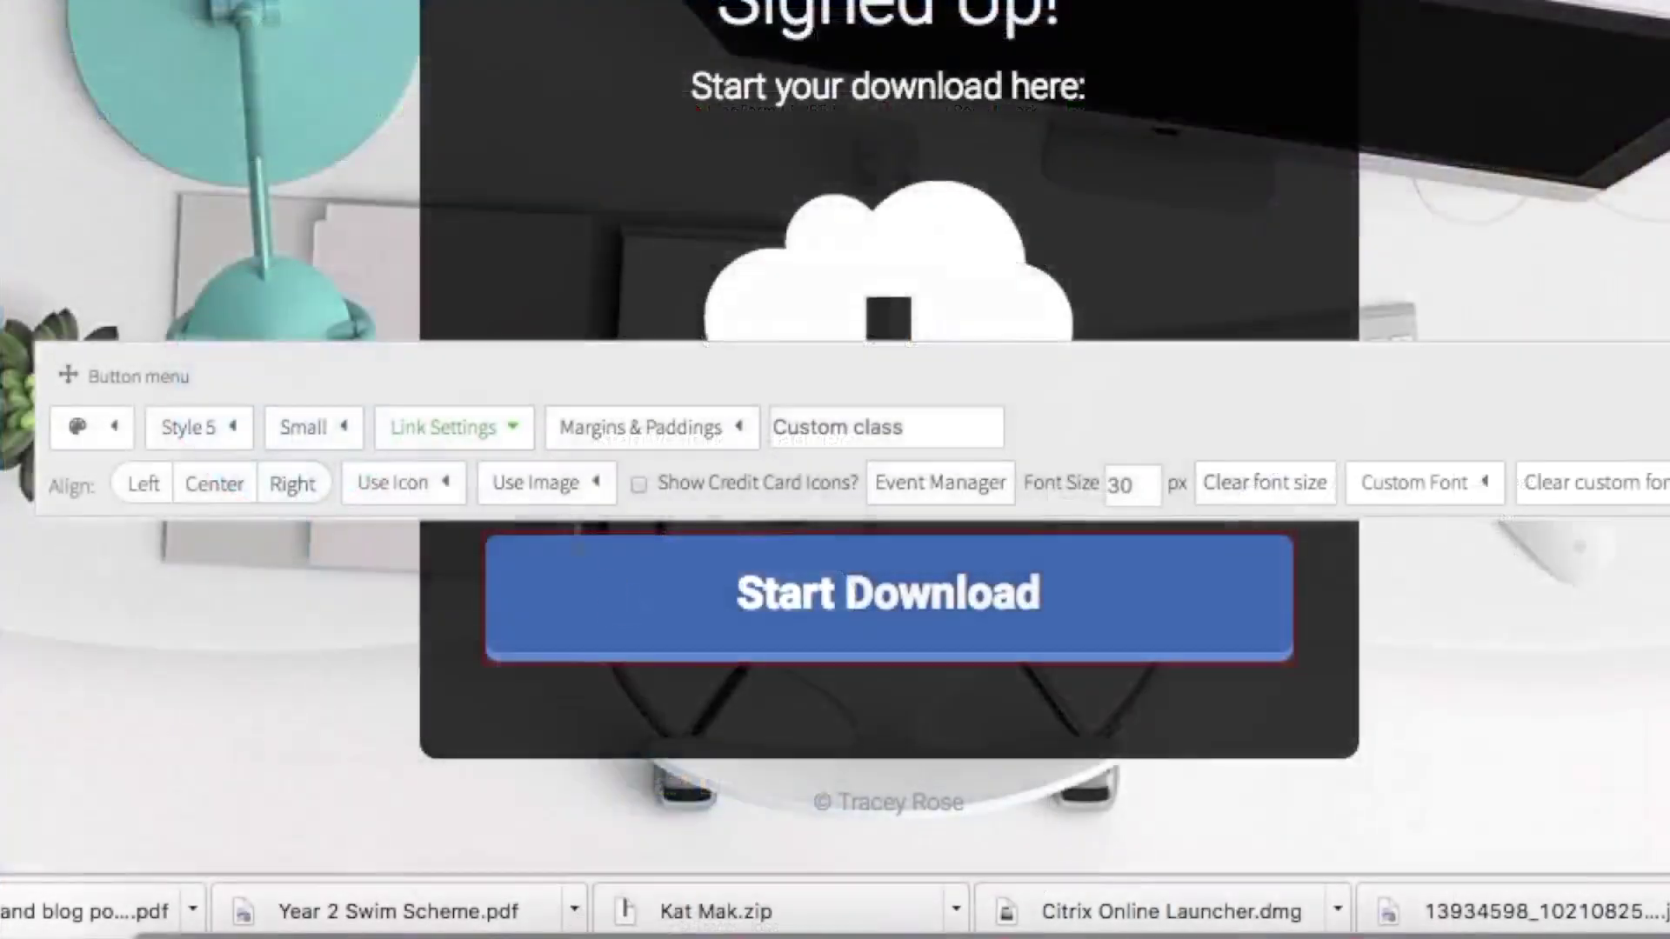
{"action": "left_click", "coordinate": [502, 435]}
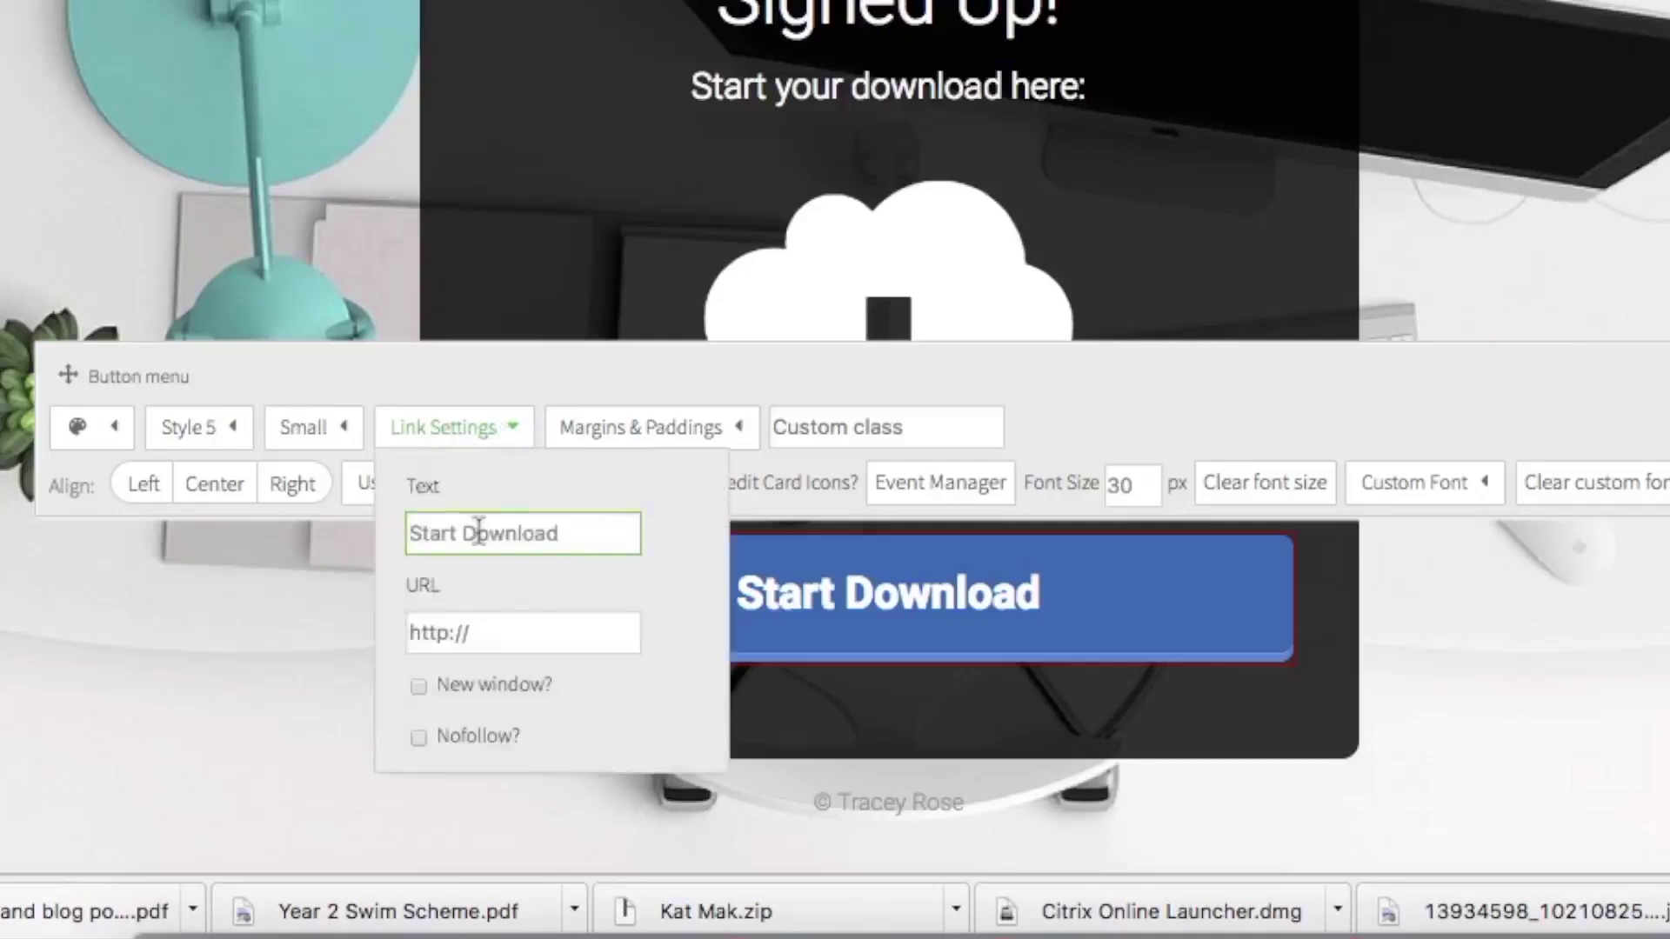
{"action": "key", "text": "Tab"}
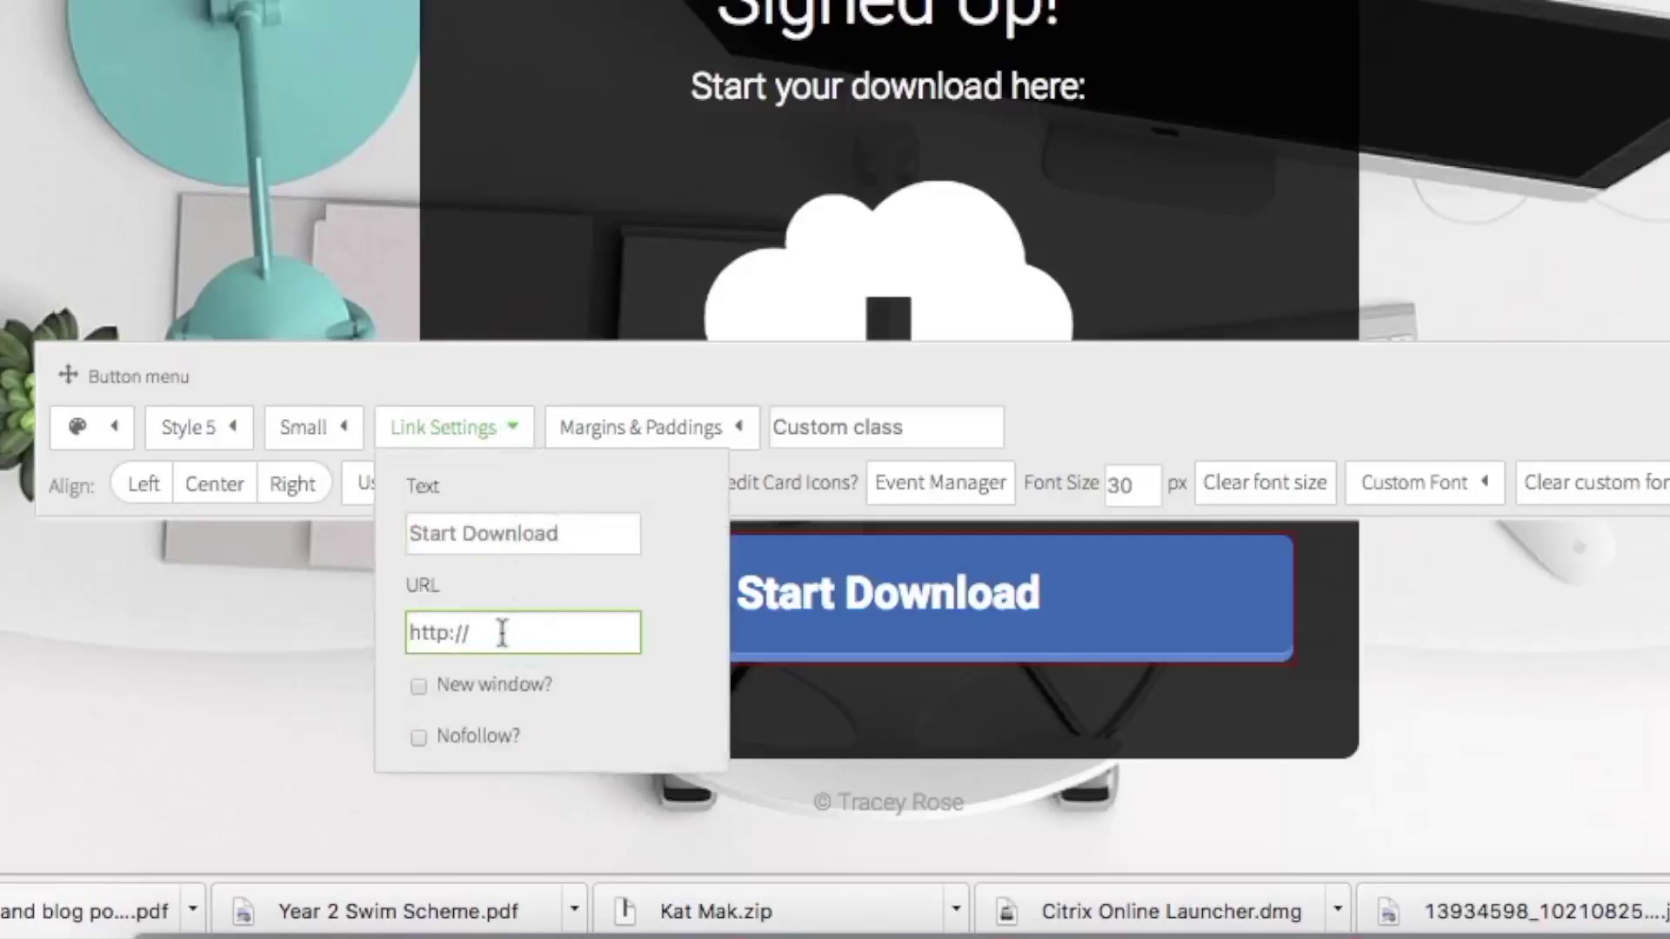
{"action": "key", "text": "super+v"}
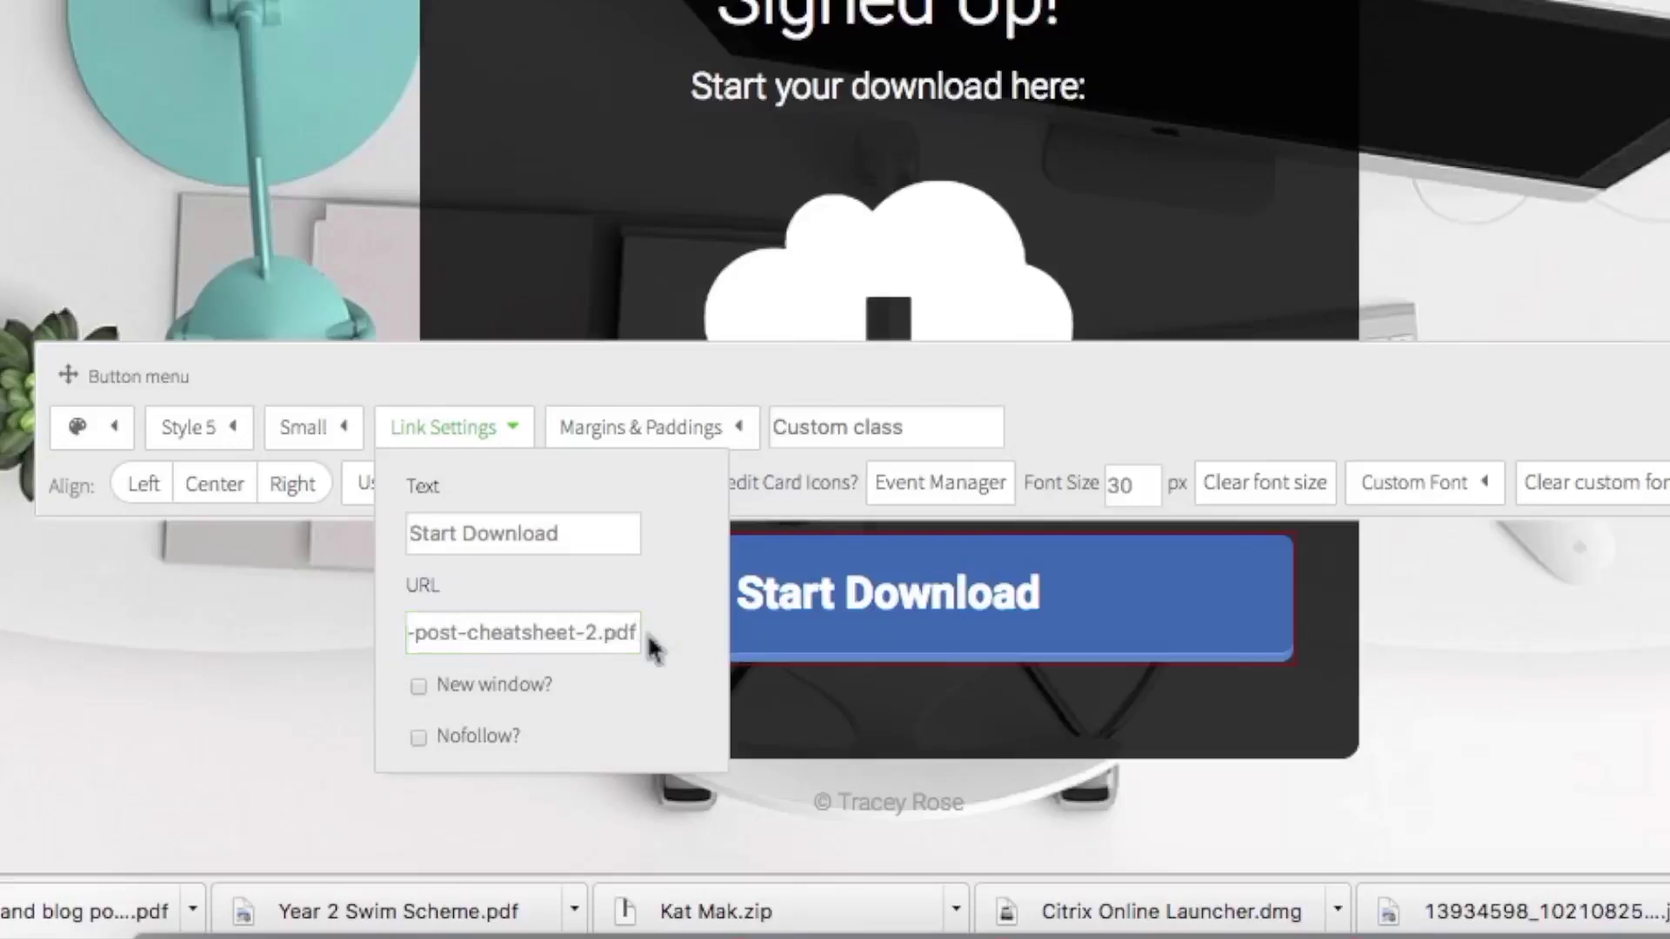
{"action": "left_click", "coordinate": [474, 689]}
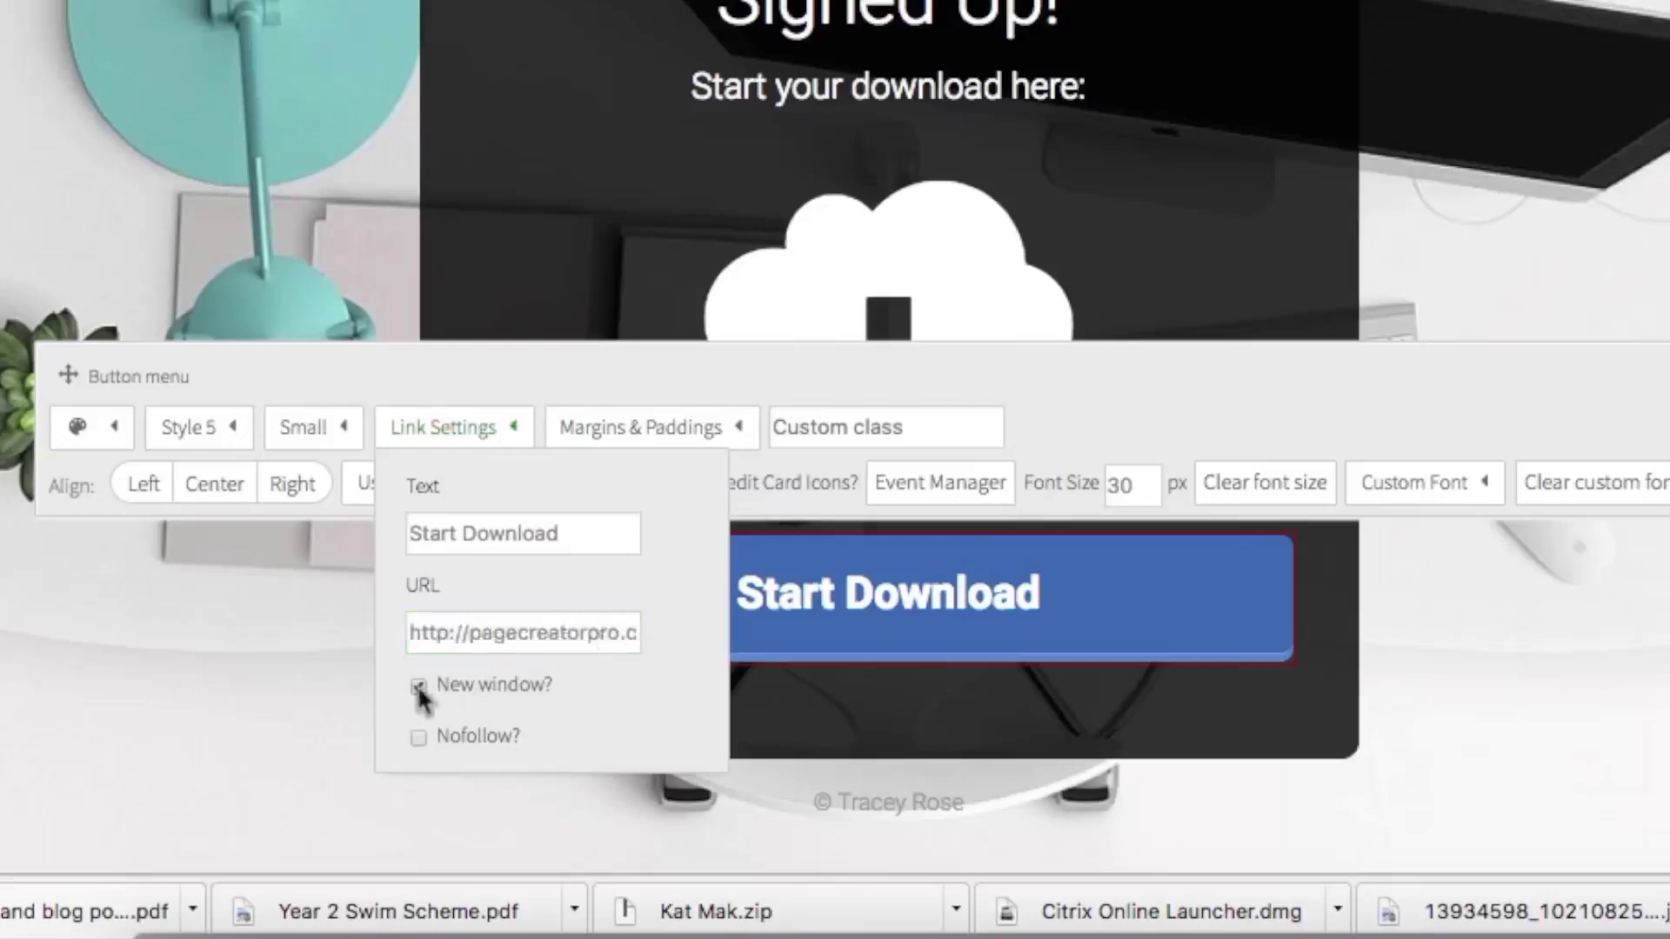
{"action": "left_click", "coordinate": [1313, 675]}
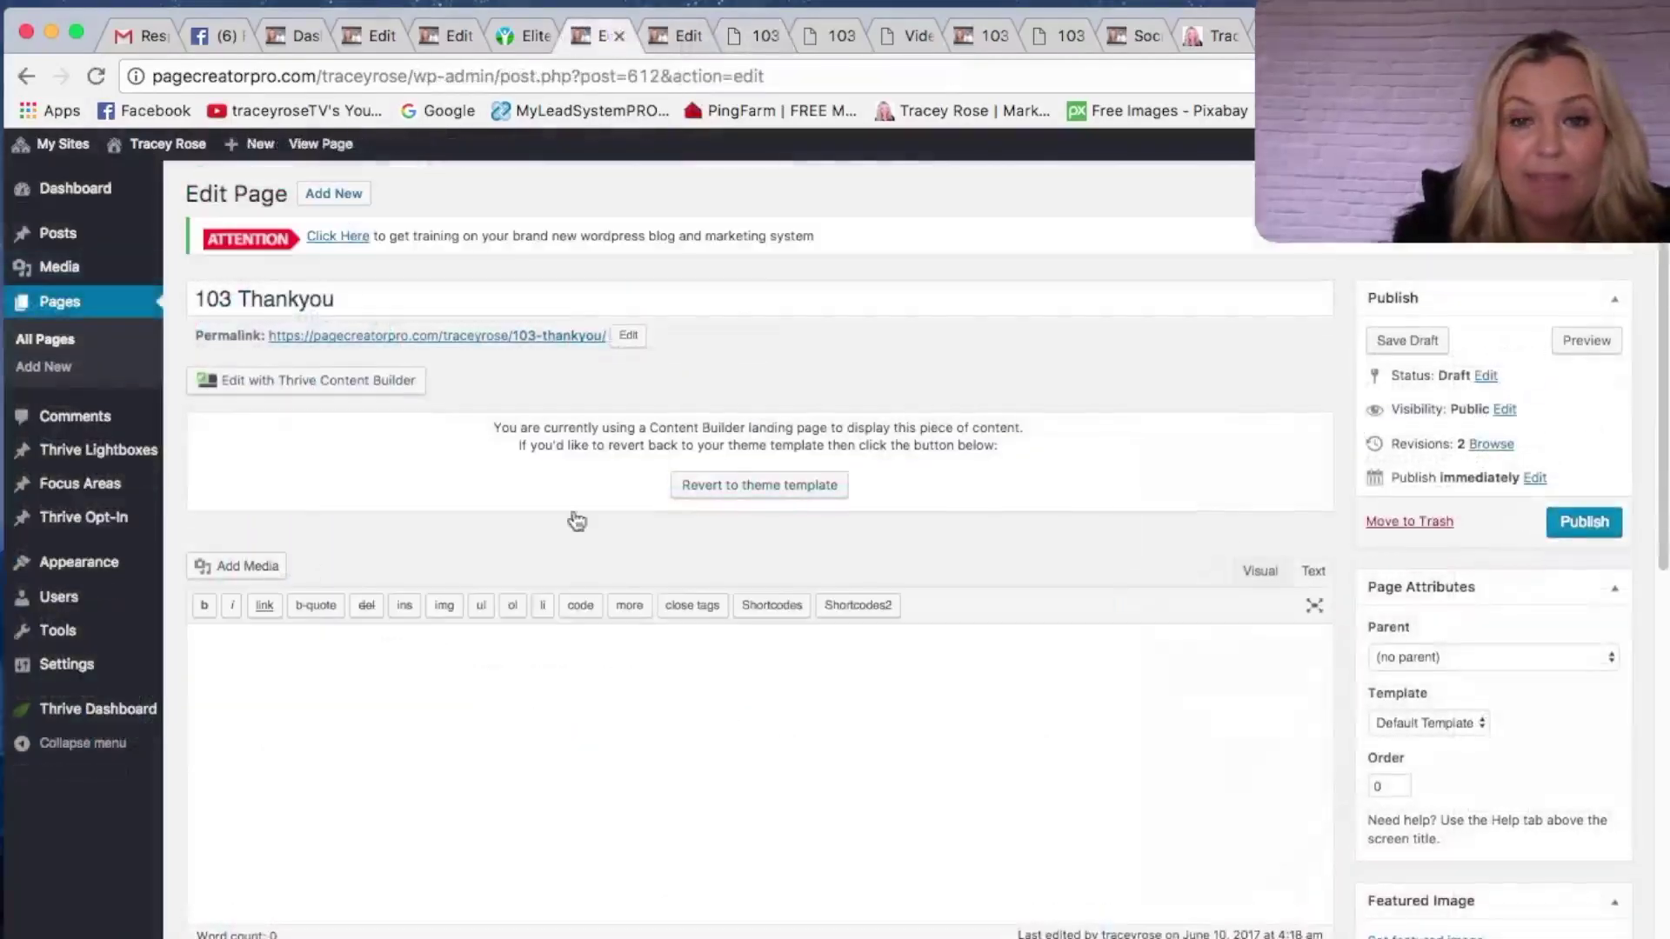
- Publish the 103 Thankyou page and switch back to the opt-in page in the builder
{"action": "left_click", "coordinate": [1583, 523]}
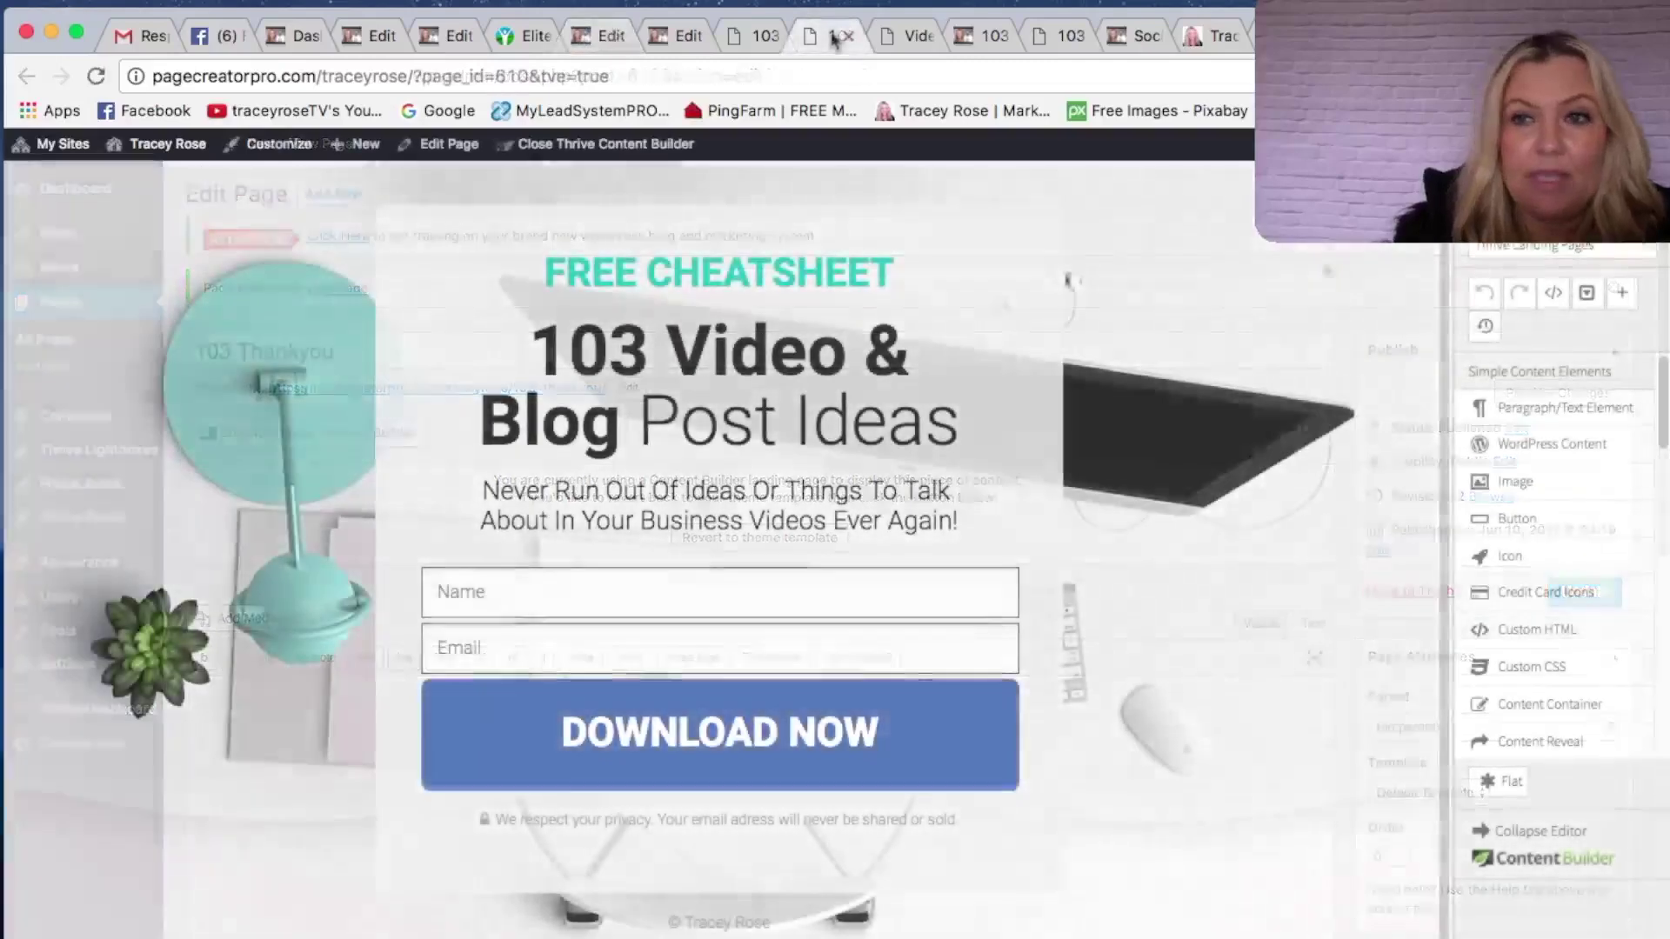
{"action": "left_click", "coordinate": [832, 35]}
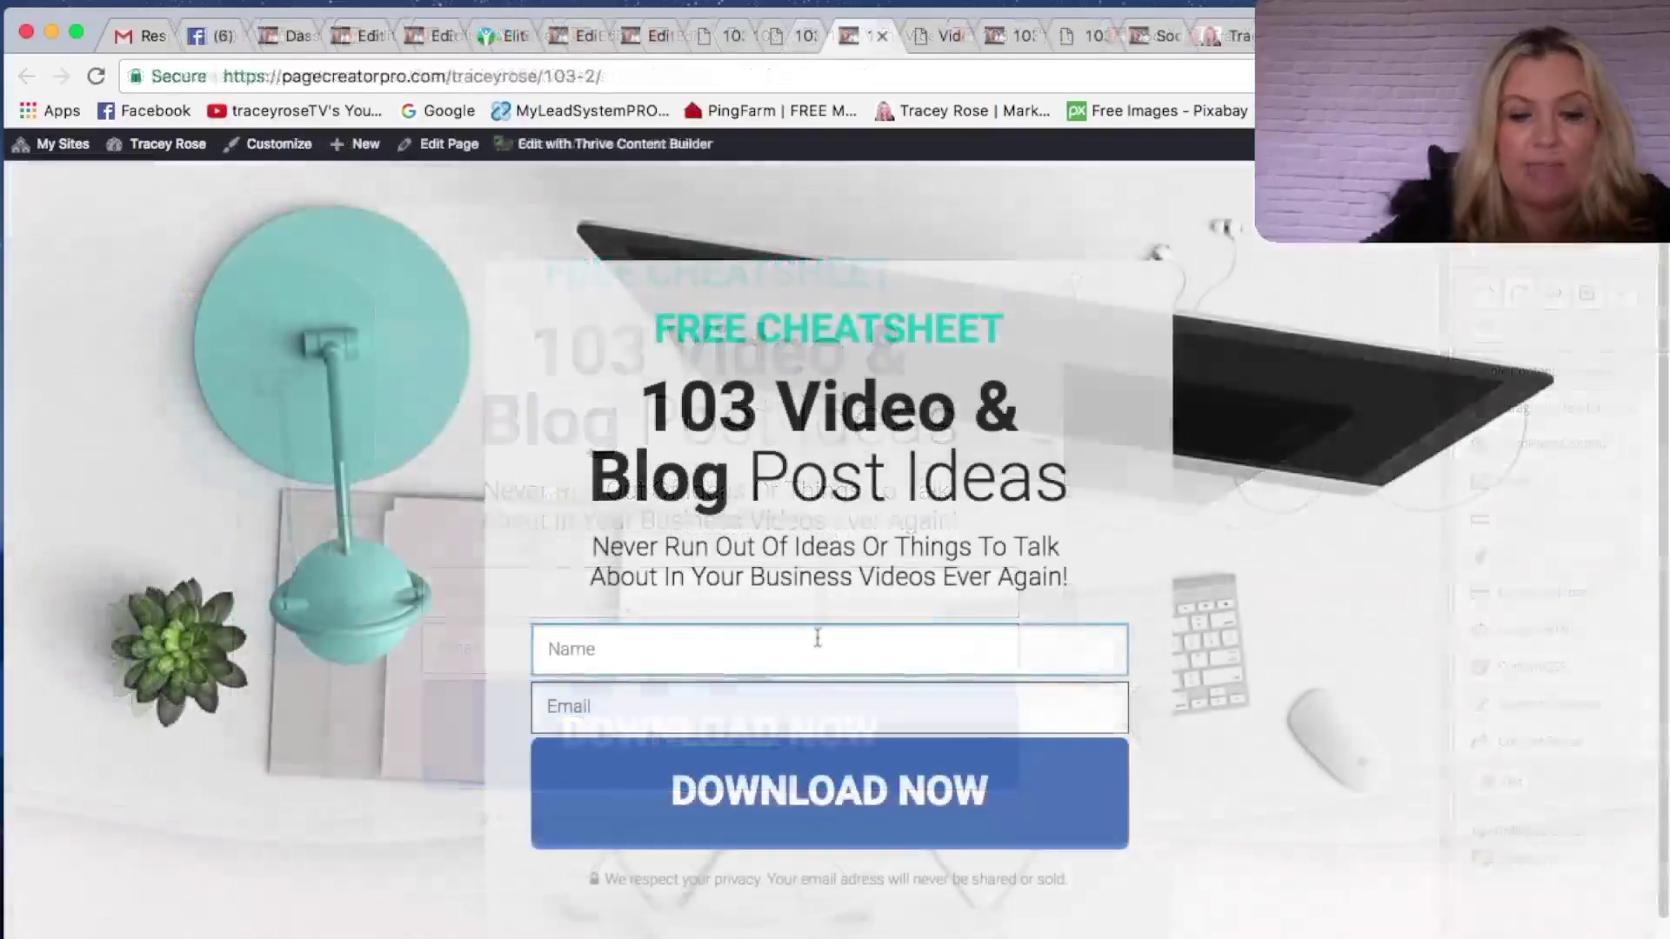
- Sign up on the live opt-in form with a name and suggested email, then submit DOWNLOAD NOW
{"action": "left_click", "coordinate": [806, 643]}
{"action": "type", "text": "Trac"}
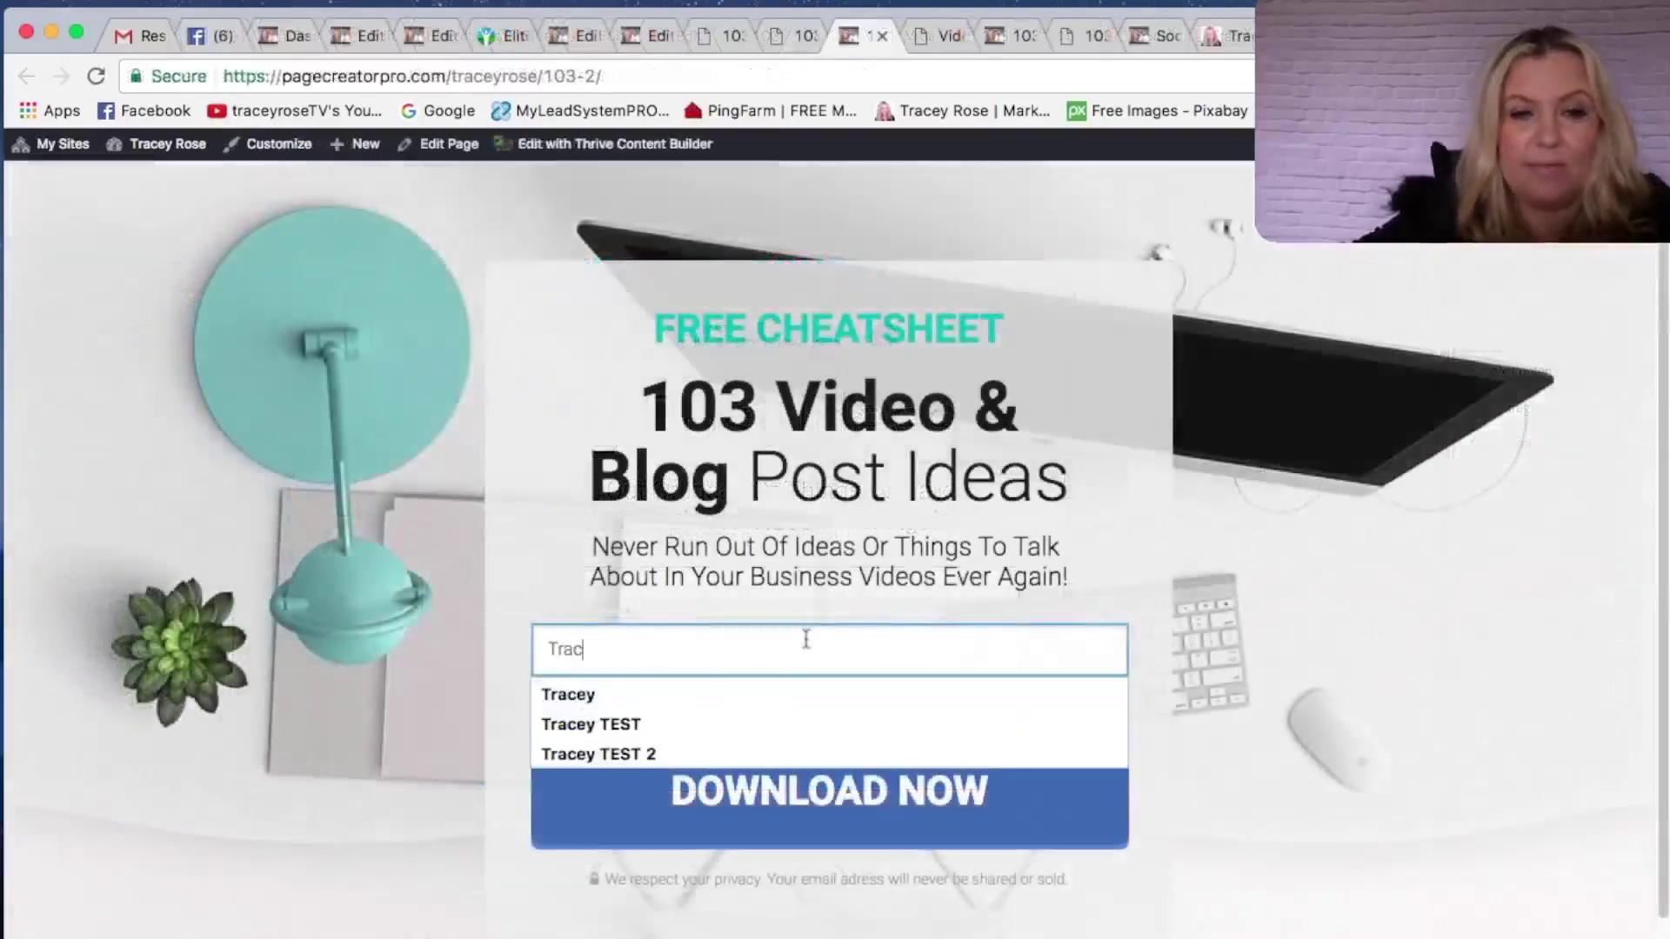
{"action": "type", "text": "ey"}
{"action": "key", "text": "Tab"}
{"action": "type", "text": "tr"}
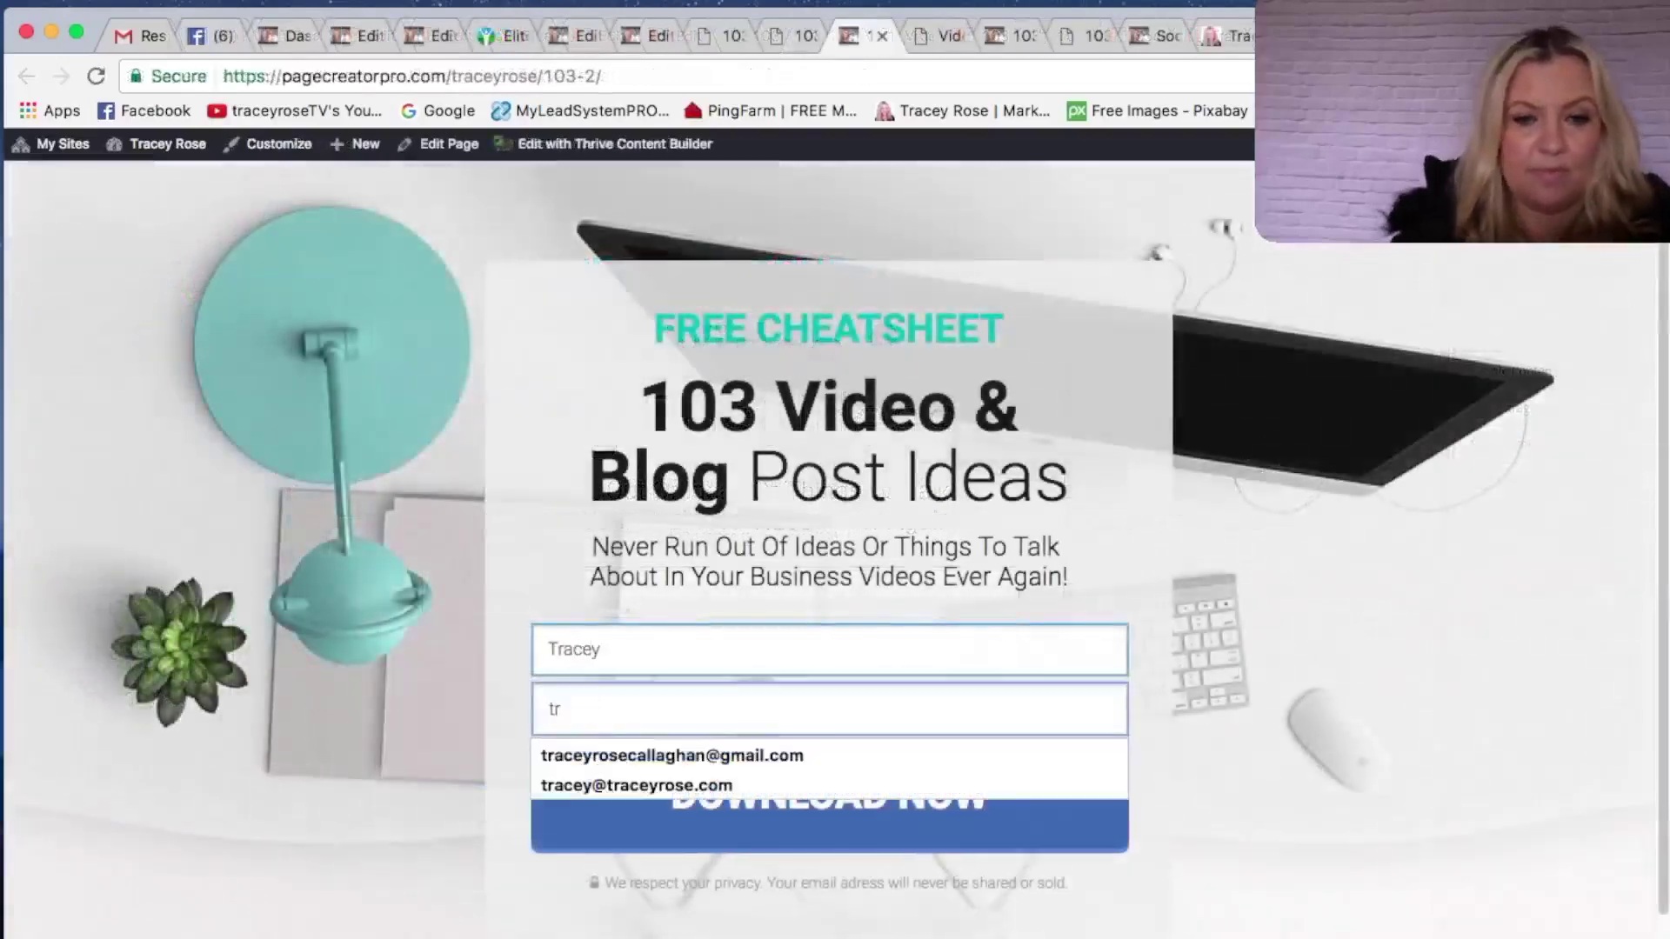
{"action": "key", "text": "Down"}
{"action": "key", "text": "Down"}
{"action": "key", "text": "Return"}
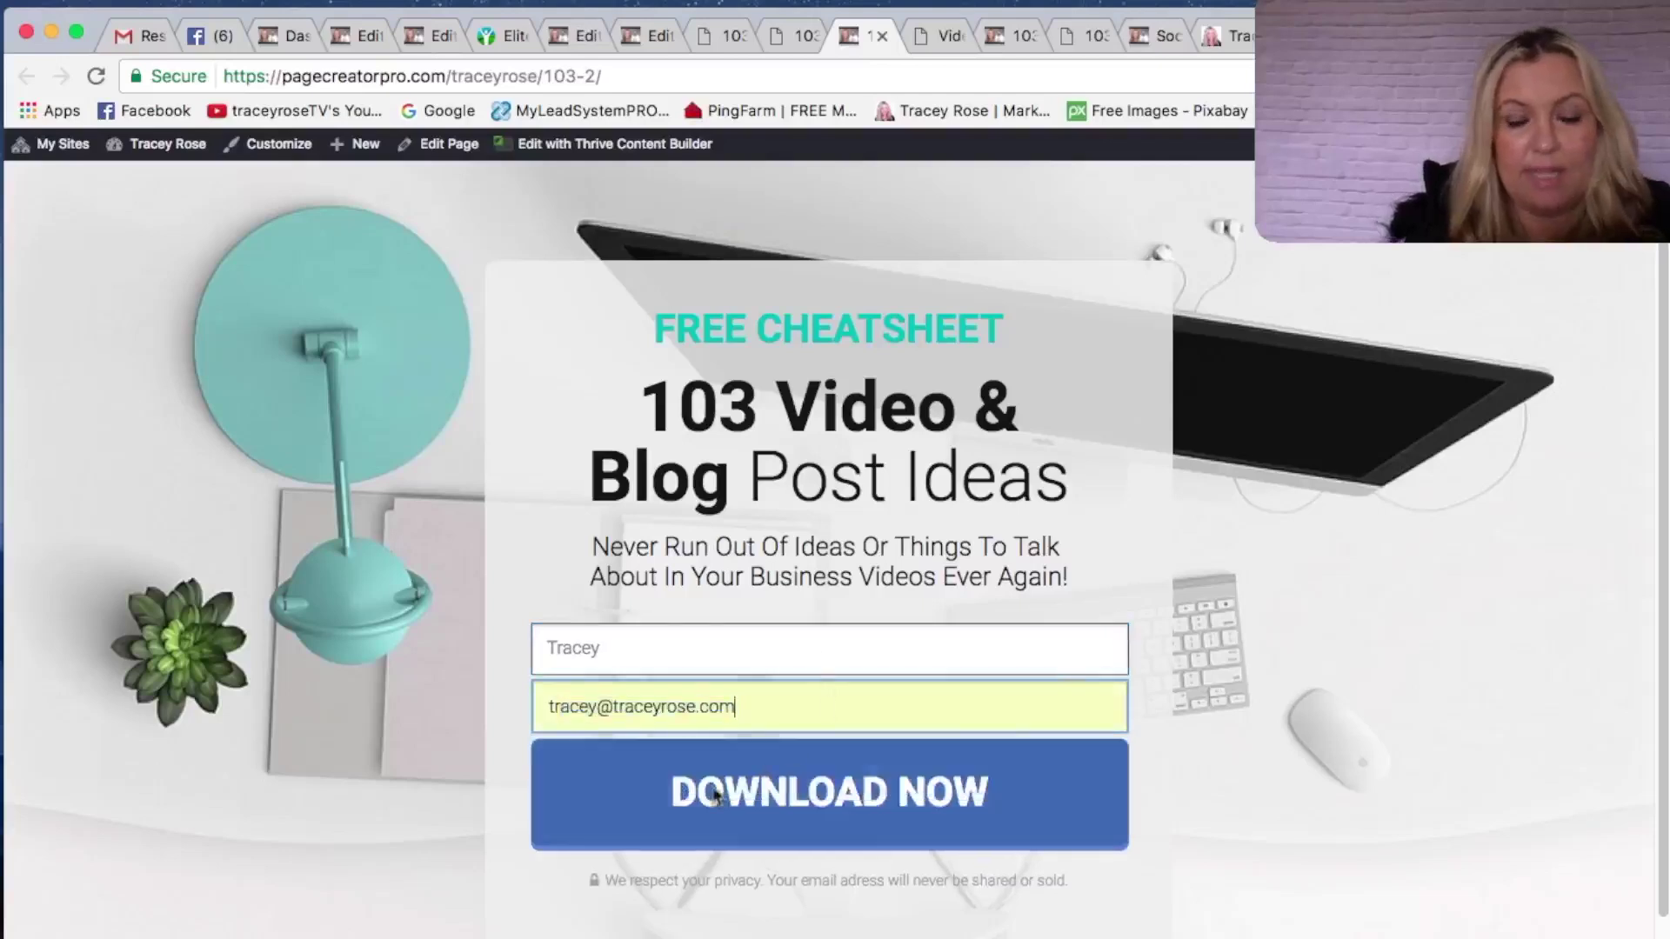
{"action": "left_click", "coordinate": [818, 796]}
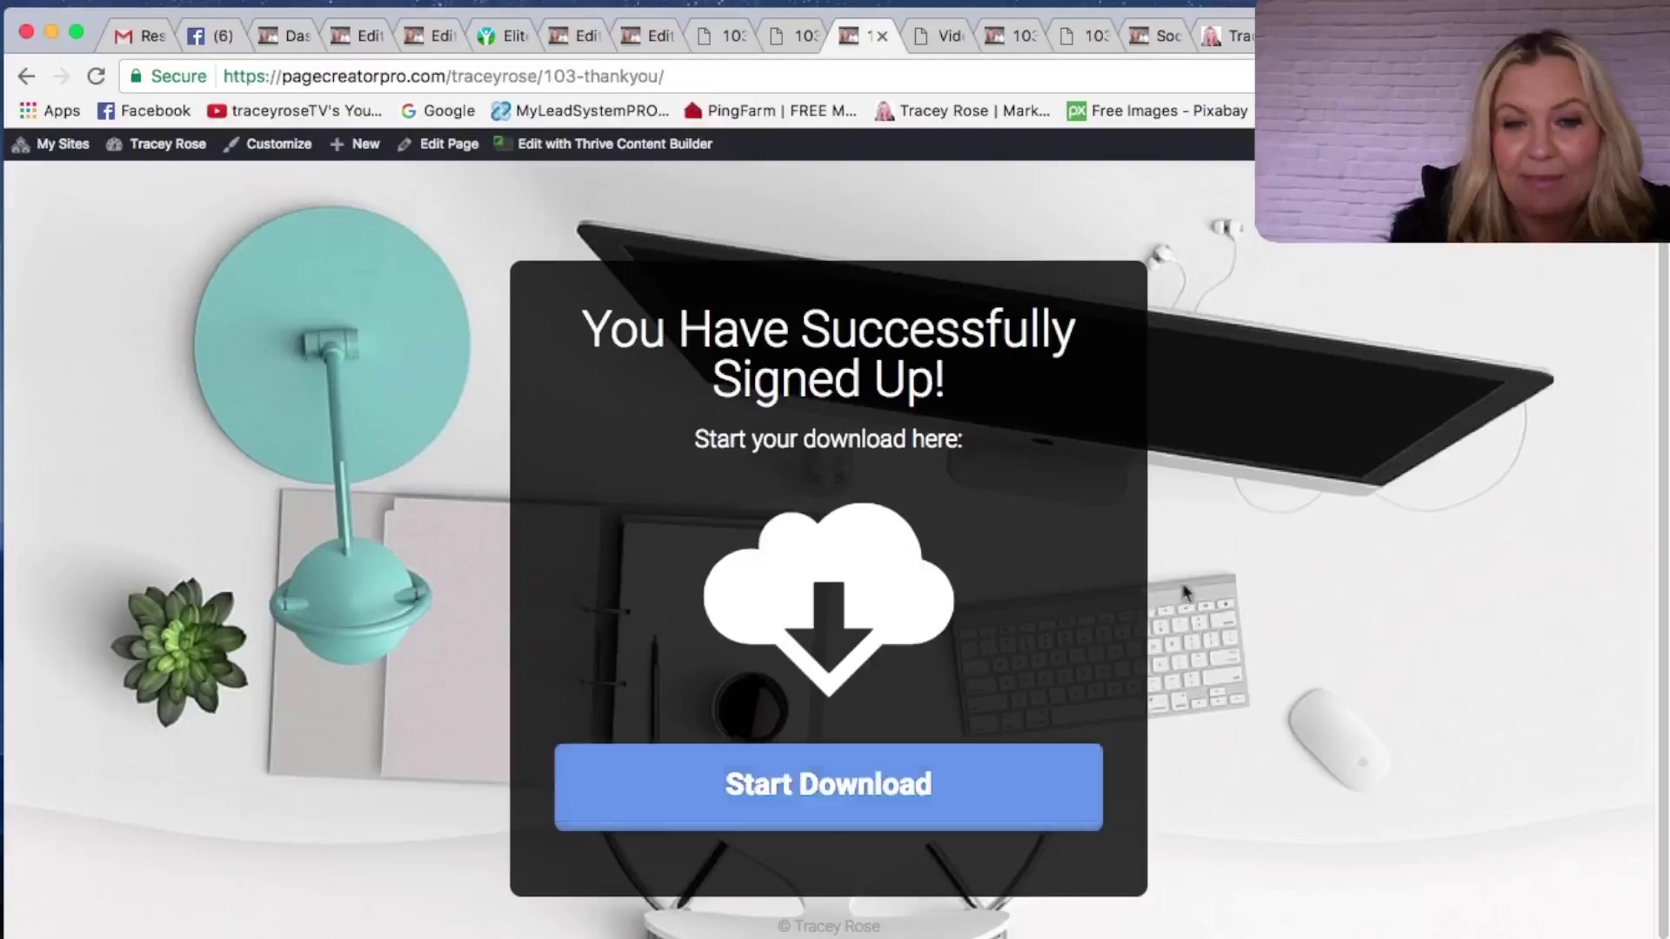
- Open the cheatsheet via Start Download and save the PDF to the Desktop
{"action": "left_click", "coordinate": [815, 783]}
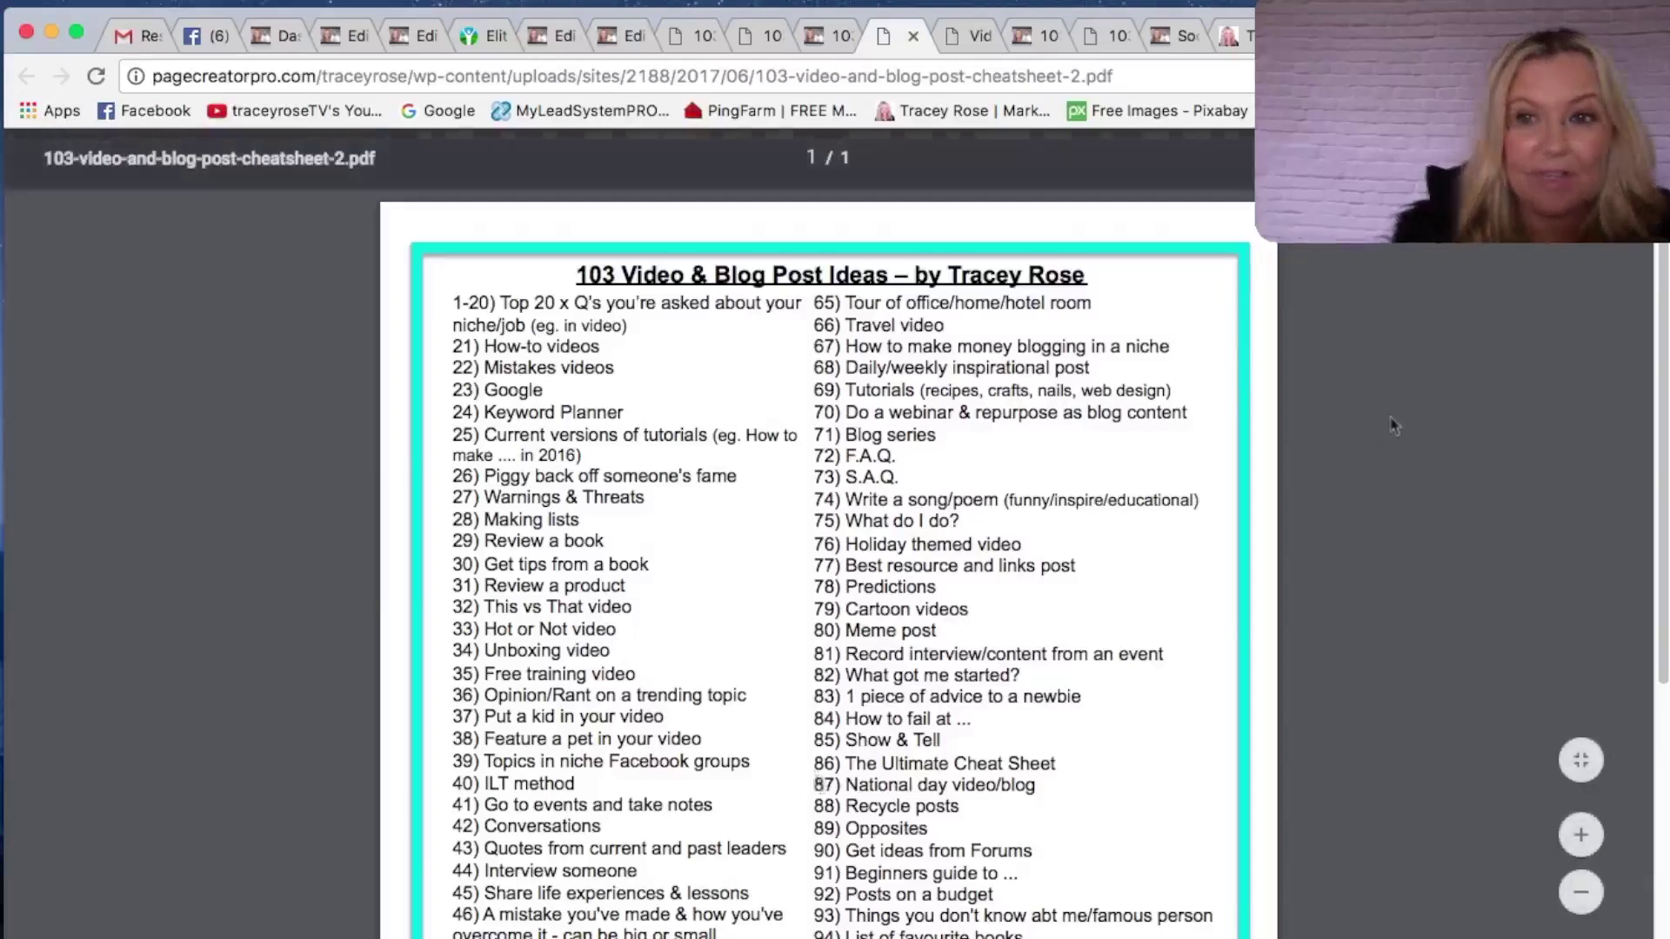
{"action": "key", "text": "super+s"}
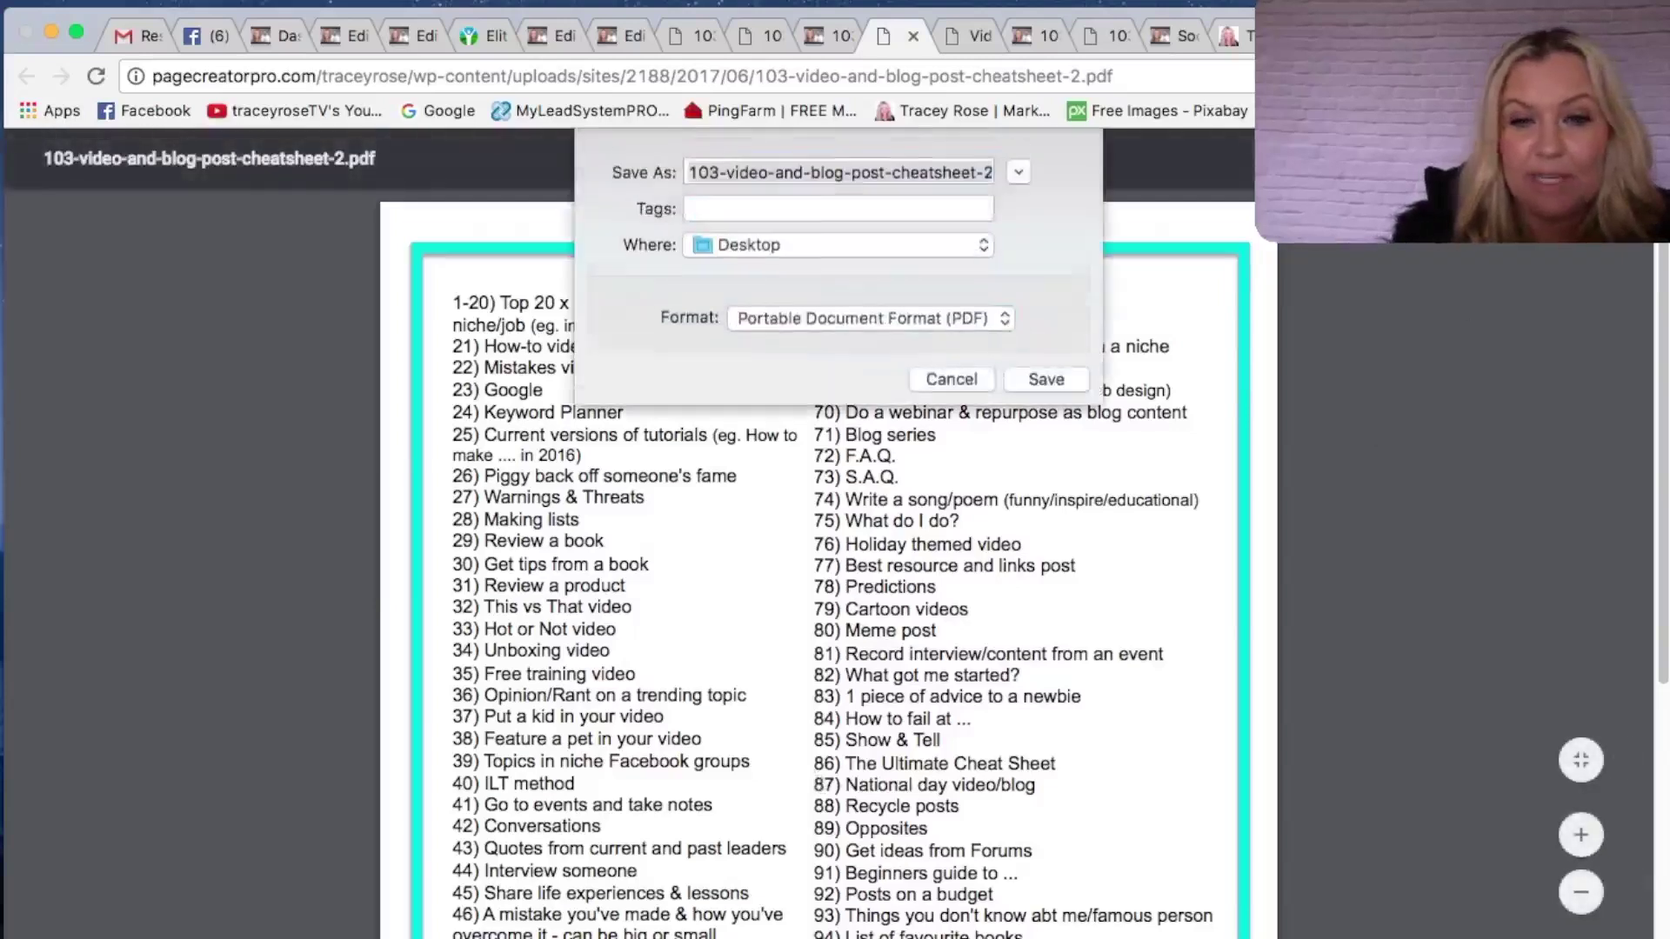
{"action": "left_click", "coordinate": [1048, 383]}
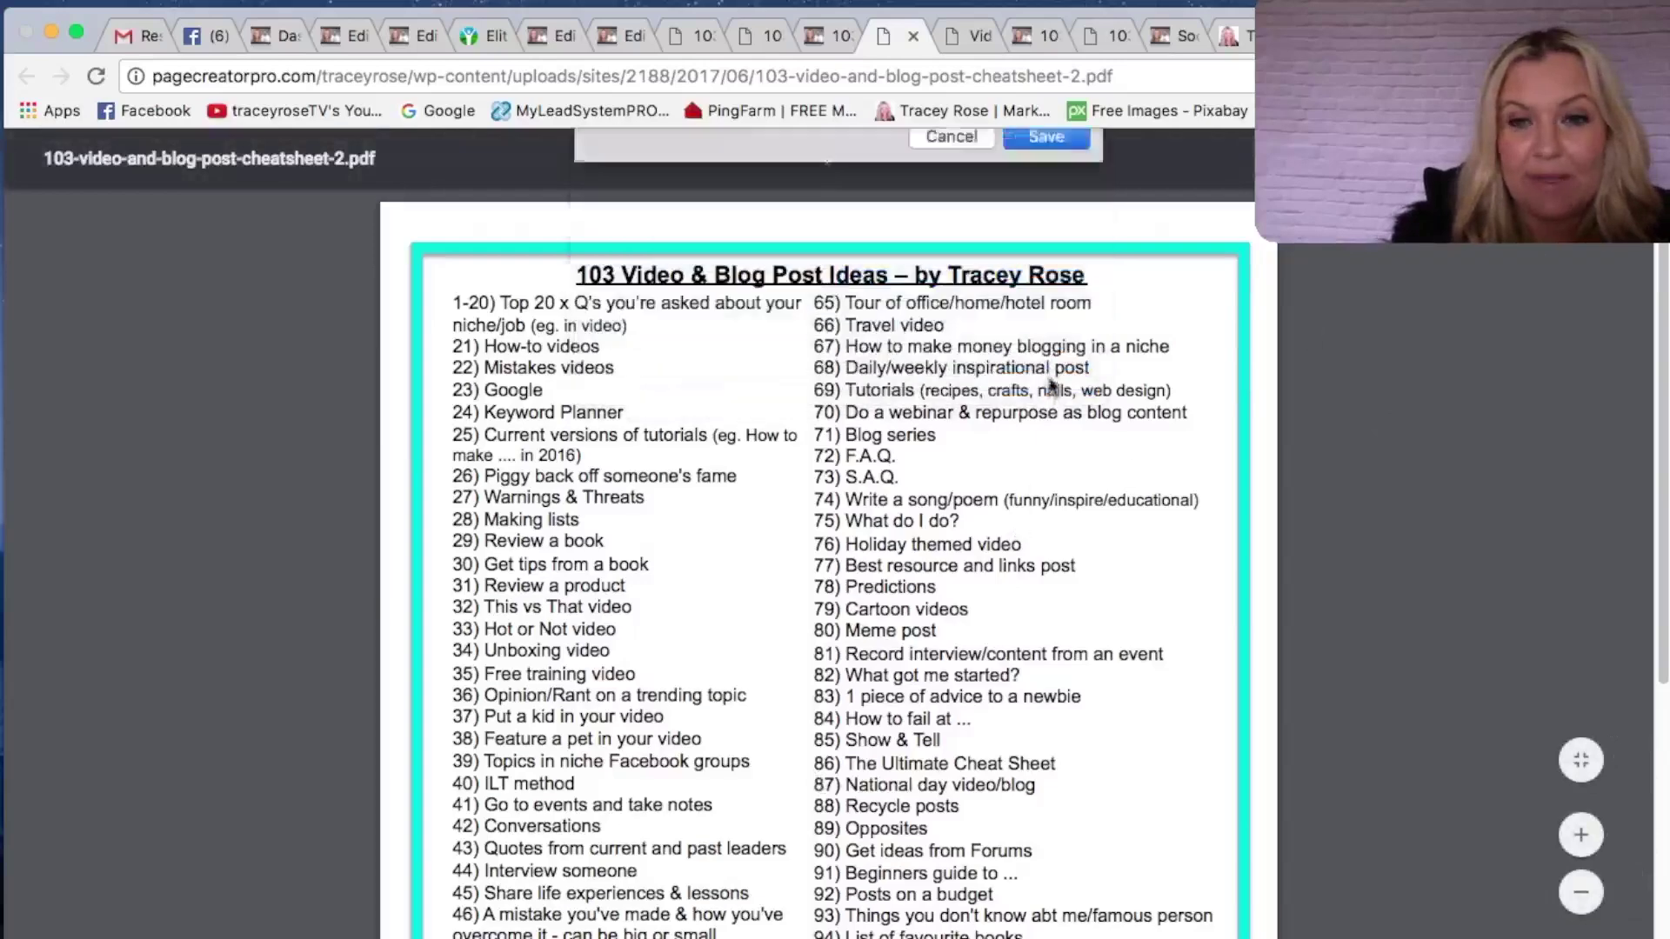